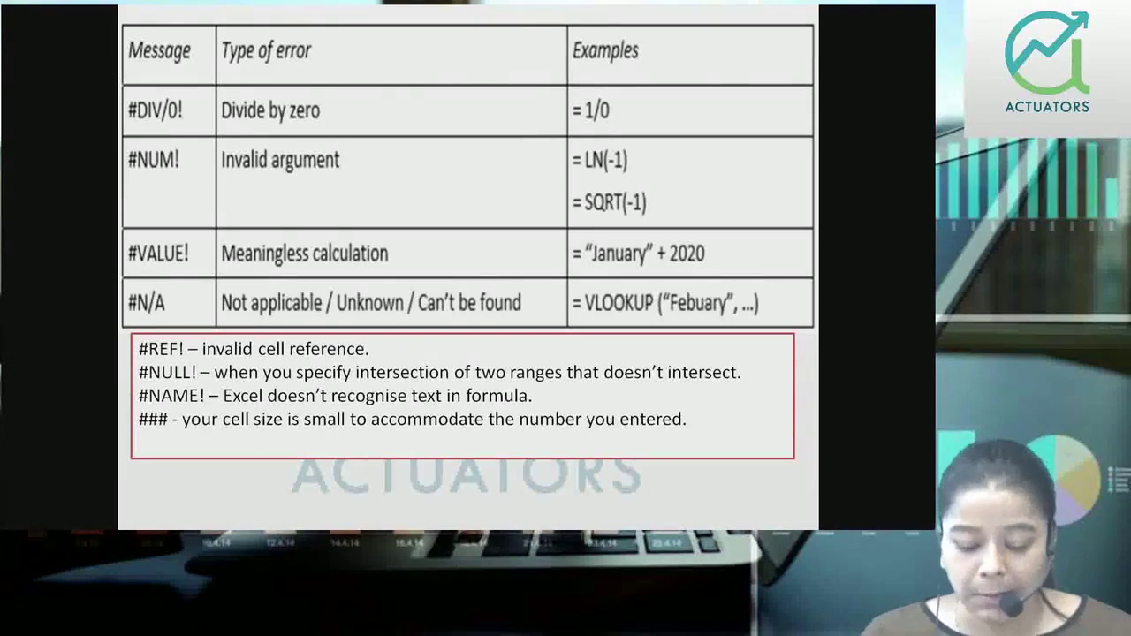
Advance to the Excel features slide, then switch to the EXCEL BASICS workbook in Excel.
key("Right")
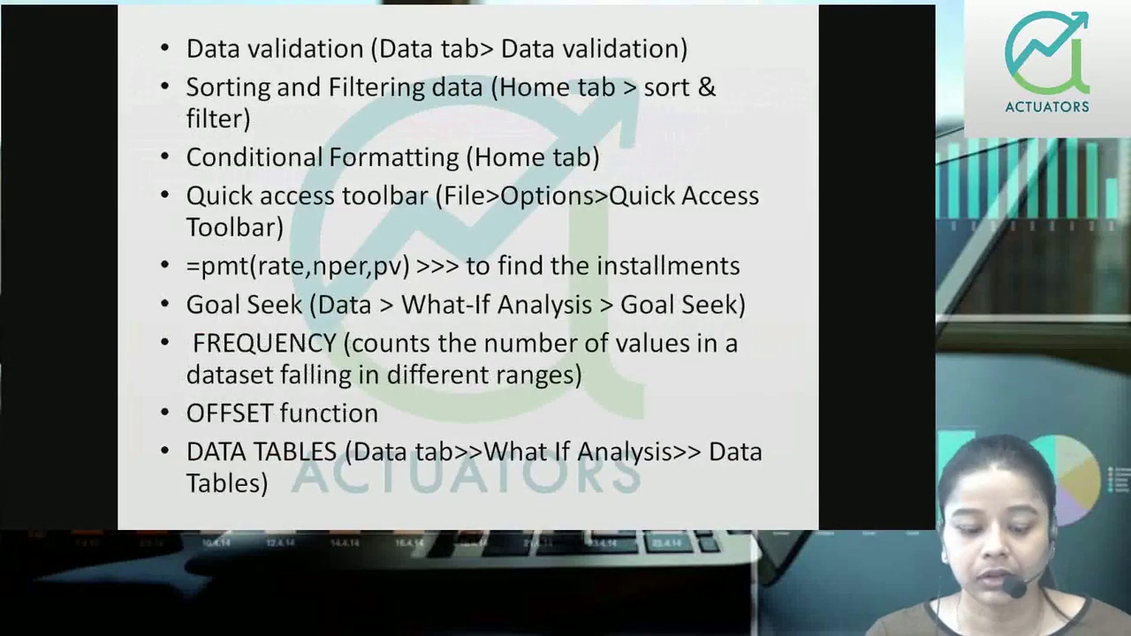
key("alt+Tab")
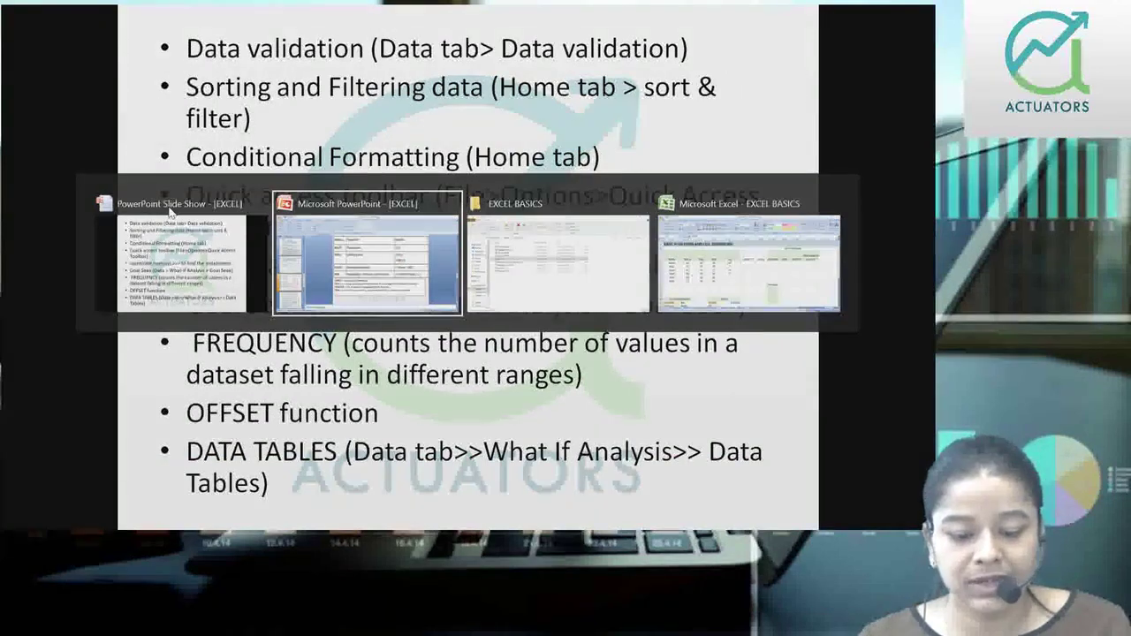
key("Tab")
key("Tab")
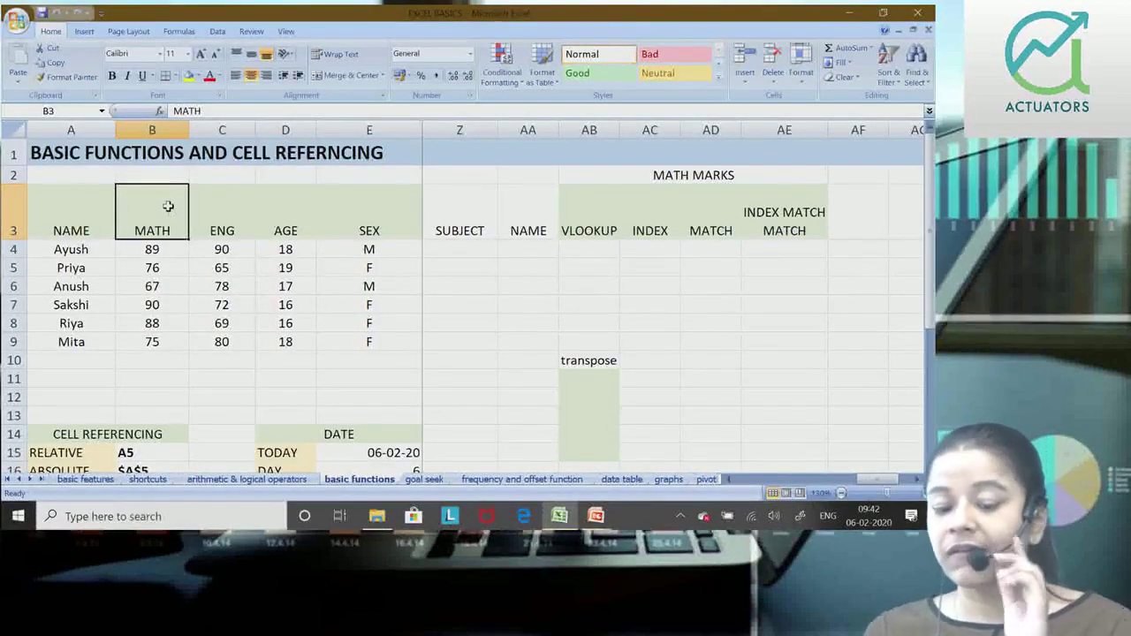
left_click_drag(570, 228, 573, 302)
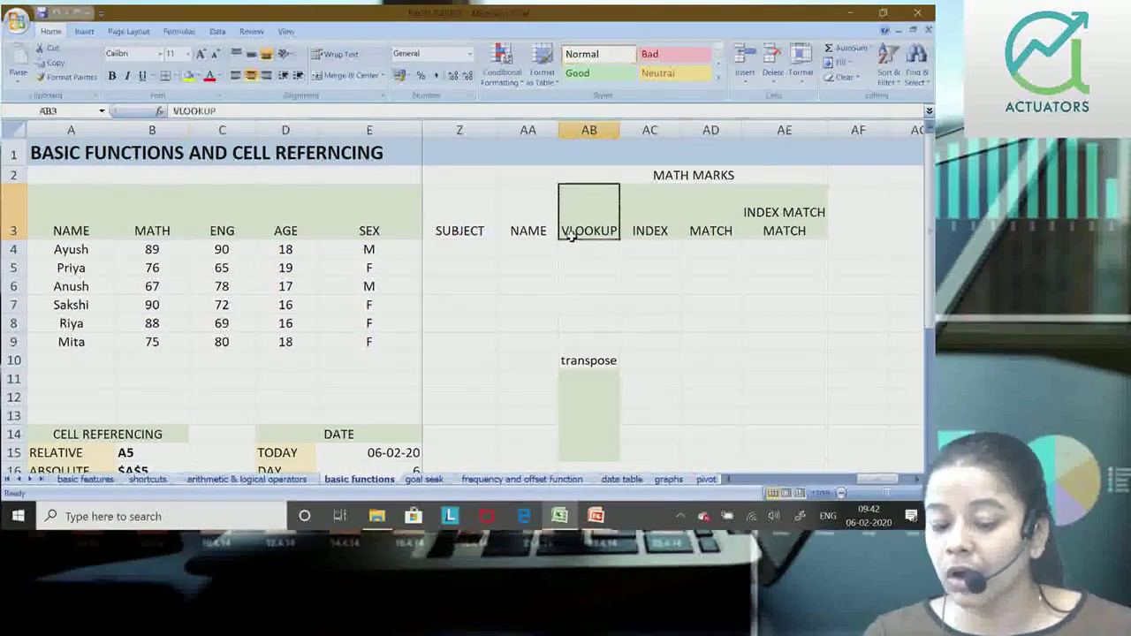
left_click(573, 303)
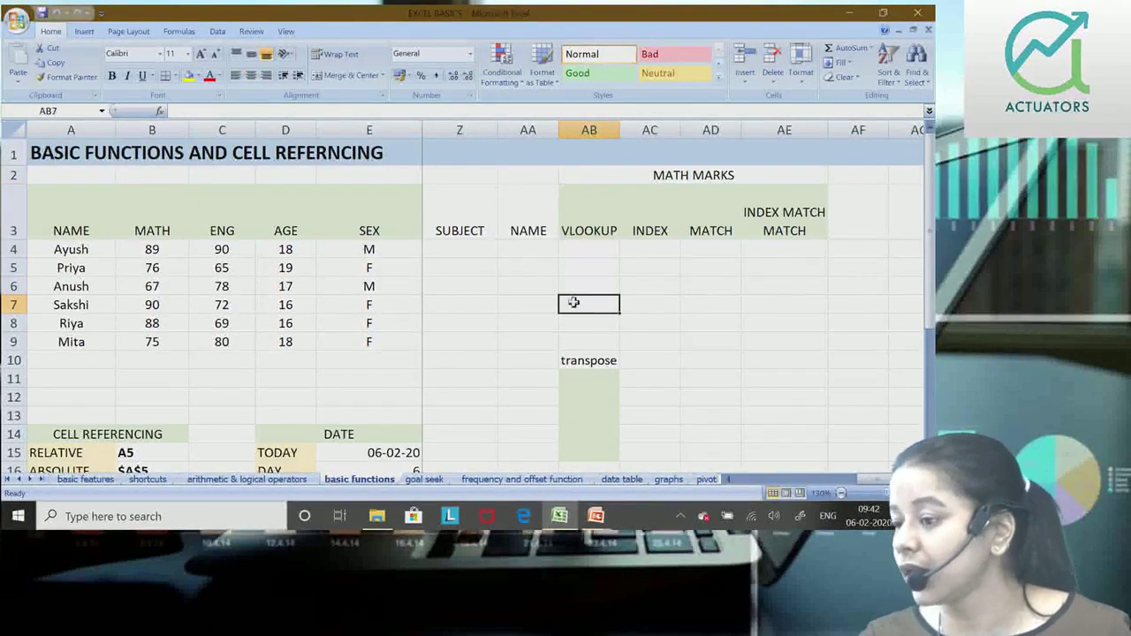
left_click(596, 232)
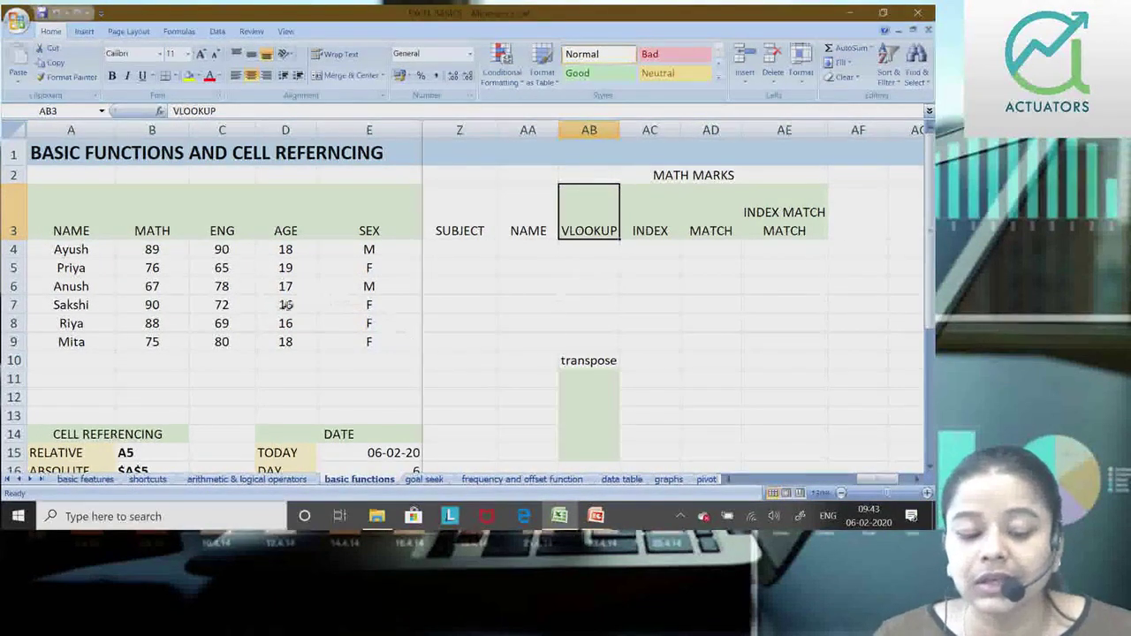
left_click(194, 304)
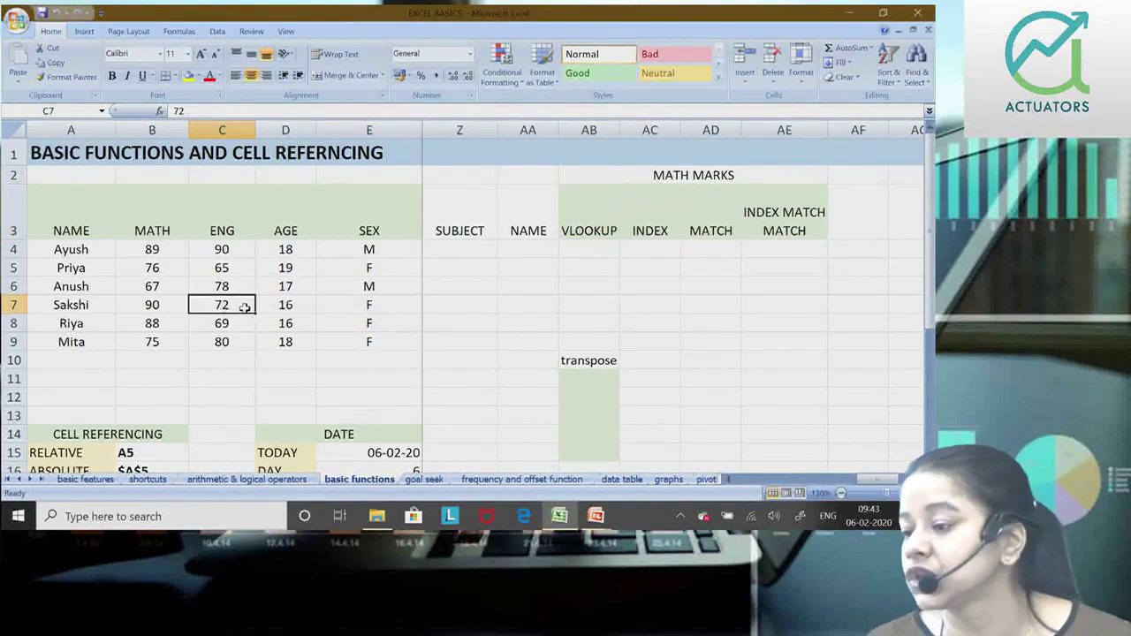
left_click(40, 307)
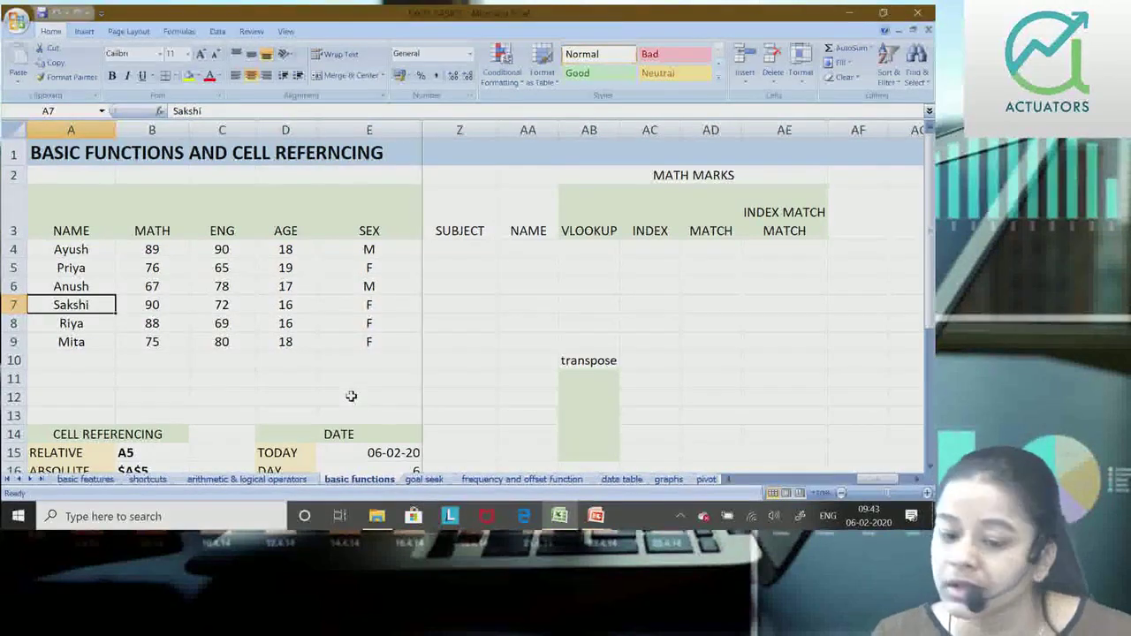
left_click(471, 248)
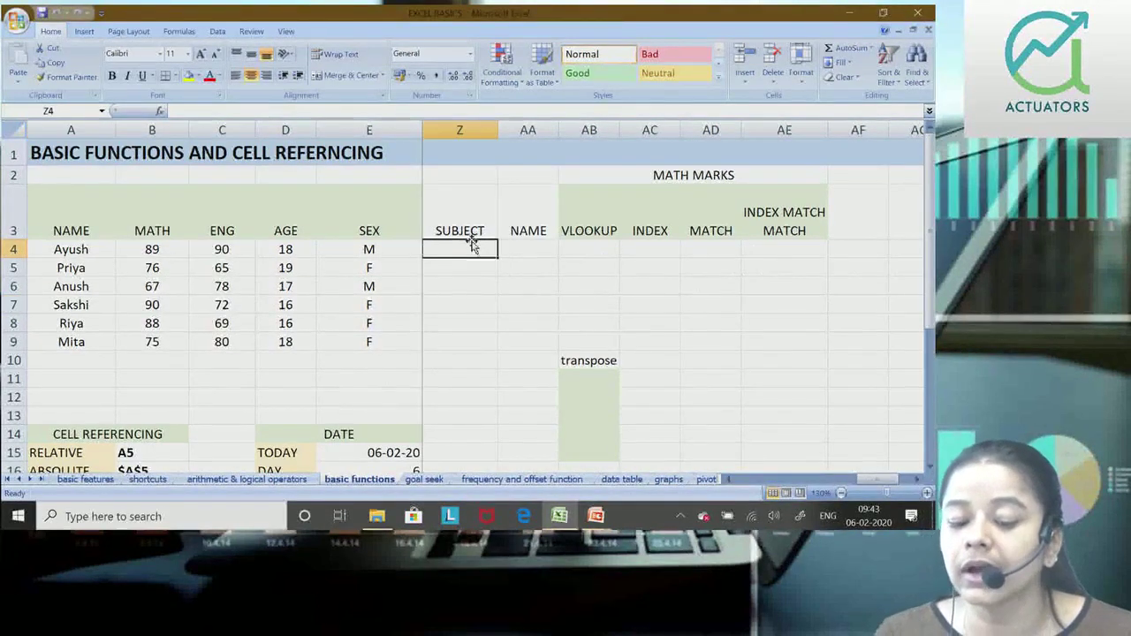
left_click(521, 249)
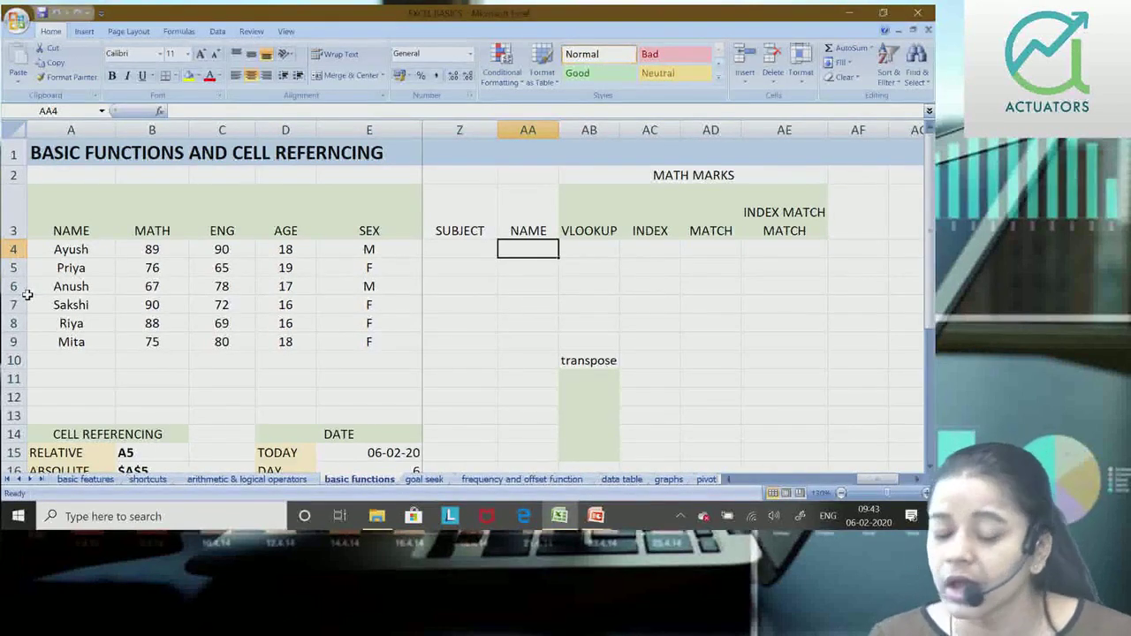
left_click(463, 252)
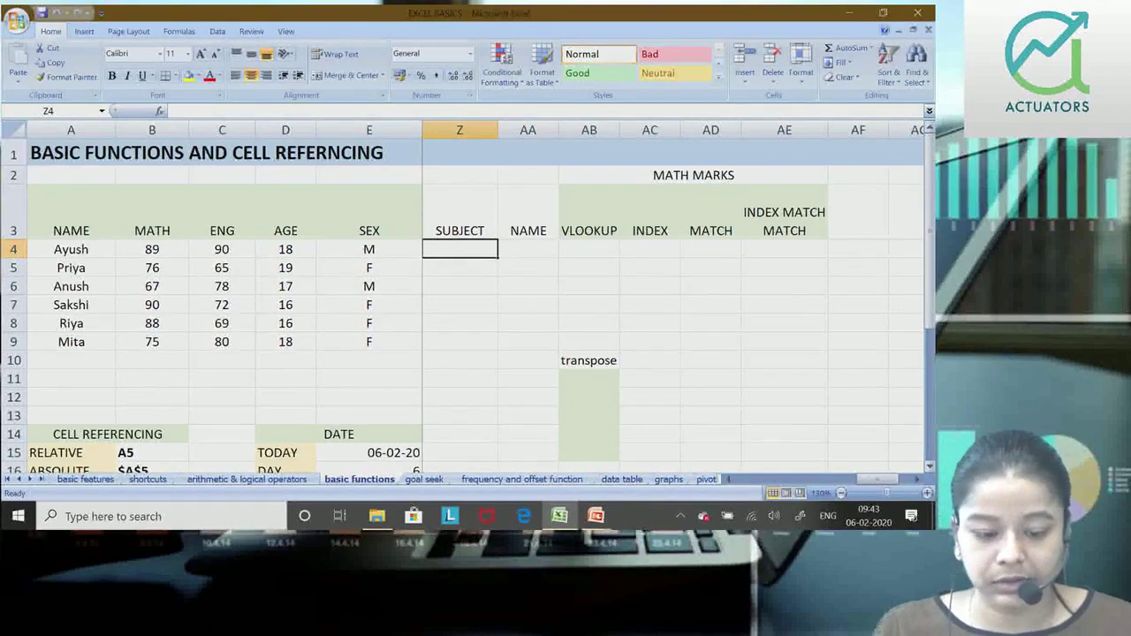
Enter subject MATH in Z4 and name Anush in AA4, then begin =VLOOKUP in AB4.
type("MATH")
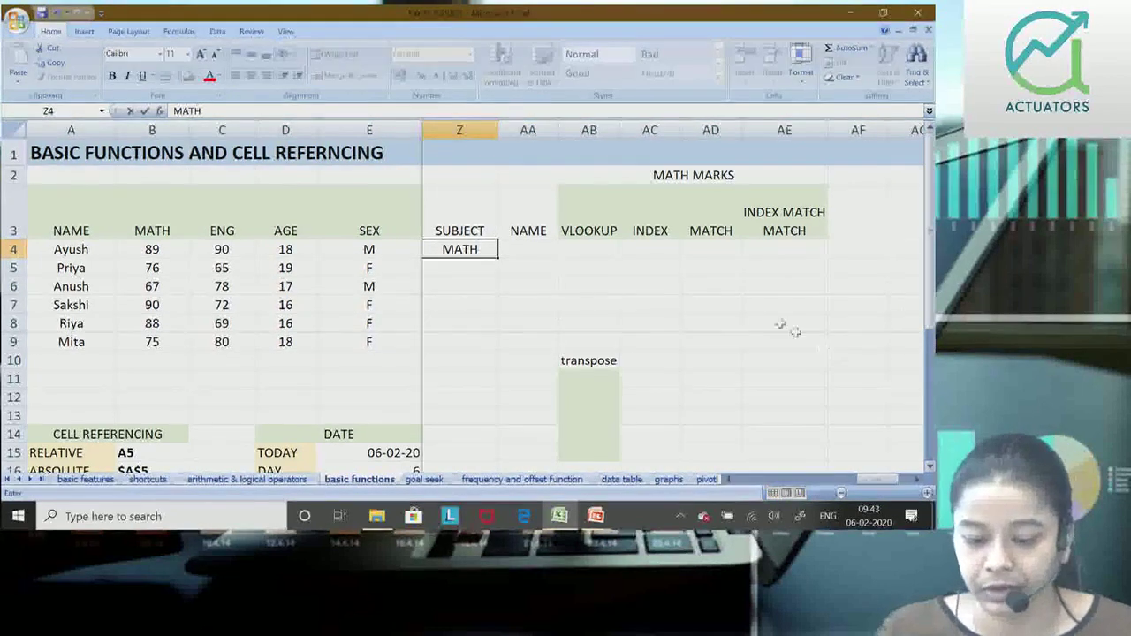
left_click(534, 251)
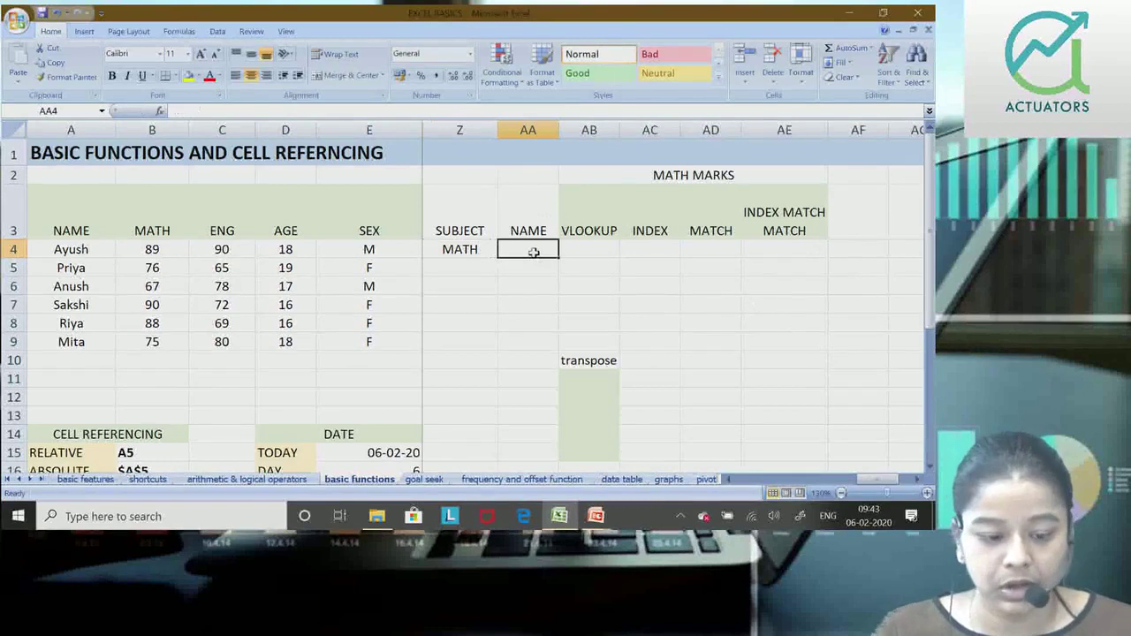
type("aYUS")
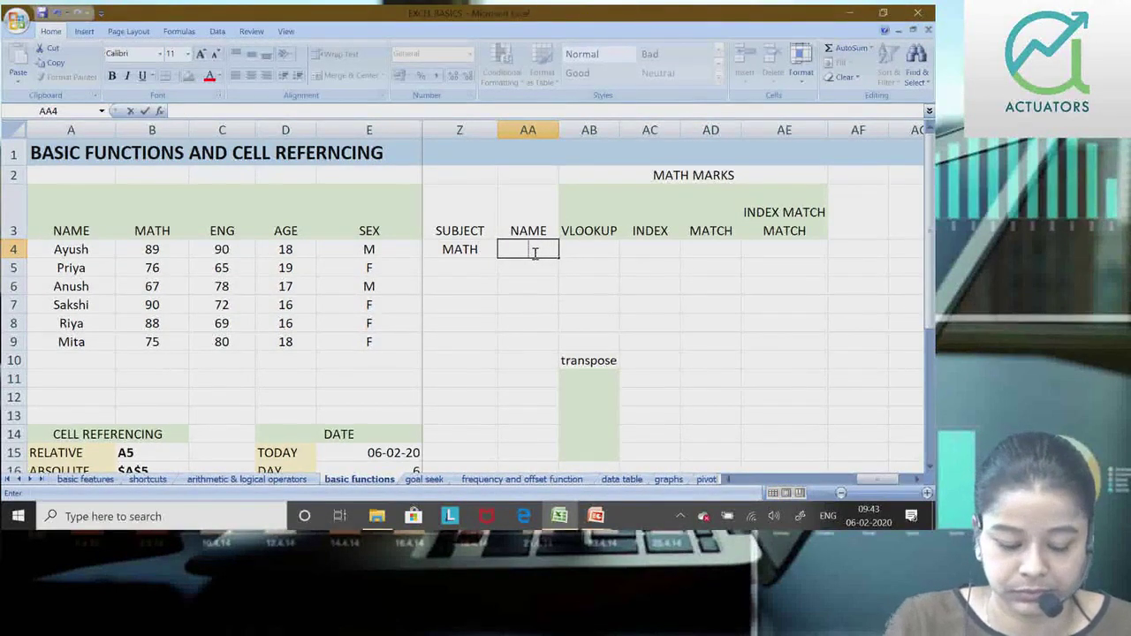
type("s")
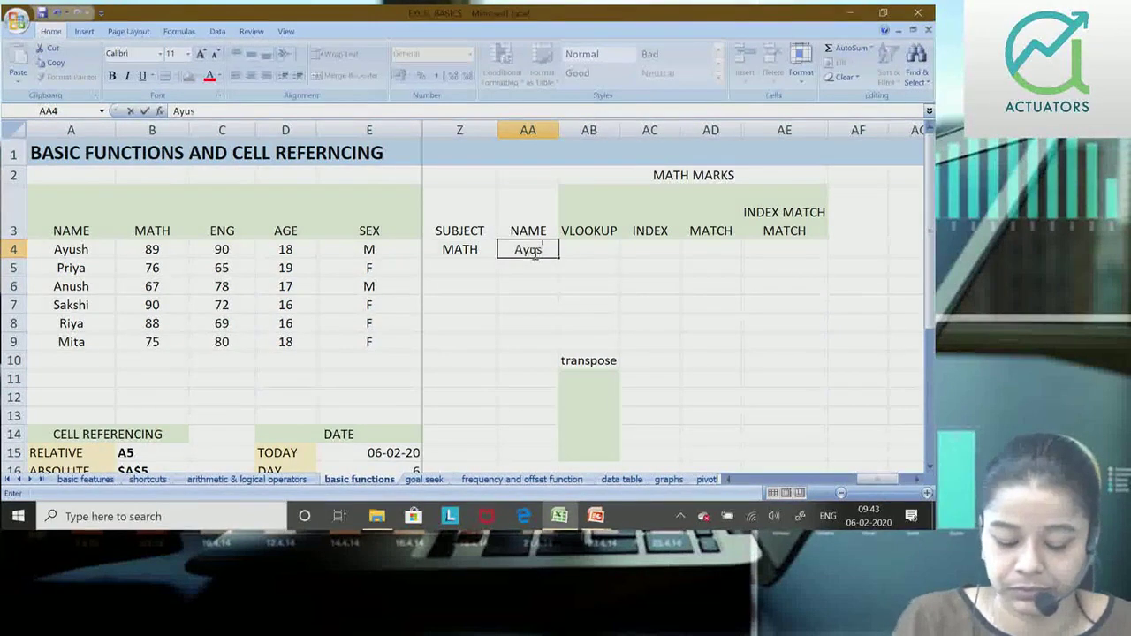
type("h")
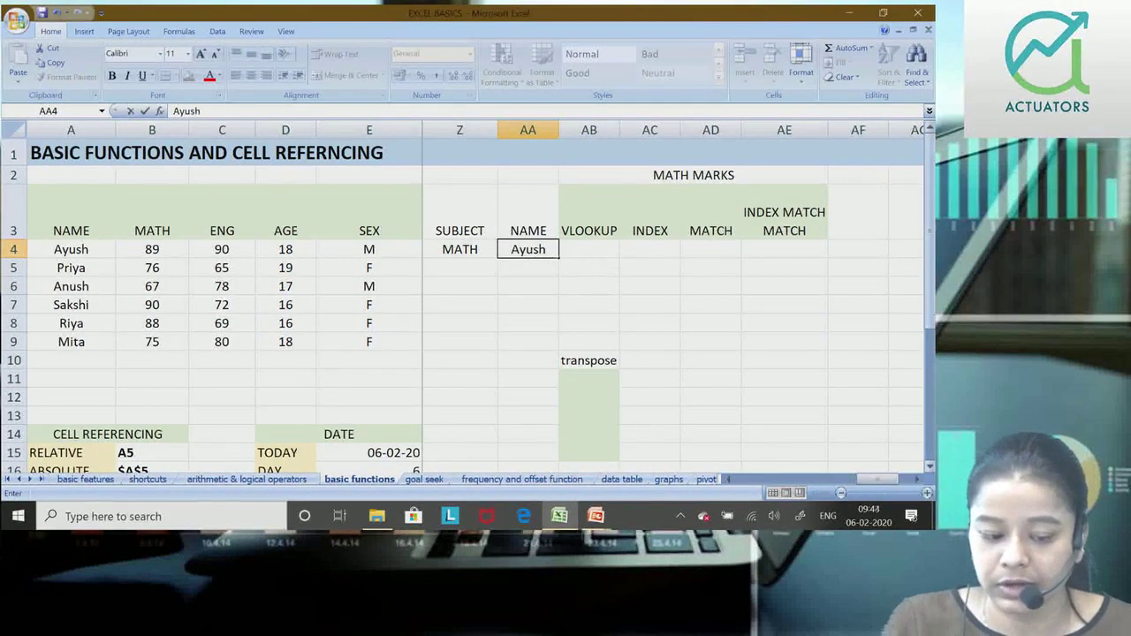
key("BackSpace")
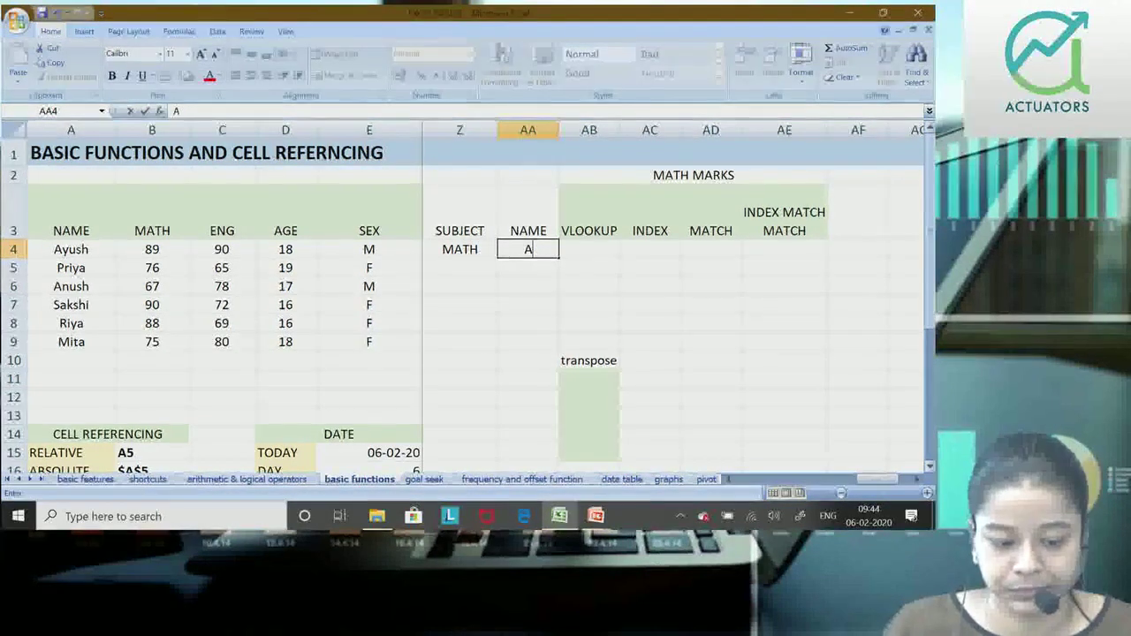
type("NU")
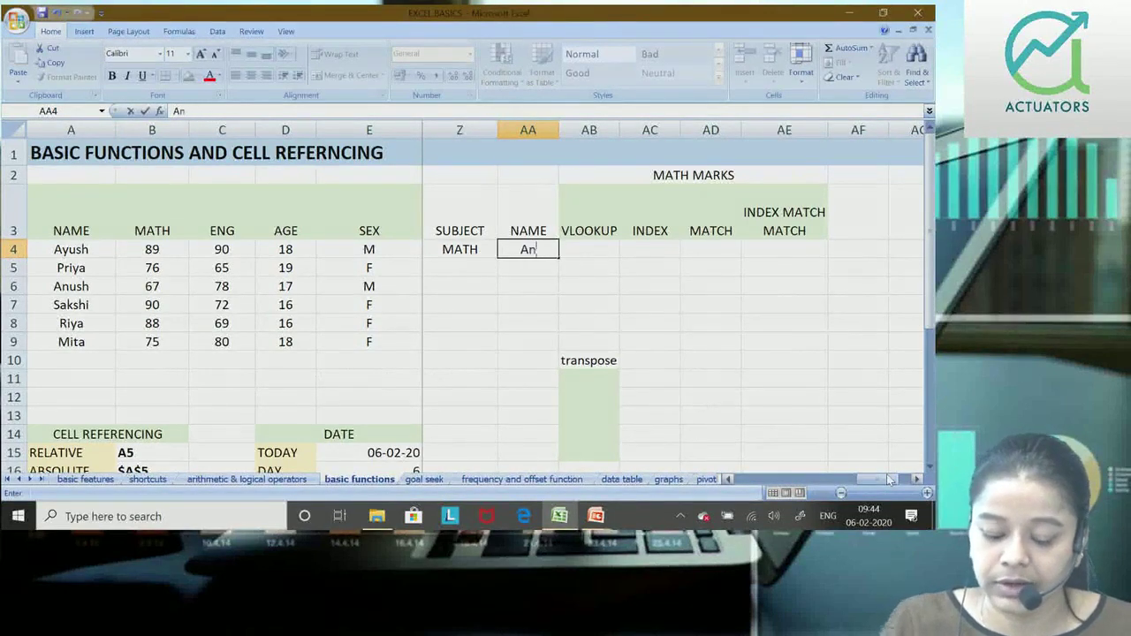
type("u")
key("BackSpace")
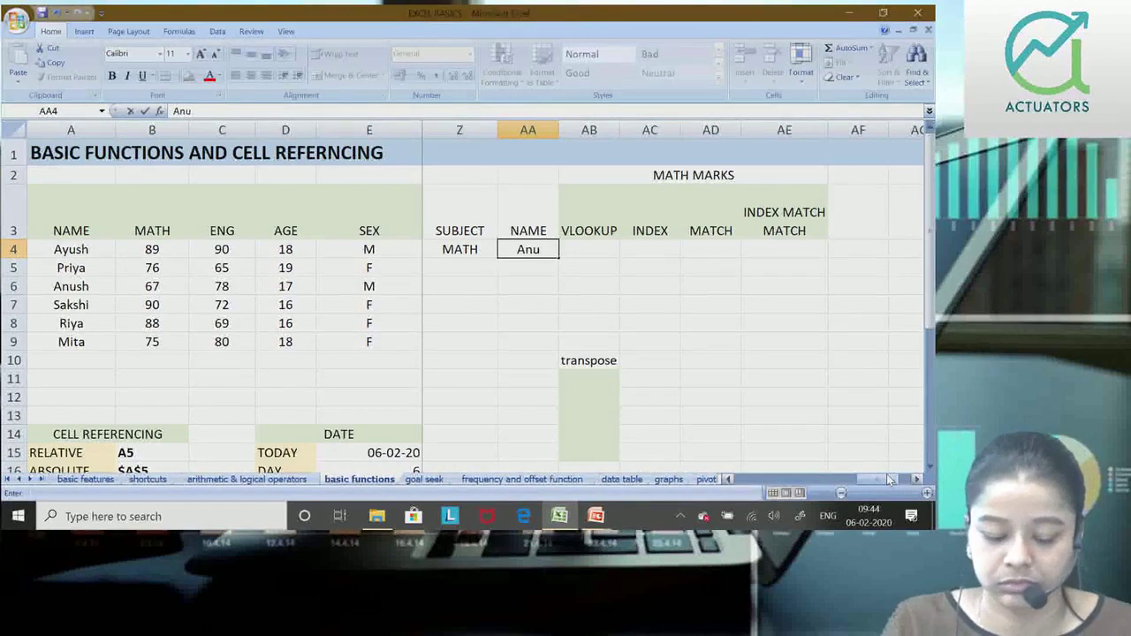
type("h")
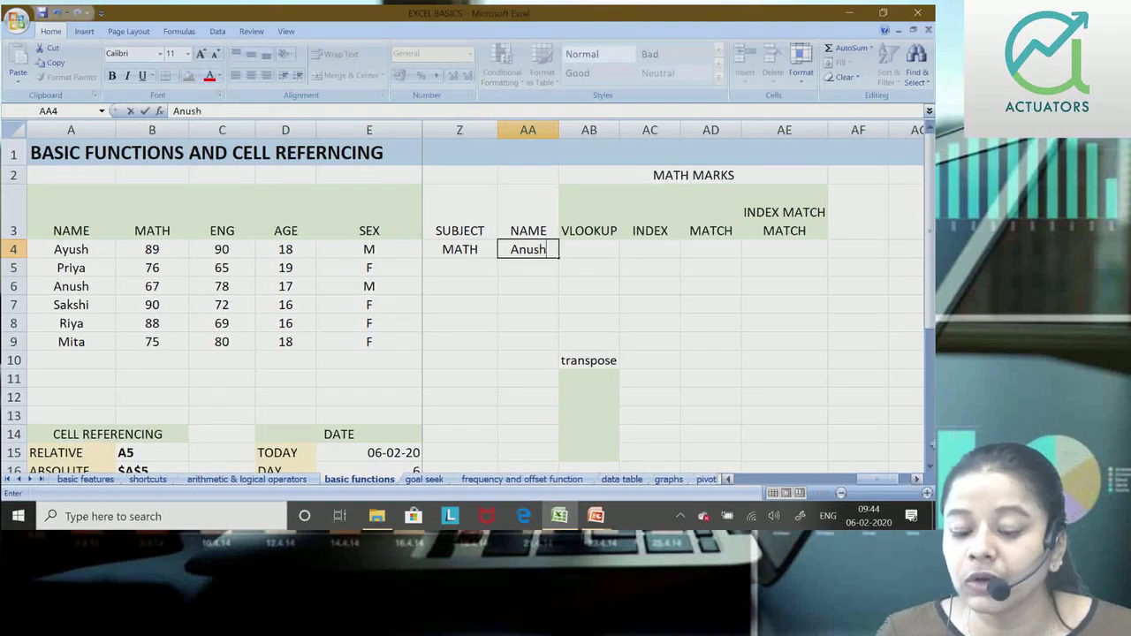
left_click(587, 248)
type("=VL")
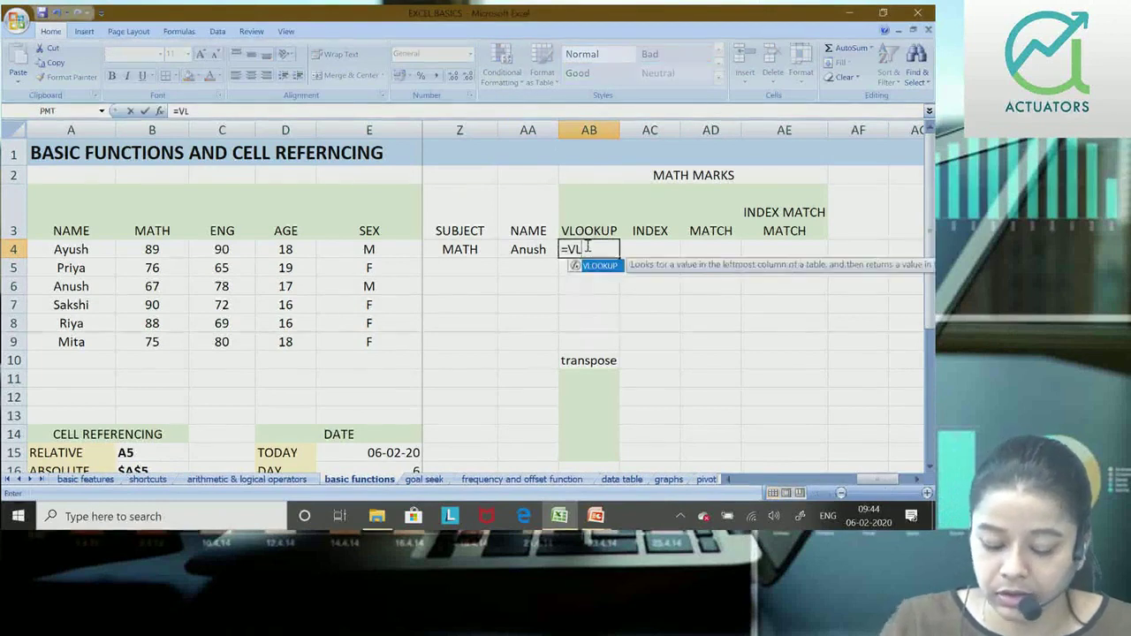
type("OOKUP")
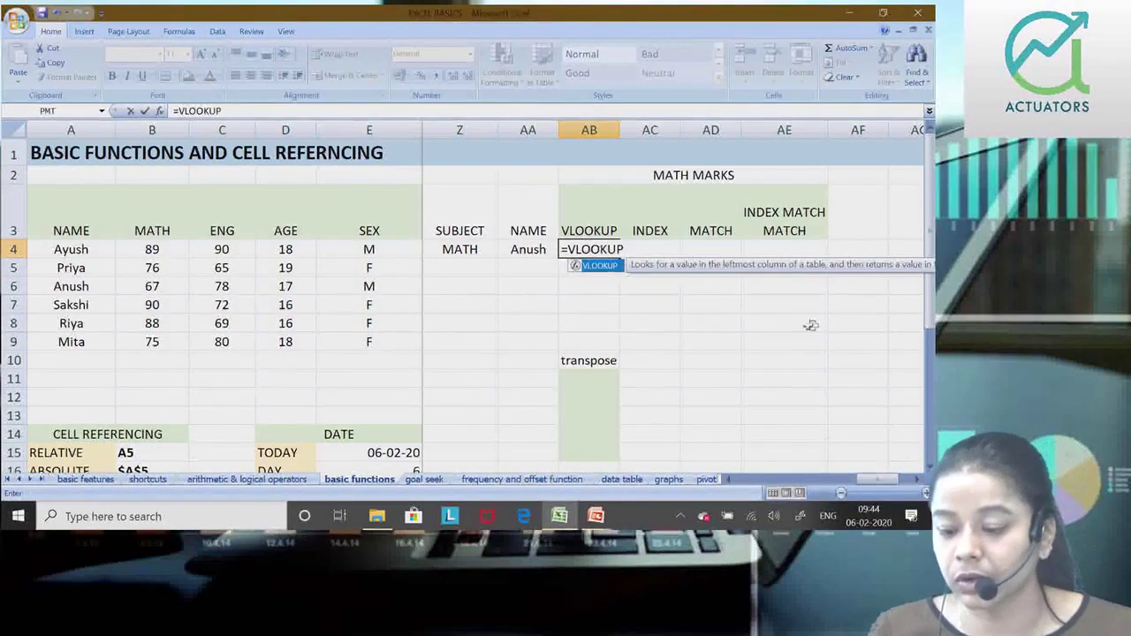
Scroll the sheet horizontally to review the columns around the =VLOOKUP cell AB4.
scroll(867, 488, "right", 1)
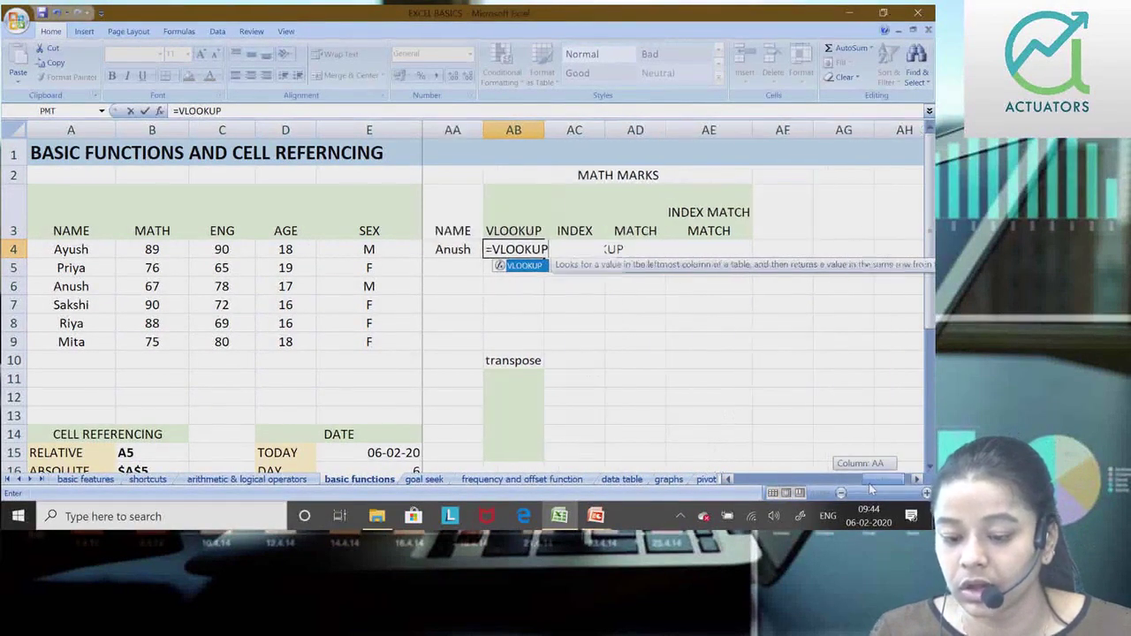
scroll(867, 488, "right", 1)
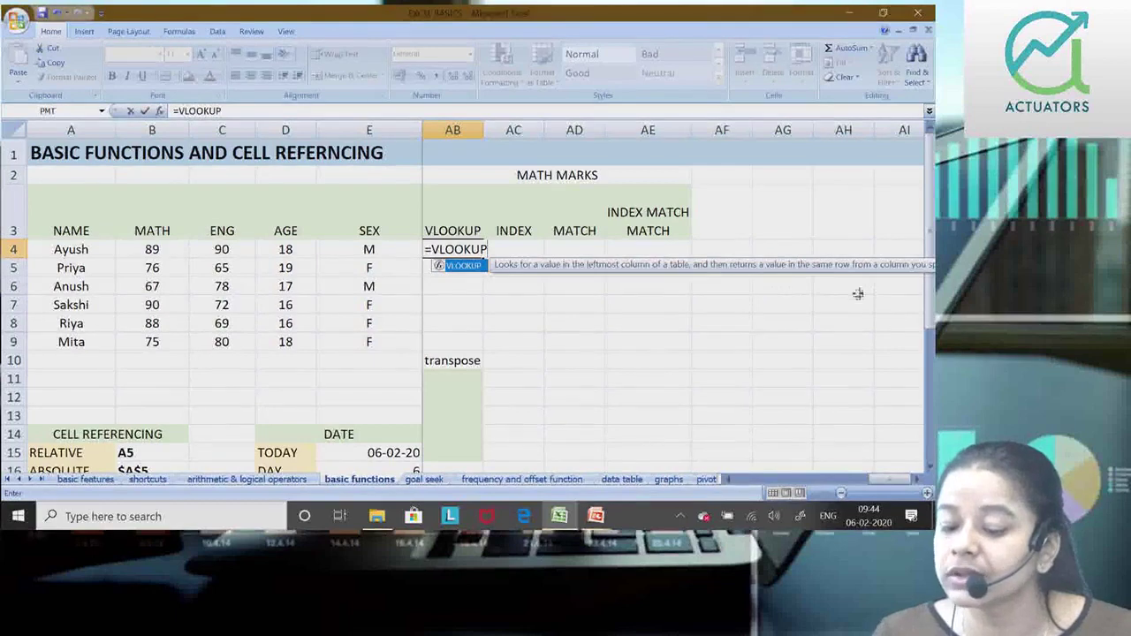
left_click_drag(897, 481, 897, 482)
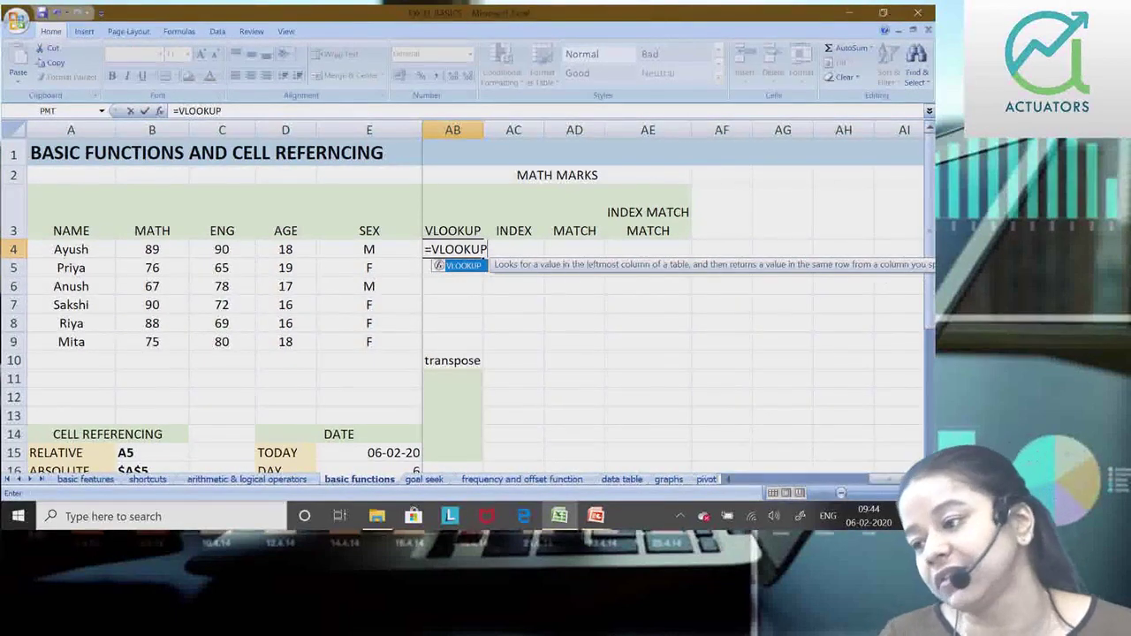
left_click_drag(891, 481, 882, 481)
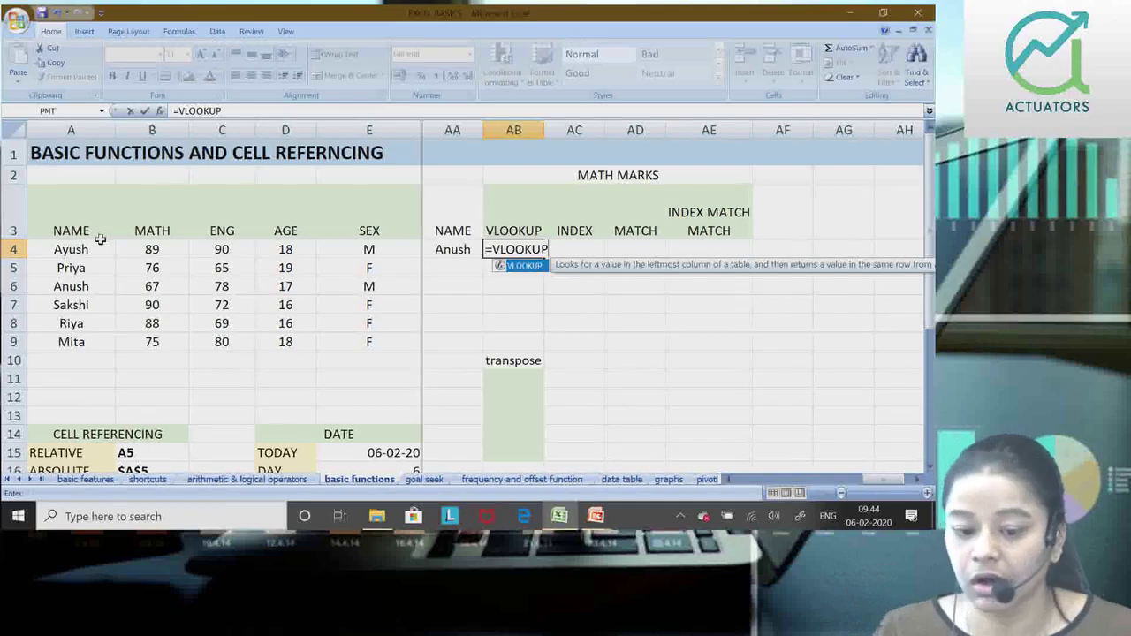
left_click_drag(888, 480, 882, 486)
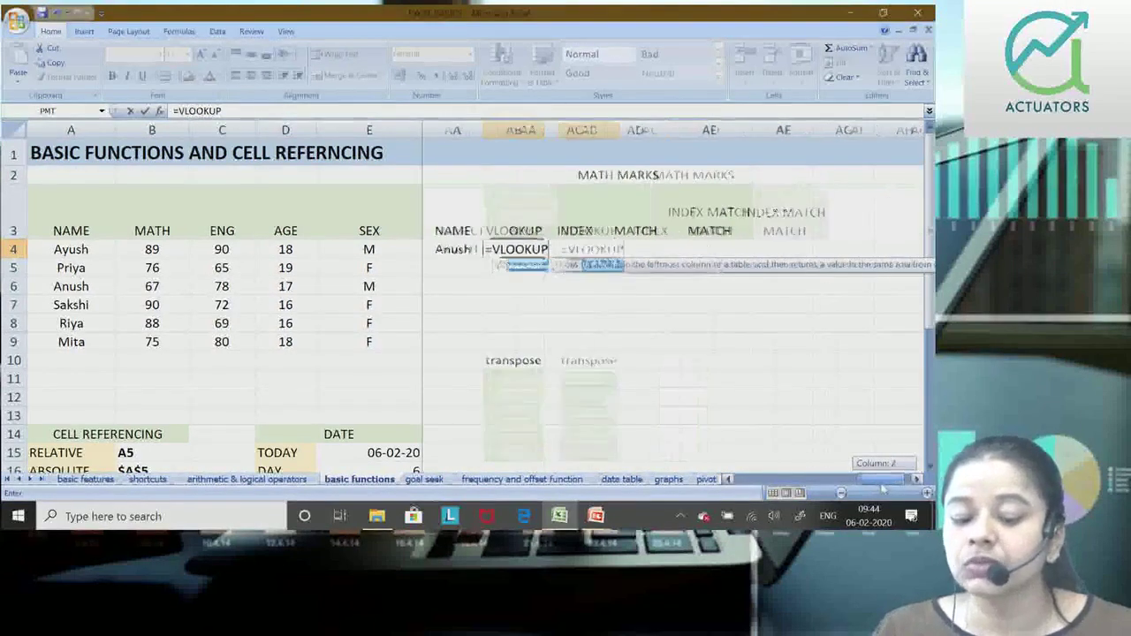
left_click_drag(882, 486, 877, 488)
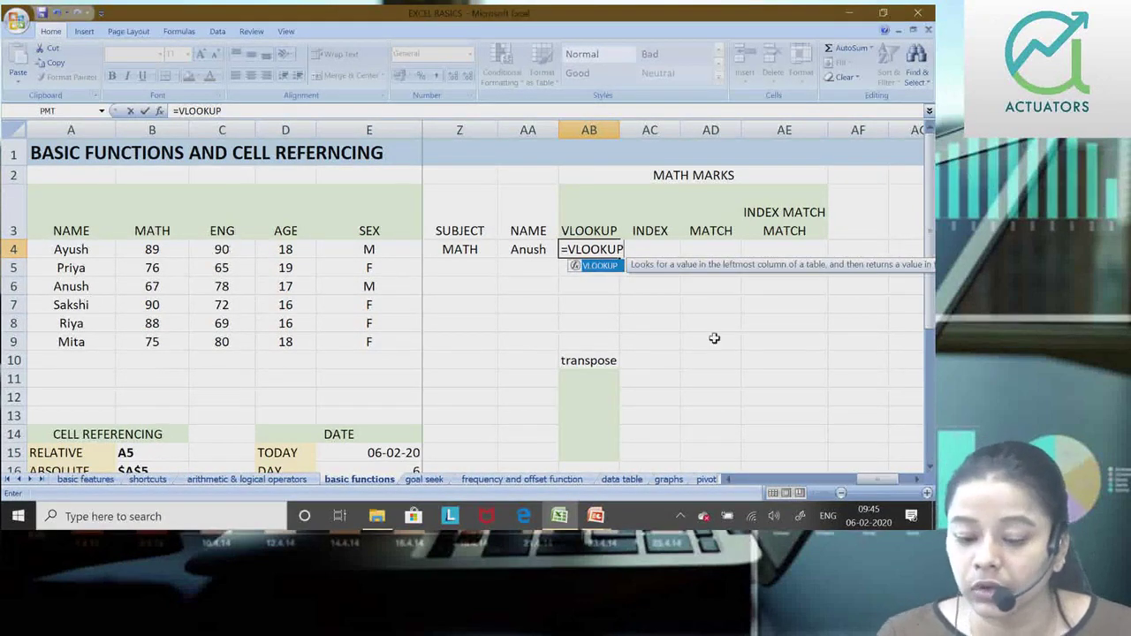
Complete AB4 as =VLOOKUP(AA4,A3:E9,2,FALSE), returning Anush's MATH mark of 67.
type("(")
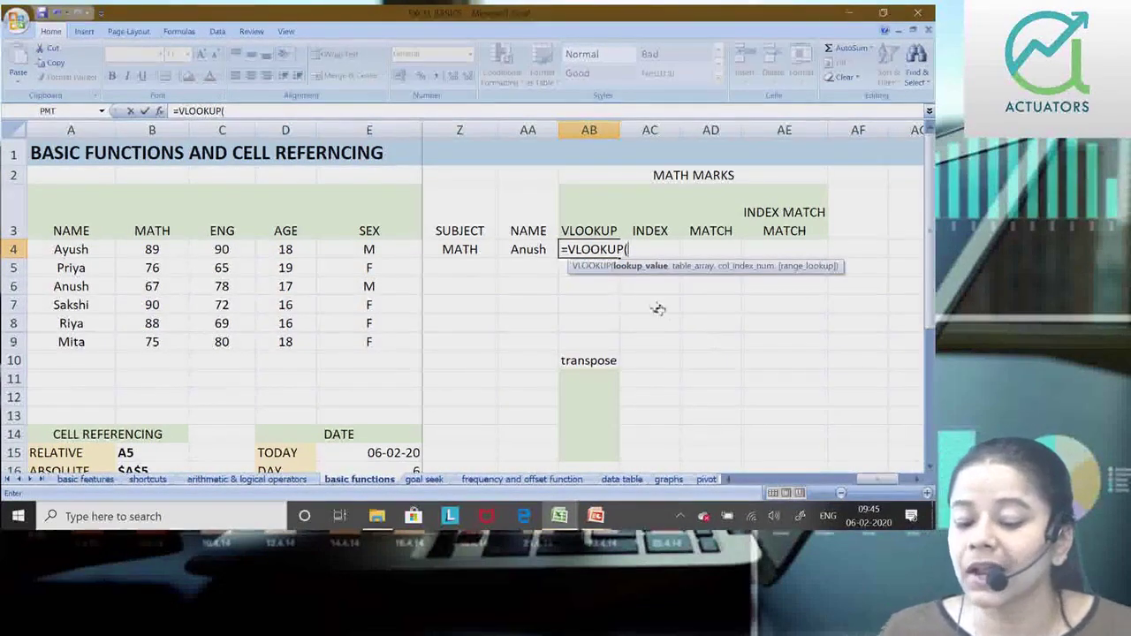
left_click(525, 252)
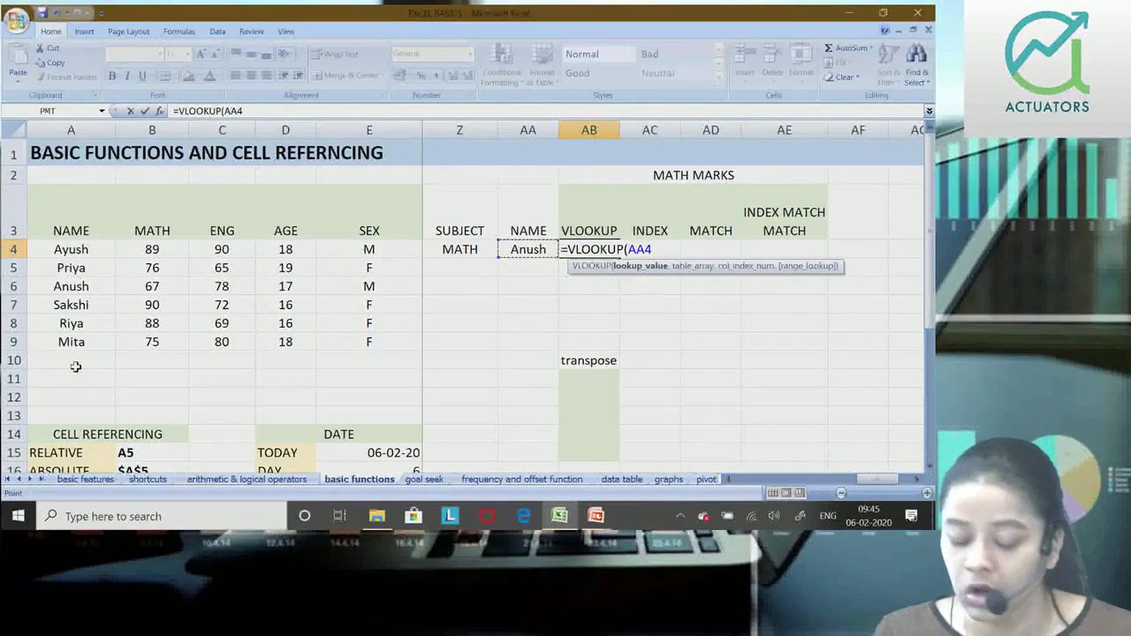
type(",")
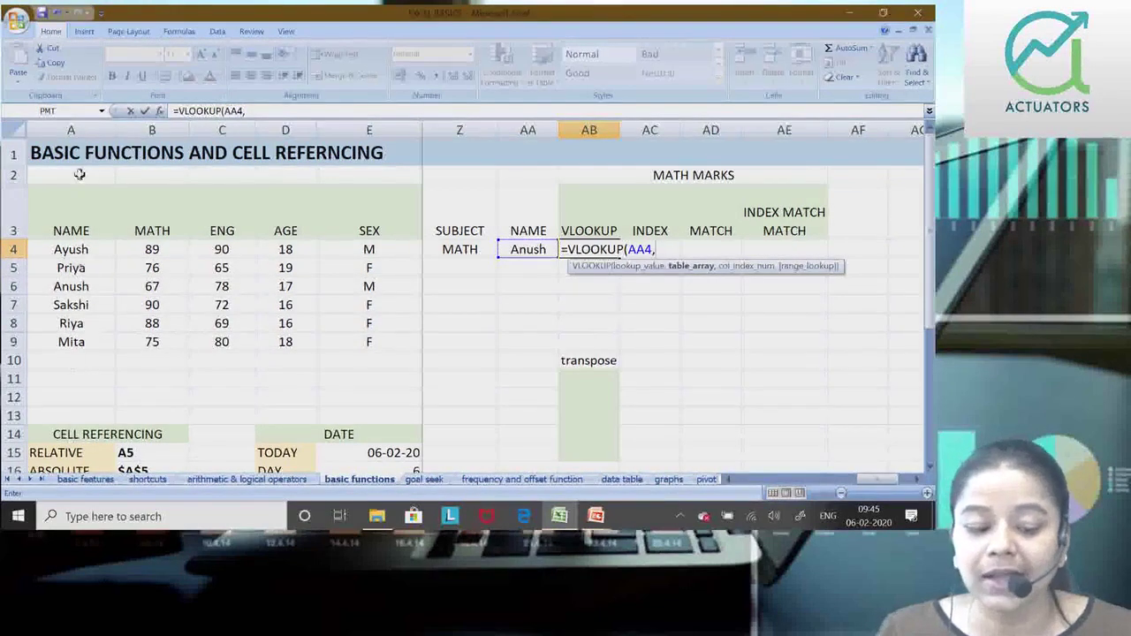
left_click_drag(78, 230, 350, 344)
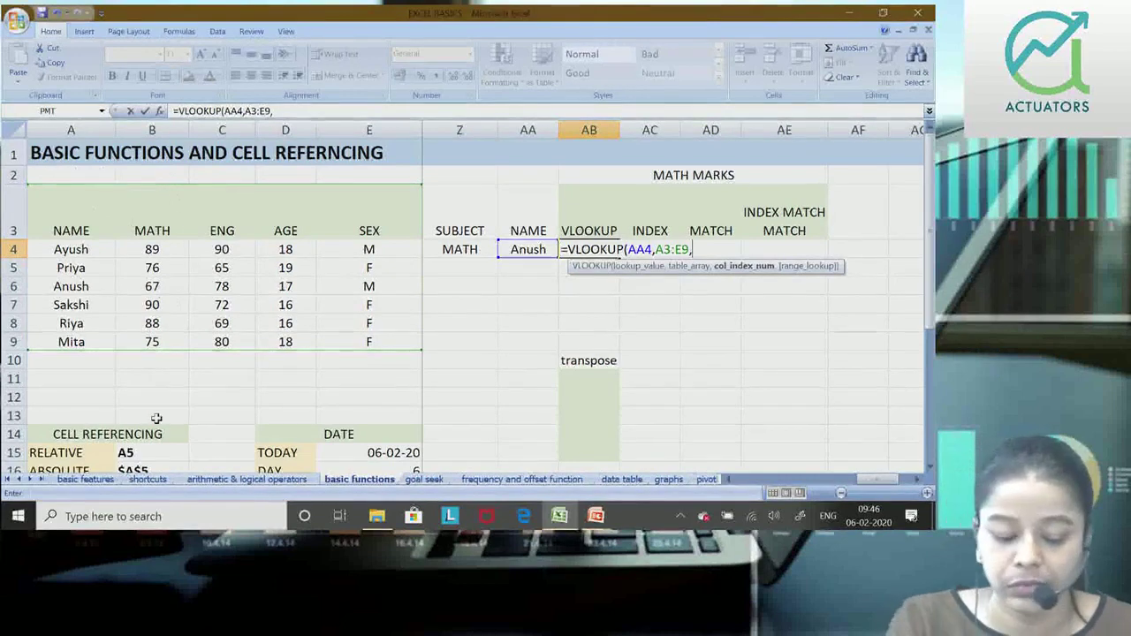
type("2")
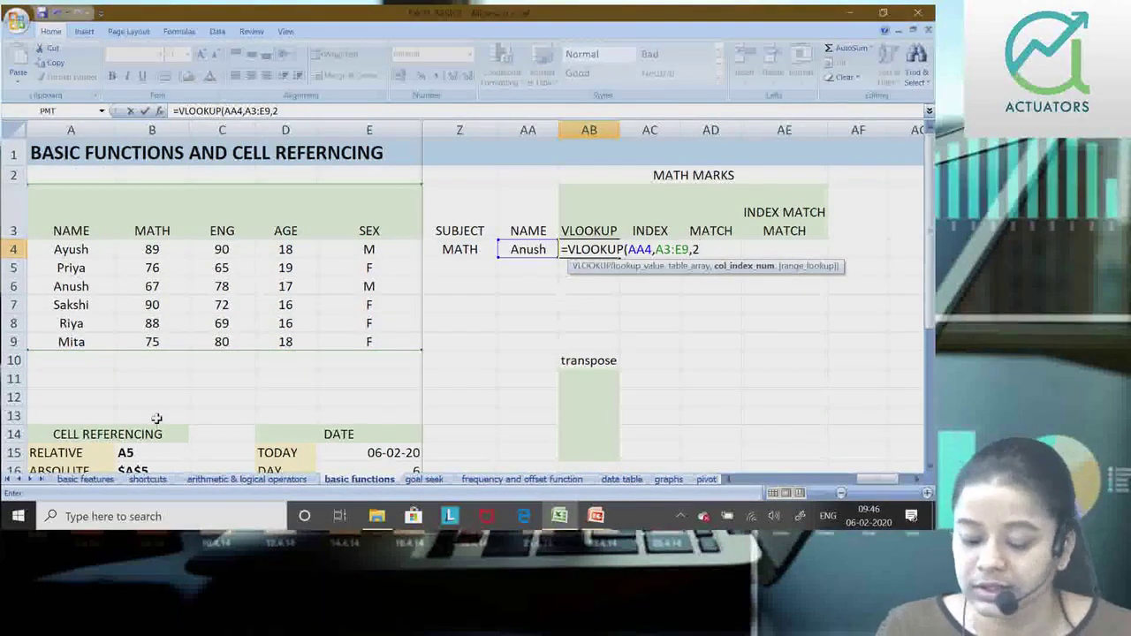
type(",")
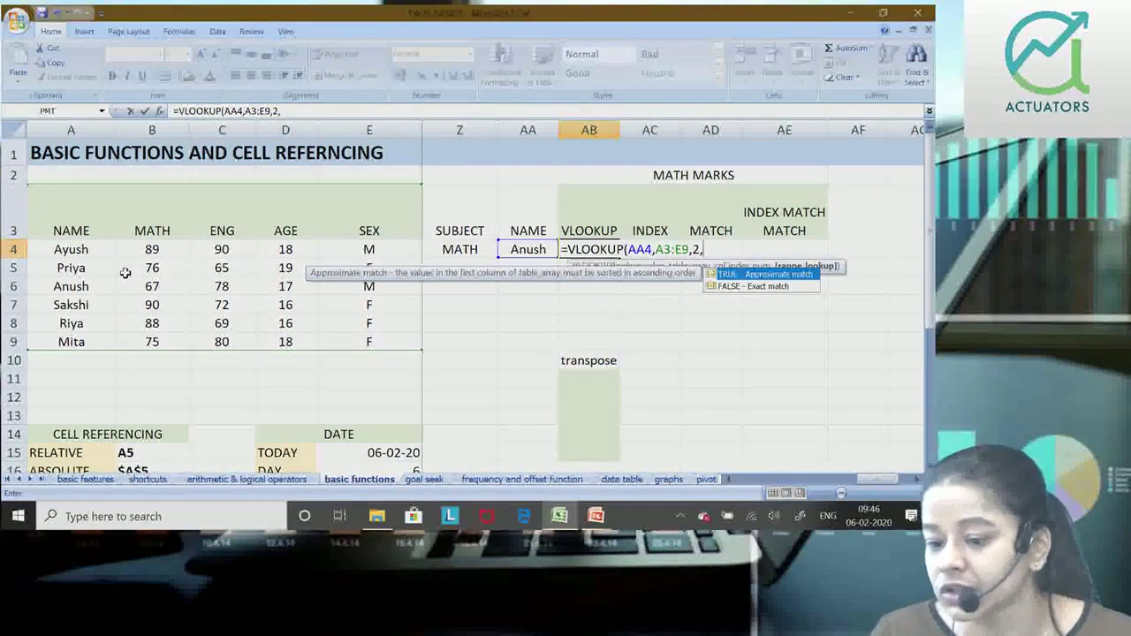
double_click(766, 287)
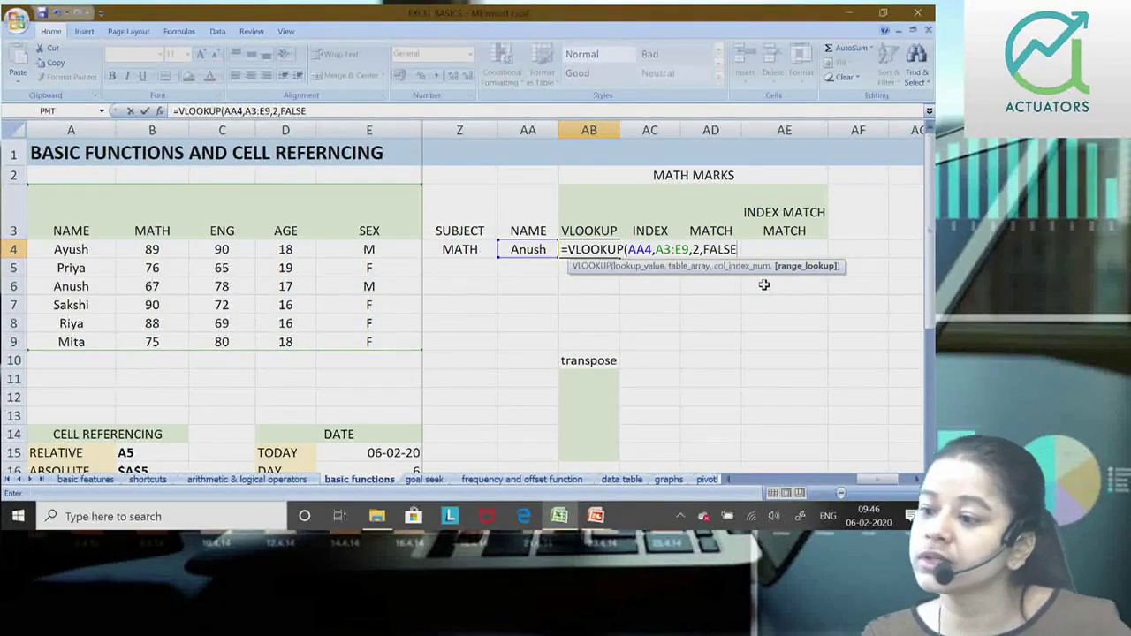
type(")")
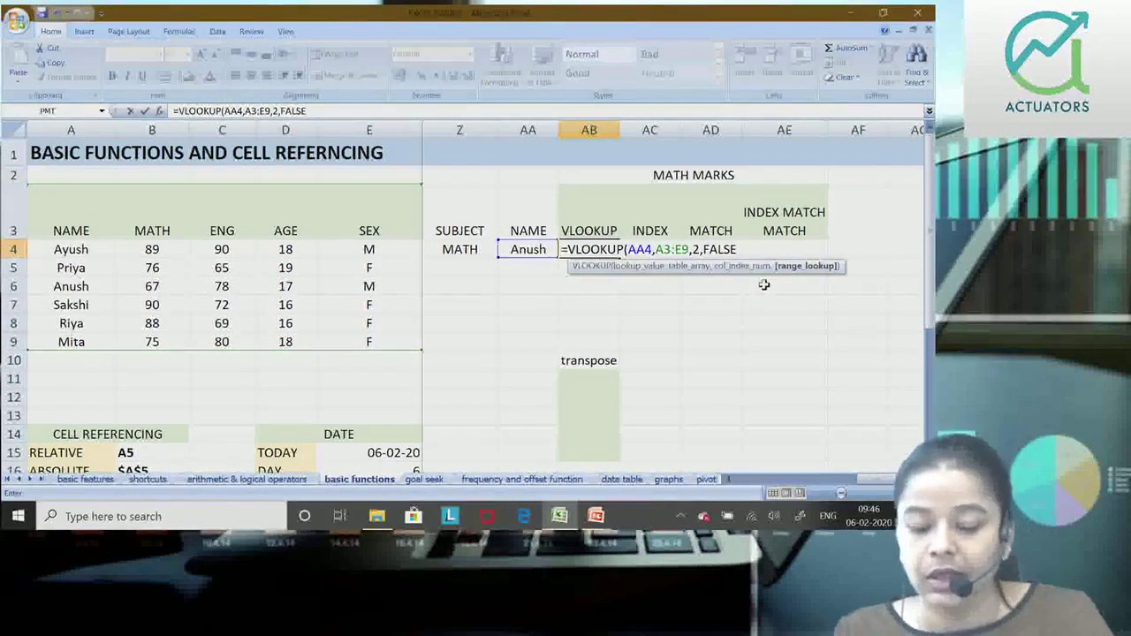
key("Return")
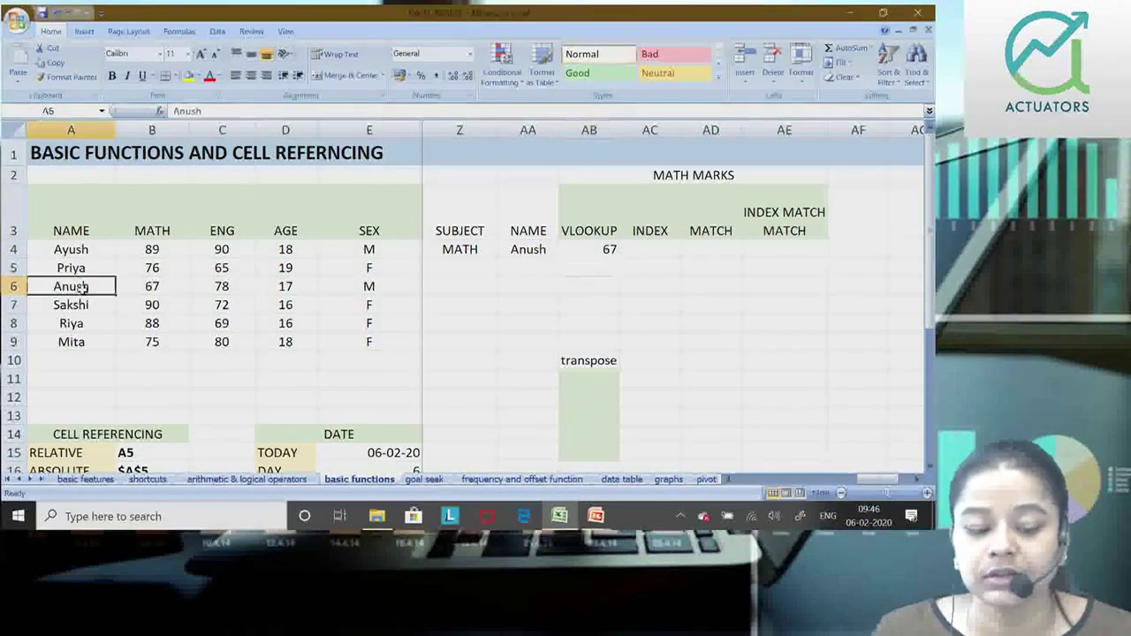
left_click_drag(88, 290, 162, 279)
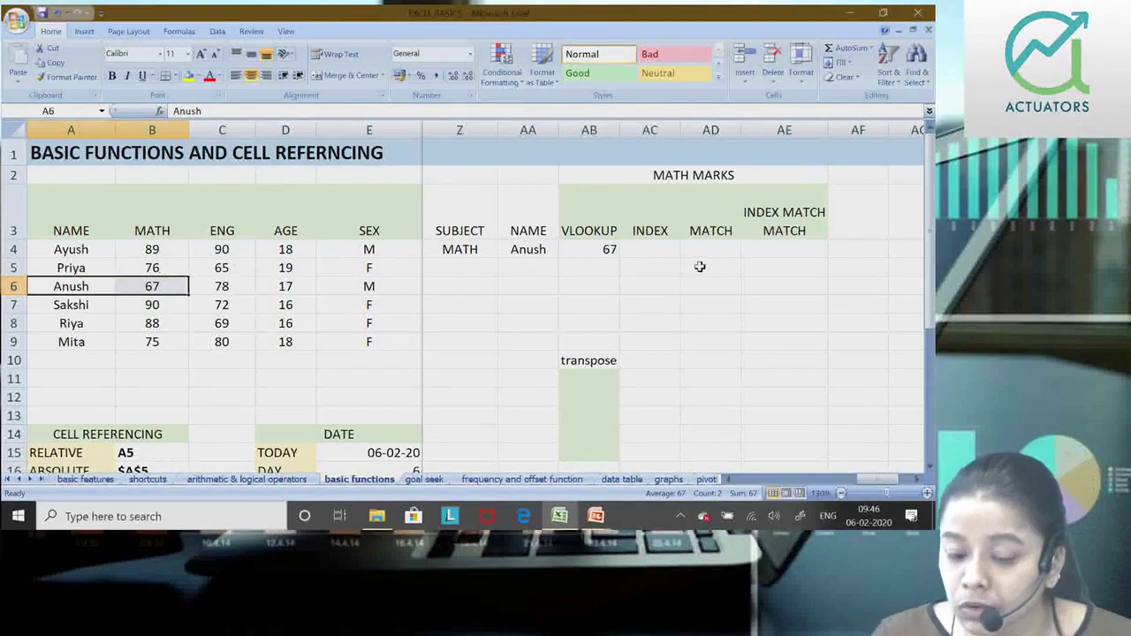
double_click(566, 249)
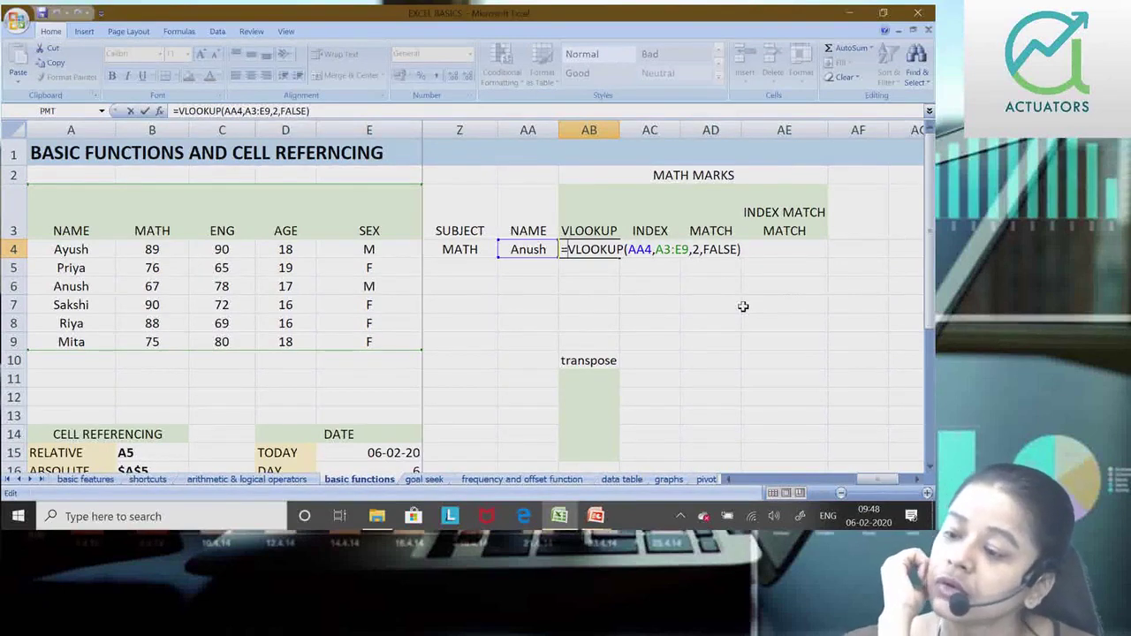
key("Return")
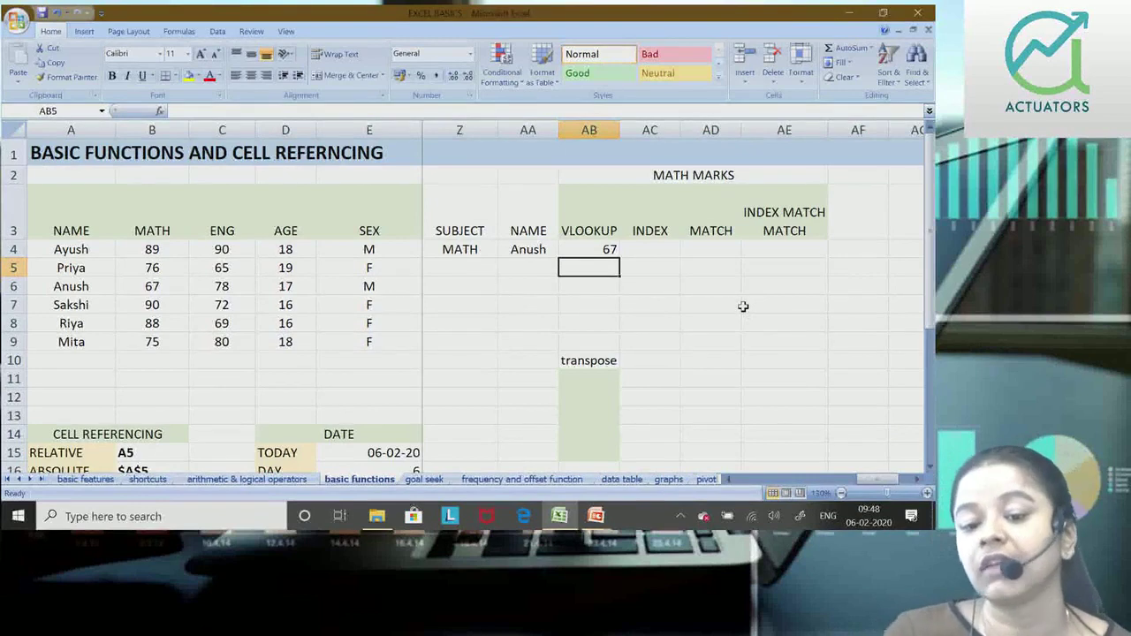
left_click(601, 249)
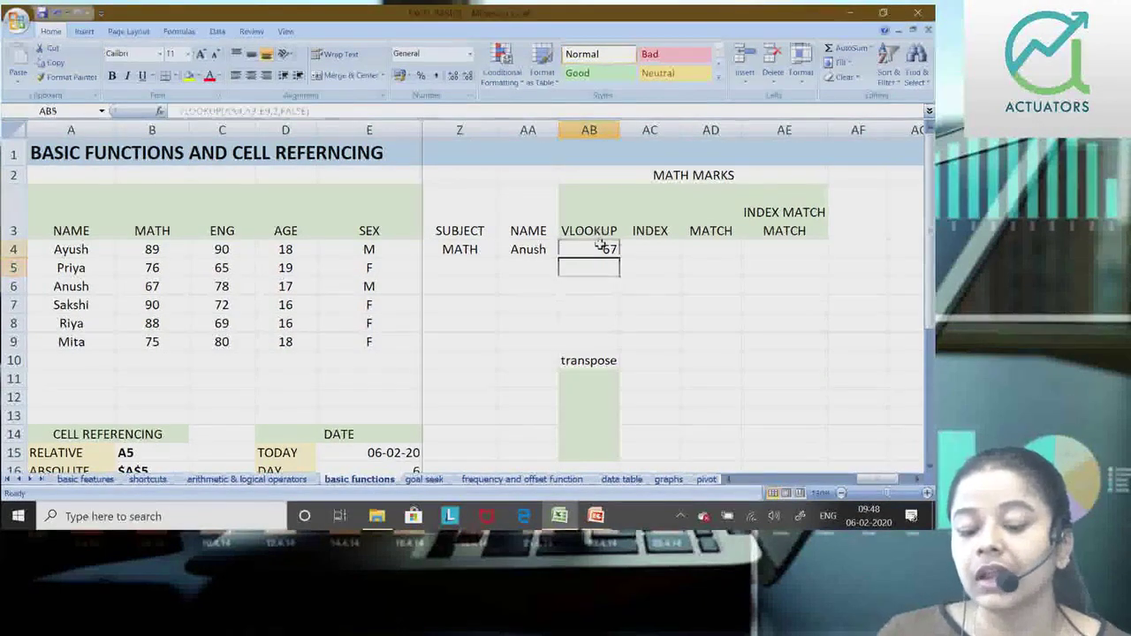
double_click(600, 248)
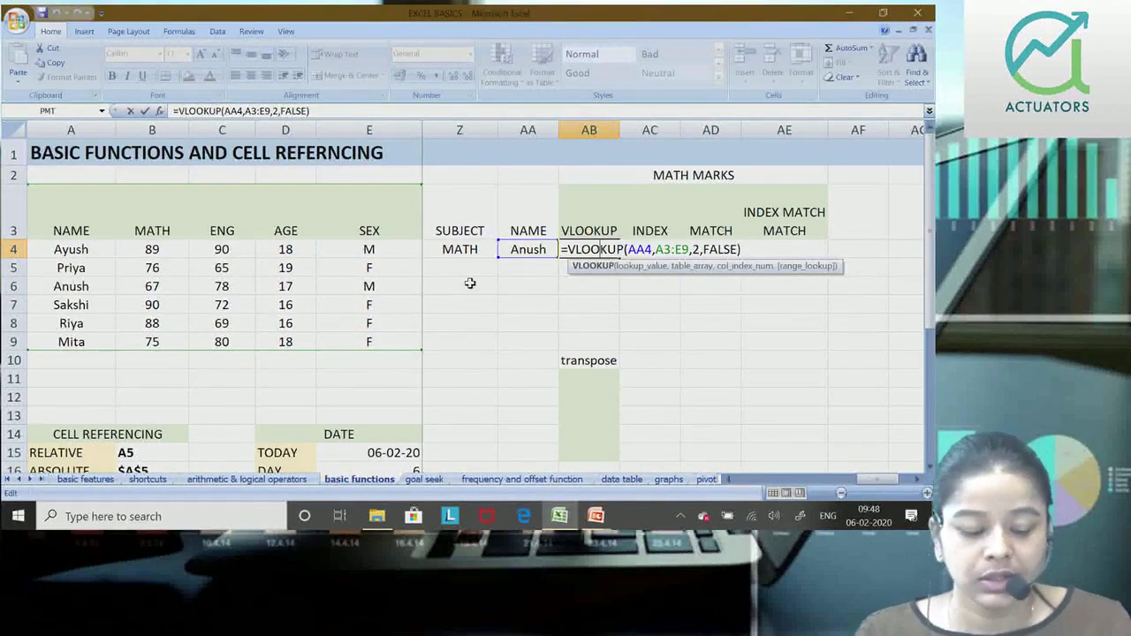
key("Return")
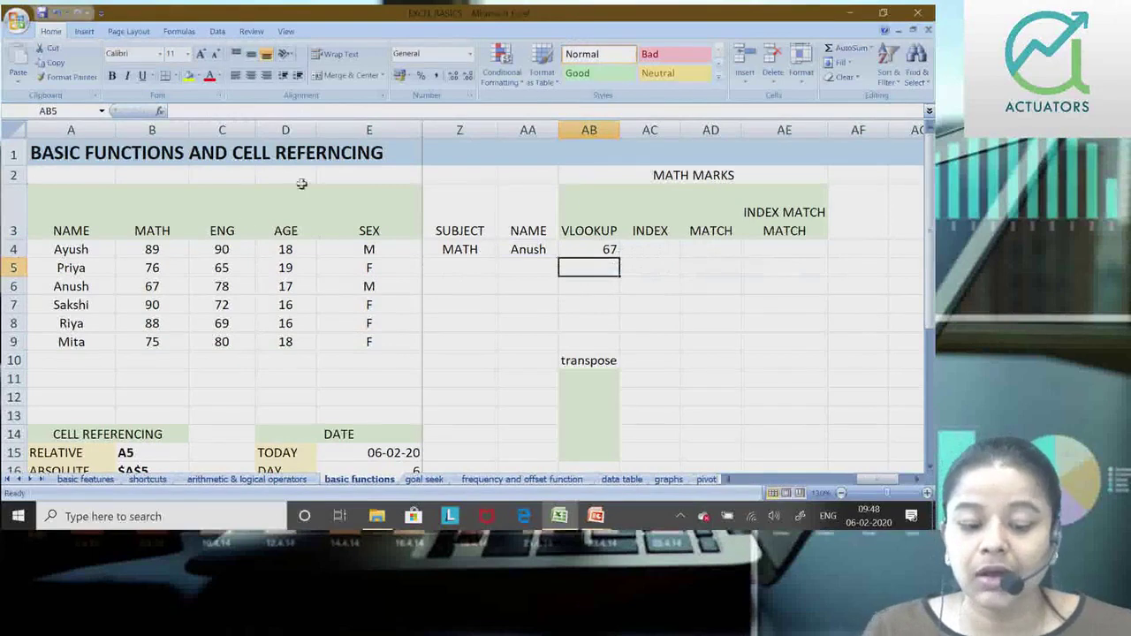
left_click_drag(301, 183, 297, 384)
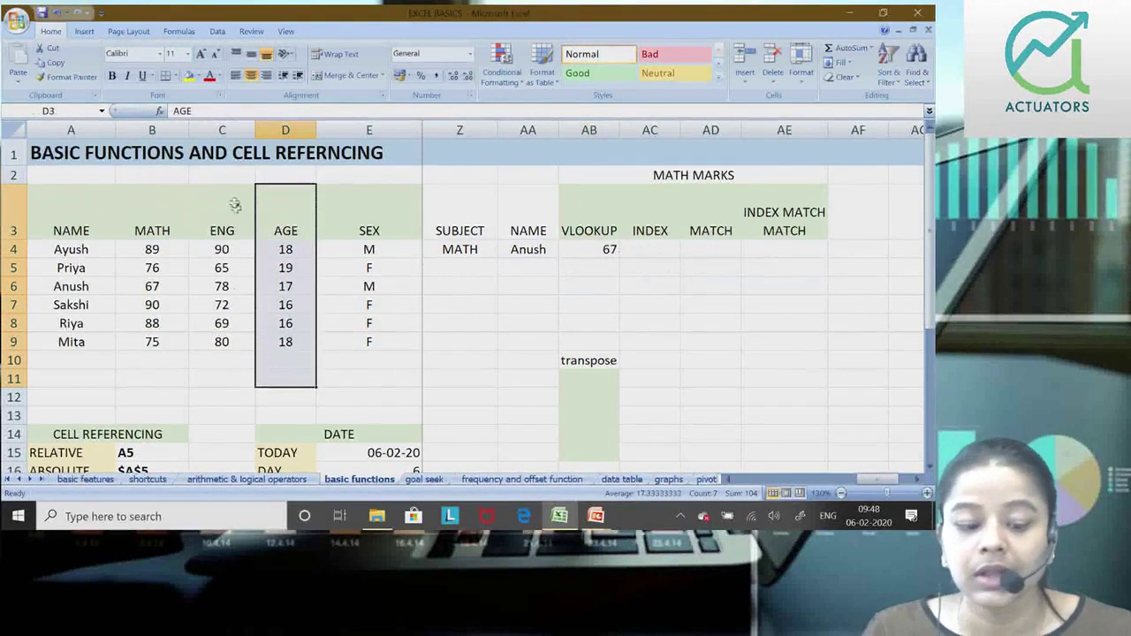
left_click_drag(232, 207, 238, 406)
left_click_drag(123, 235, 159, 376)
left_click_drag(160, 228, 365, 341)
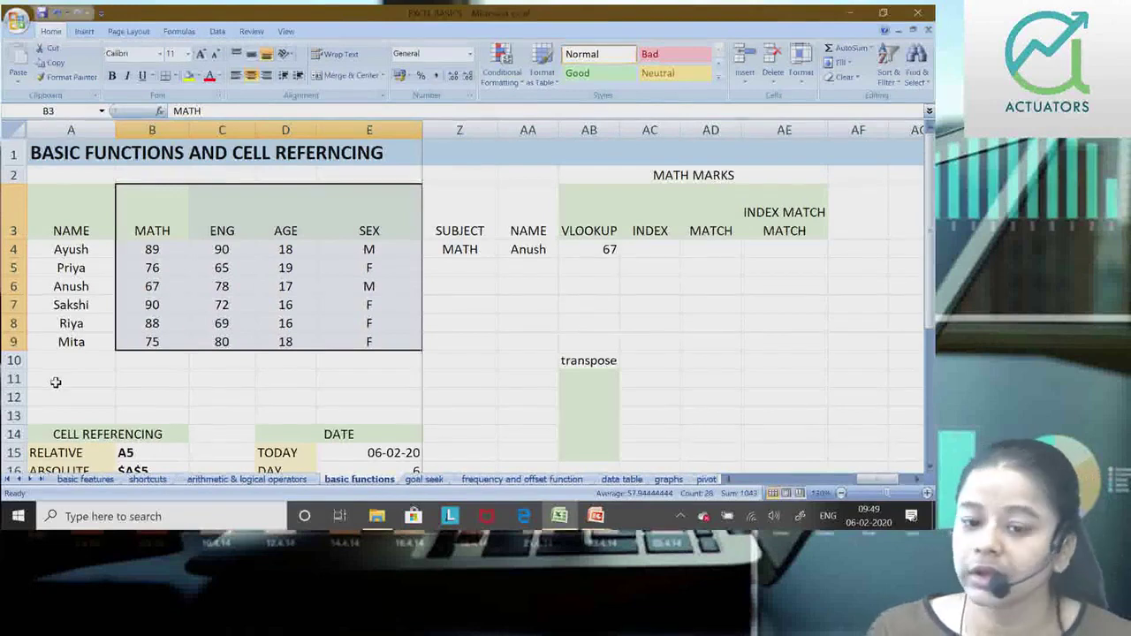
key("Return")
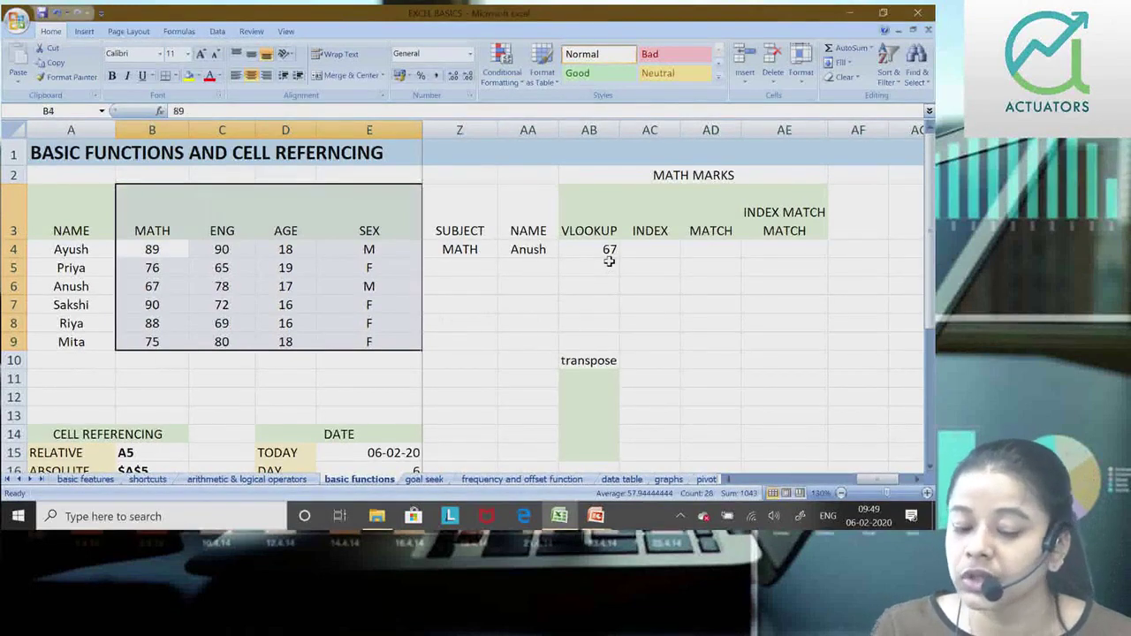
left_click(581, 303)
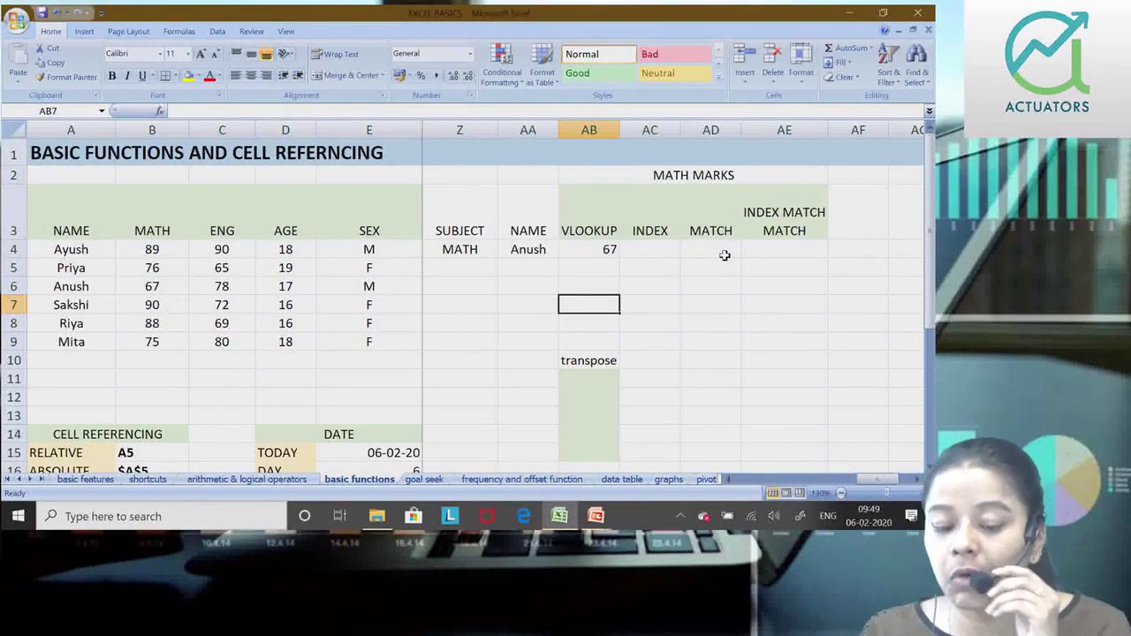
left_click(525, 250)
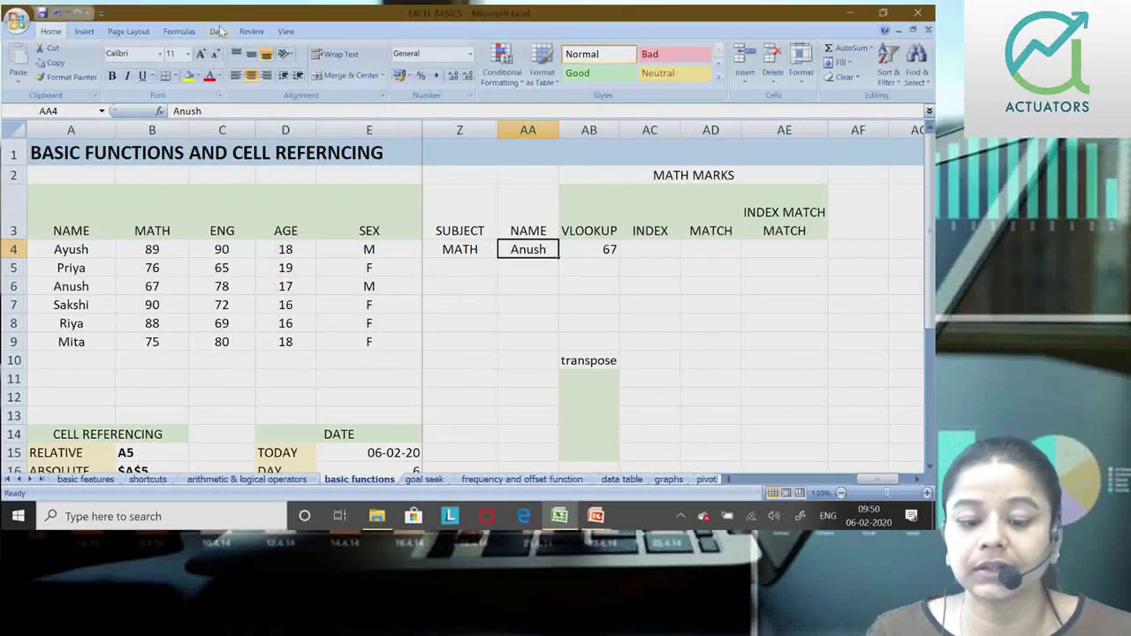
Open the Data Validation settings for cell AA4 from the Data tab.
left_click(219, 31)
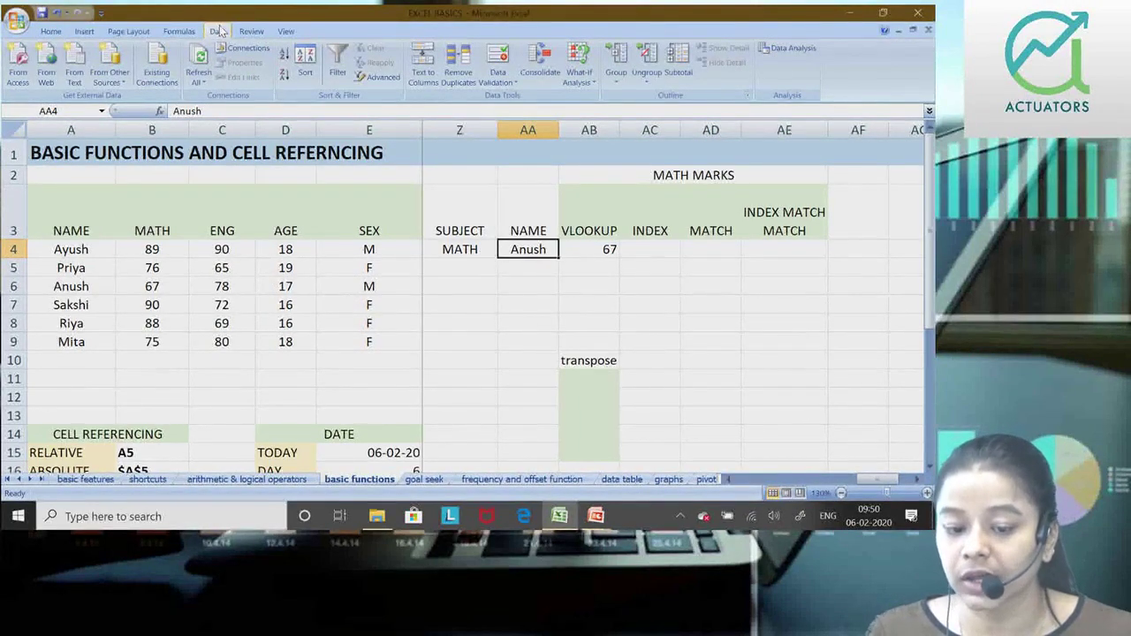
left_click(492, 80)
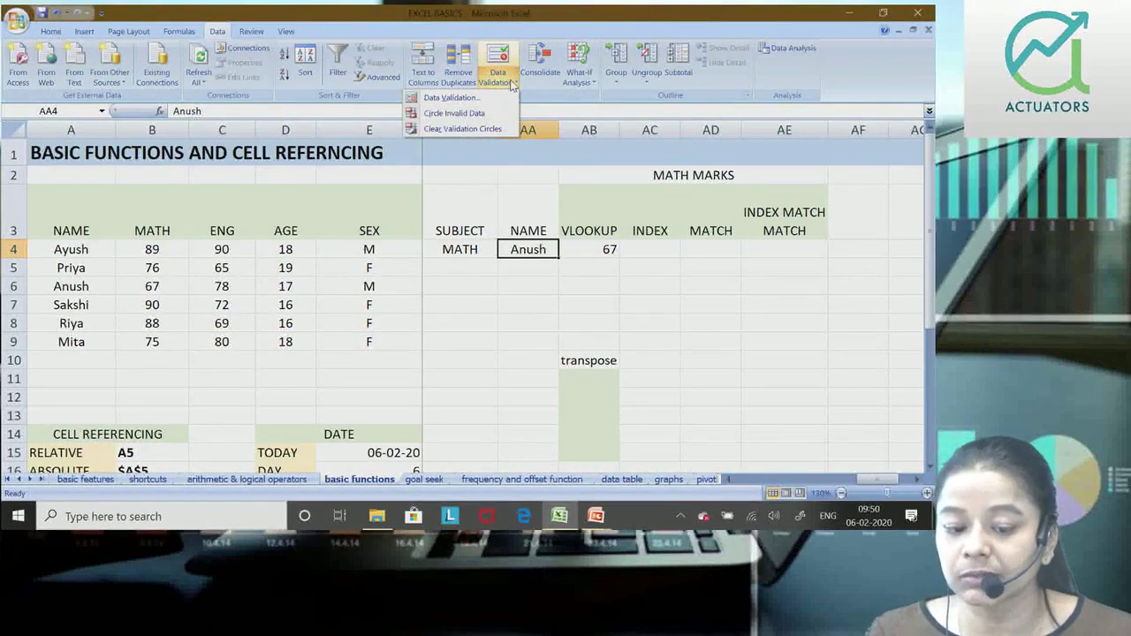
left_click(511, 82)
left_click(511, 82)
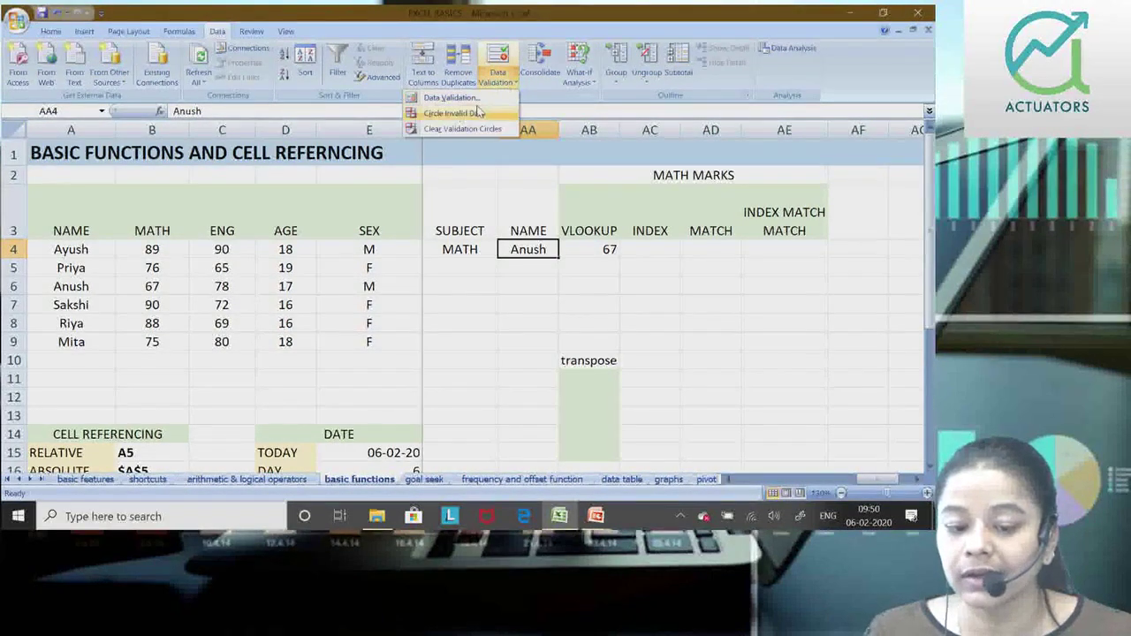
left_click(477, 111)
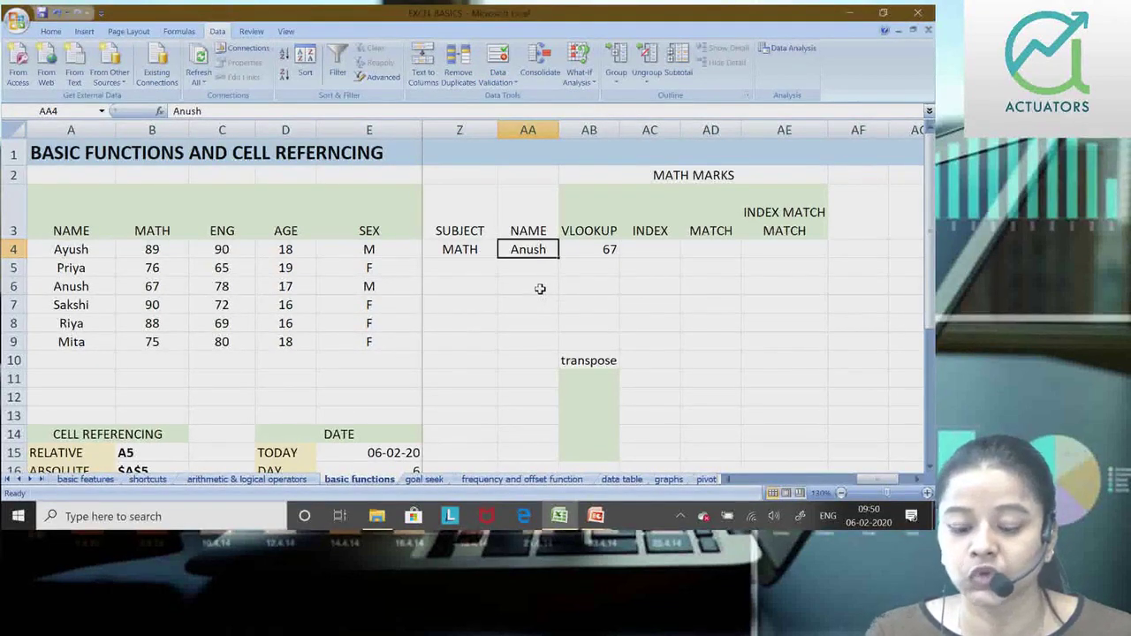
left_click(499, 77)
left_click(492, 105)
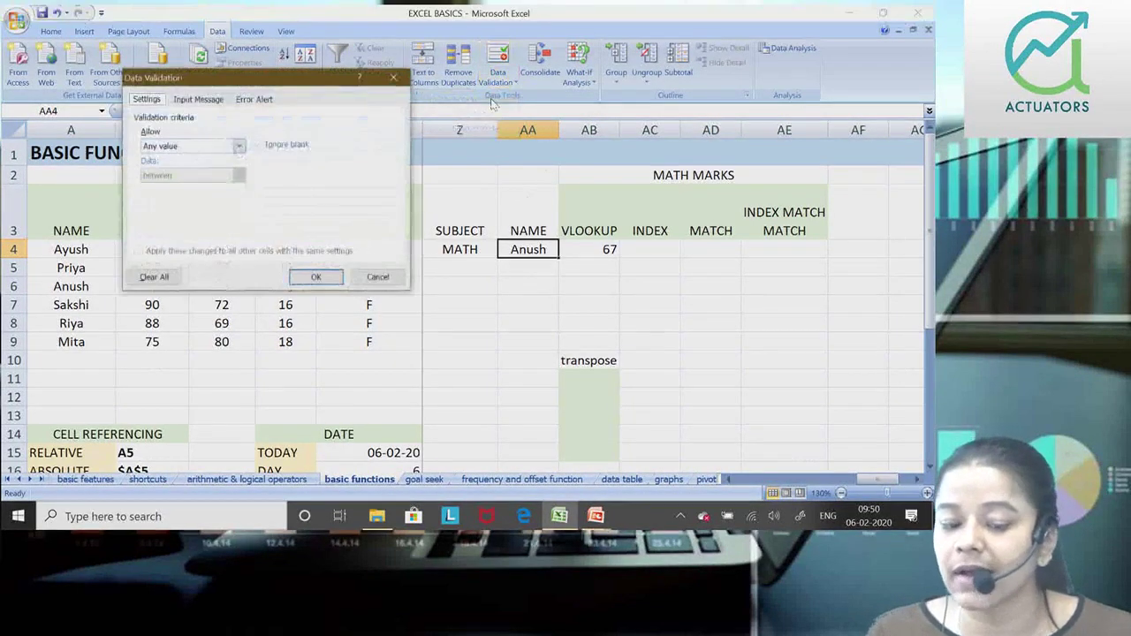
Allow a List with source =$A$4:$A$9 and confirm the validation.
mouse_move(249, 84)
left_mouse_down()
mouse_move(477, 96)
mouse_move(318, 126)
left_mouse_up()
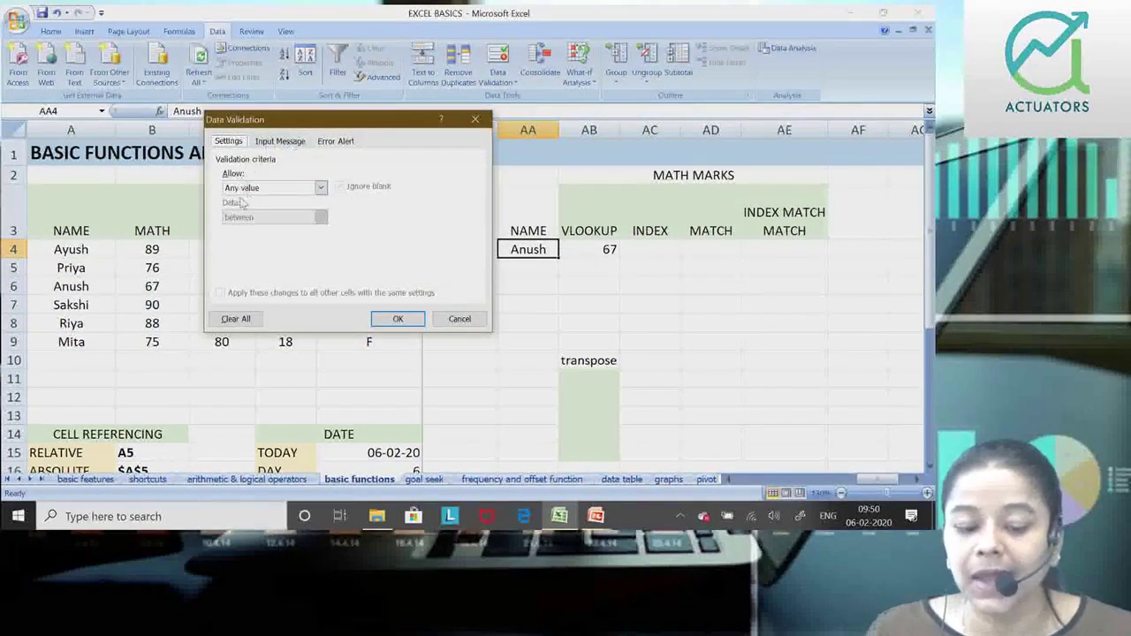
left_click(320, 187)
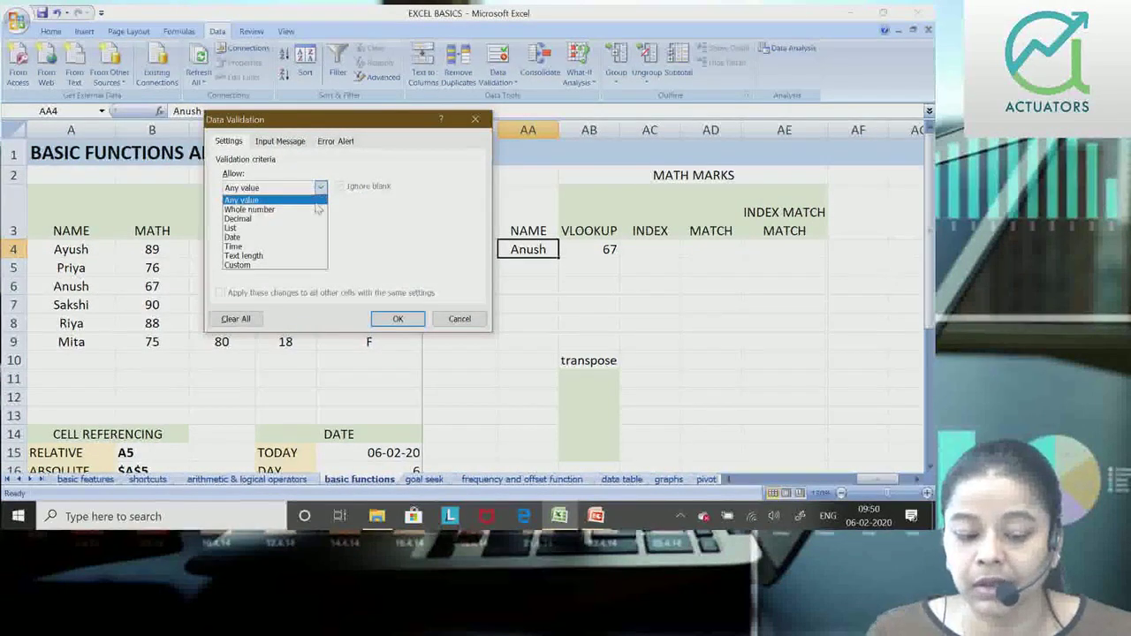
left_click(311, 228)
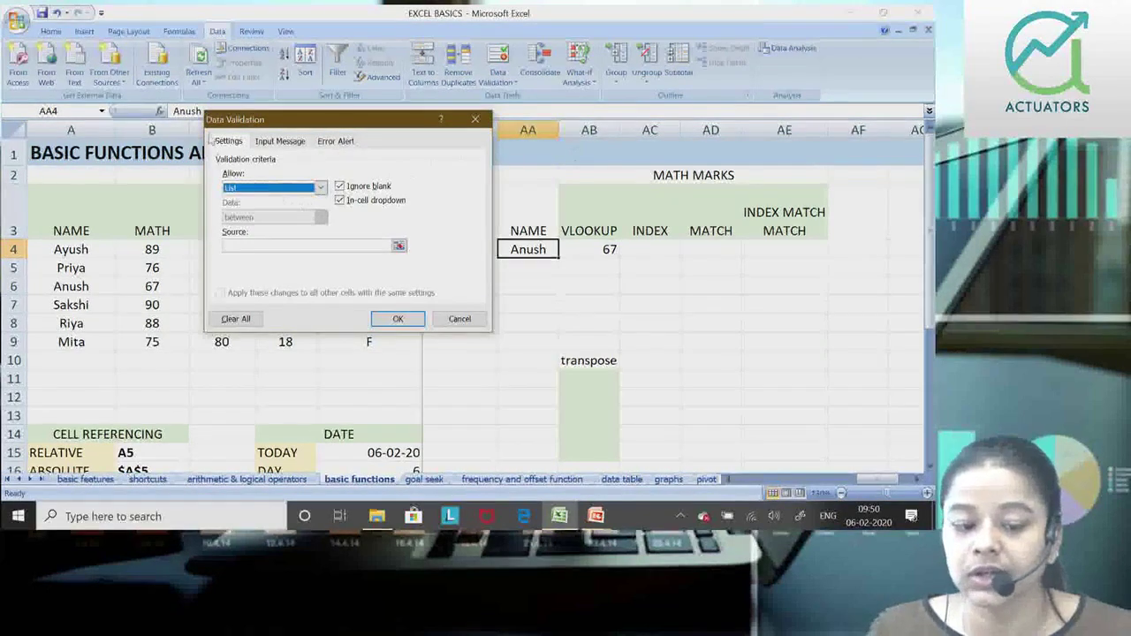
left_click(320, 189)
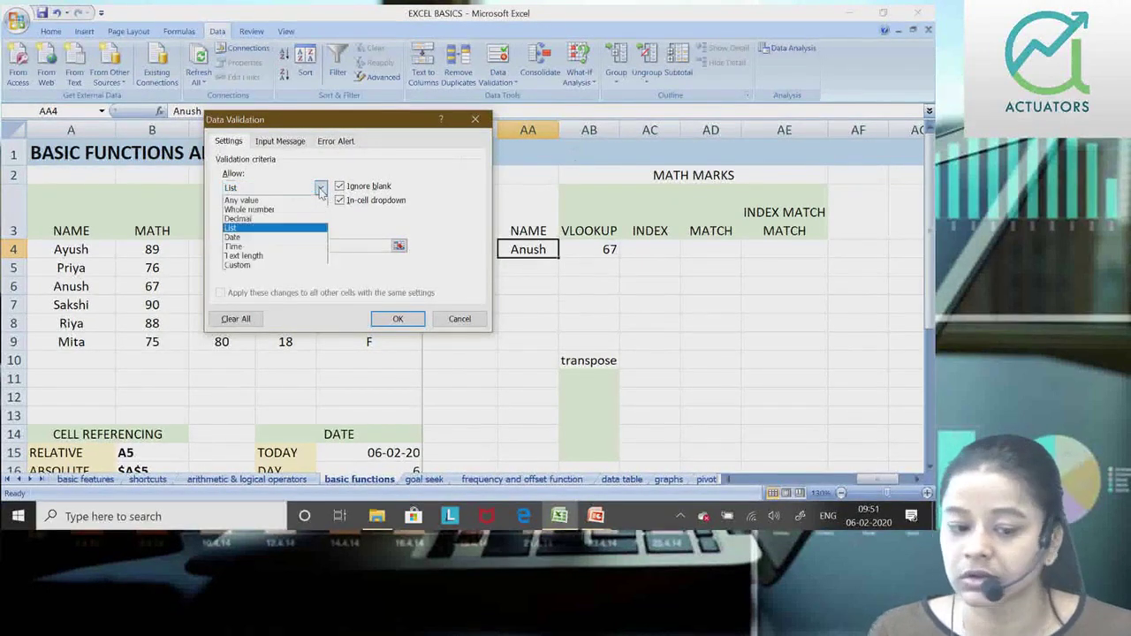
left_click(287, 228)
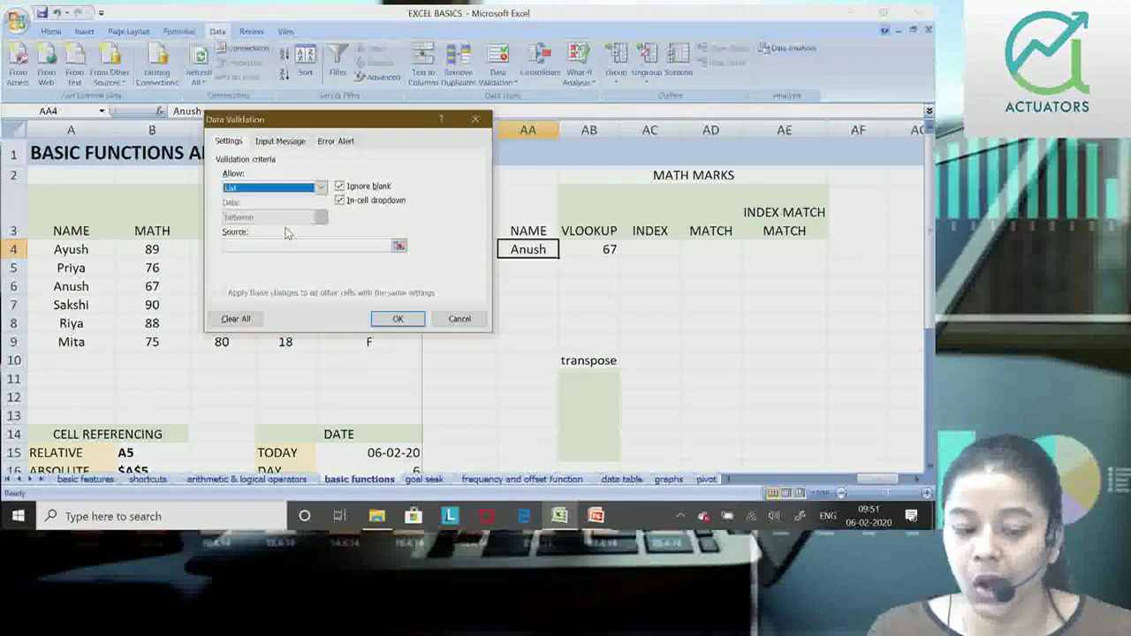
left_click(382, 245)
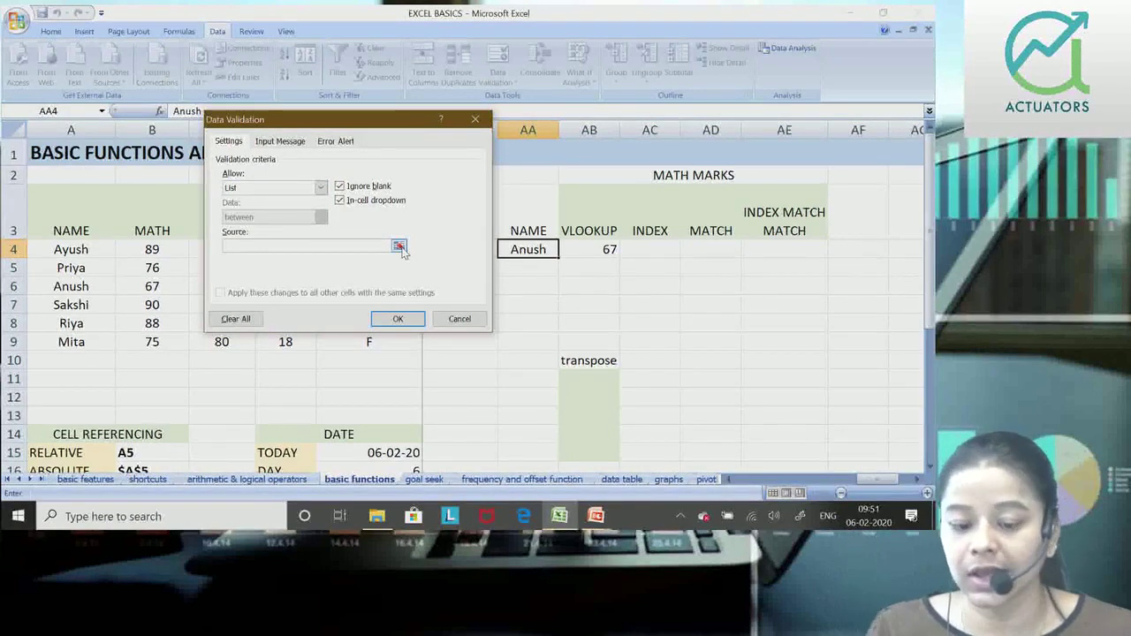
left_click(398, 245)
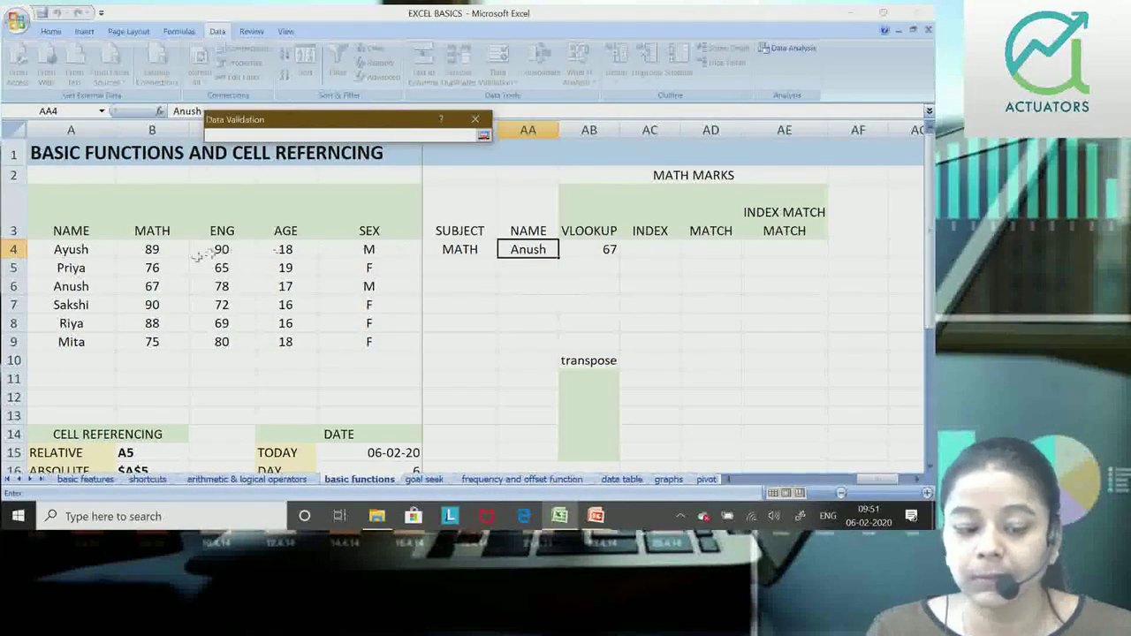
left_click_drag(76, 250, 79, 342)
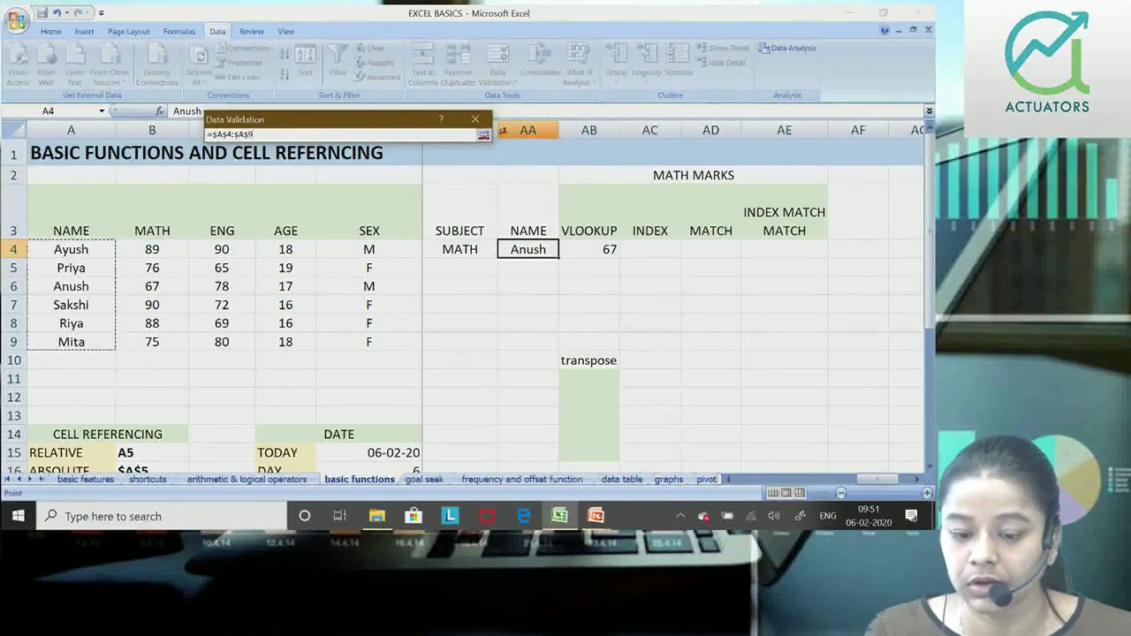
left_click(484, 137)
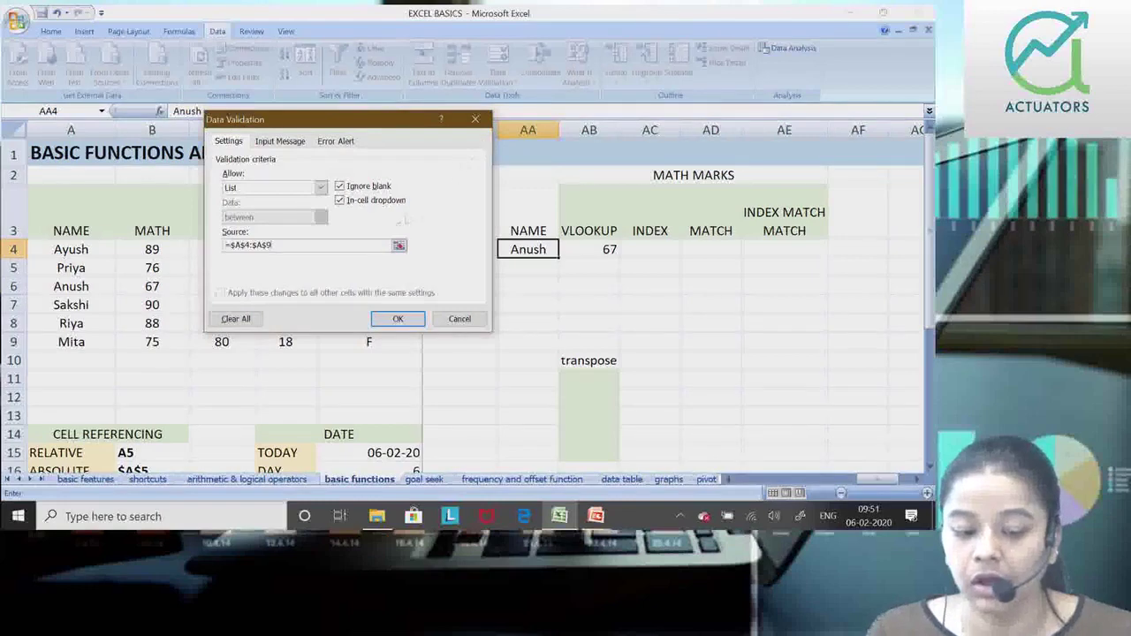
left_click(389, 321)
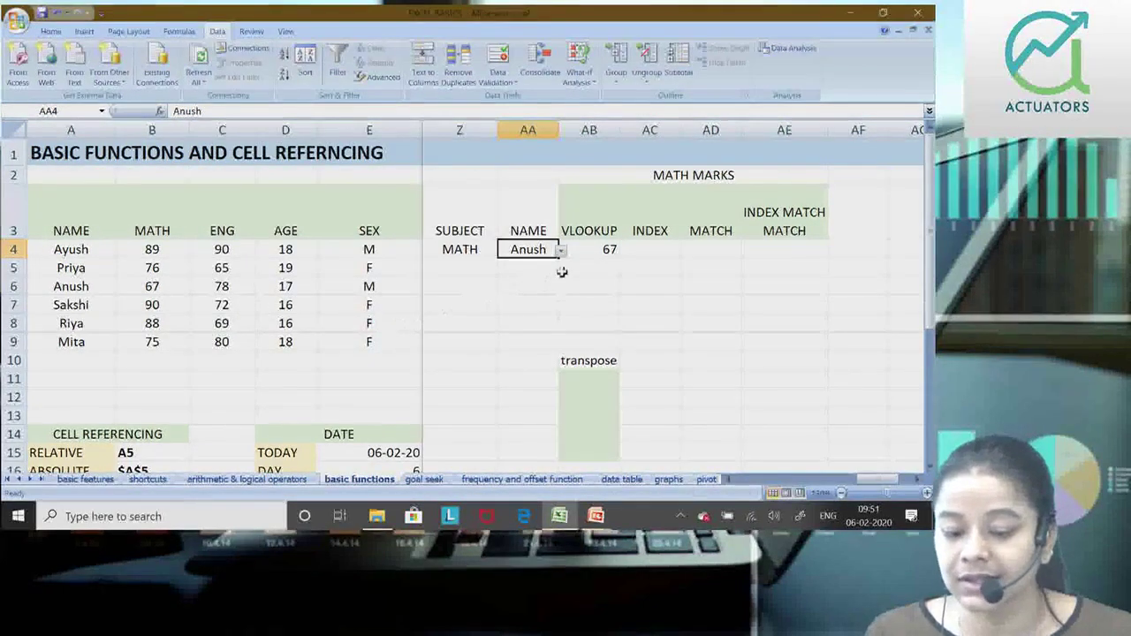
Pick Riya from AA4's student name dropdown.
left_click(562, 250)
left_click(537, 249)
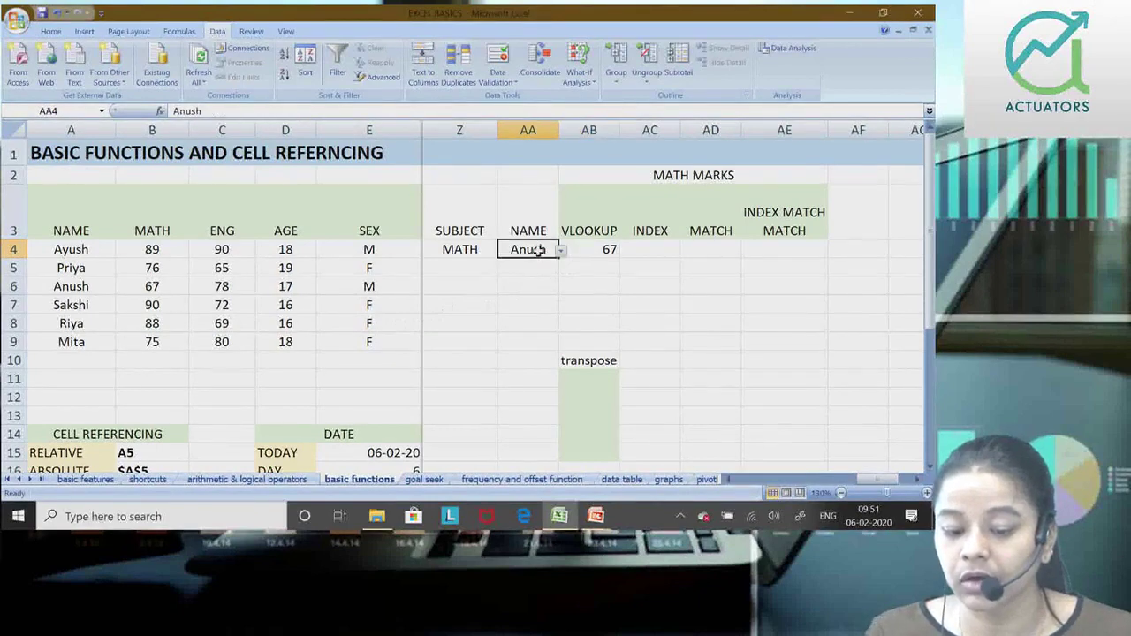
left_click(560, 251)
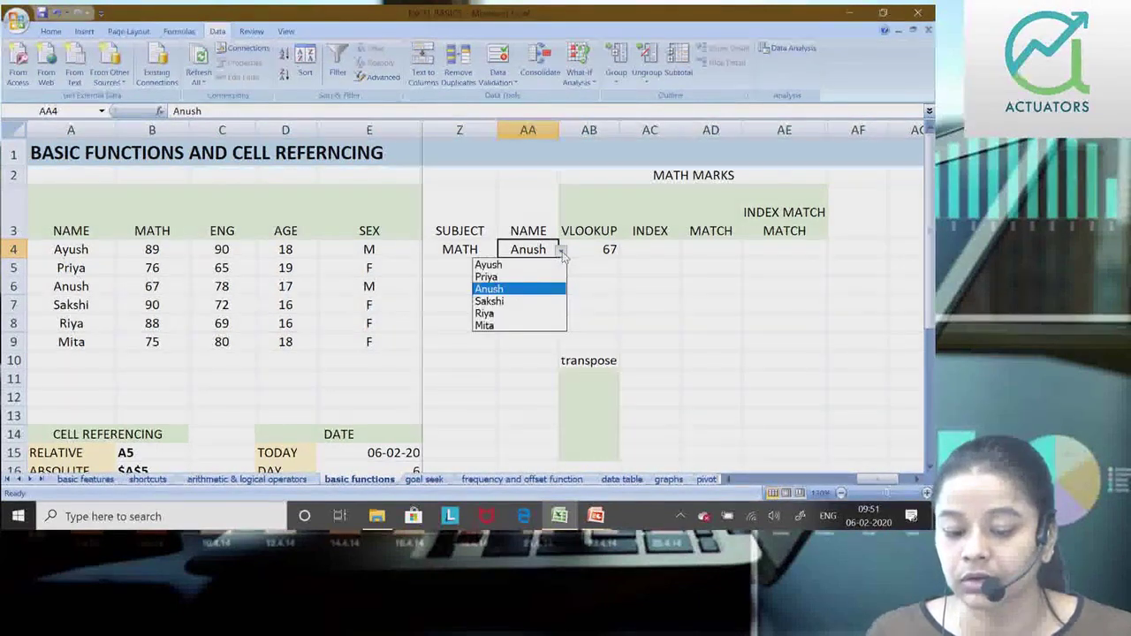
left_click(535, 314)
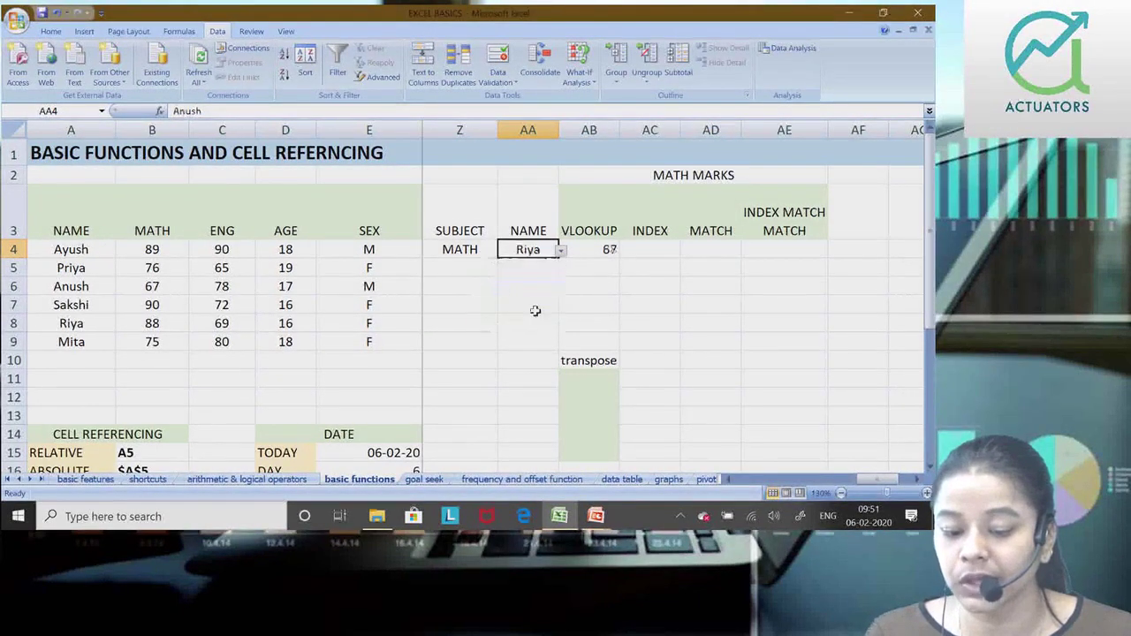
Check AB4's VLOOKUP formula, now showing 88, and return to AA4.
left_click(611, 251)
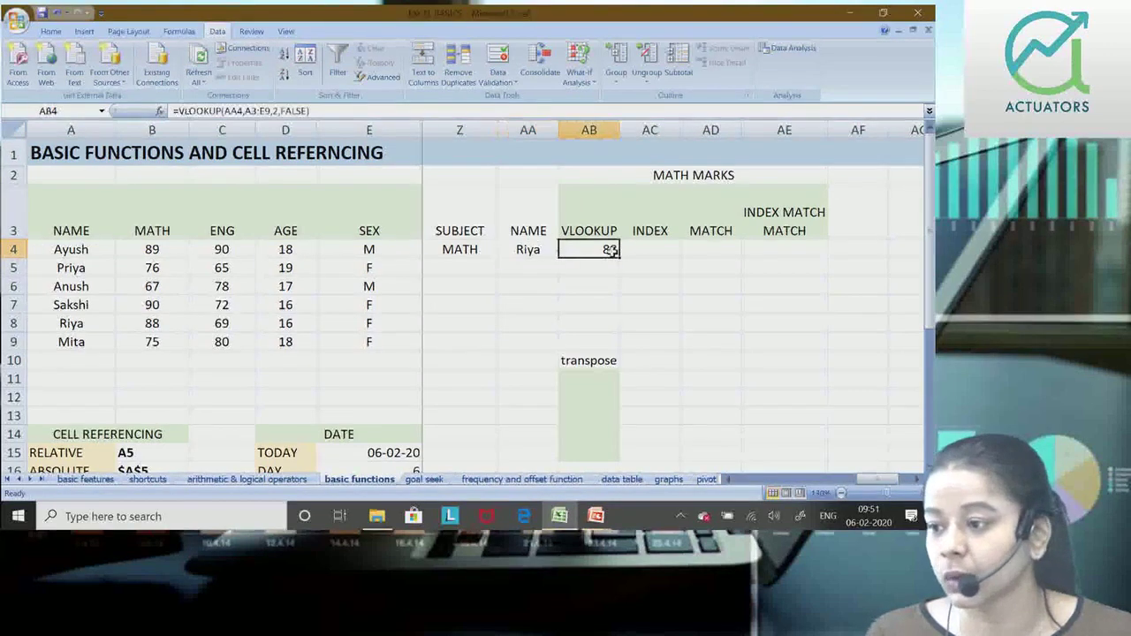
double_click(611, 251)
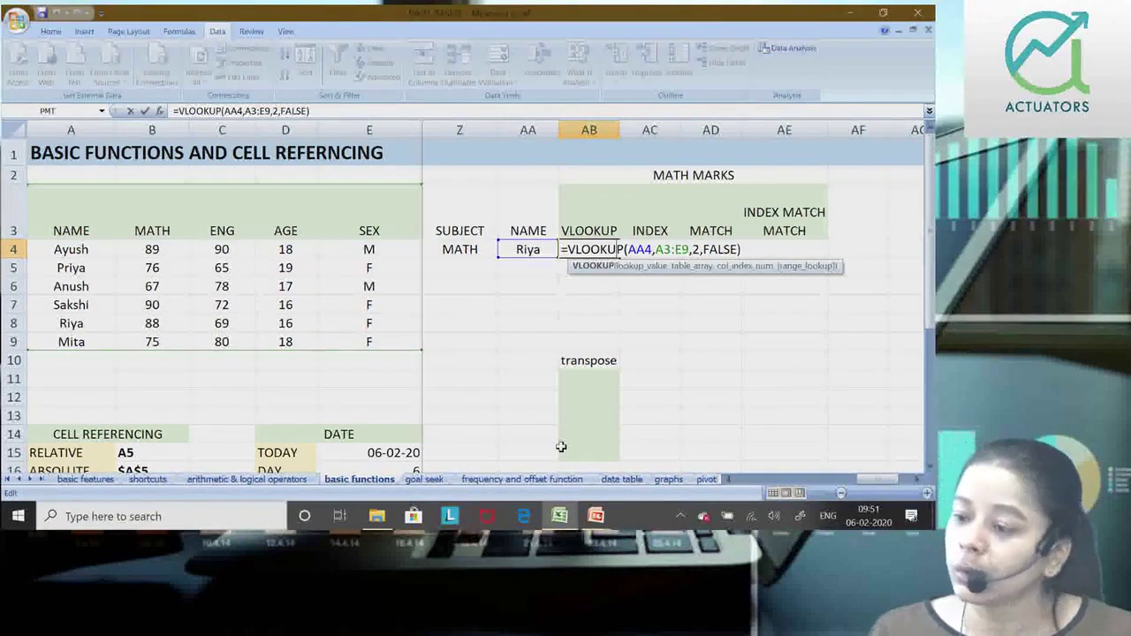
key("Return")
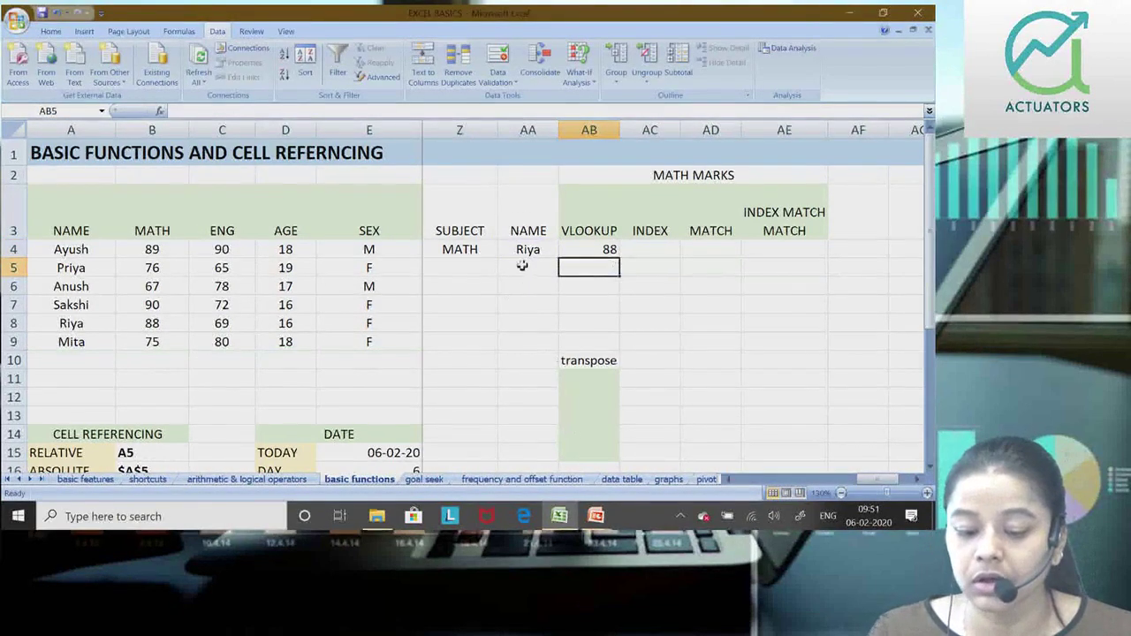
left_click(522, 250)
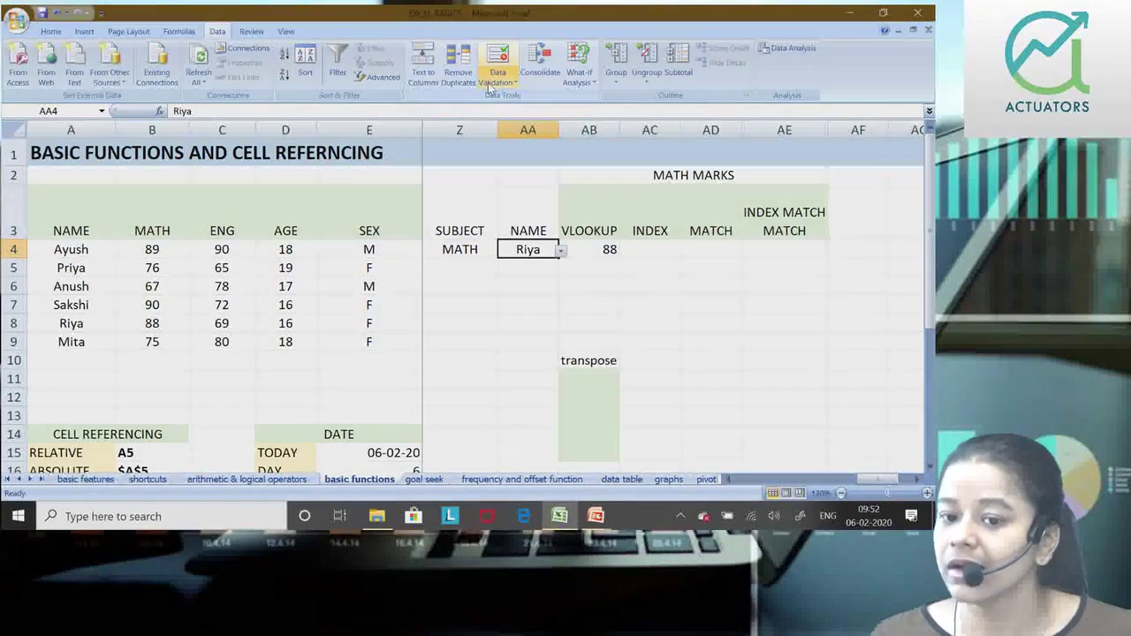
Review AA4's Data Validation settings, keeping List, and cancel without changes.
left_click(488, 82)
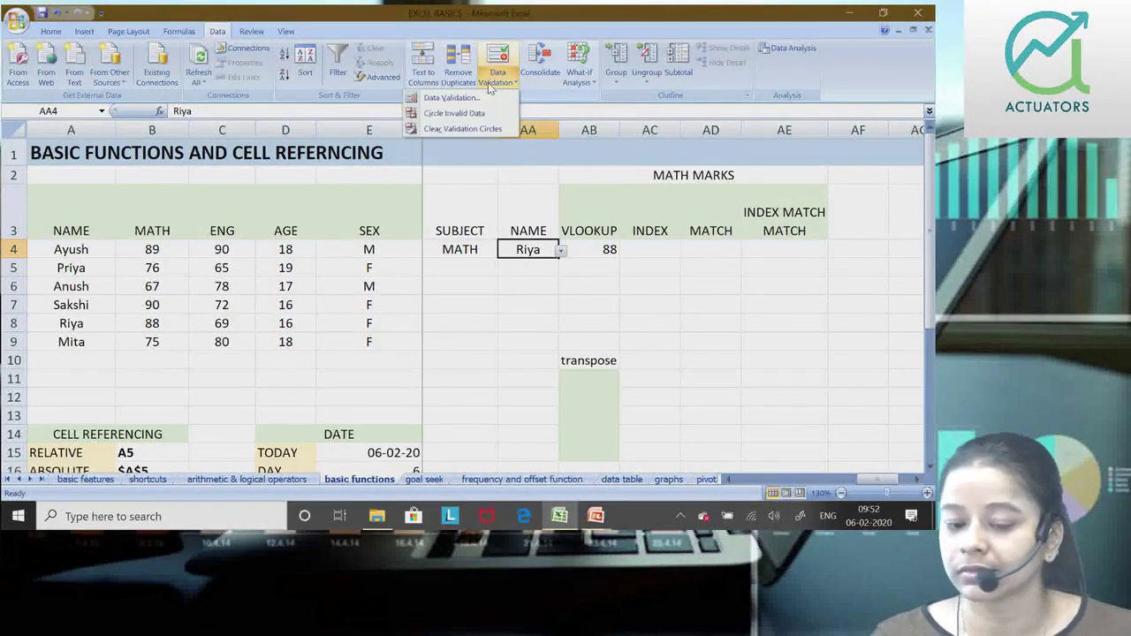
left_click(455, 101)
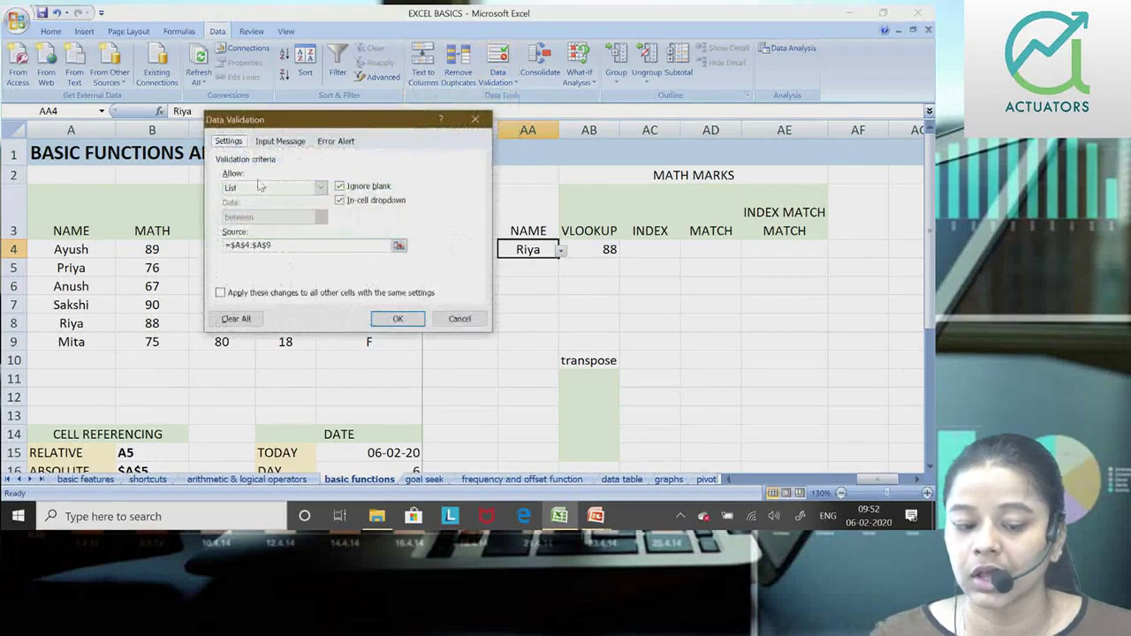
left_click(320, 188)
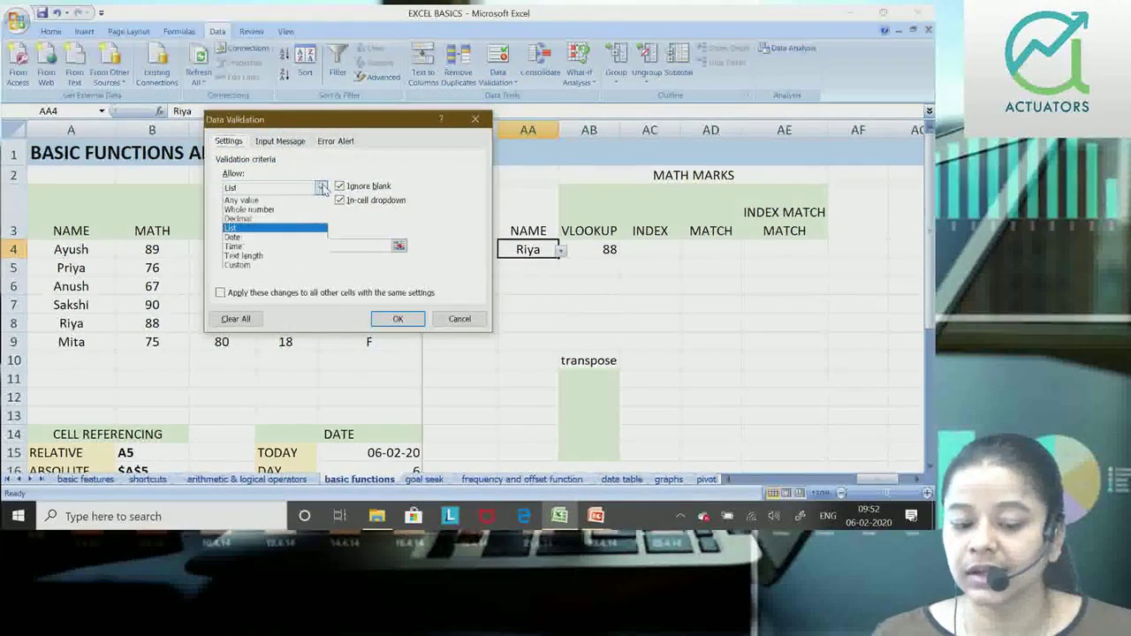
left_click(293, 229)
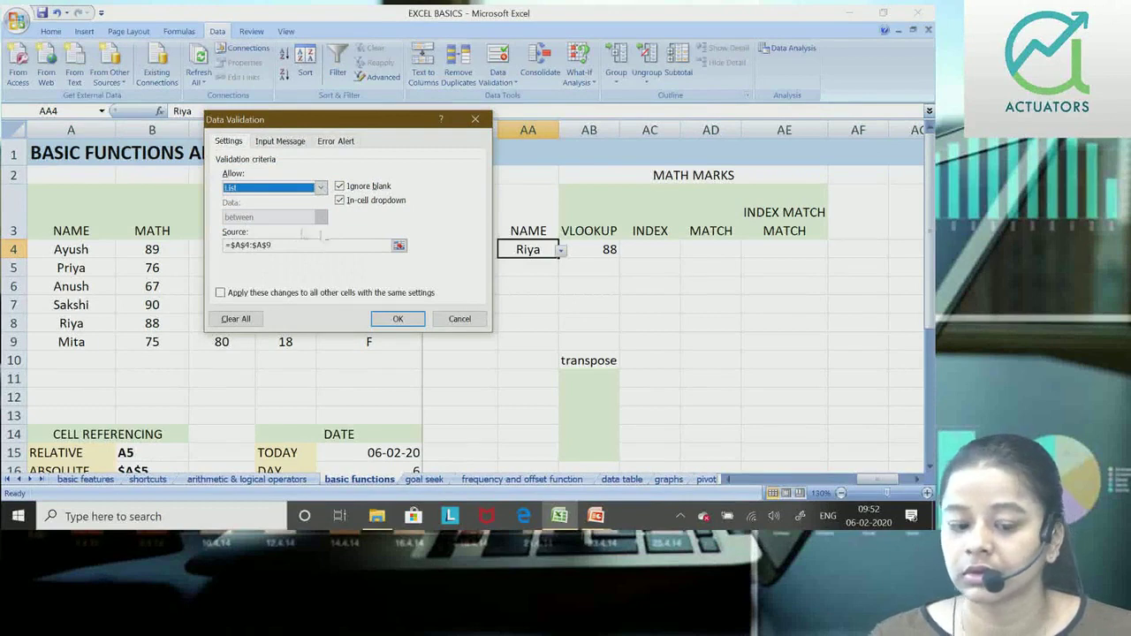
left_click(482, 319)
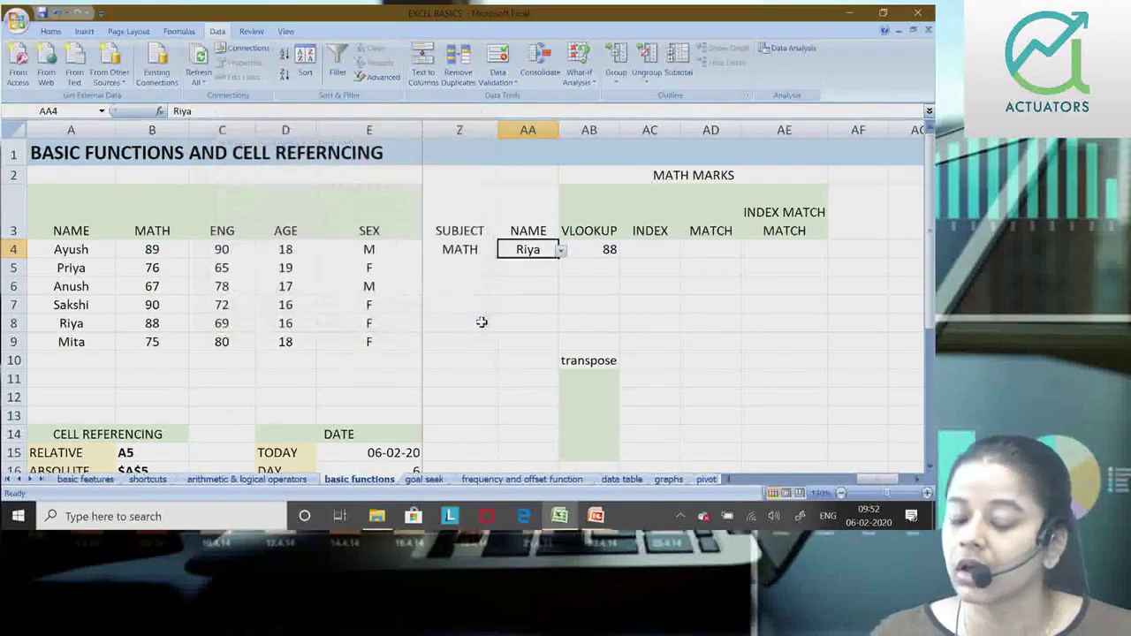
Choose Priya, then Sakshi, from AA4's name dropdown, giving a MATH mark of 90.
left_click(561, 251)
left_click(517, 275)
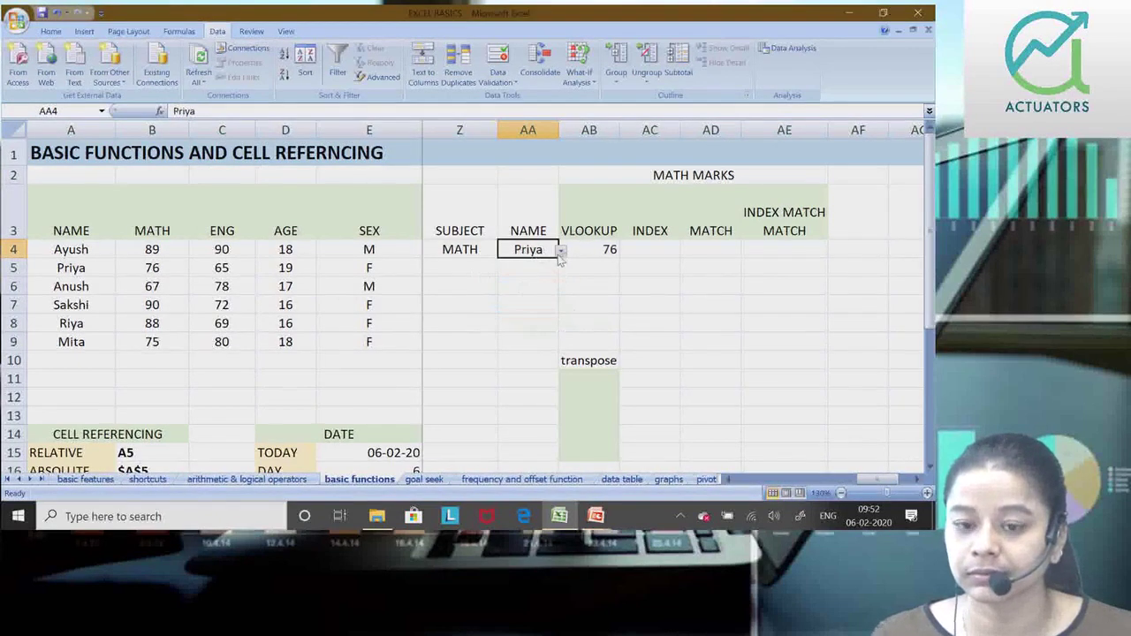
left_click(560, 251)
left_click(527, 304)
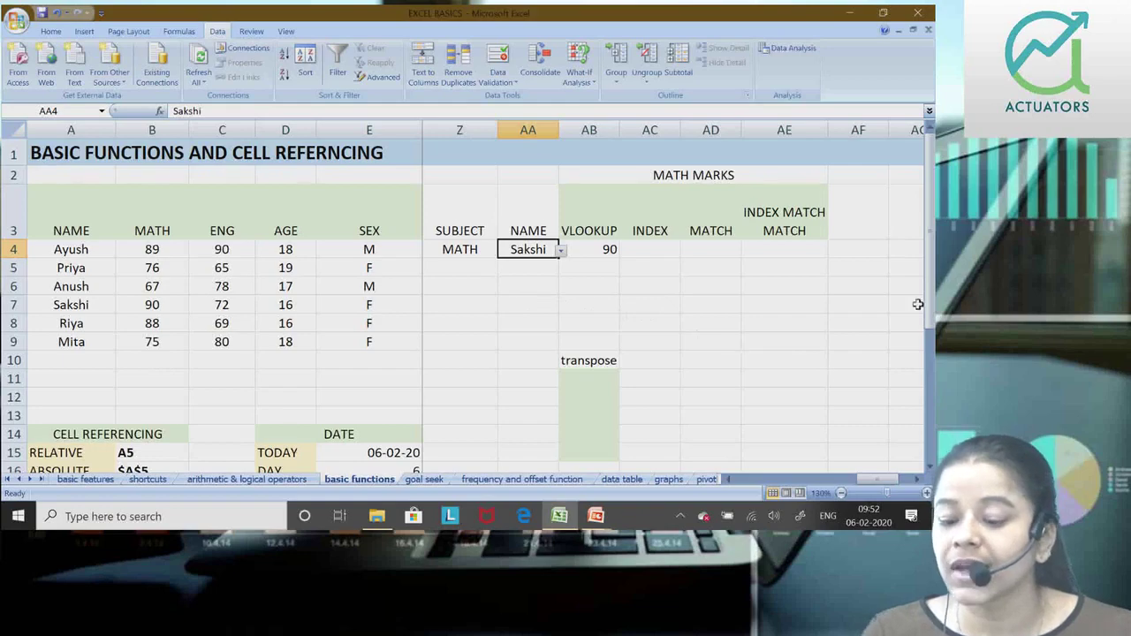
Scroll down and select the HLOOKUP label cell AC17.
scroll(918, 304, "down", 1)
scroll(872, 303, "down", 1)
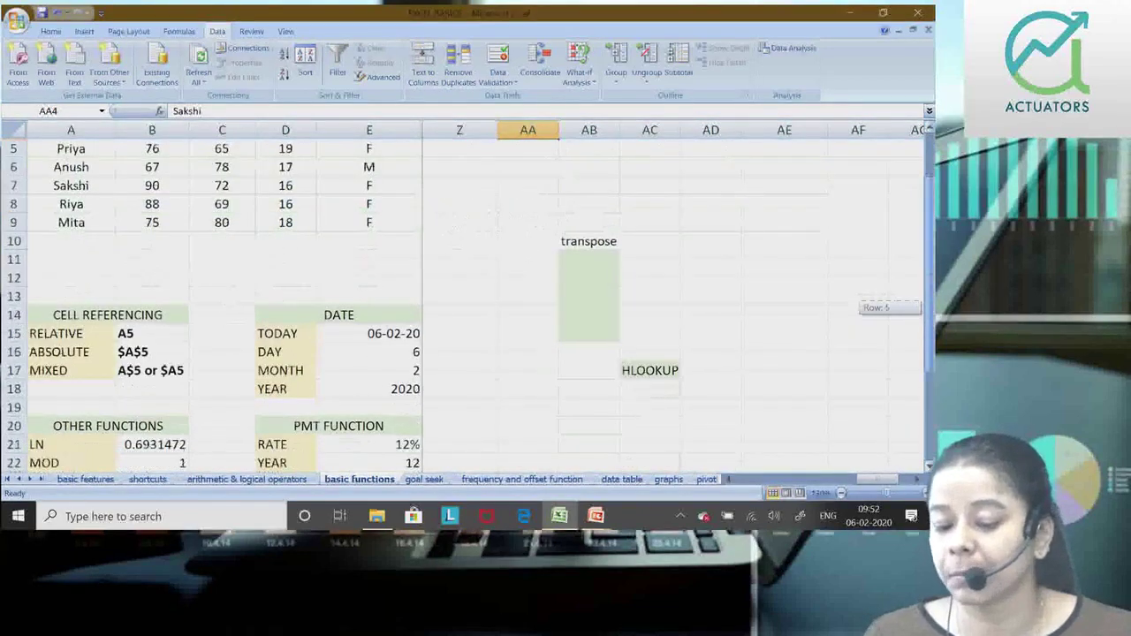
left_click(671, 372)
left_click_drag(926, 311, 925, 287)
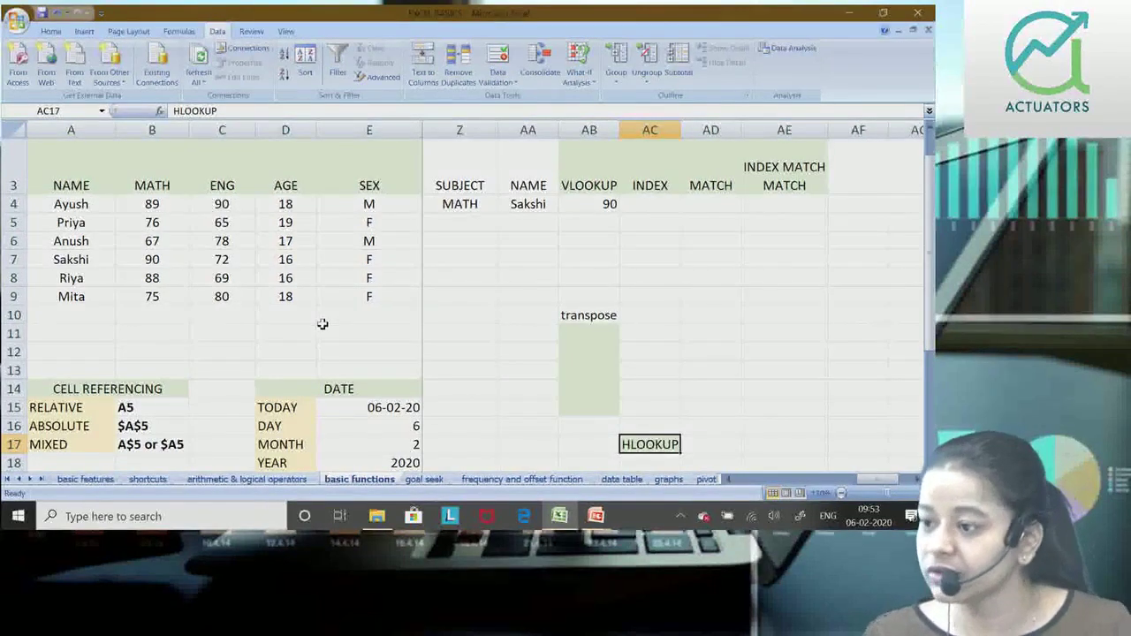
Select the empty block AB11:AH15 beneath the transpose label.
mouse_move(589, 334)
left_mouse_down()
mouse_move(598, 412)
mouse_move(907, 403)
mouse_move(740, 403)
left_mouse_up()
mouse_move(892, 479)
left_mouse_down()
mouse_move(842, 489)
mouse_move(879, 492)
left_mouse_up()
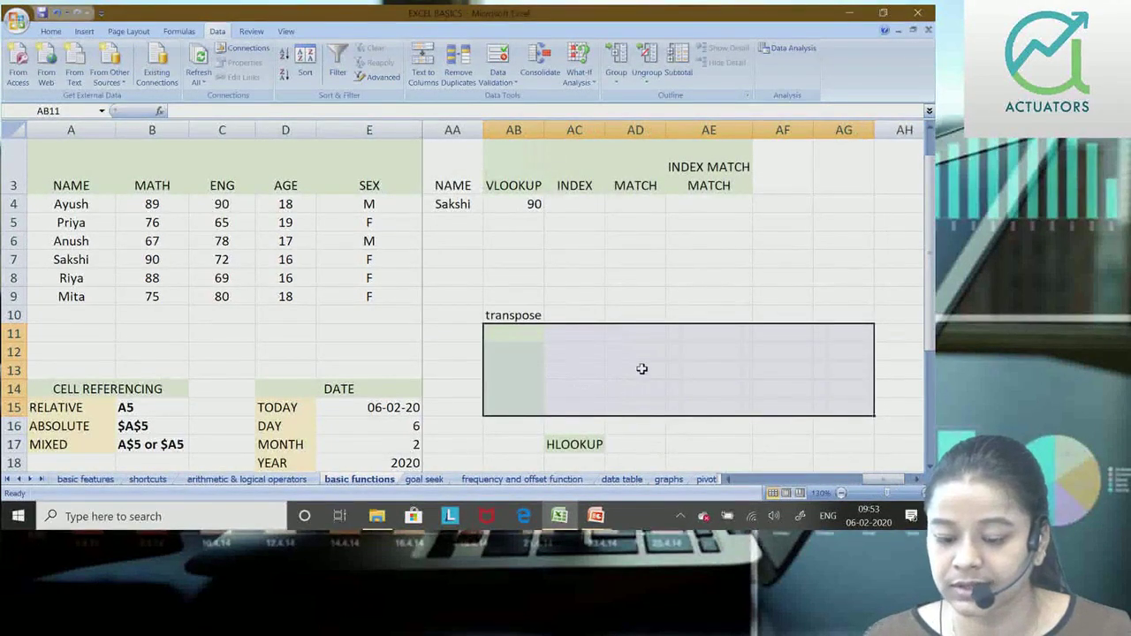
left_click(493, 339)
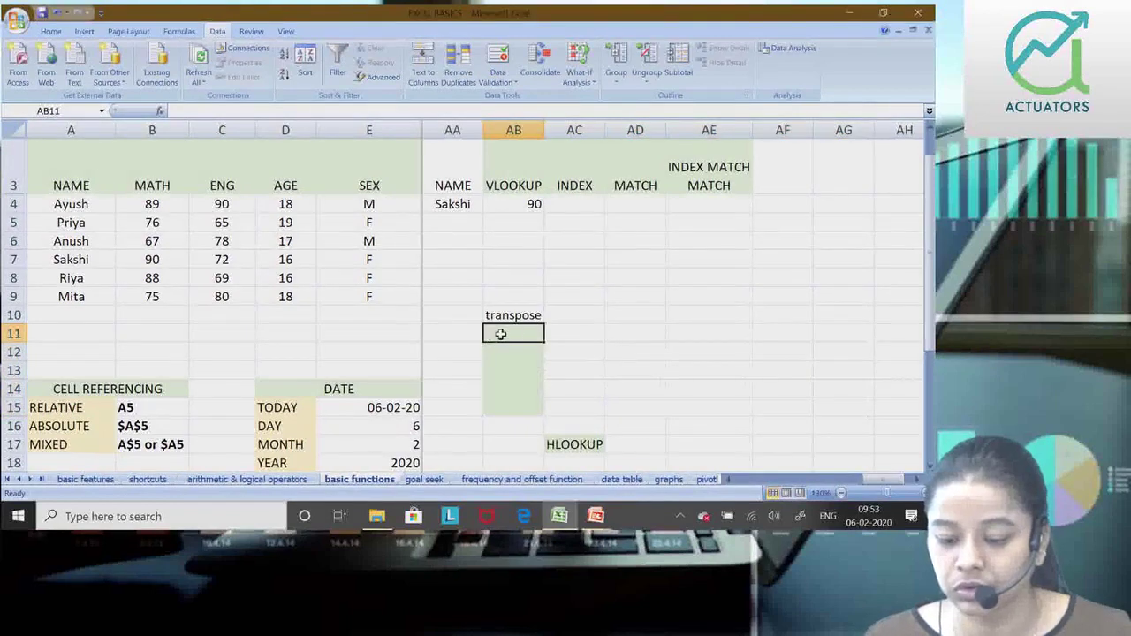
mouse_move(500, 334)
left_mouse_down()
mouse_move(892, 334)
mouse_move(884, 411)
left_mouse_up()
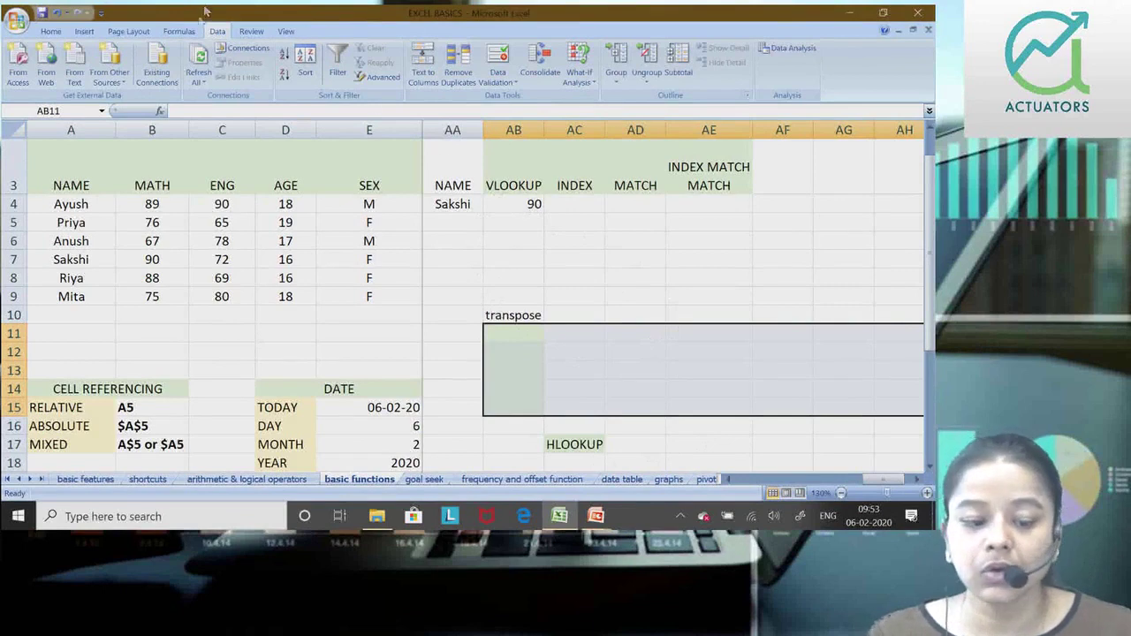
Enter {=TRANSPOSE(A3:E9)} as an array formula filling AB11:AH15.
left_click(205, 110)
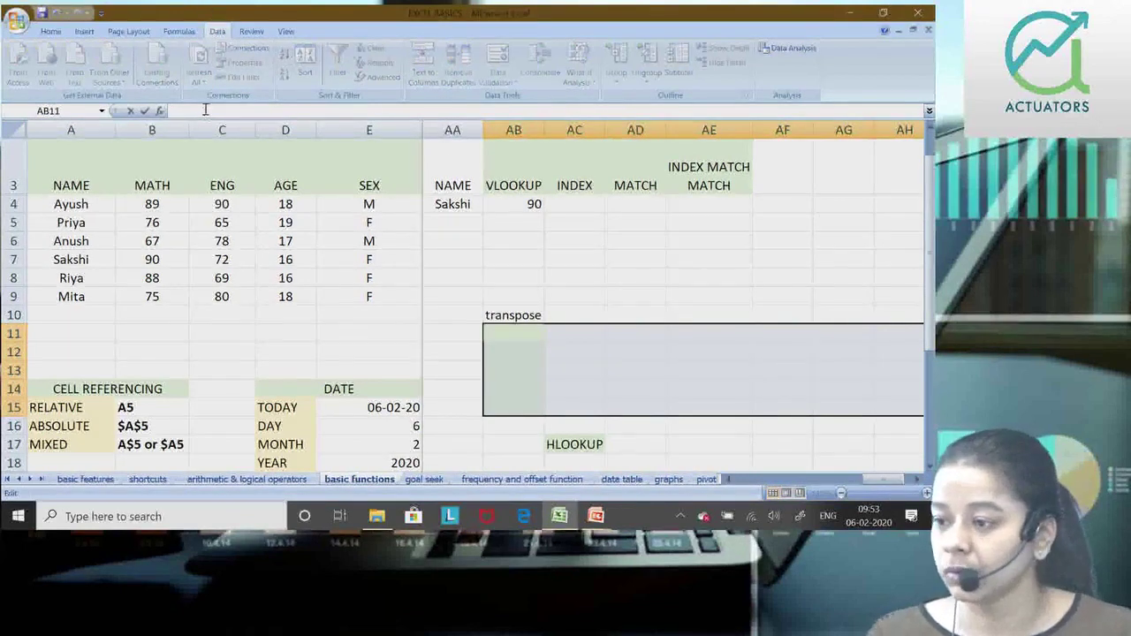
type("=")
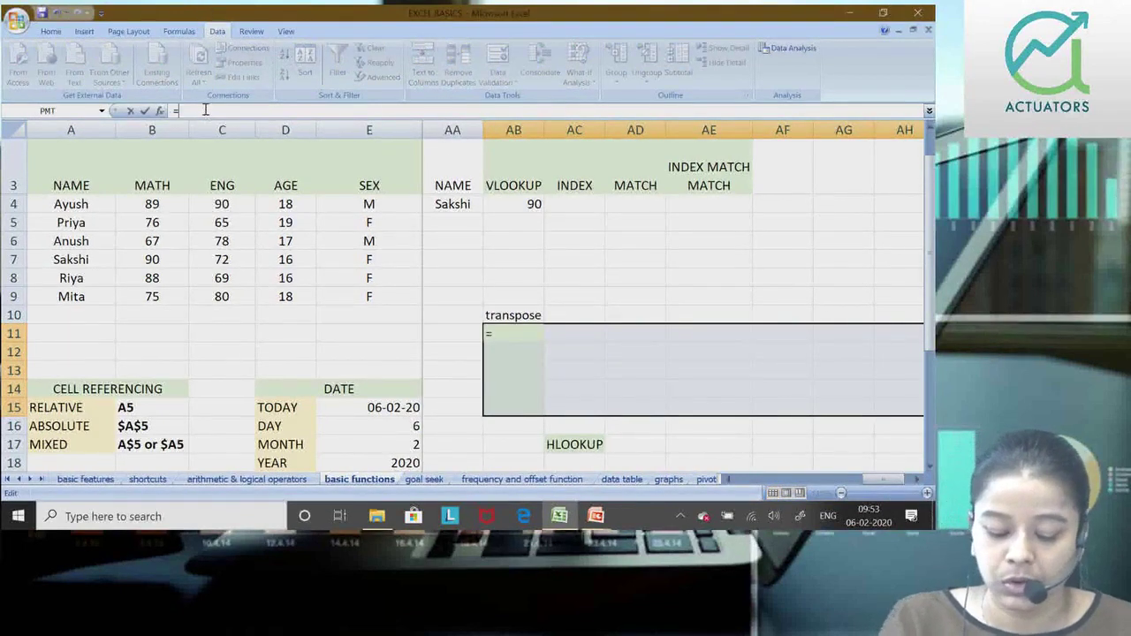
type("TRANS")
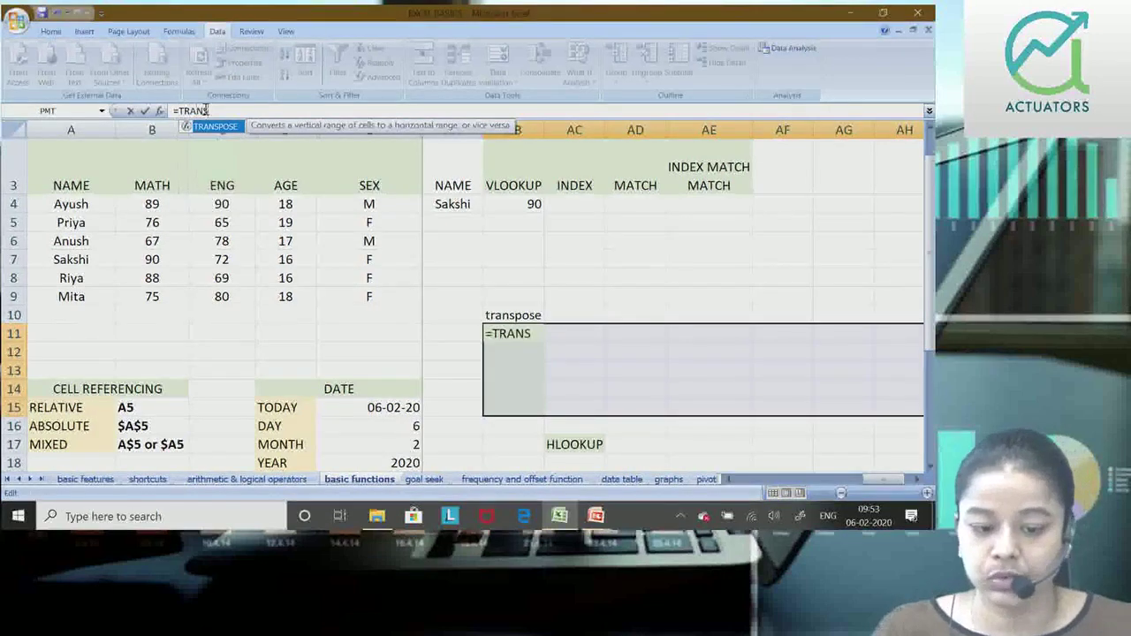
double_click(212, 128)
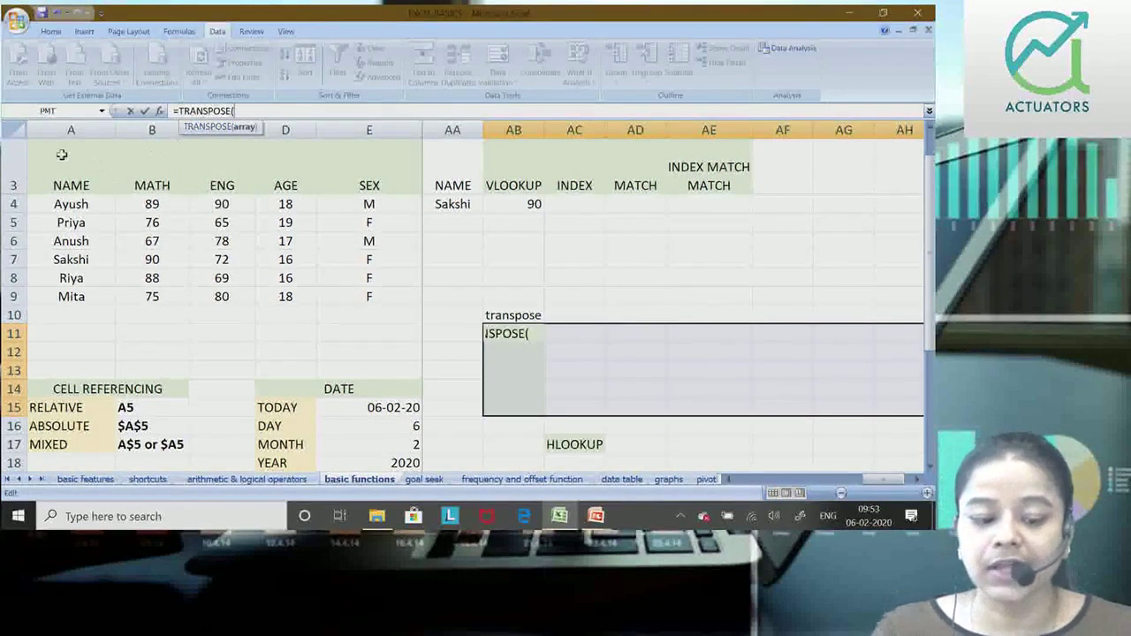
mouse_move(53, 186)
left_mouse_down()
mouse_move(250, 186)
mouse_move(342, 300)
left_mouse_up()
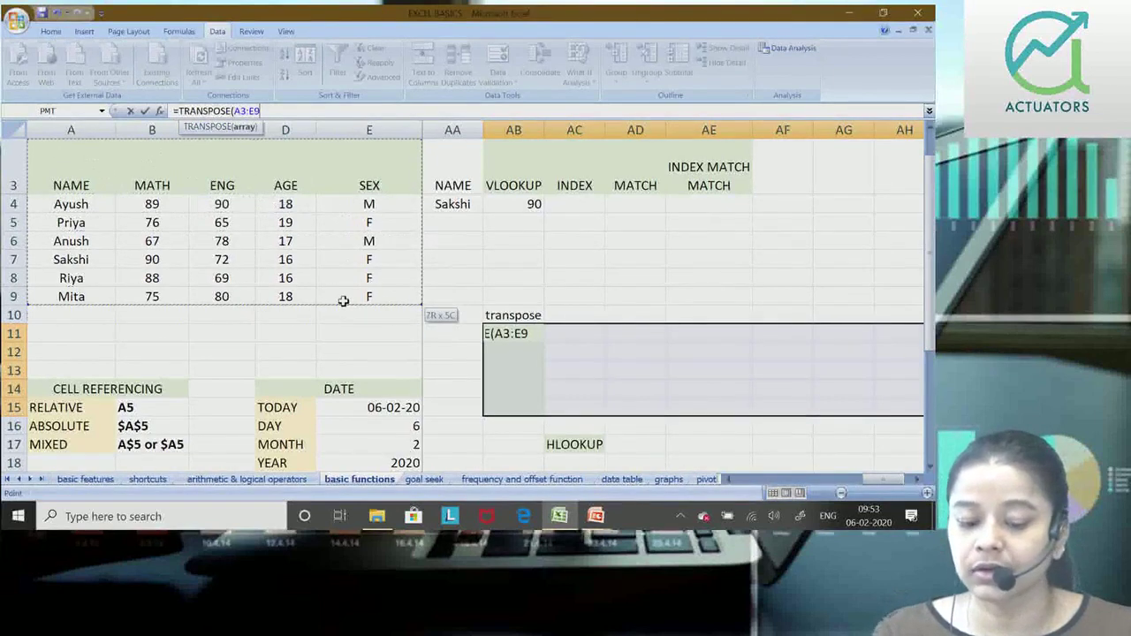
type(")")
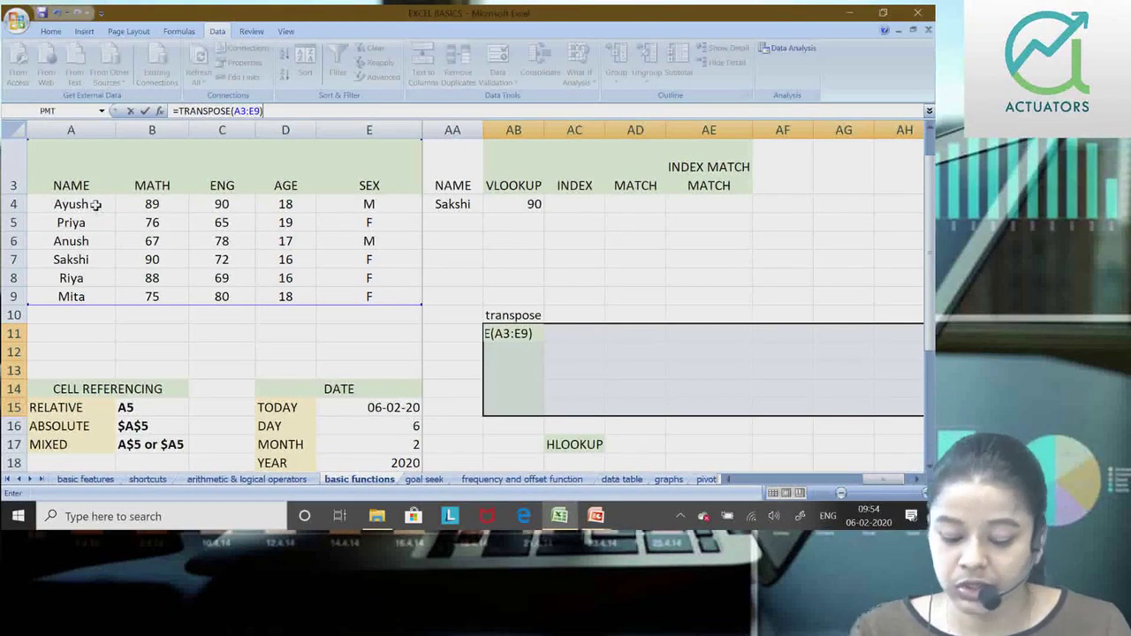
key("ctrl+shift+Return")
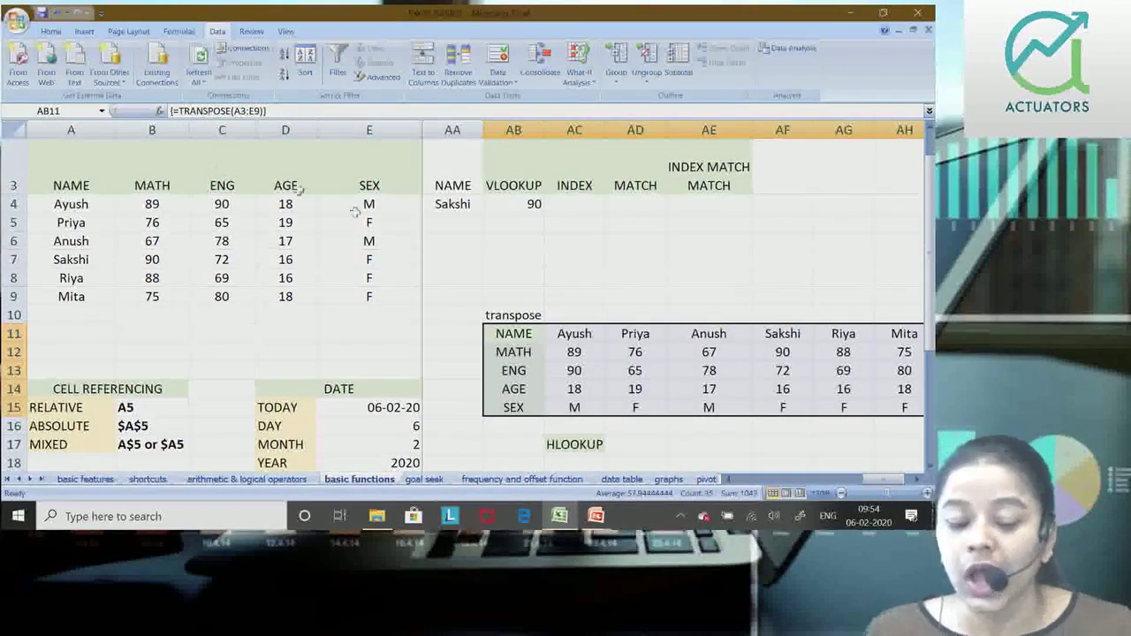
left_click(612, 292)
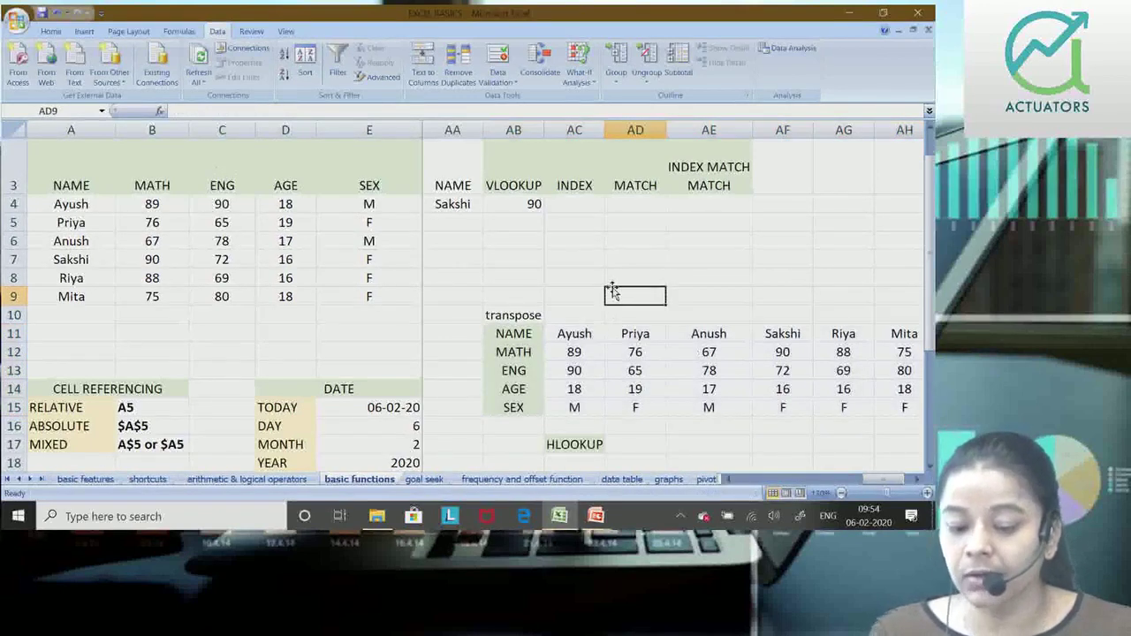
left_click(575, 353)
left_click(579, 376)
left_click(680, 371)
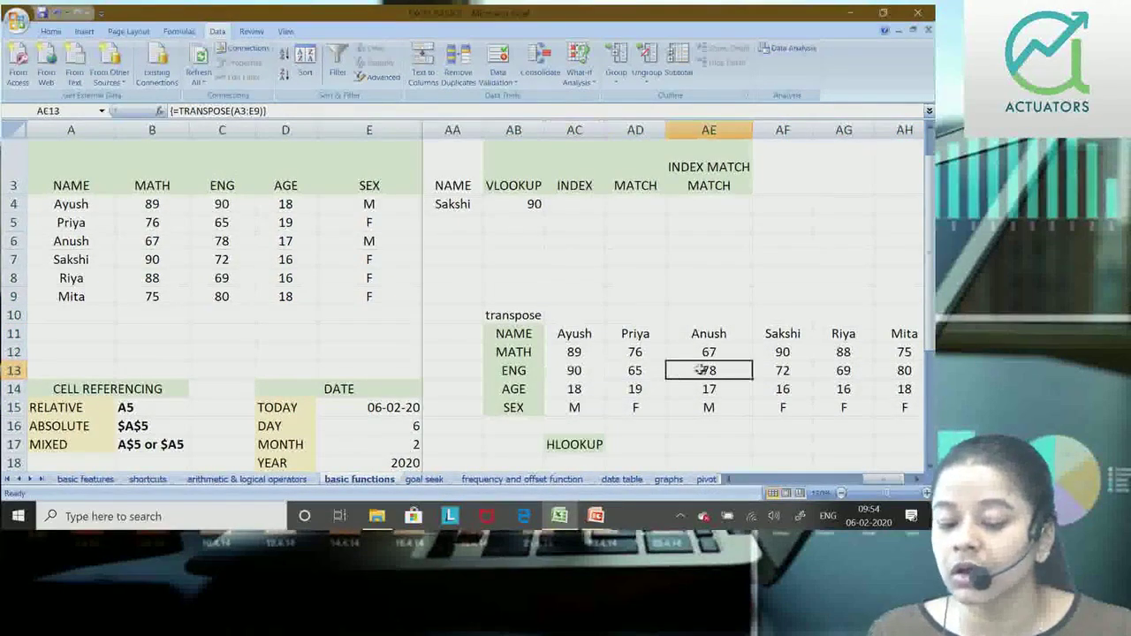
left_click(689, 353)
left_click(607, 364)
left_click(623, 391)
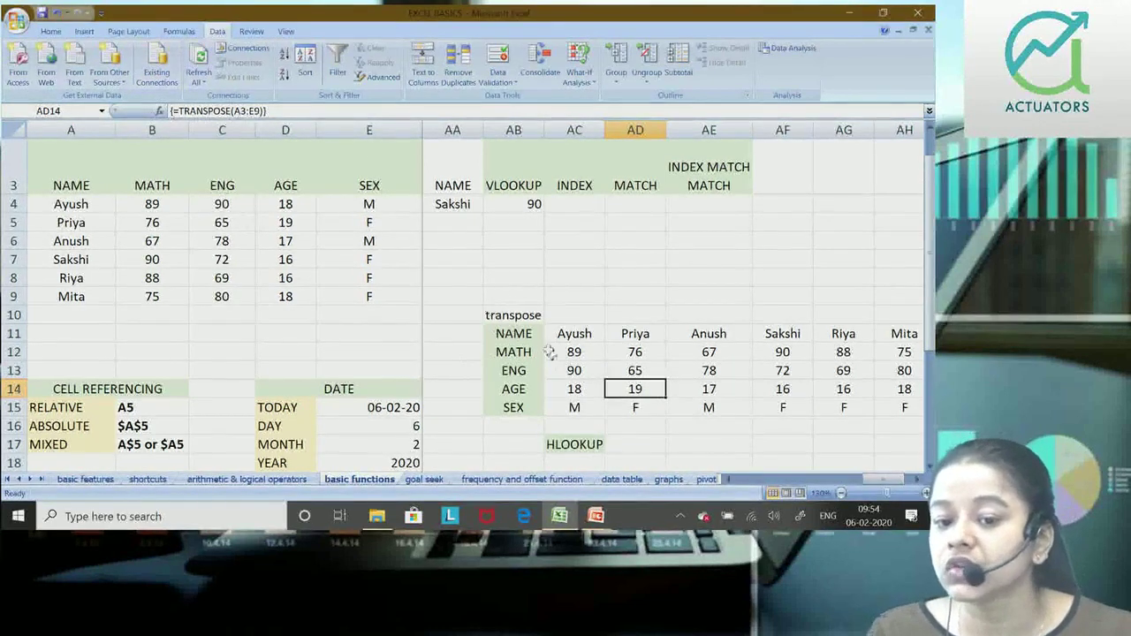
left_click(573, 374)
left_click(669, 353)
left_click(754, 386)
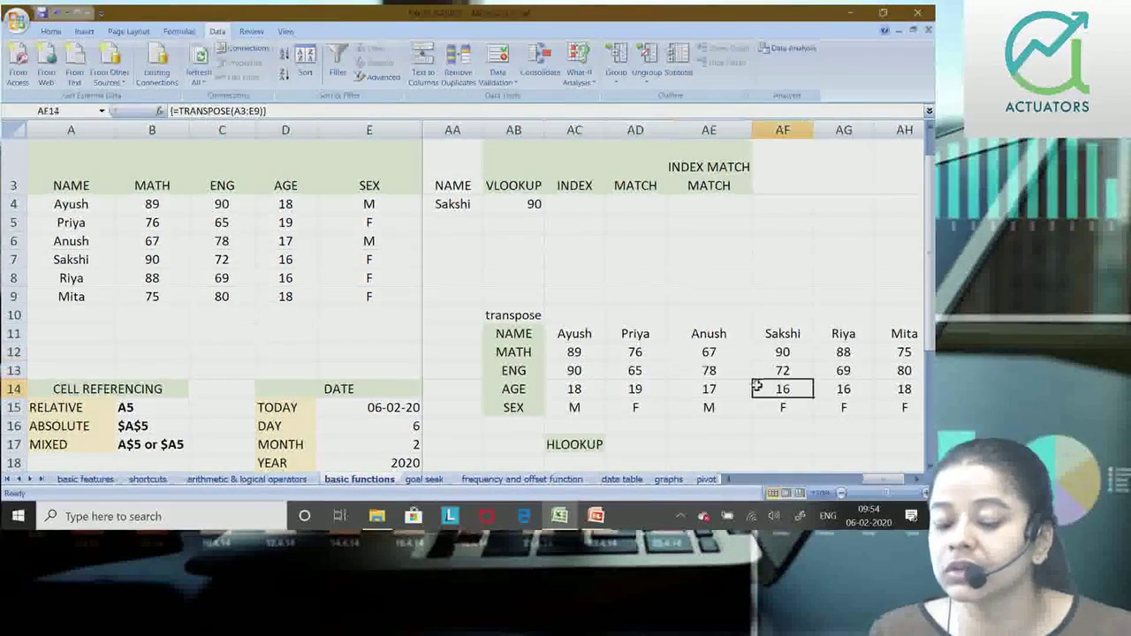
left_click(775, 372)
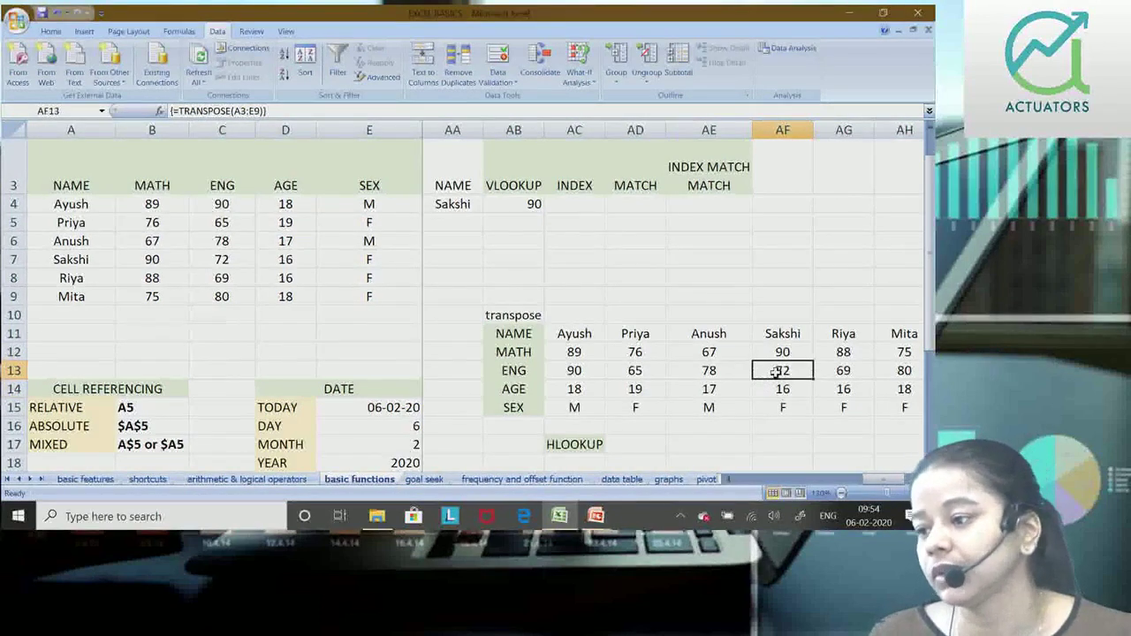
left_click(515, 311)
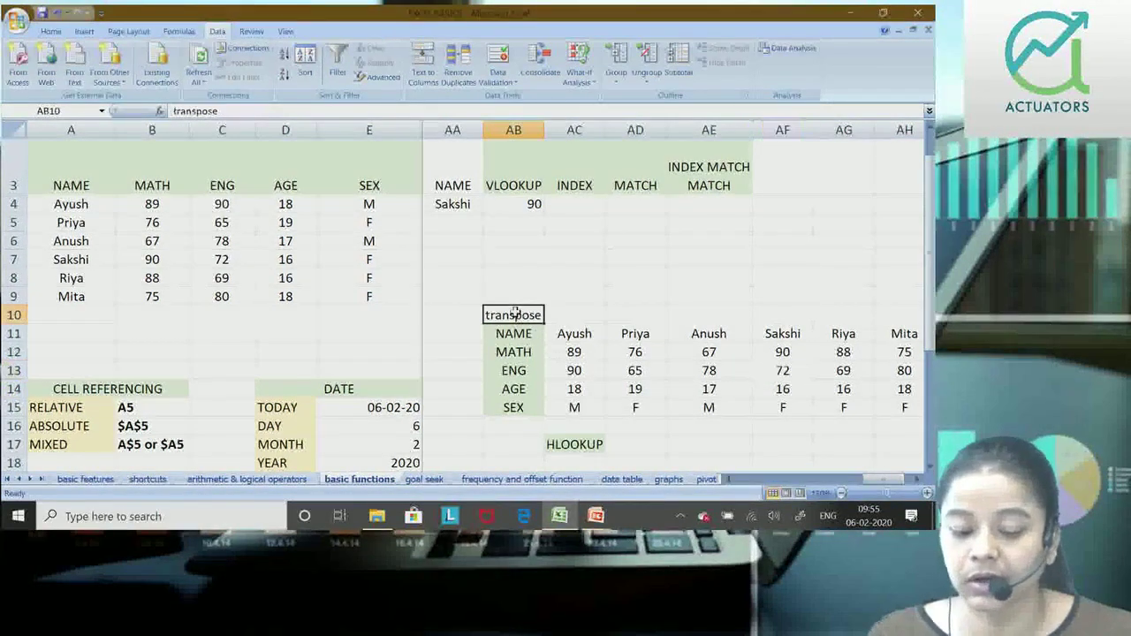
left_click(50, 31)
left_click(288, 222)
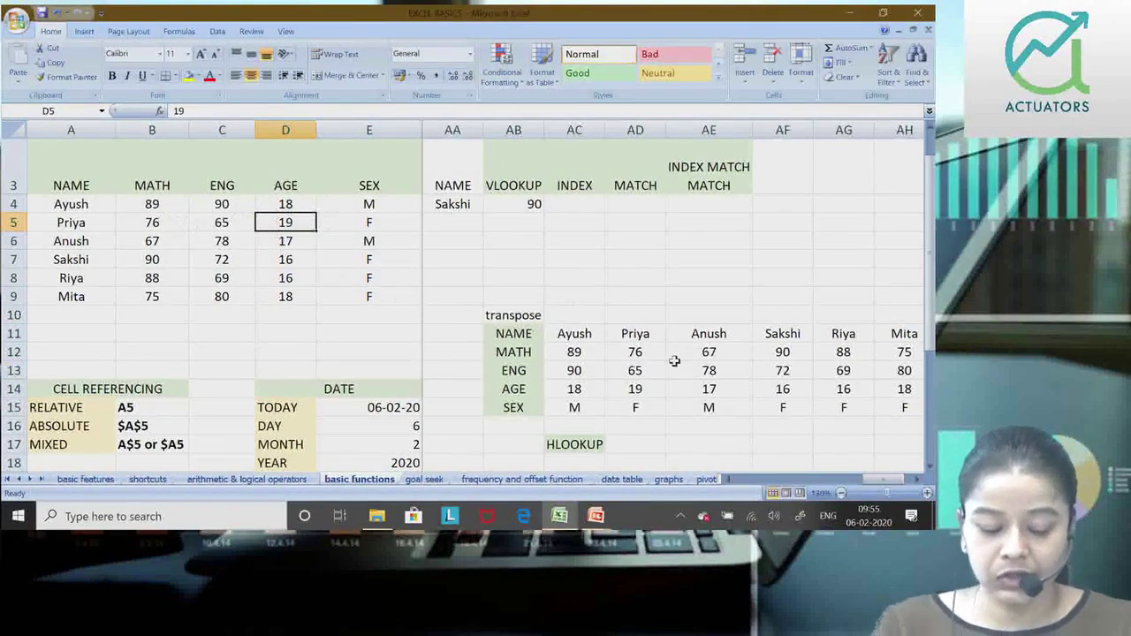
type("20")
key("Return")
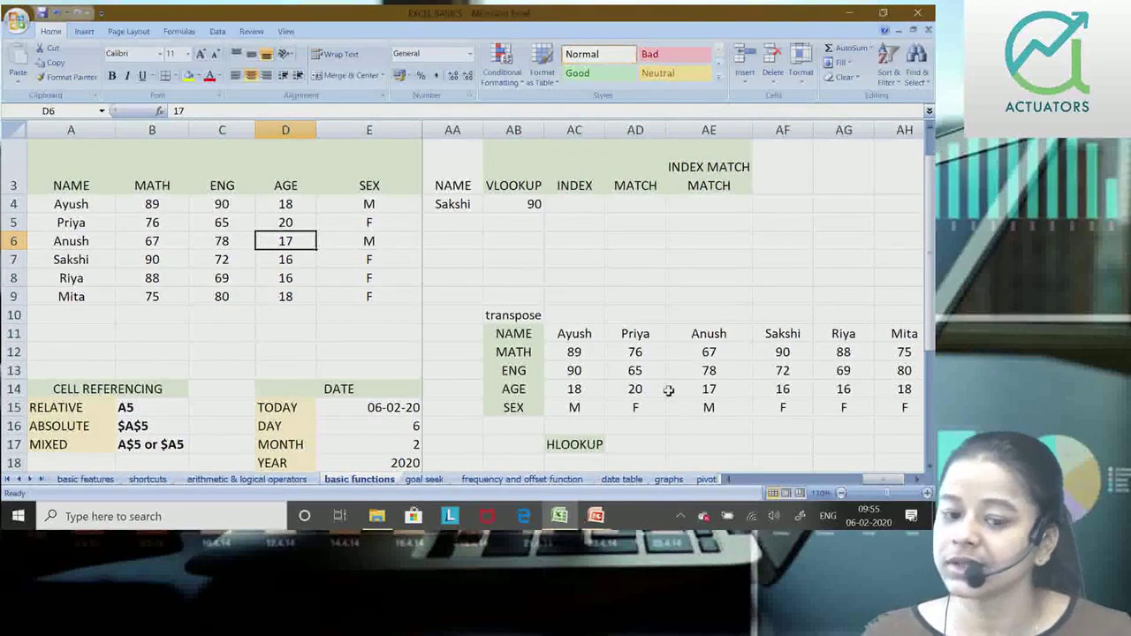
key("Up")
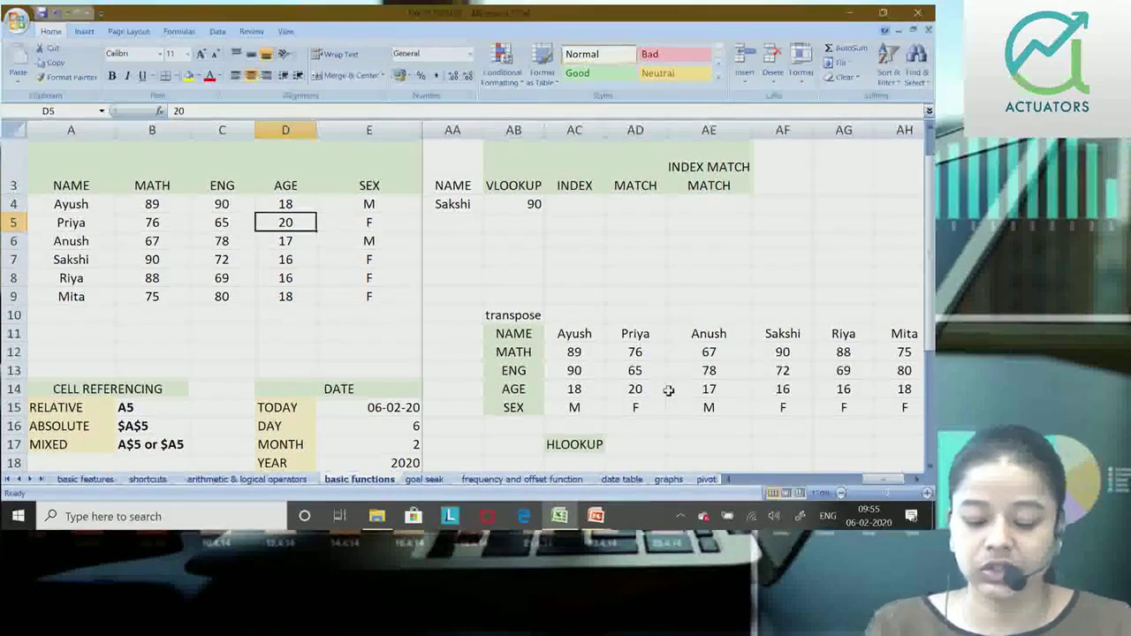
type("19")
key("Return")
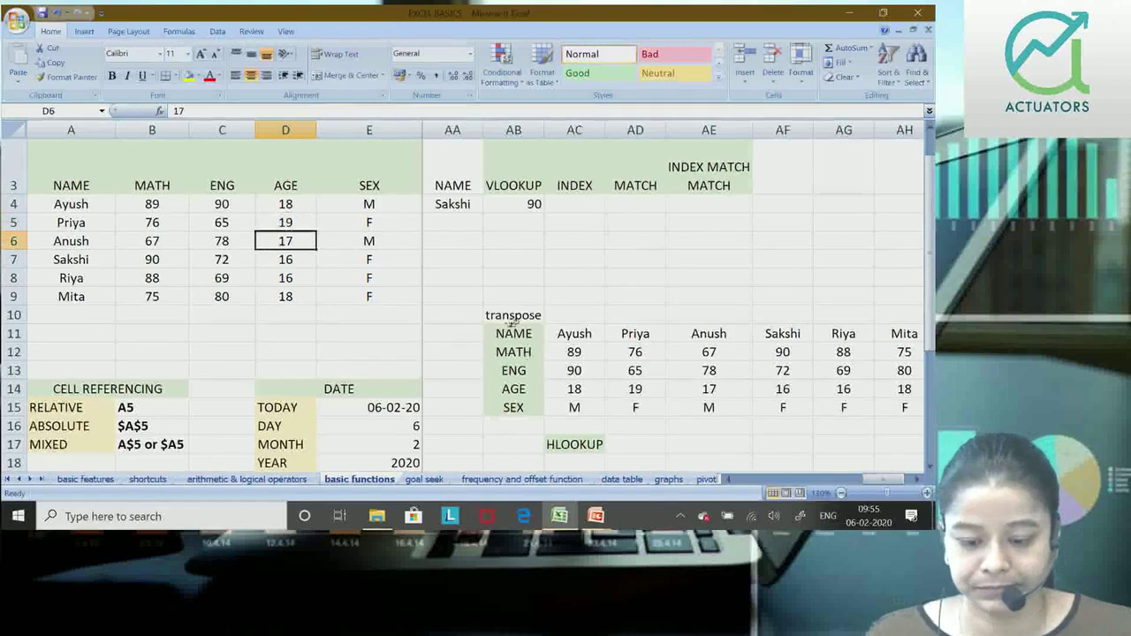
left_click(514, 318)
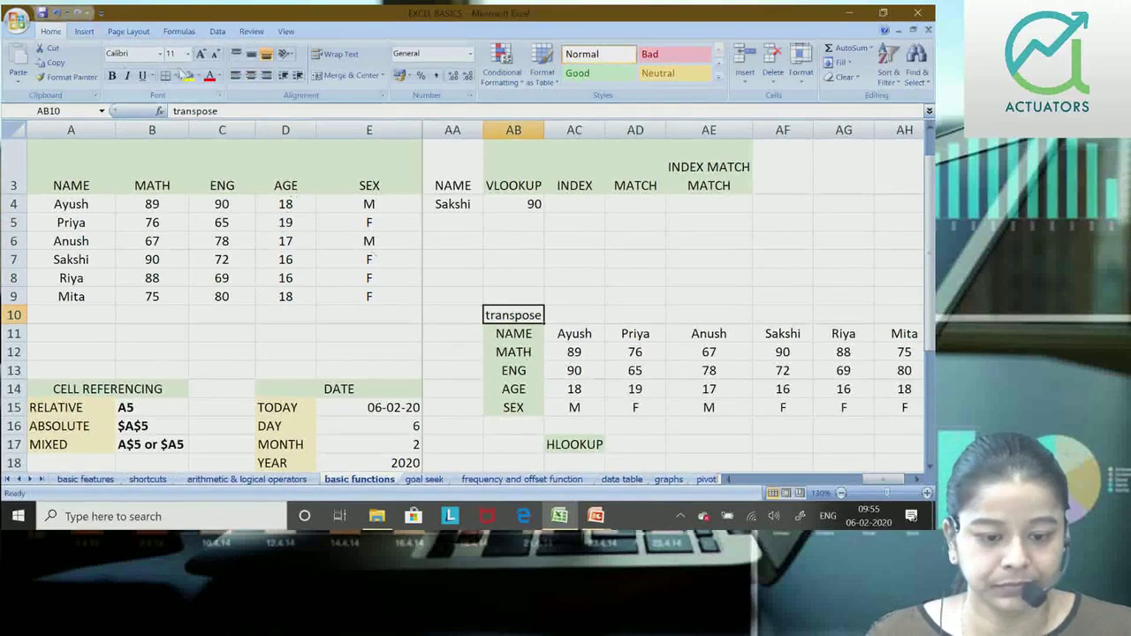
Fill the transpose heading cell AB10 with orange.
left_click(197, 76)
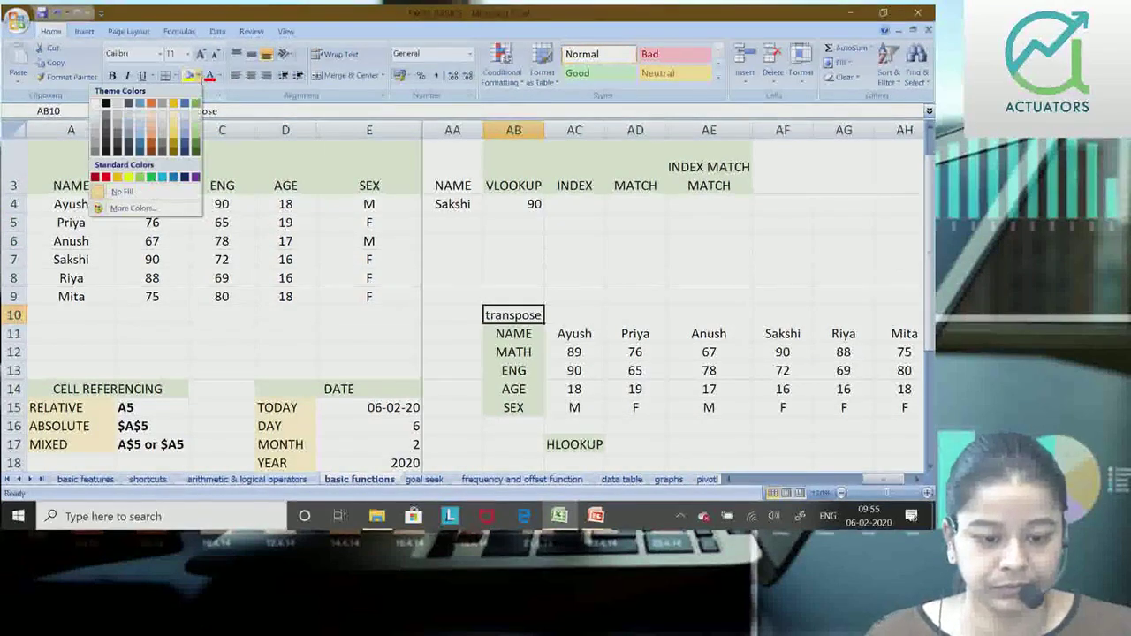
left_click(174, 104)
left_click(555, 297)
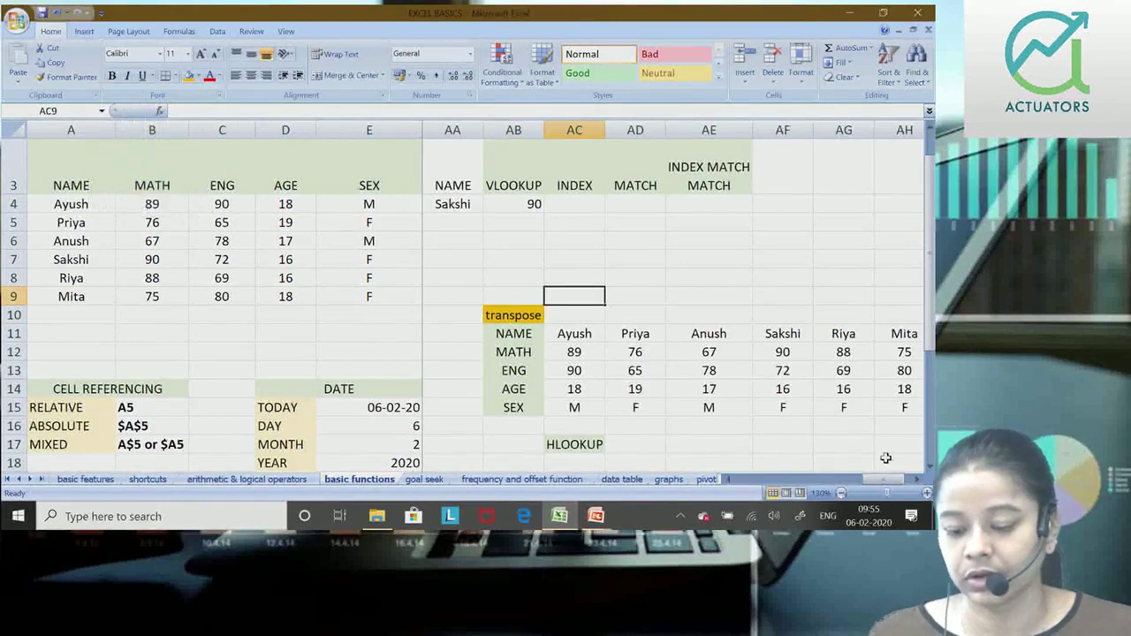
left_click_drag(887, 479, 896, 488)
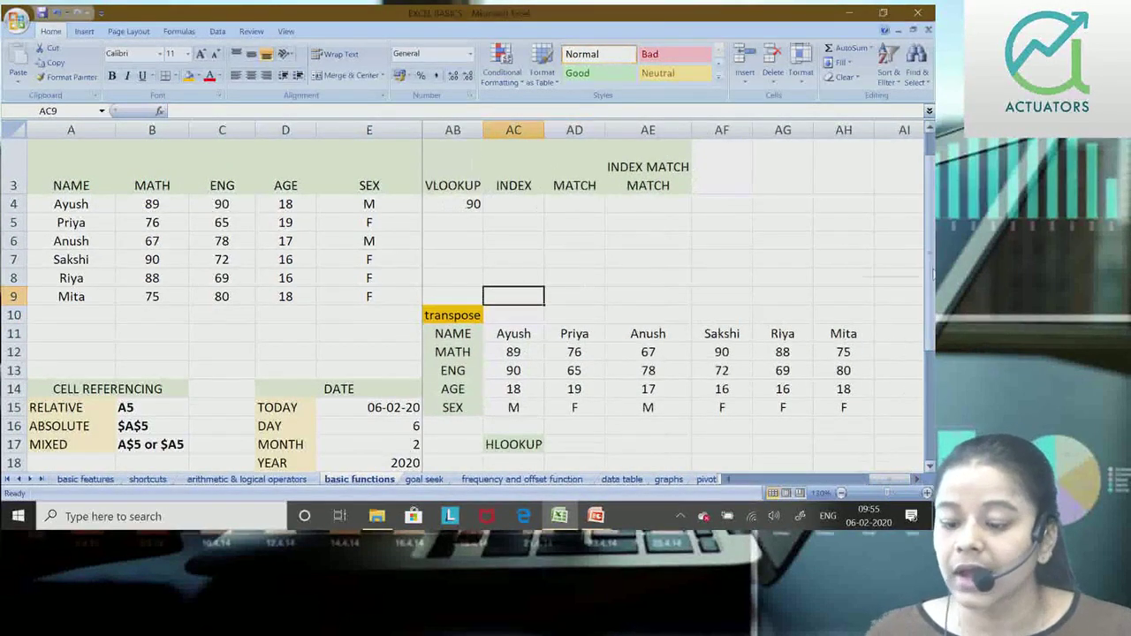
left_click_drag(932, 275, 933, 281)
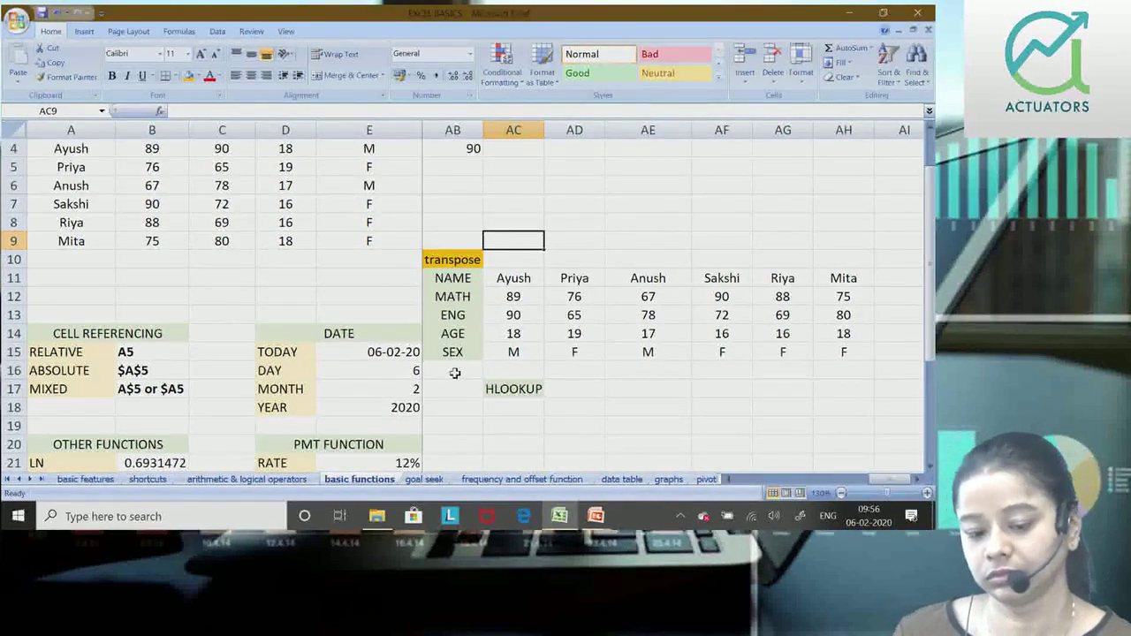
key("Down")
key("Down")
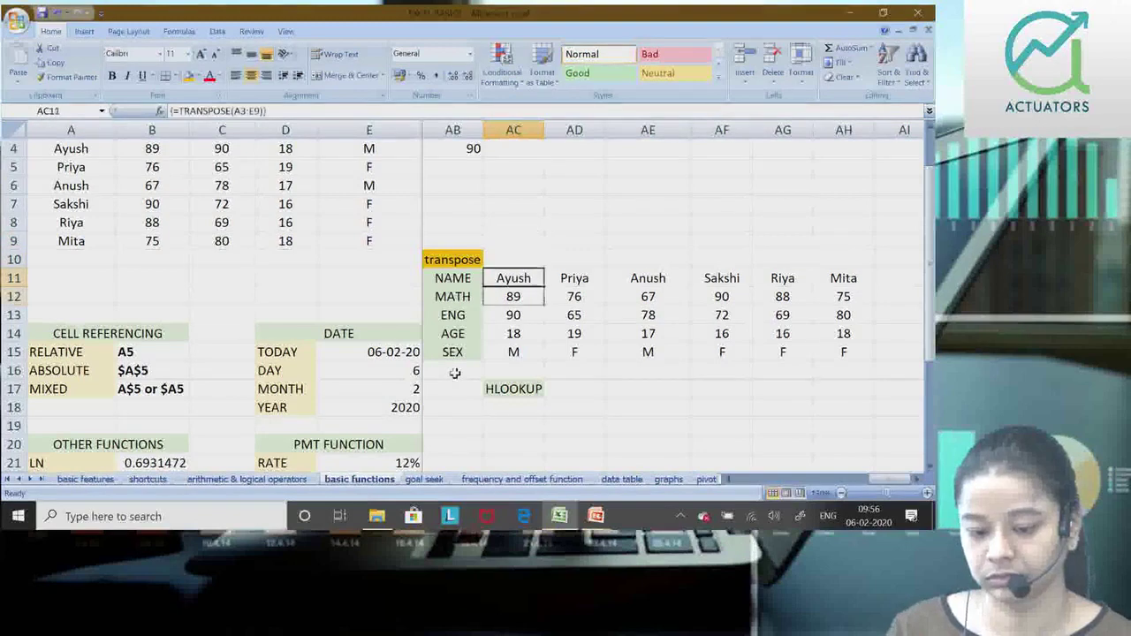
key("Down")
key("Down")
key("Down")
key("Down")
key("Down")
key("Down")
key("Down")
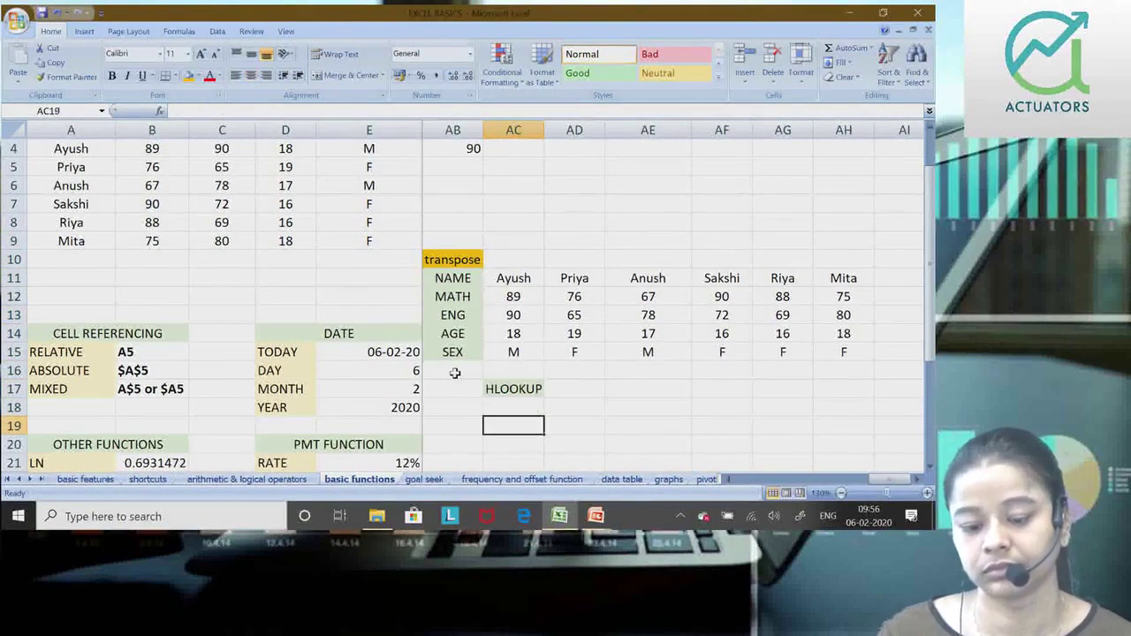
key("Down")
key("Down")
key("Down")
key("Down")
key("Down")
key("Down")
key("Down")
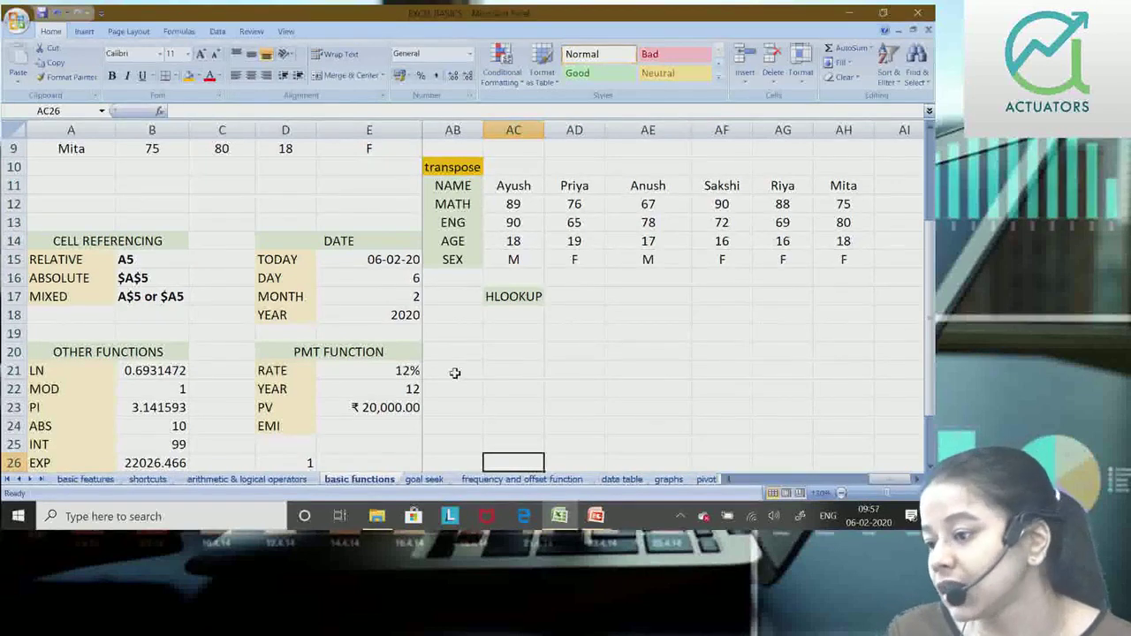
left_click(556, 296)
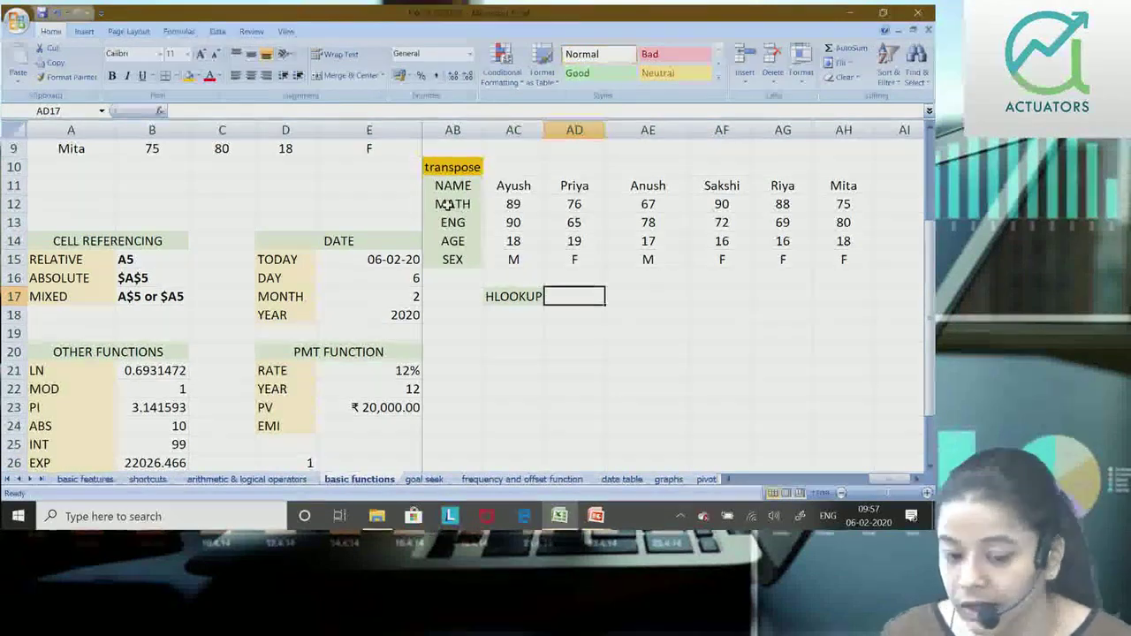
left_click(515, 186)
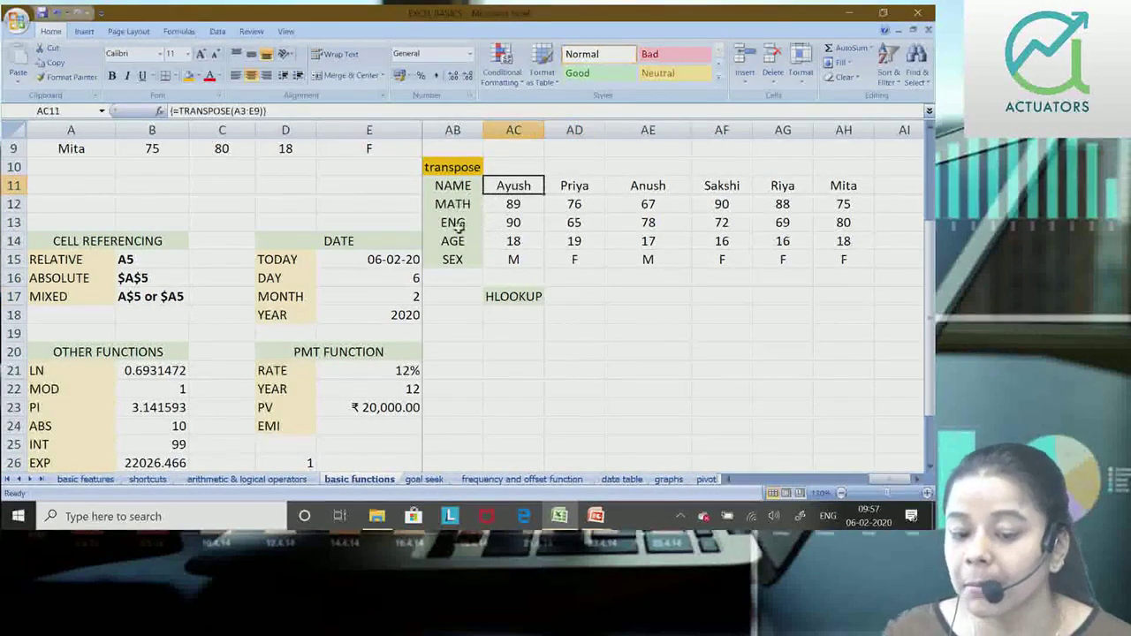
left_click(439, 204)
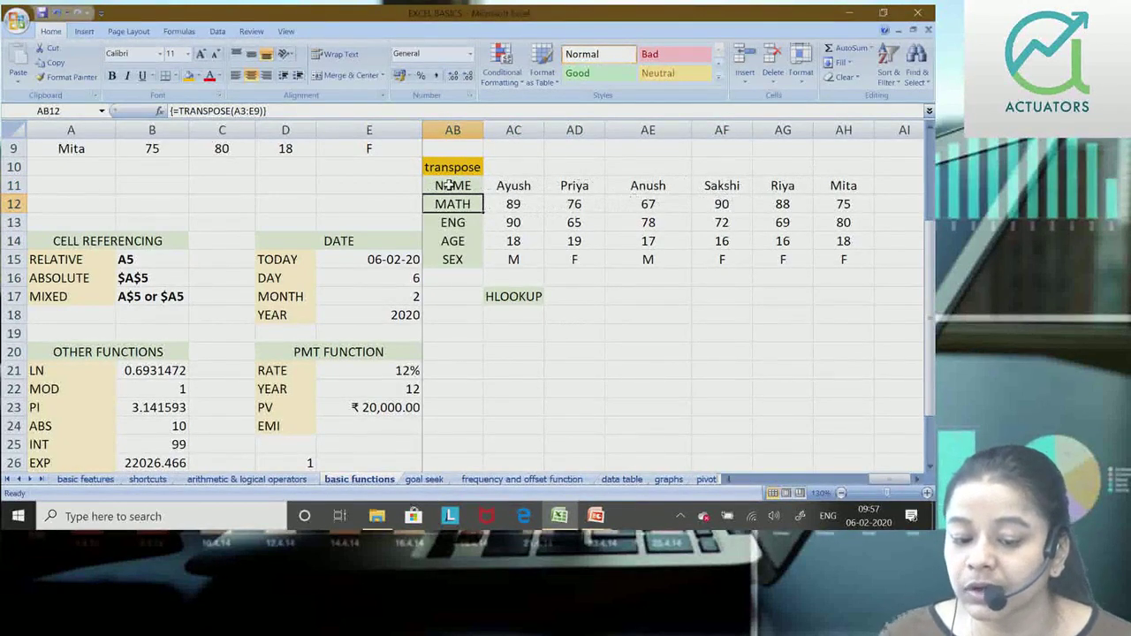
left_click_drag(449, 185, 820, 258)
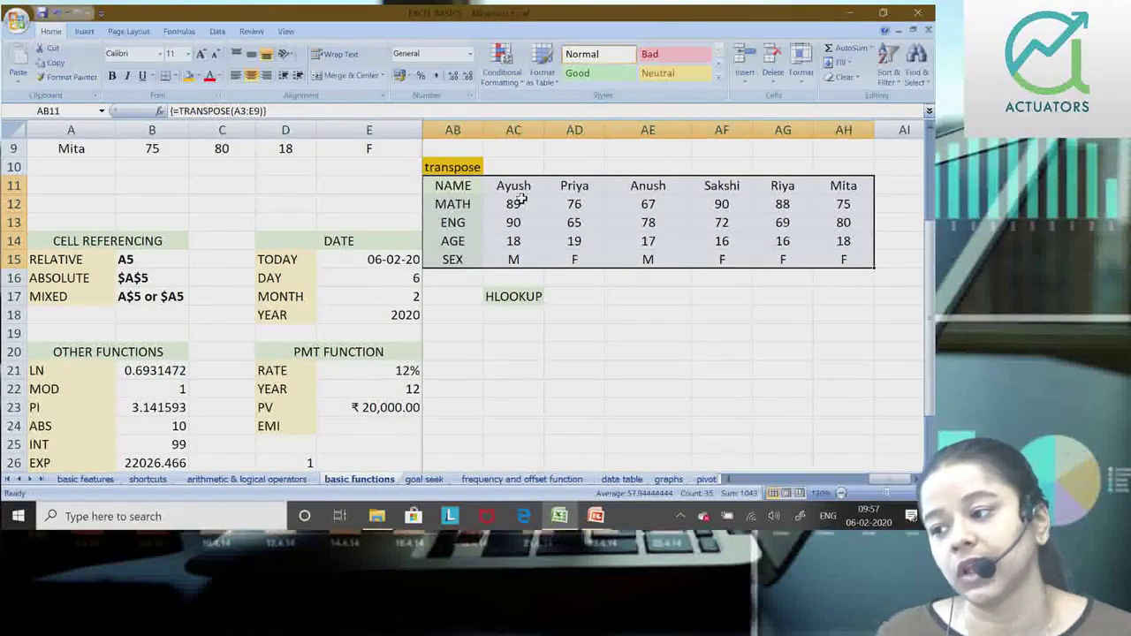
Try an entry in the cell beside the HLOOKUP label, then clear that cell again.
left_click(571, 295)
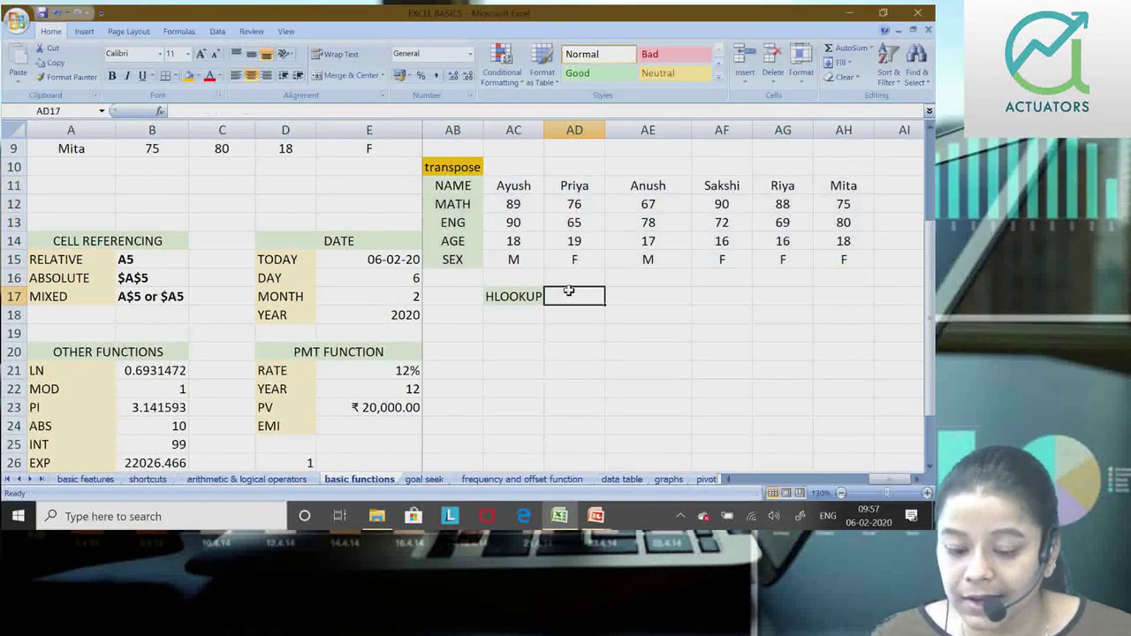
type("=")
key("Escape")
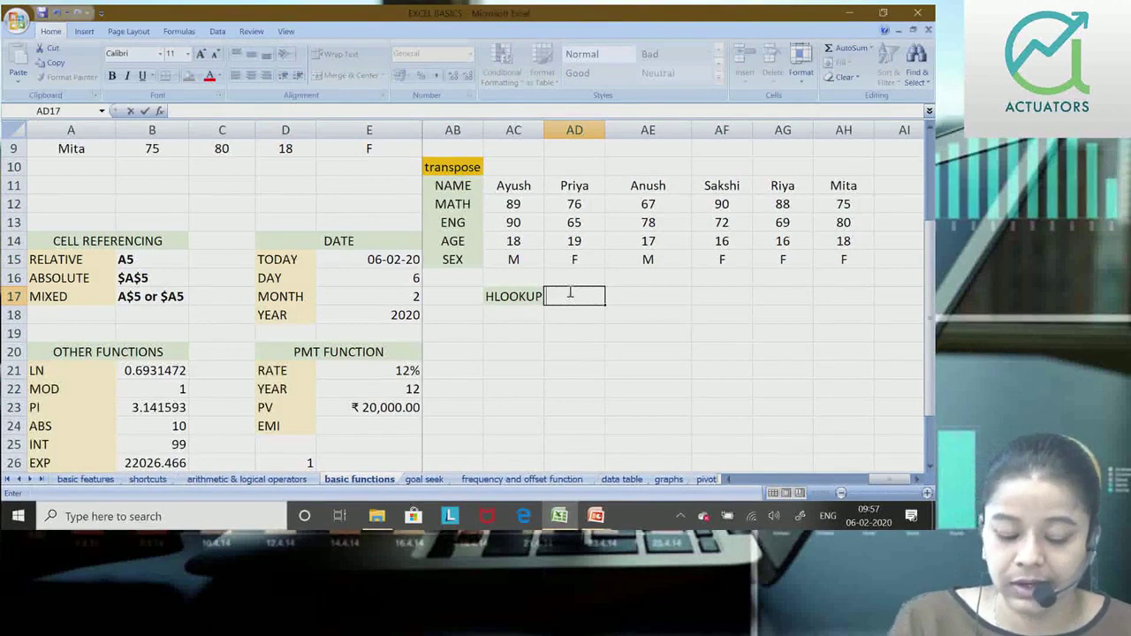
type("A")
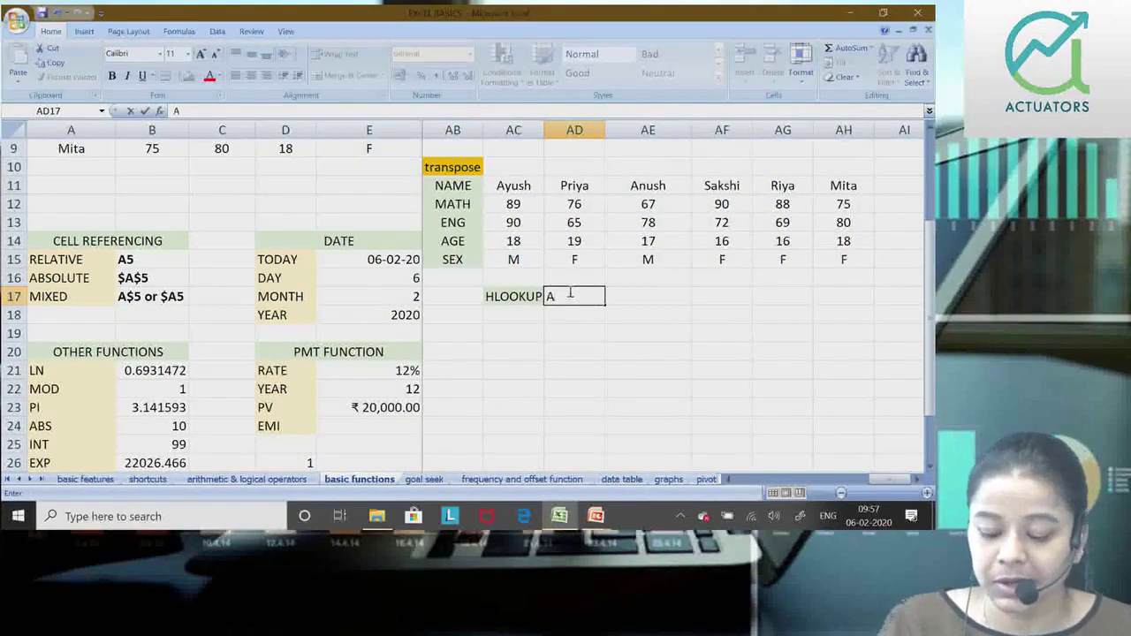
type("P")
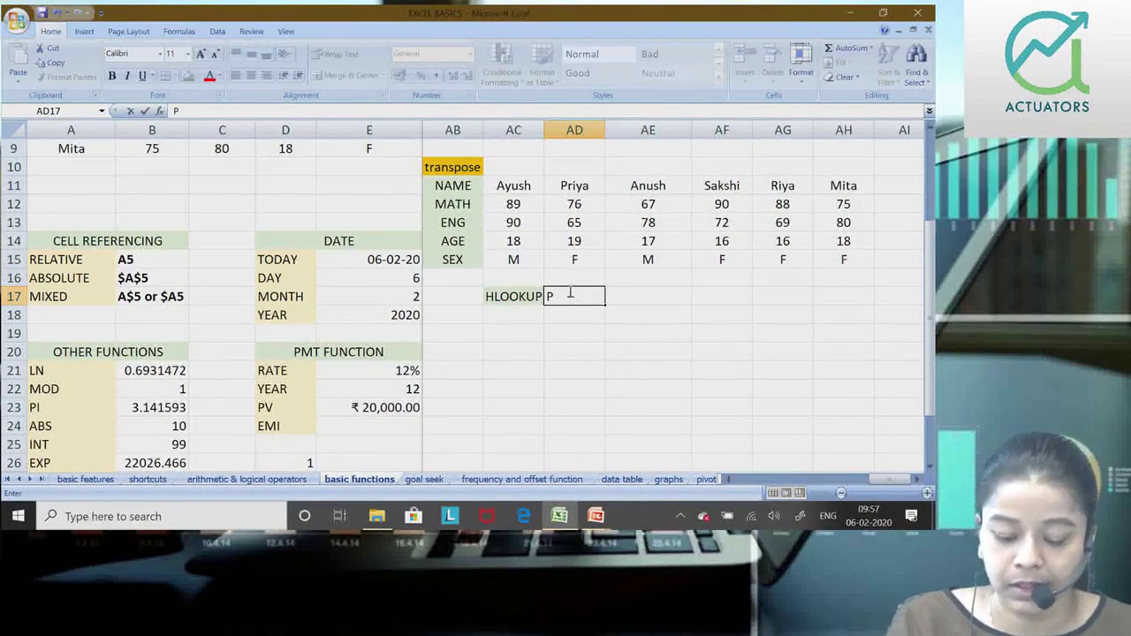
key("BackSpace")
key("BackSpace")
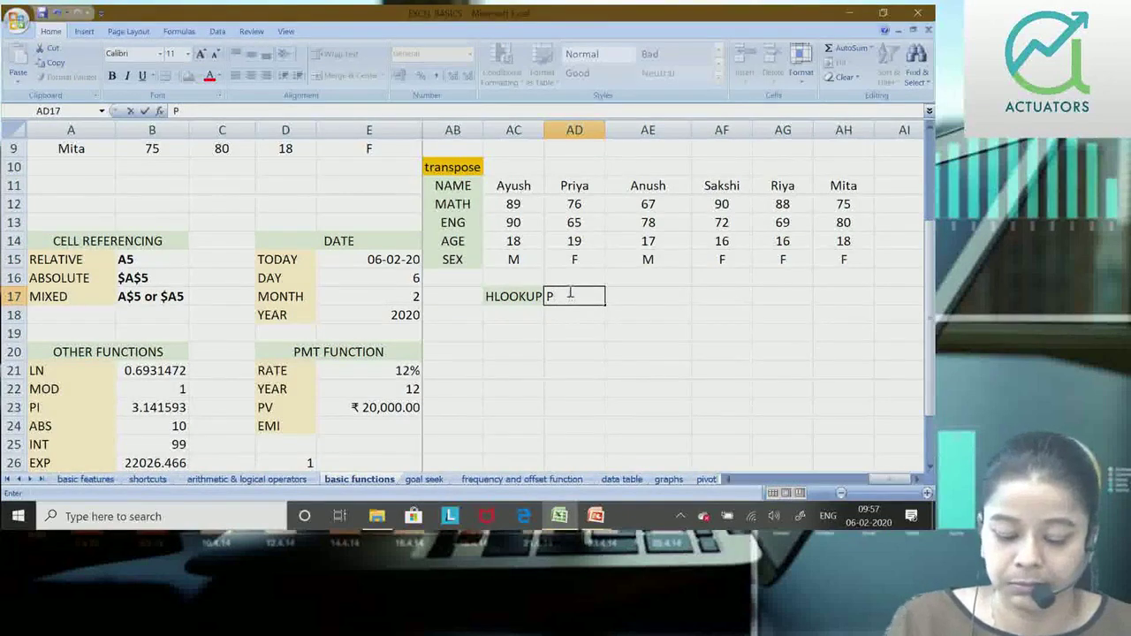
key("Return")
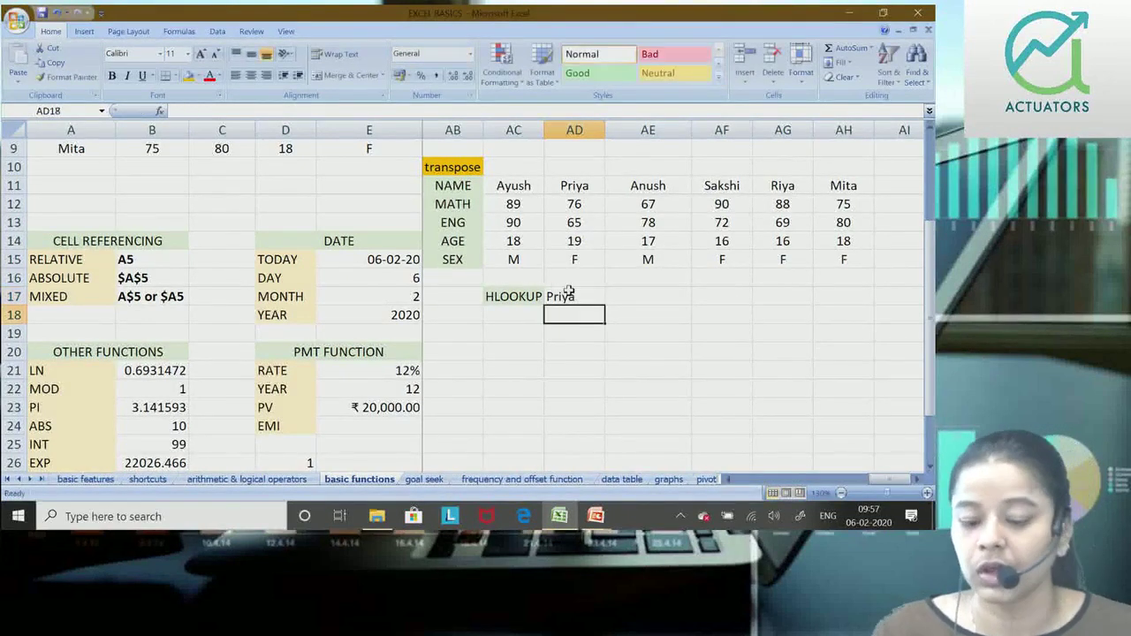
double_click(564, 295)
key("BackSpace")
key("BackSpace")
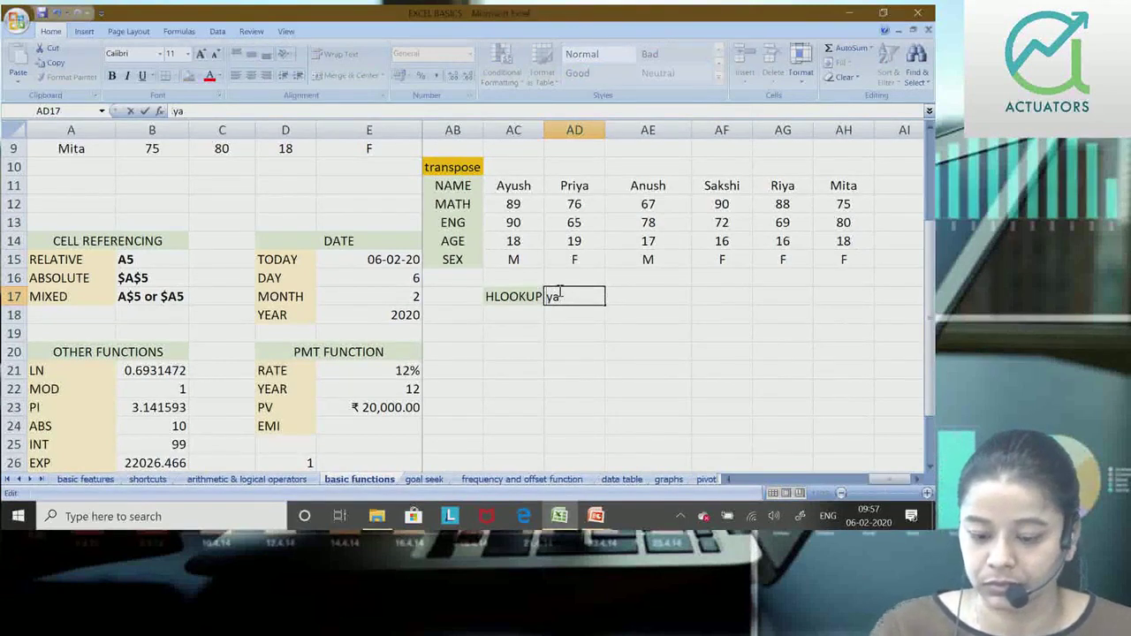
key("Delete")
key("Delete")
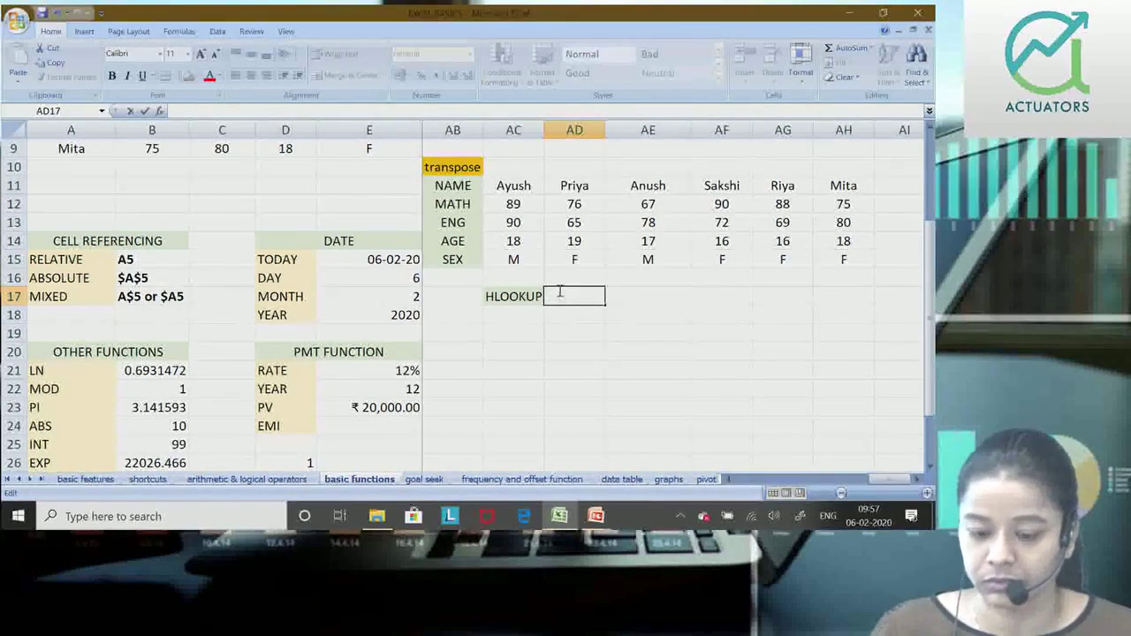
key("Return")
Type Priya into AC18 and centre-align it.
key("Left")
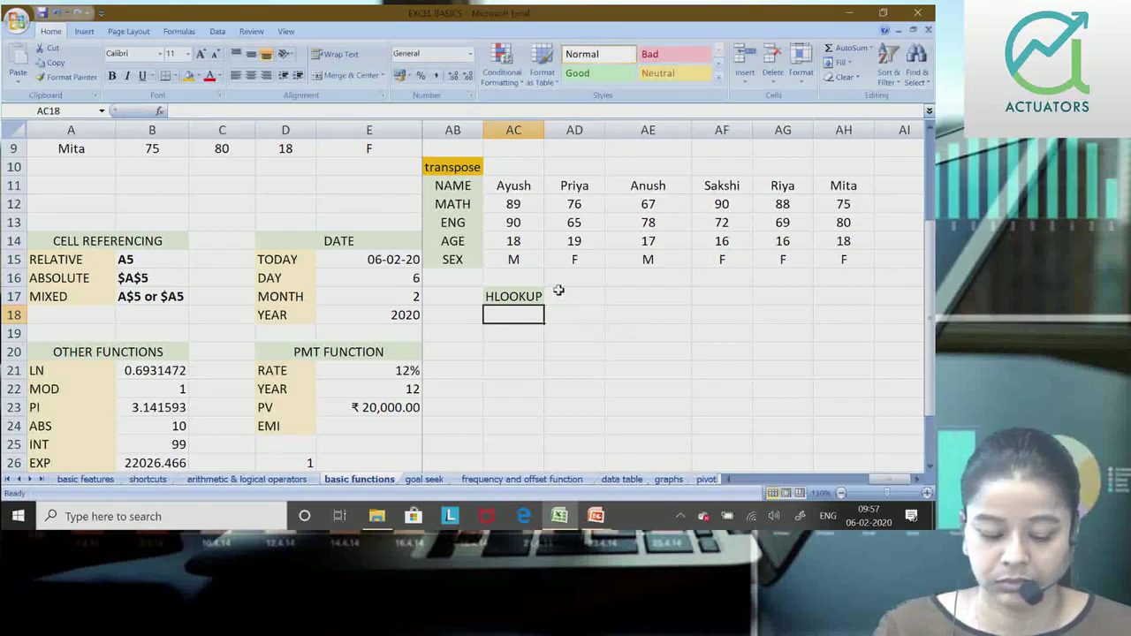
type("Pri")
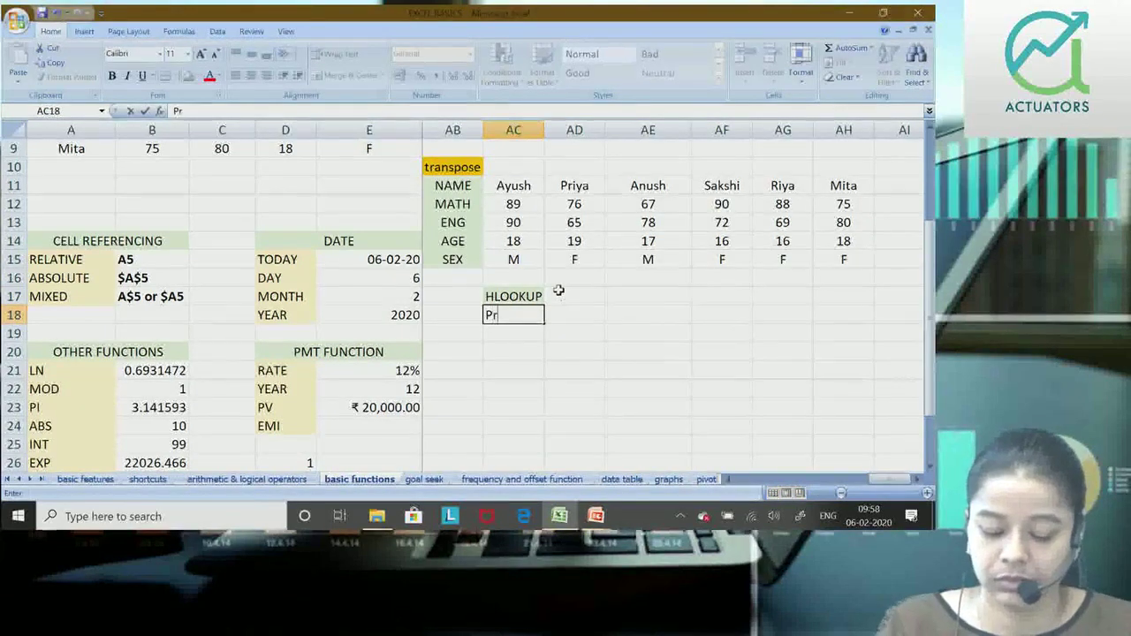
type("ya")
key("Tab")
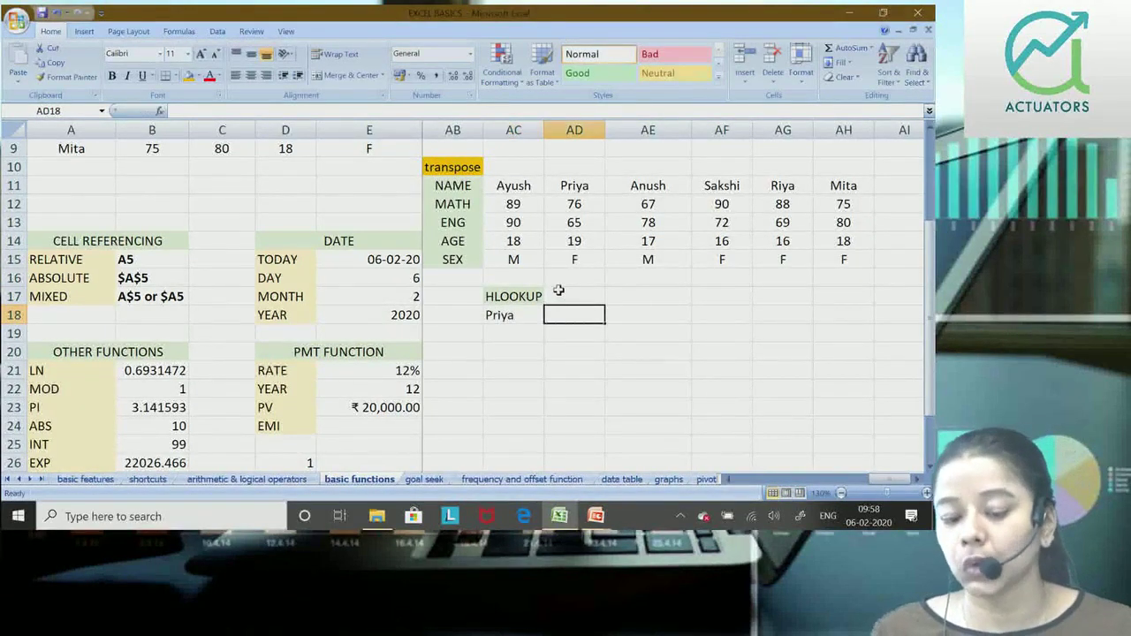
left_click(499, 314)
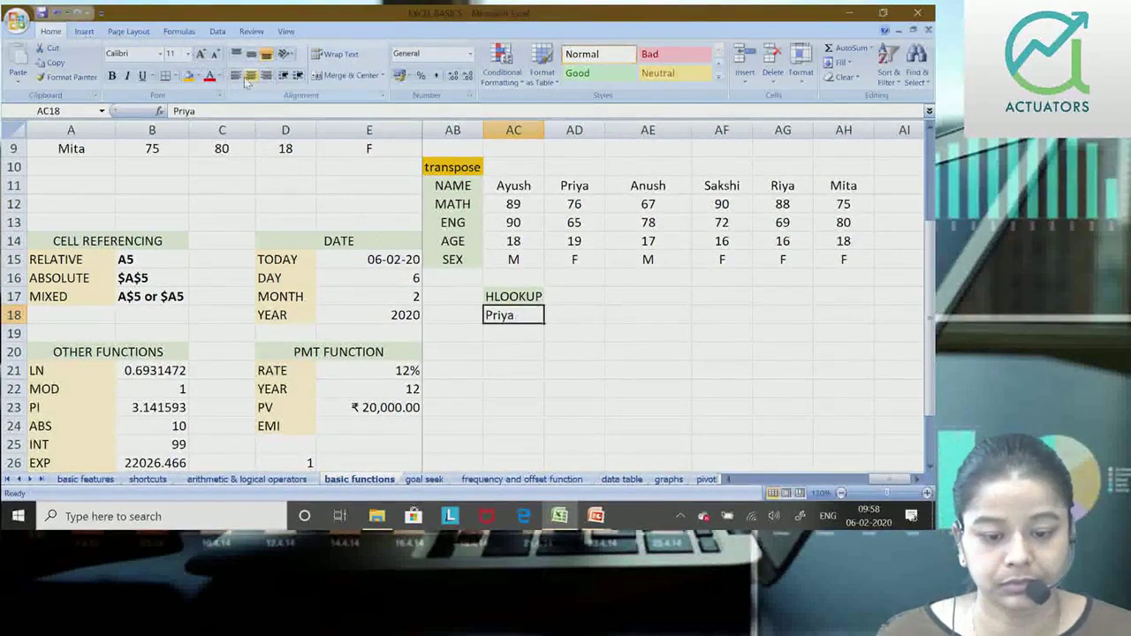
left_click(251, 75)
left_click(553, 321)
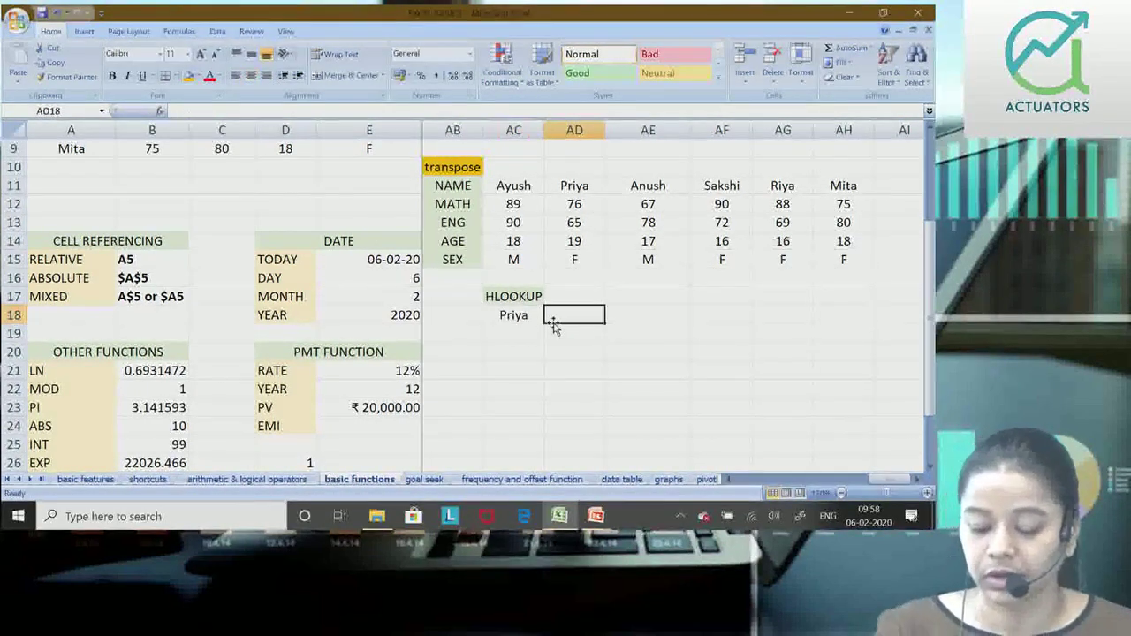
Enter =HLOOKUP(AC18,AB11:AH15,2,FALSE) in AD18 so it returns Priya's MATH mark 76.
type("=HLOO")
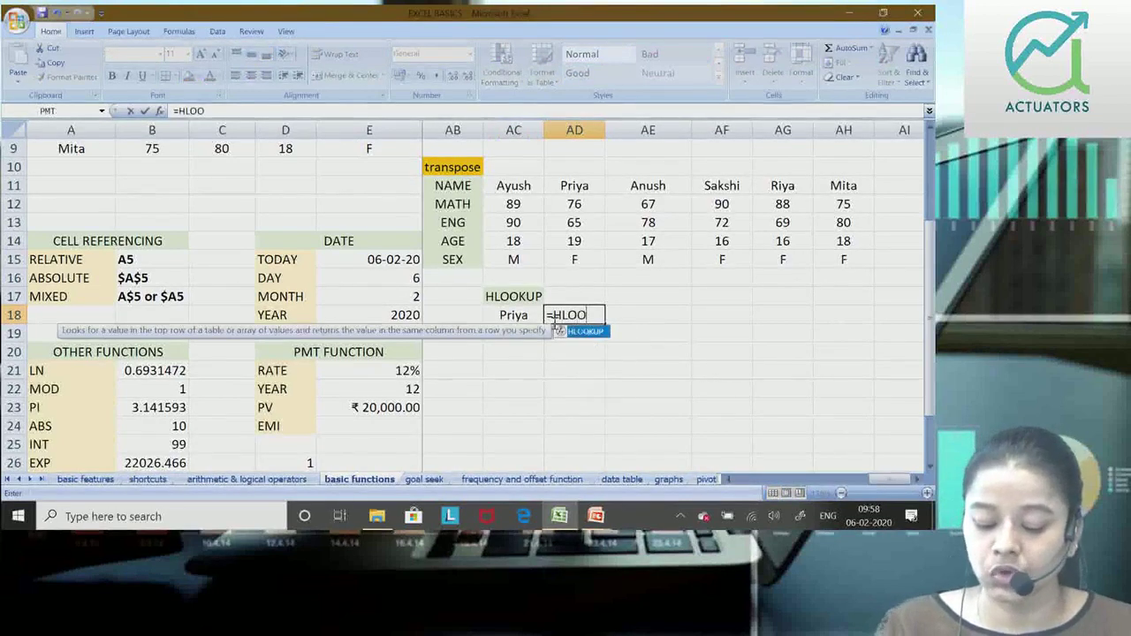
type("KUP")
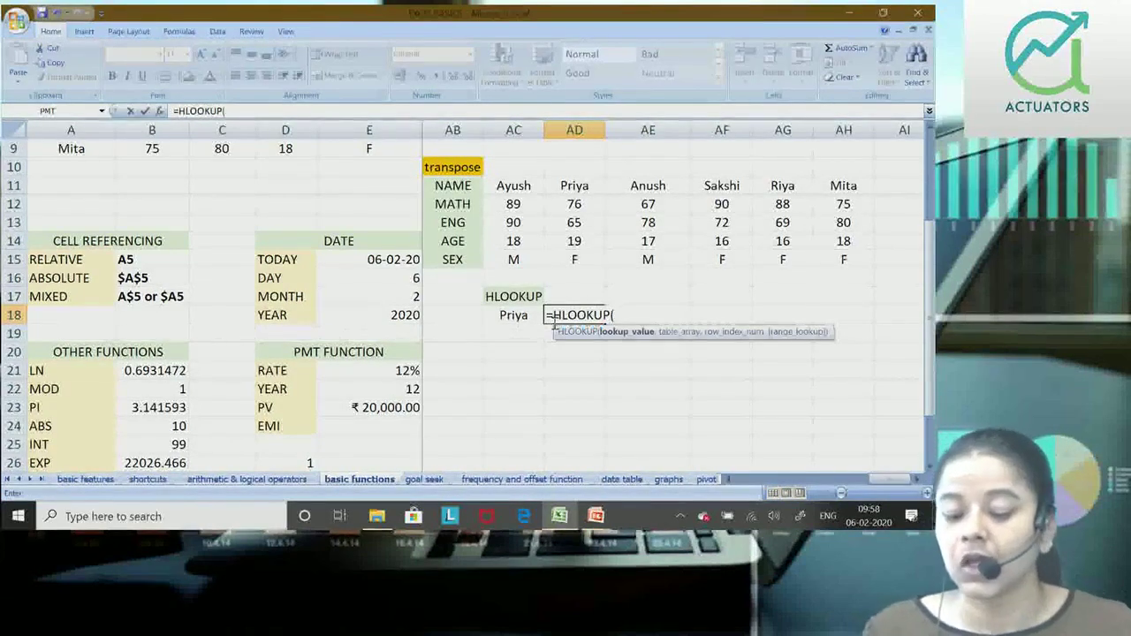
type("(")
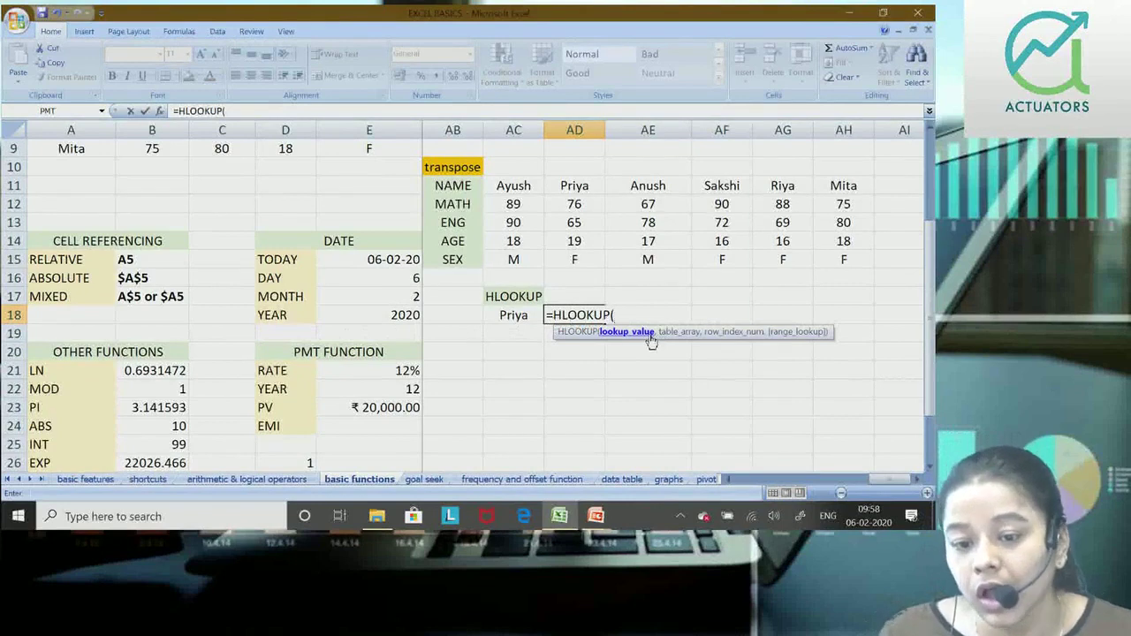
key("BackSpace")
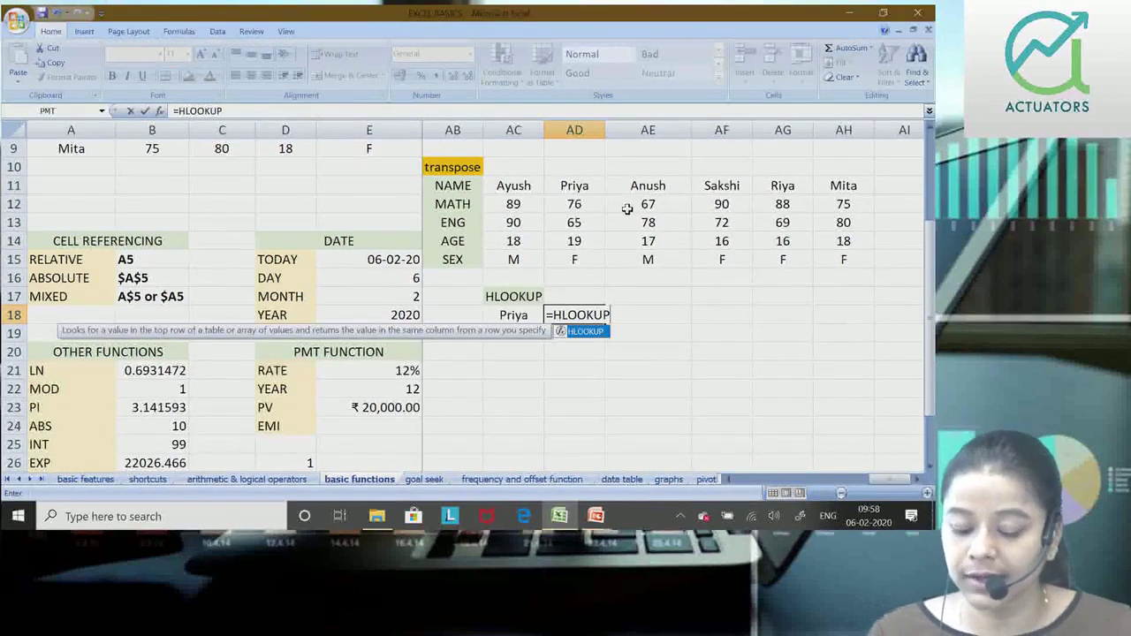
type("(")
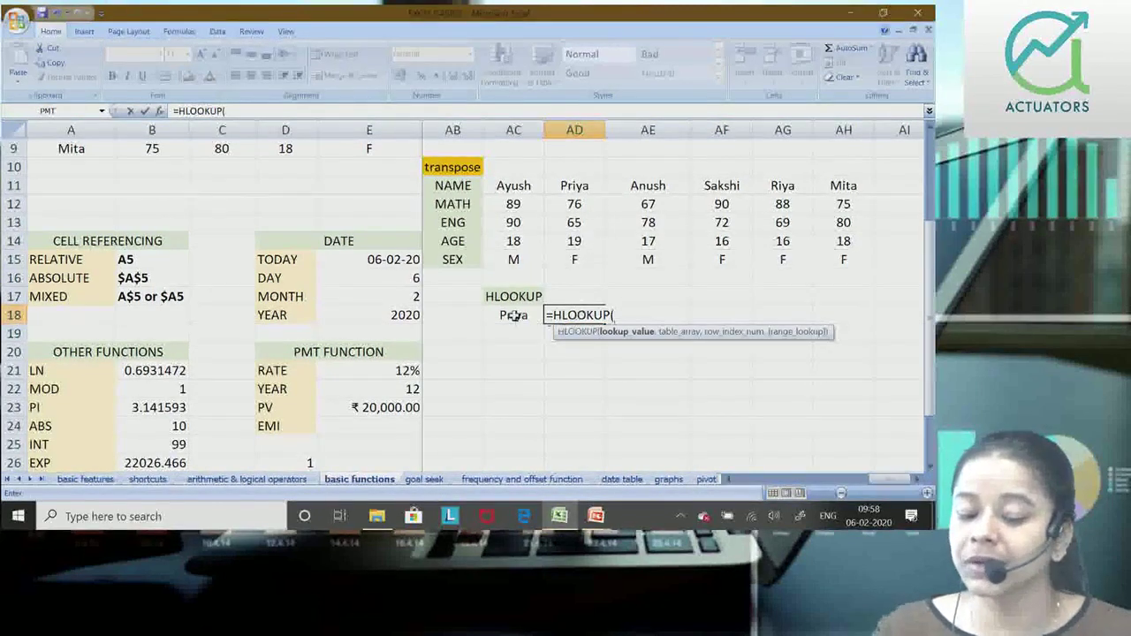
left_click(513, 316)
type(",")
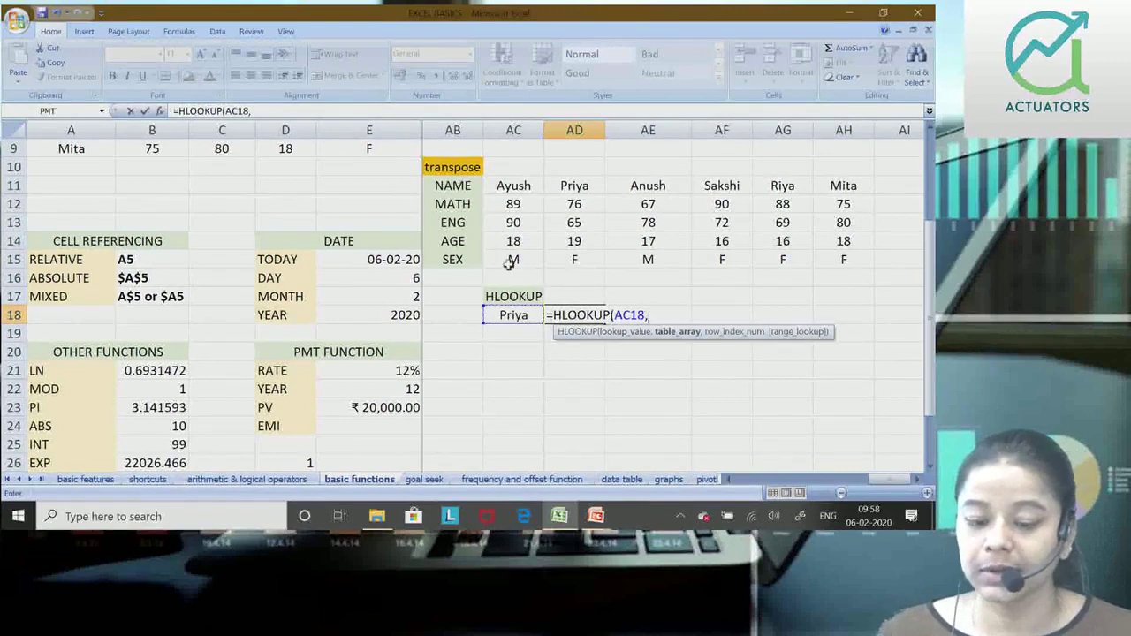
left_click_drag(453, 186, 817, 255)
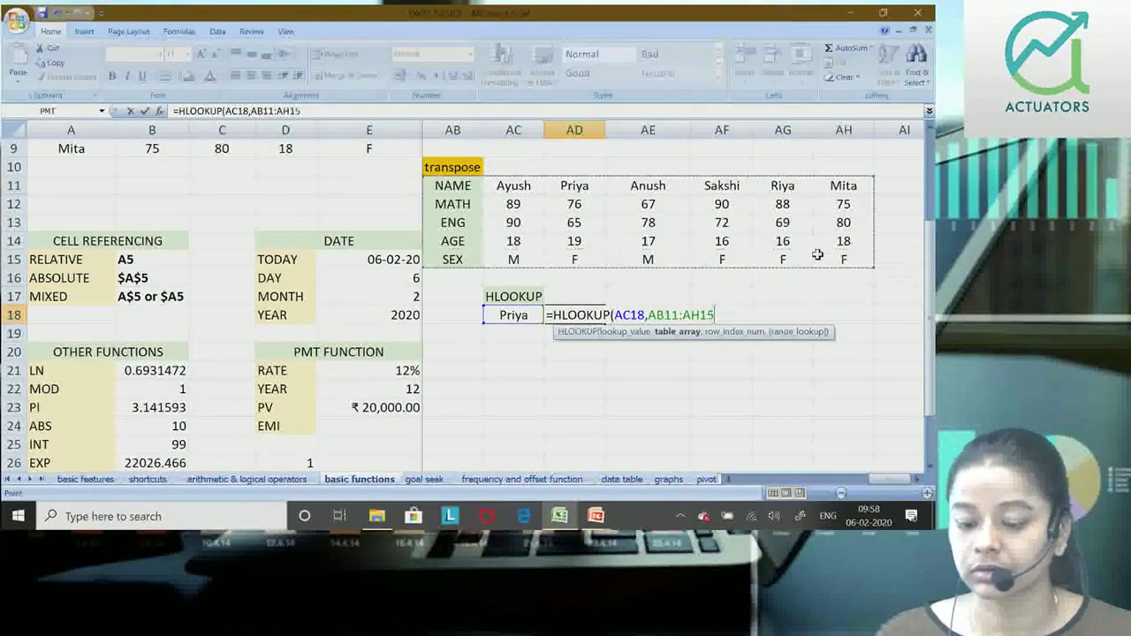
type(",")
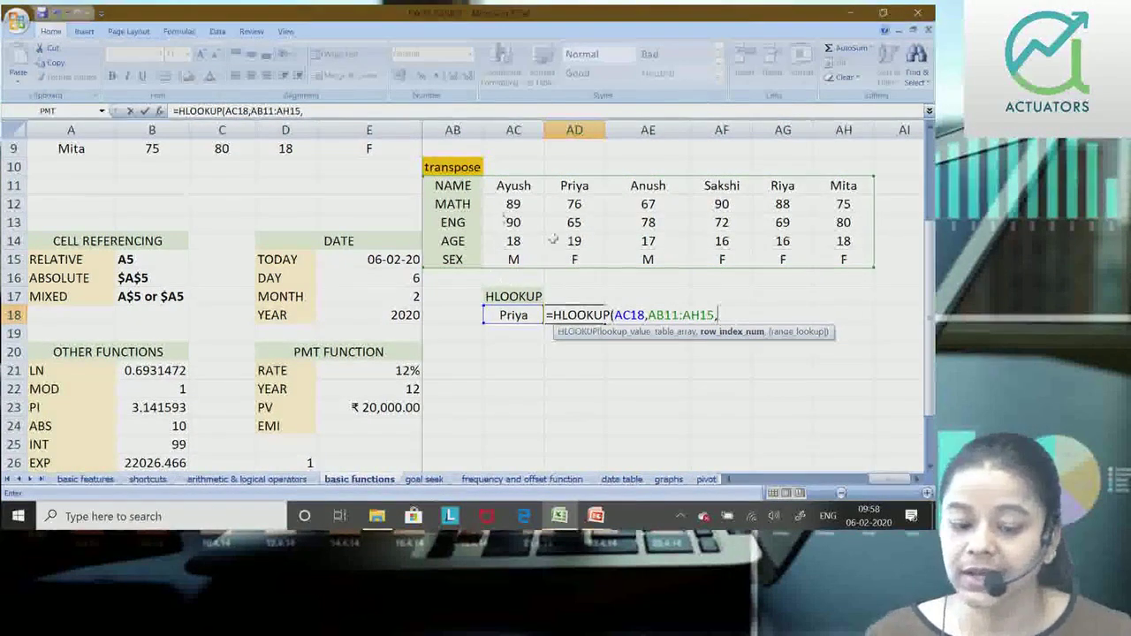
type("2,")
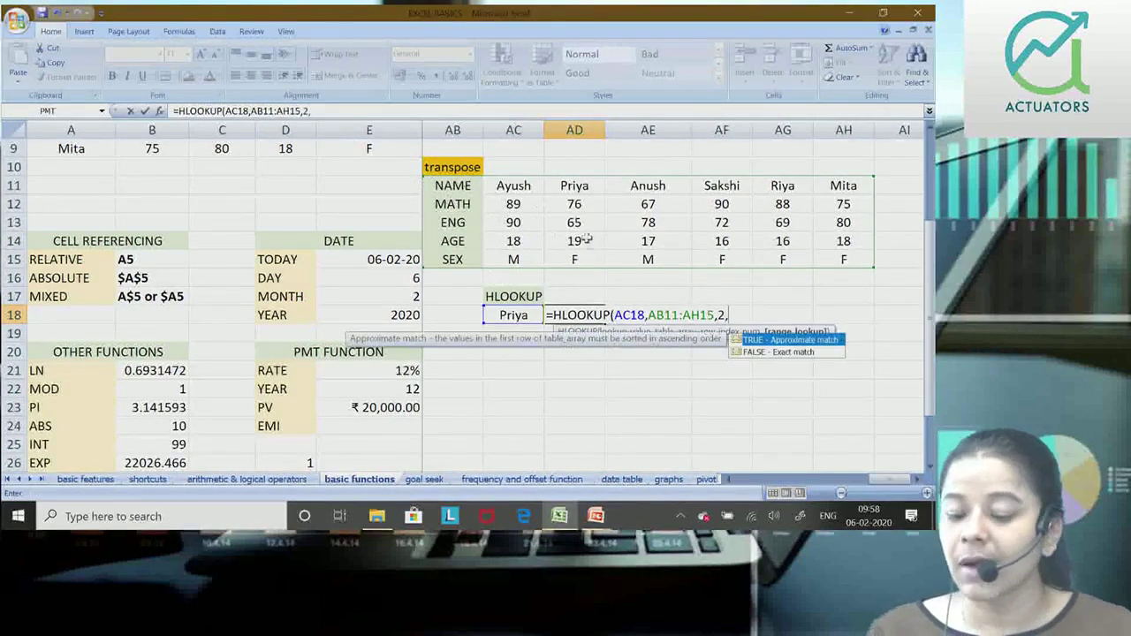
double_click(794, 353)
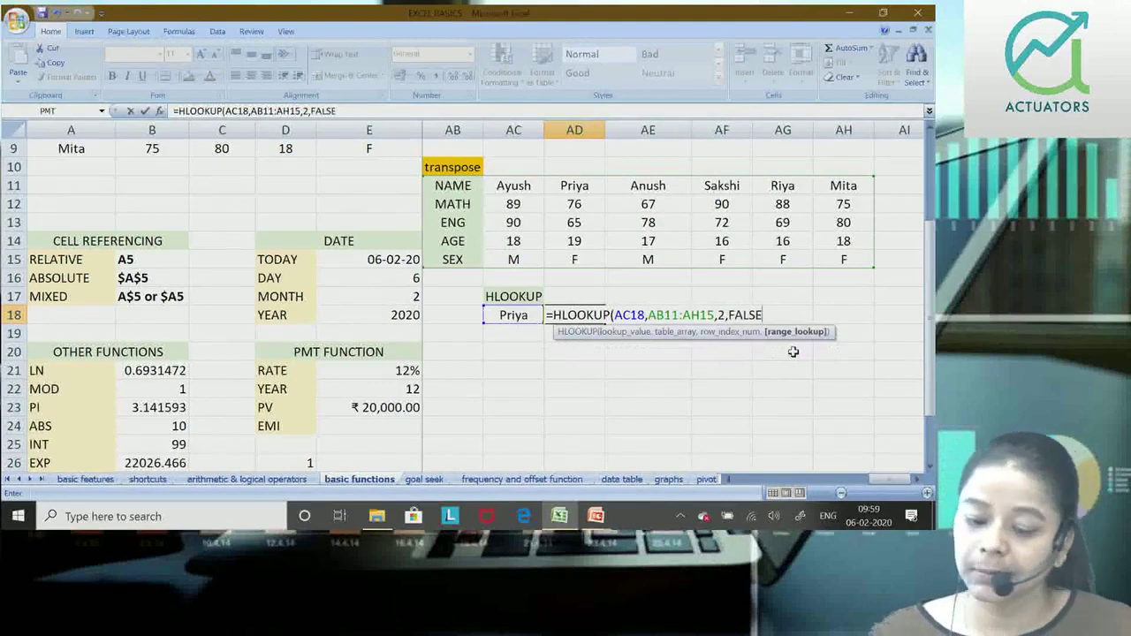
key("Return")
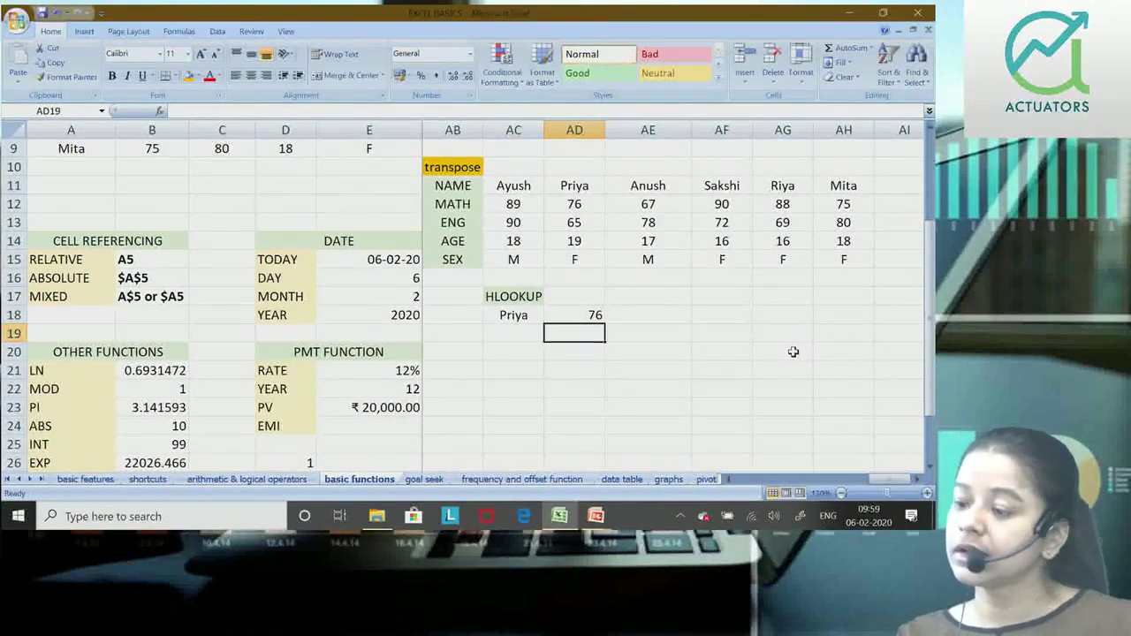
key("Up")
Add List data validation to AC18 using the names in AC11:AH11 as source.
key("Left")
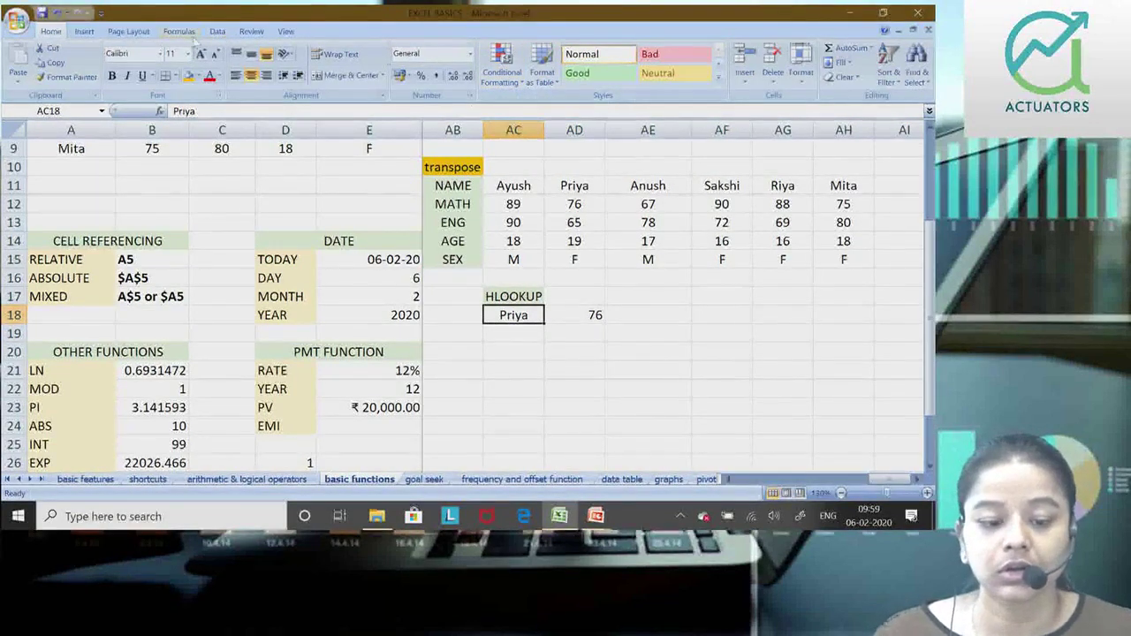
left_click(216, 33)
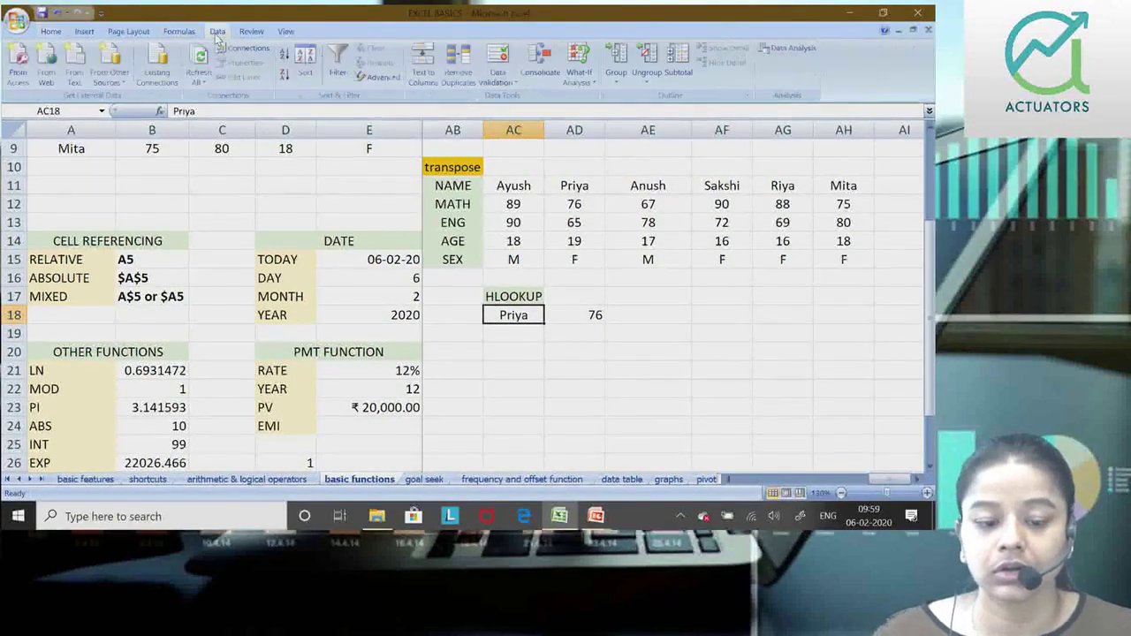
left_click(498, 82)
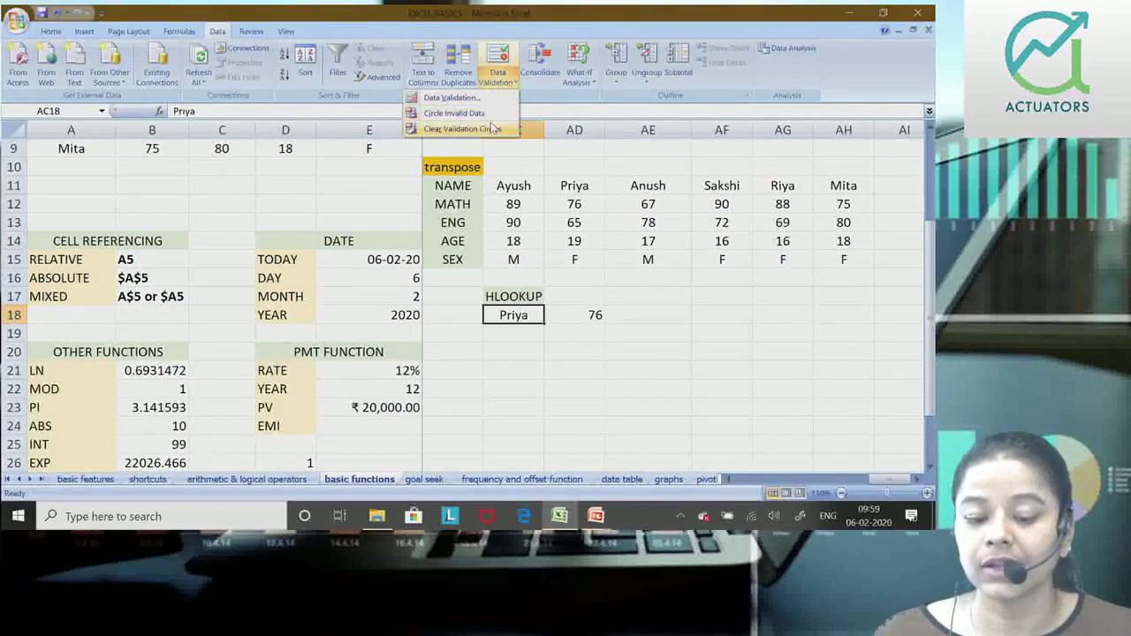
left_click(474, 99)
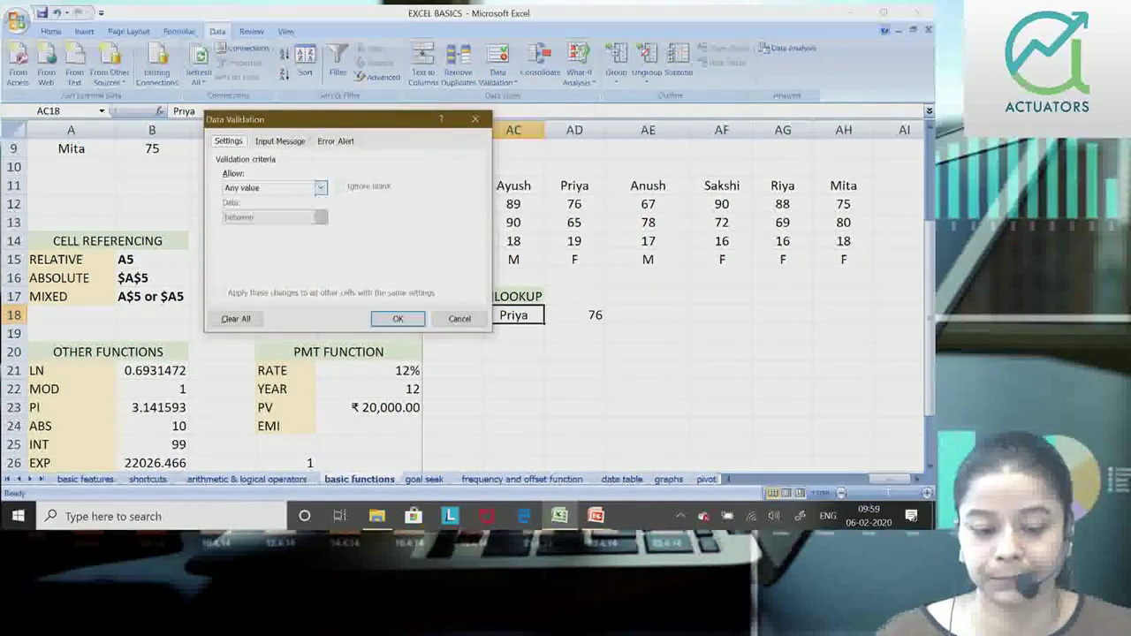
left_click_drag(311, 126, 288, 123)
left_click_drag(221, 150, 249, 143)
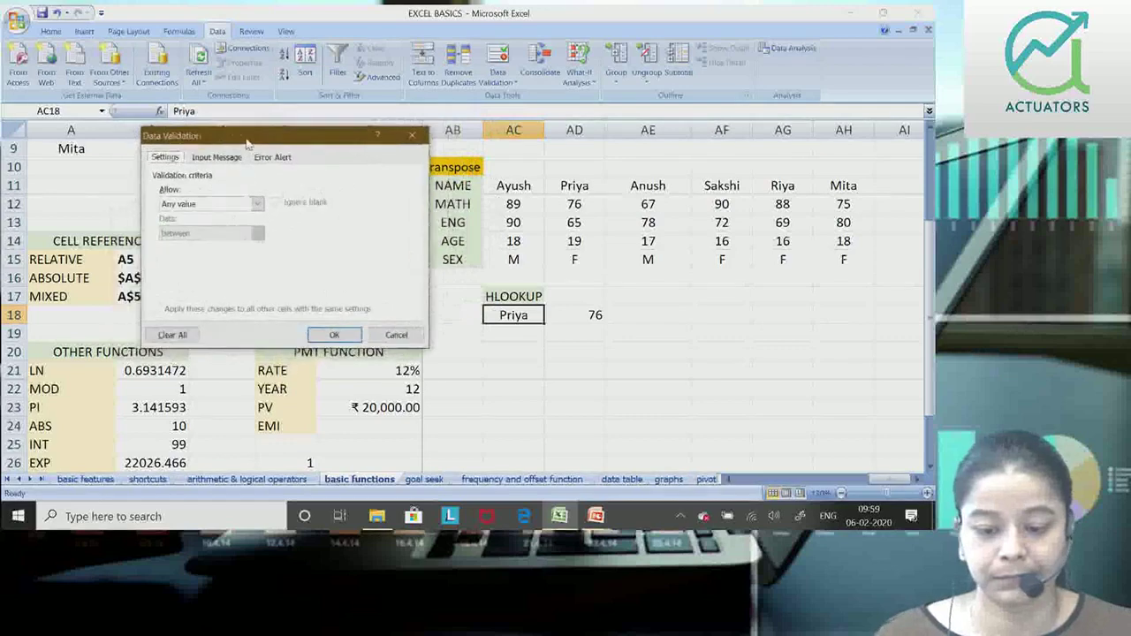
left_click(260, 205)
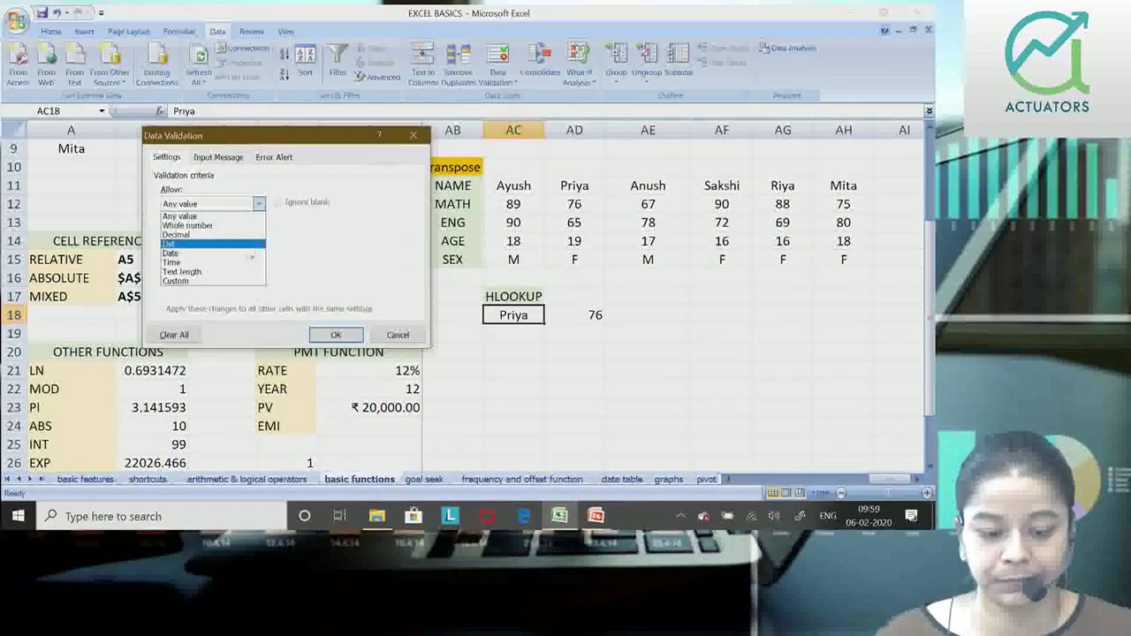
left_click(238, 239)
left_click(259, 204)
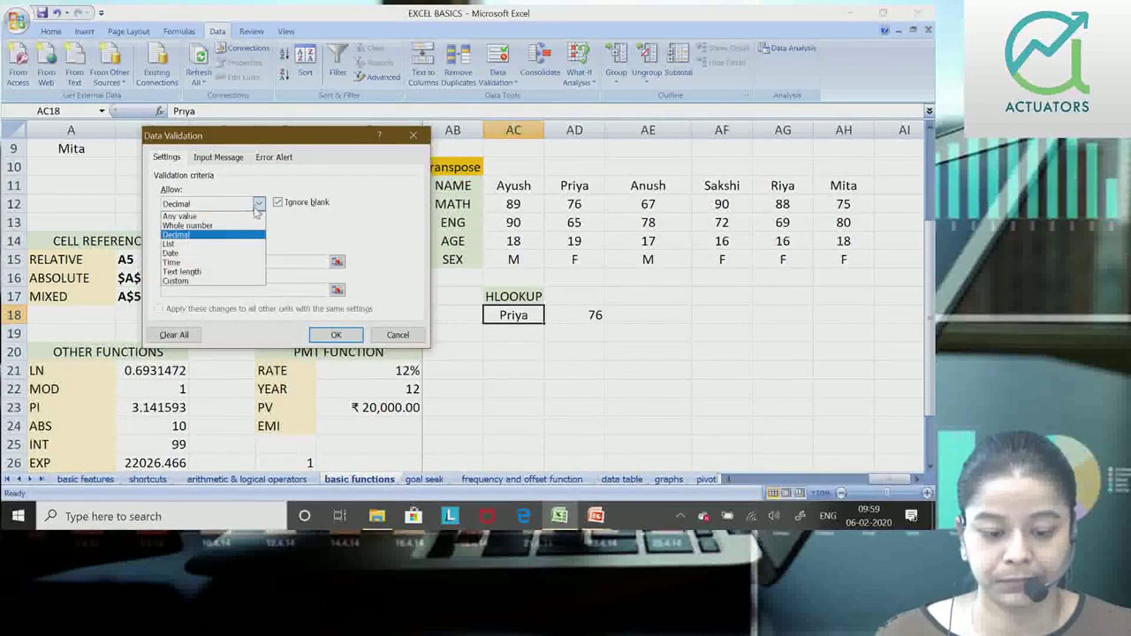
left_click(236, 248)
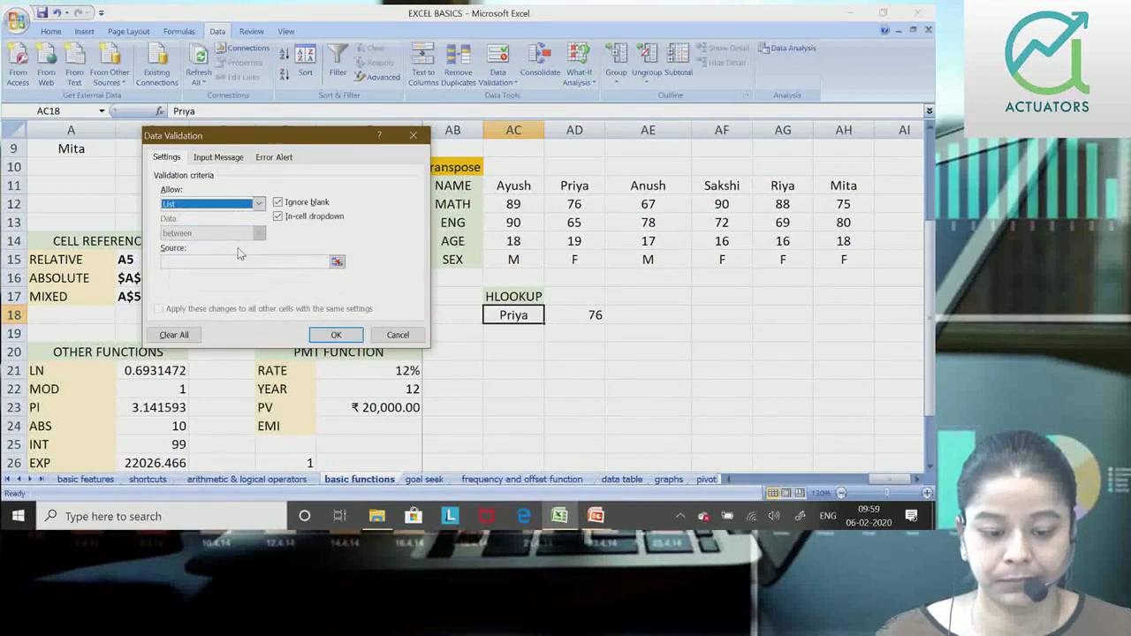
left_click(336, 262)
left_click_drag(511, 186, 822, 183)
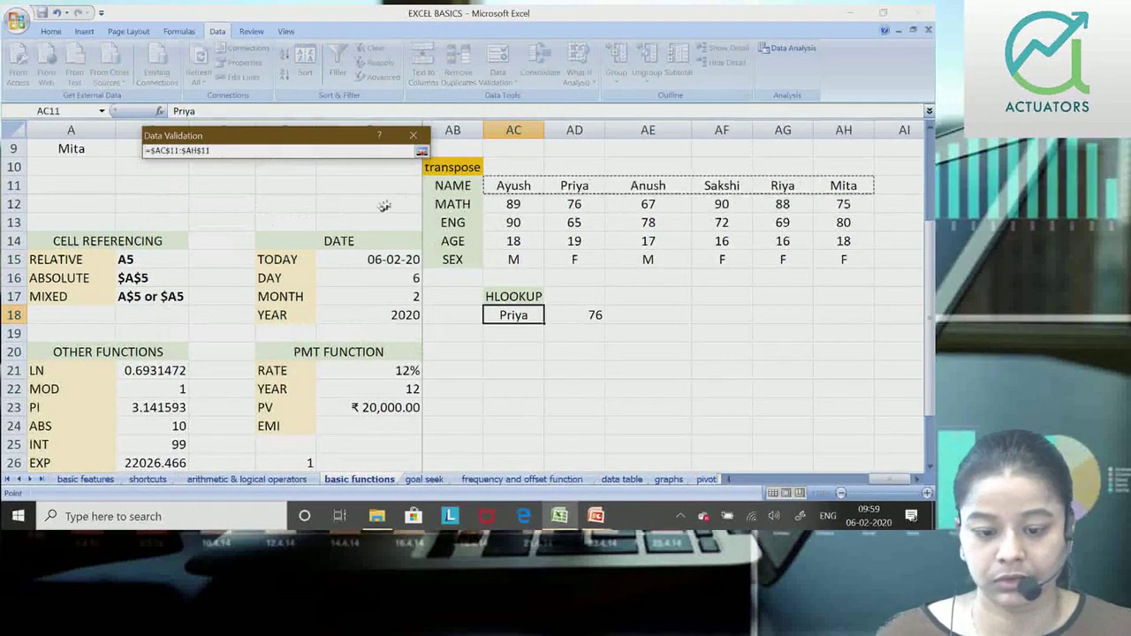
key("Return")
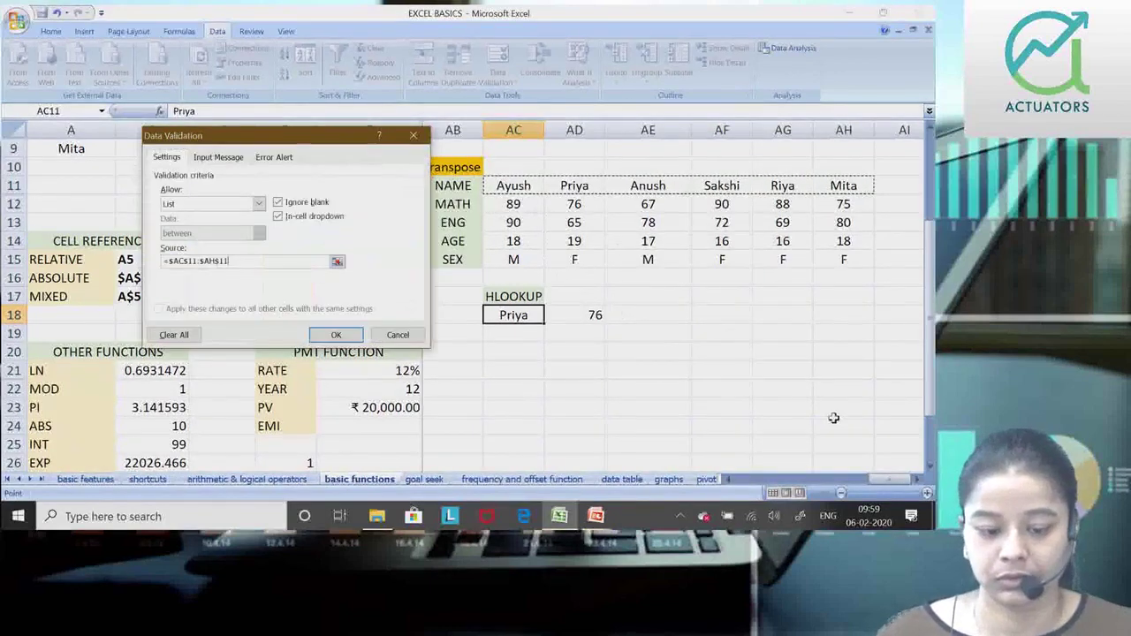
key("Return")
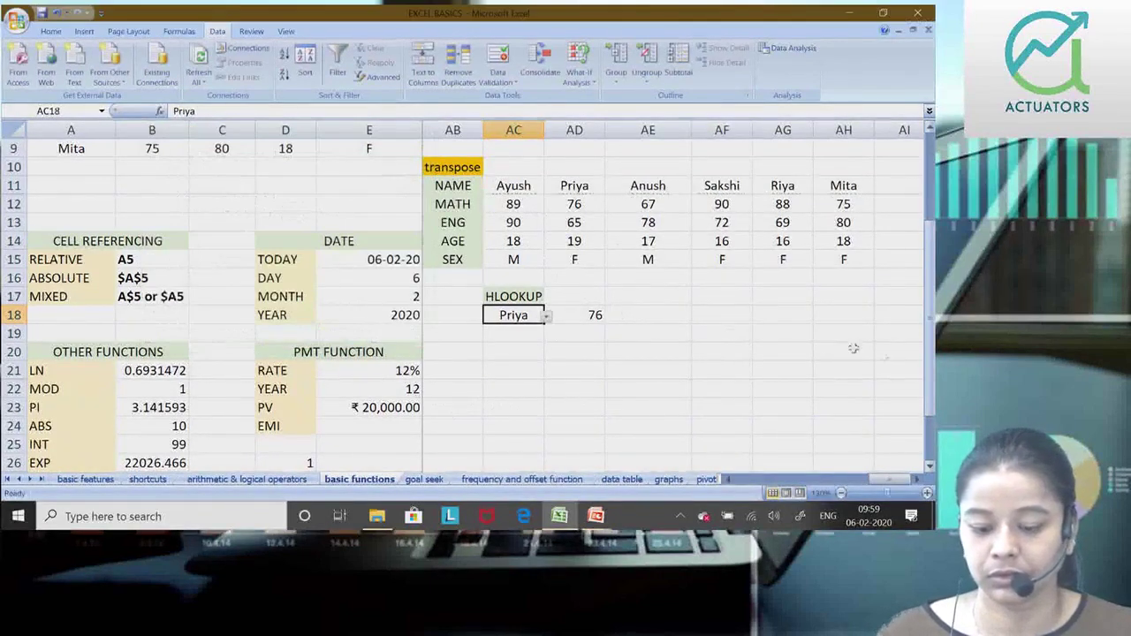
Pick Anush, then Riya, from the AC18 dropdown so AD18 shows 88.
left_click(547, 316)
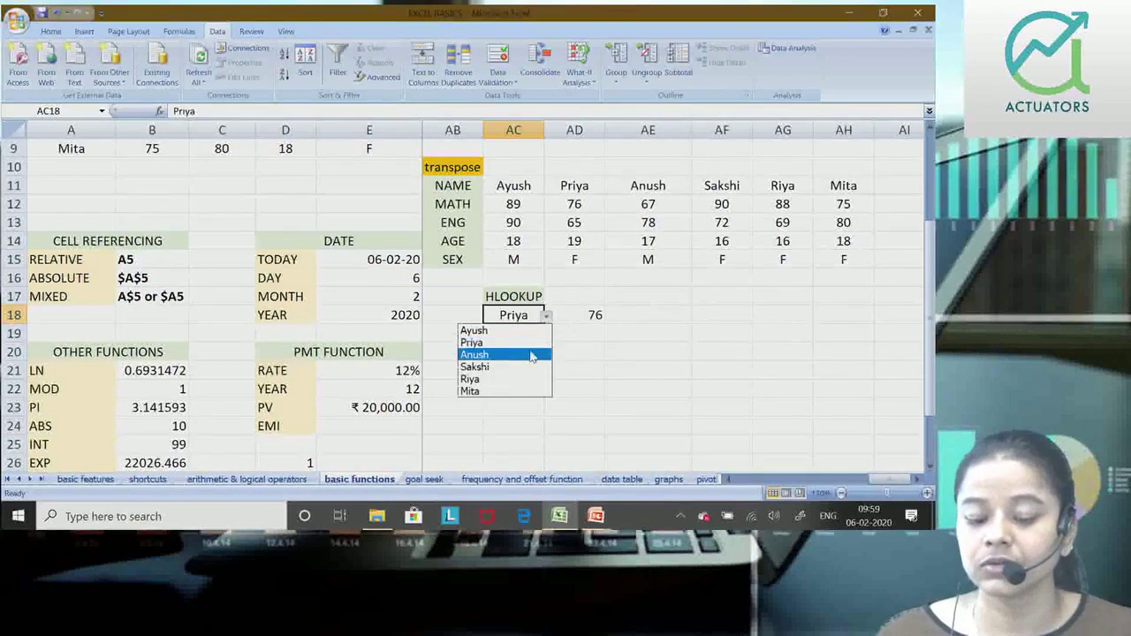
left_click(530, 355)
left_click(547, 316)
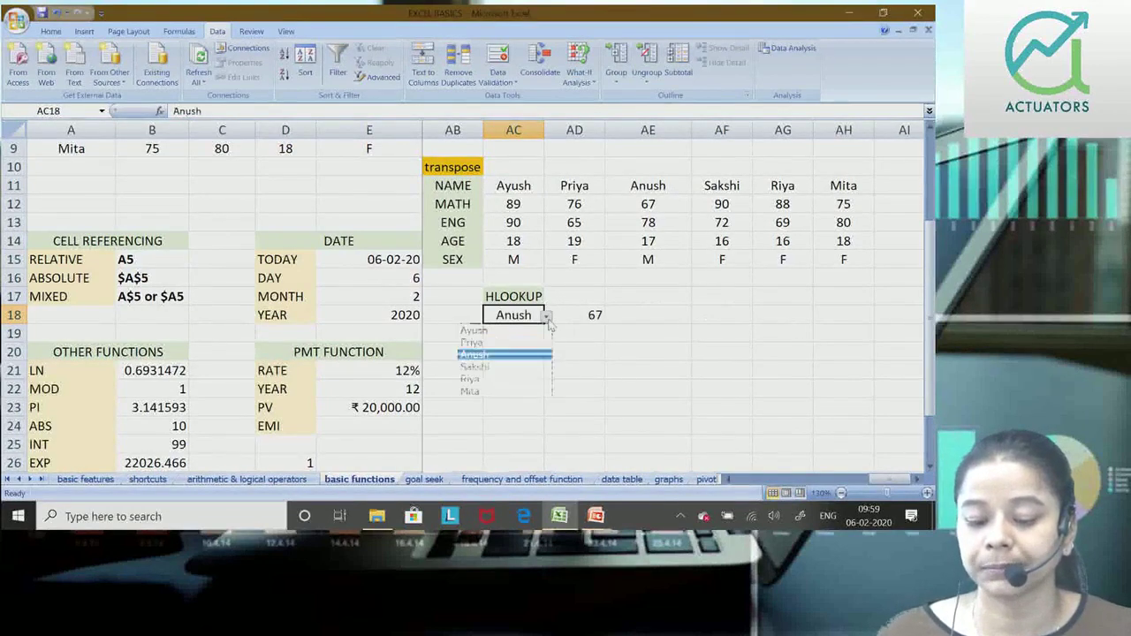
left_click(520, 379)
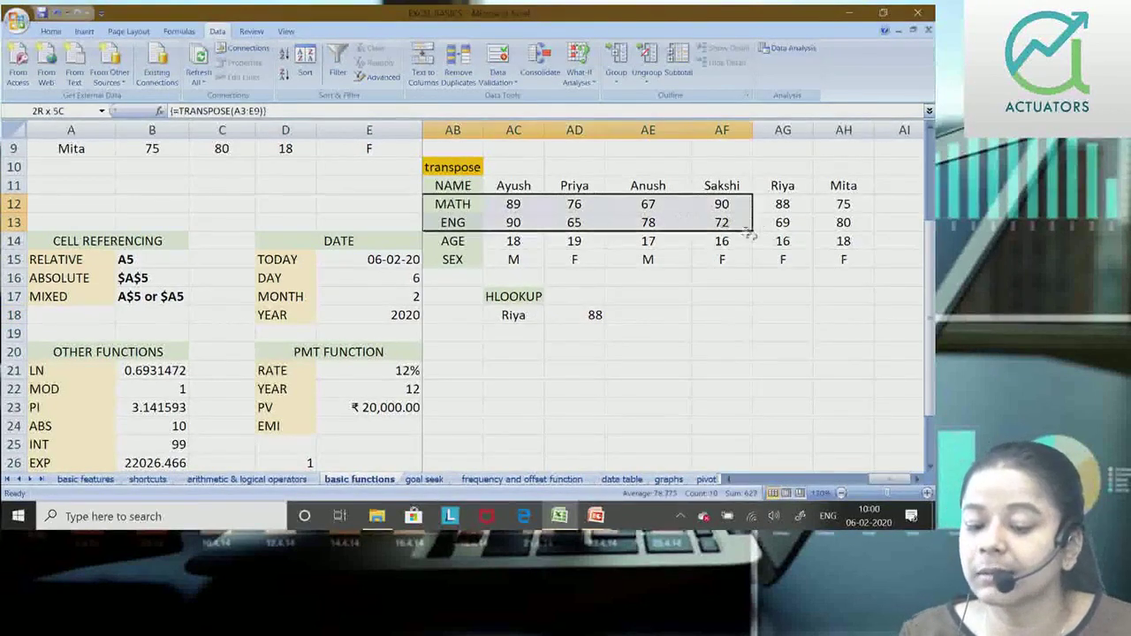
left_click_drag(450, 204, 822, 271)
left_click_drag(446, 205, 865, 206)
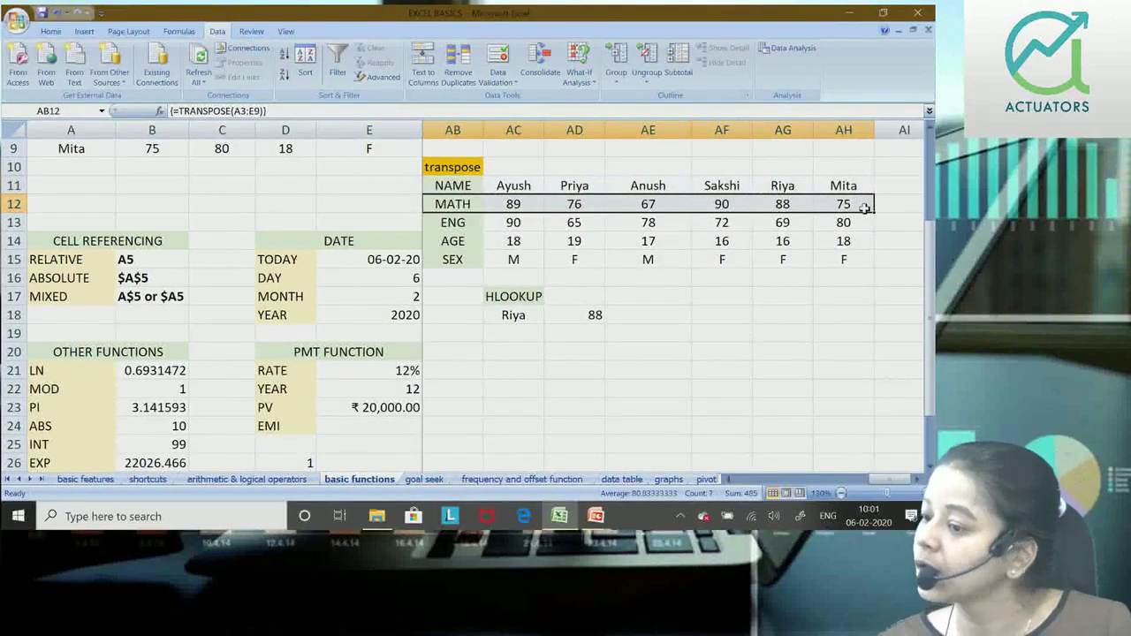
key("ctrl+Home")
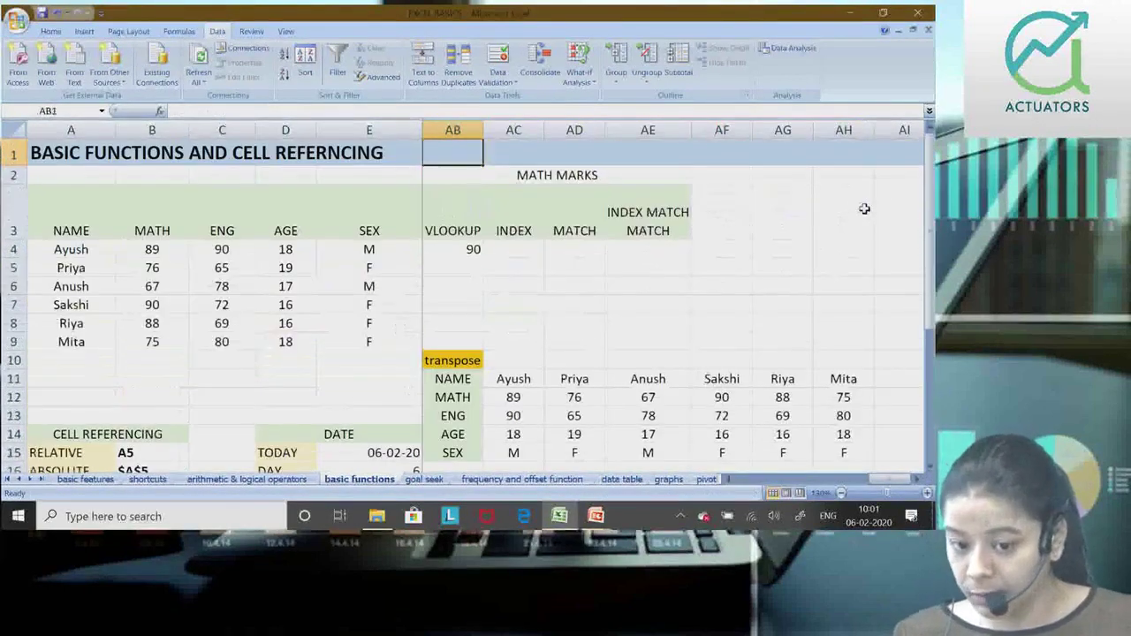
key("Left")
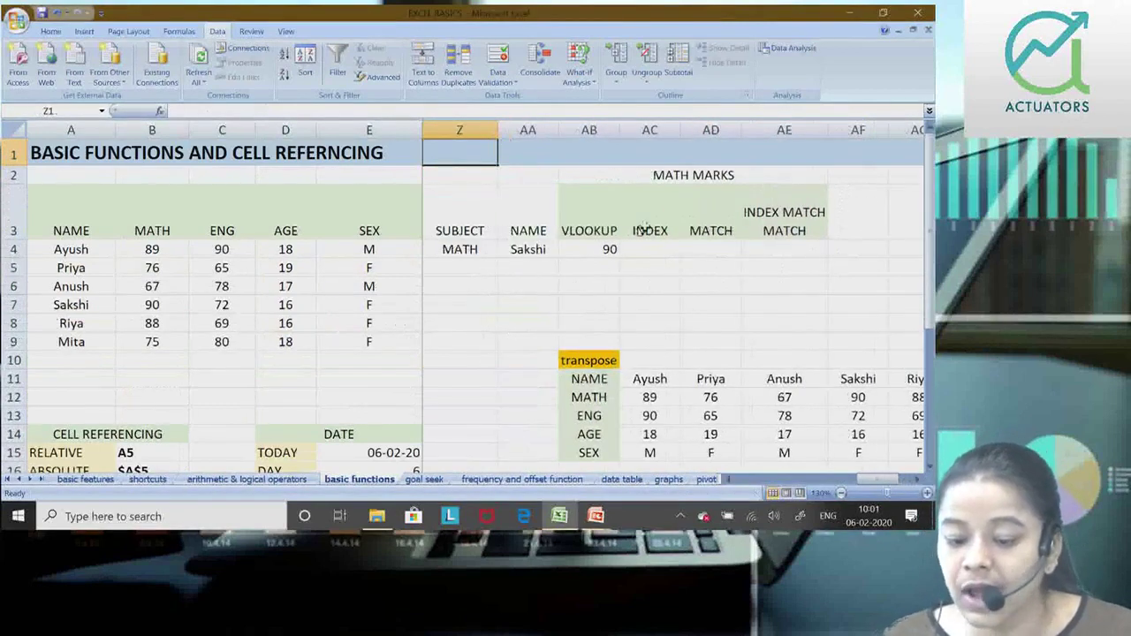
double_click(601, 249)
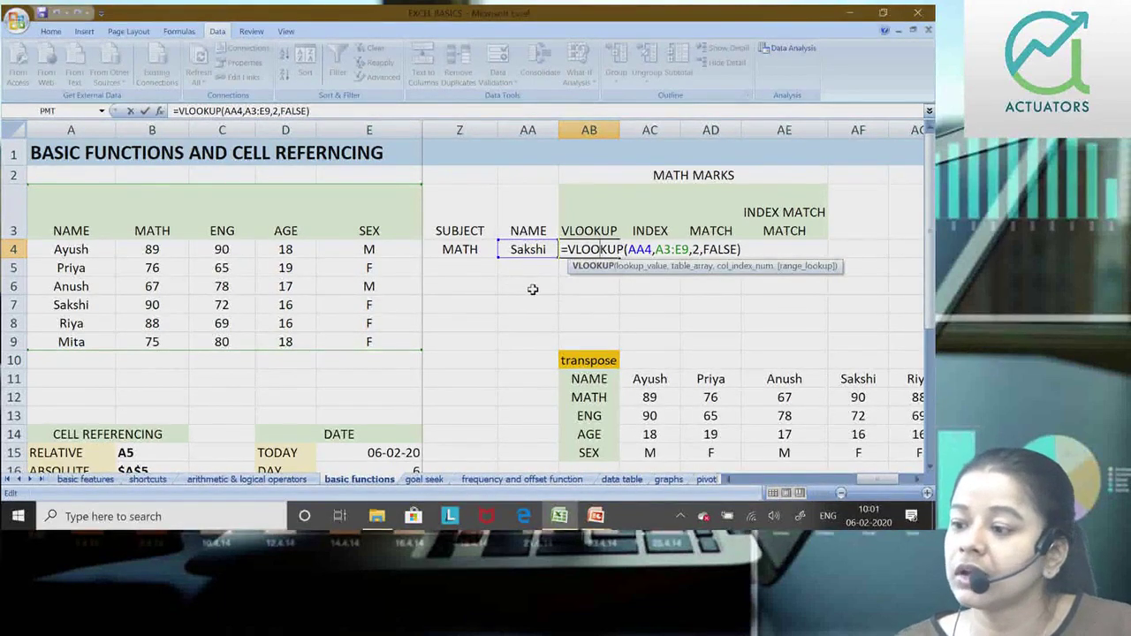
key("Return")
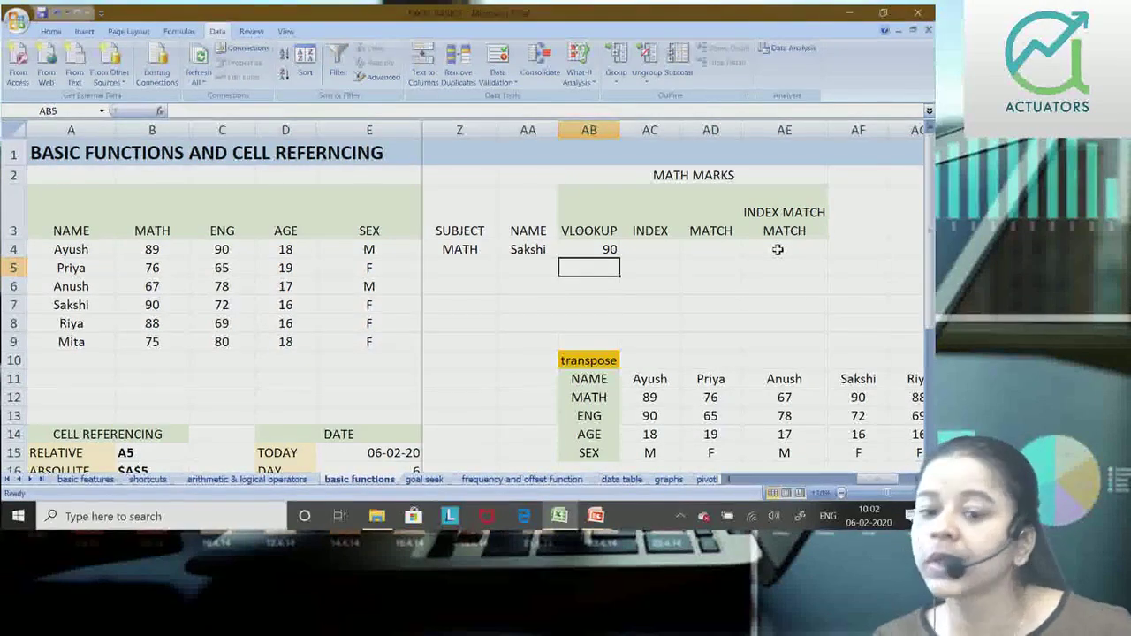
Highlight the NAME and MATH columns and the student table, then open AA4's name dropdown.
left_click(464, 249)
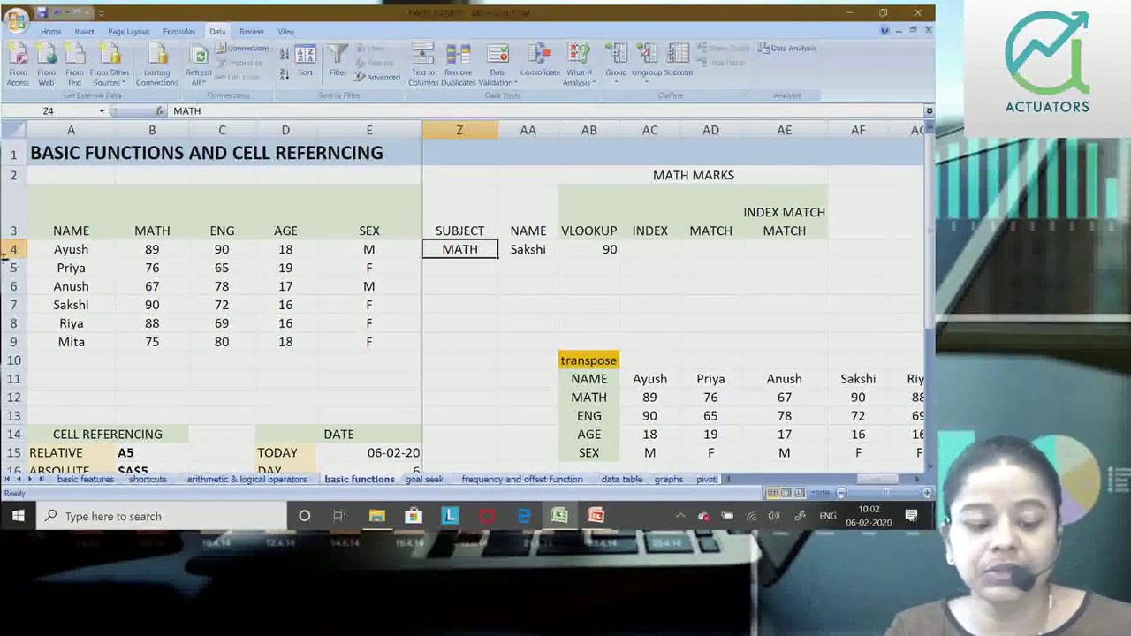
left_click_drag(68, 208, 61, 394)
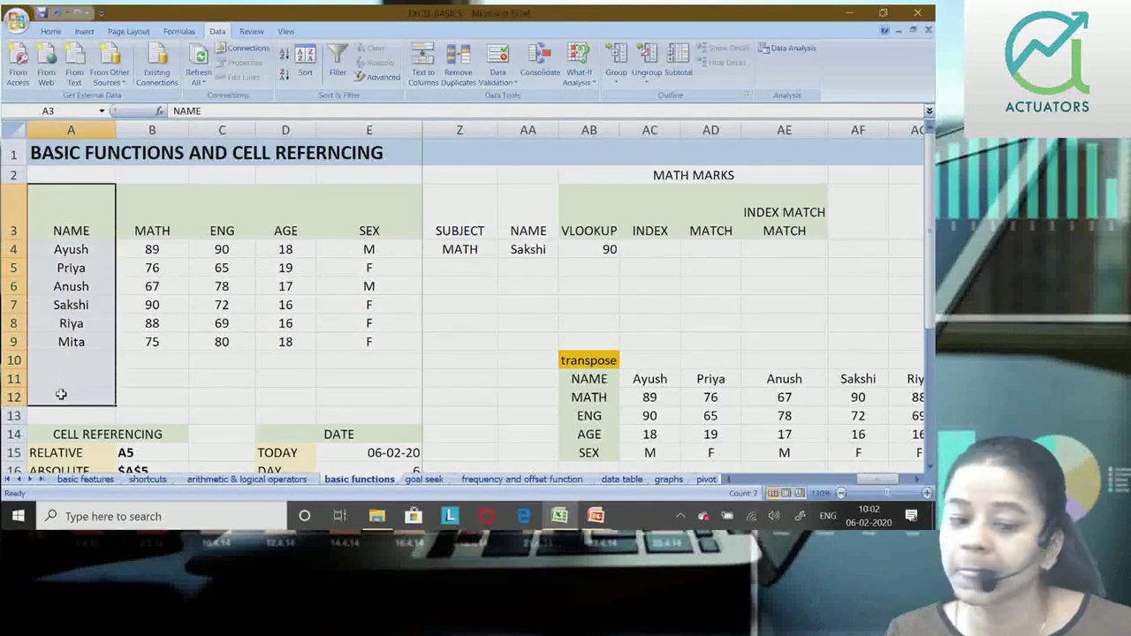
left_click_drag(152, 249, 149, 417)
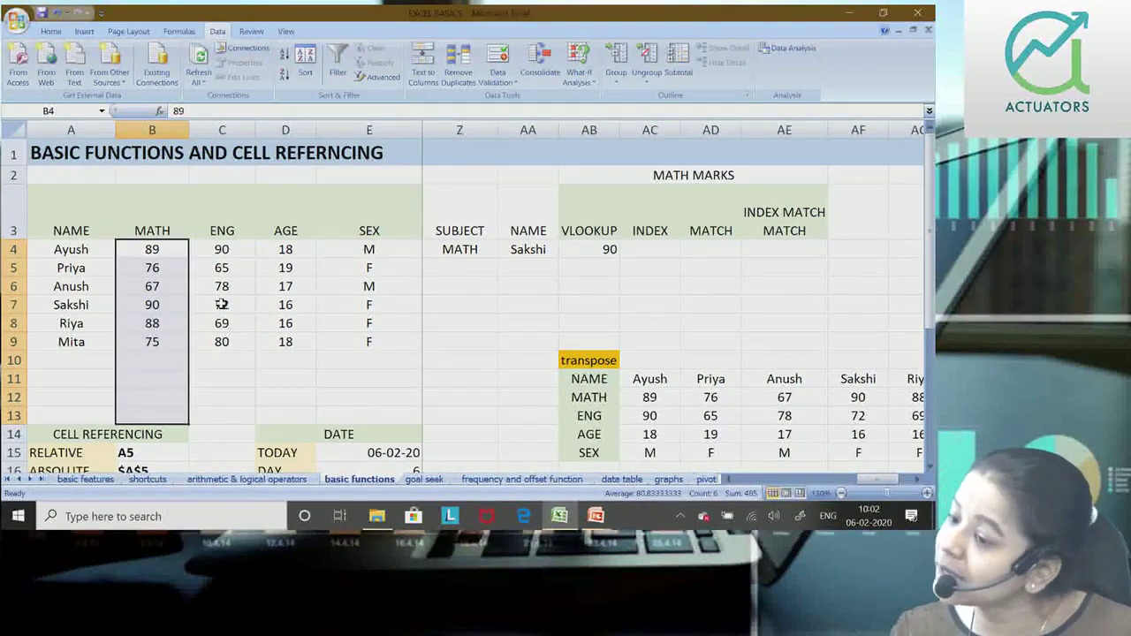
left_click(78, 228)
left_click_drag(77, 230, 84, 376)
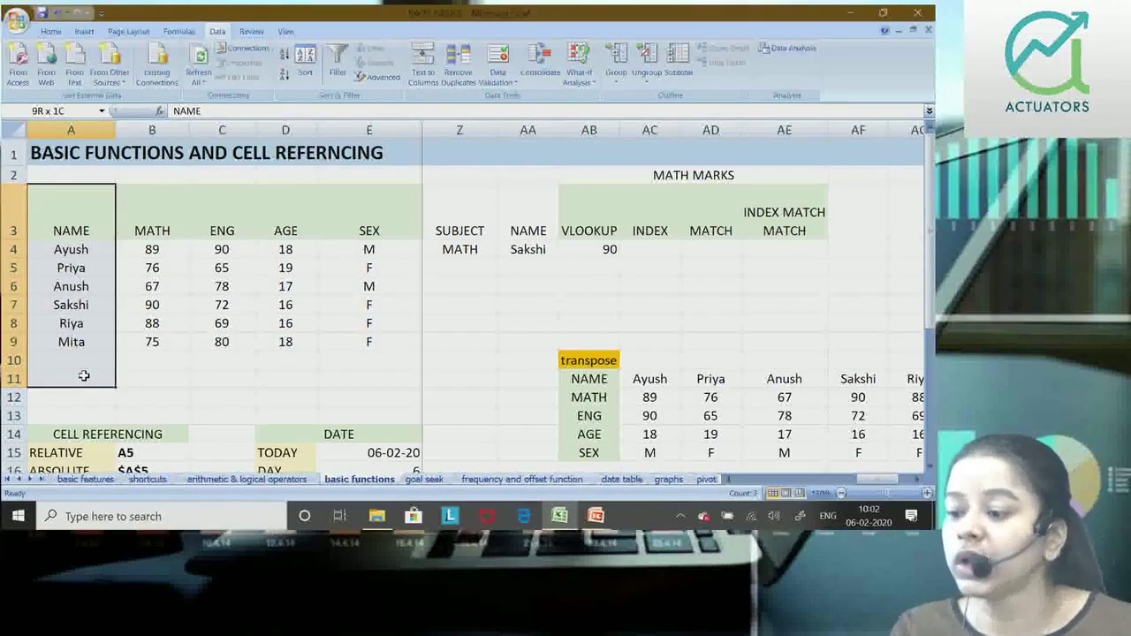
left_click_drag(84, 376, 285, 320)
left_click(249, 454)
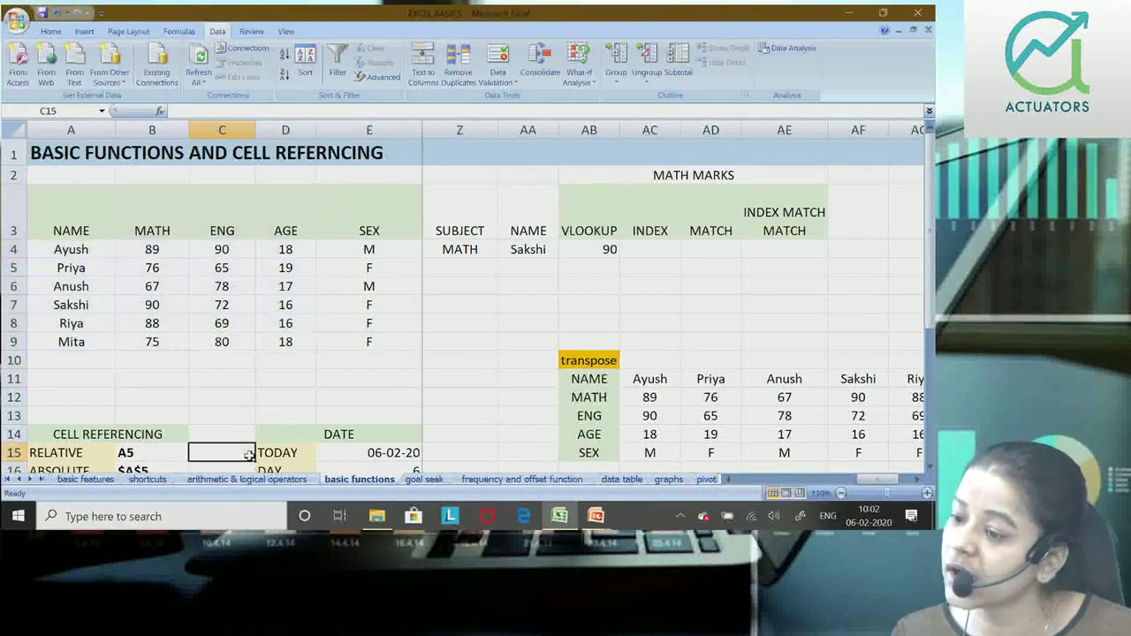
left_click(552, 245)
left_click(562, 251)
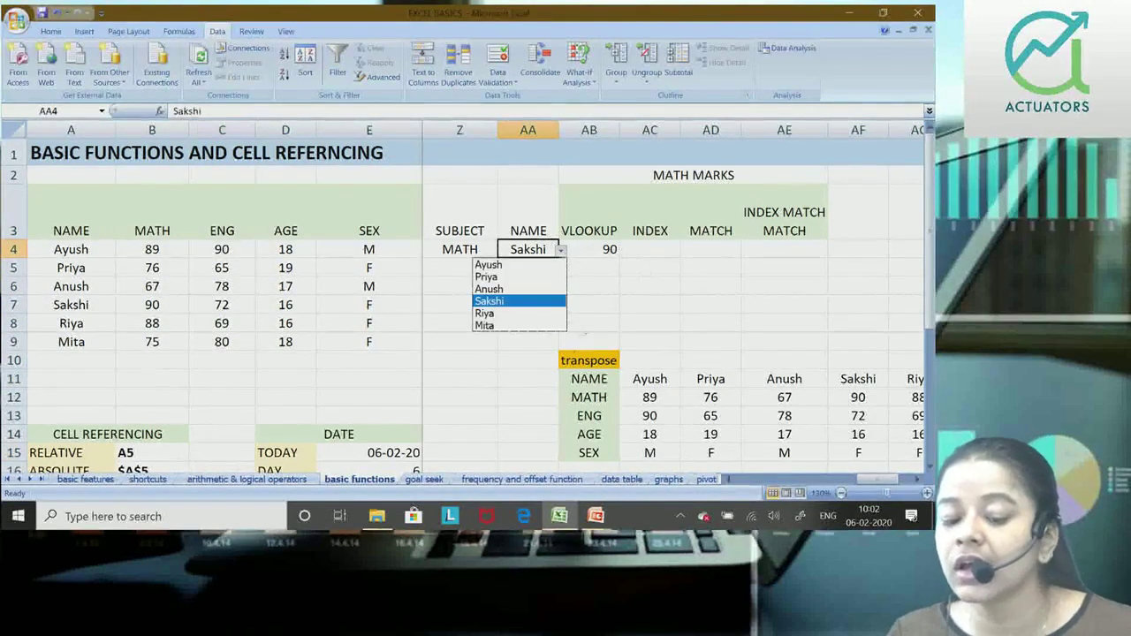
Keep Sakshi in AA4 and enter Ayush in AA5 and Riya in AA6.
left_click(502, 303)
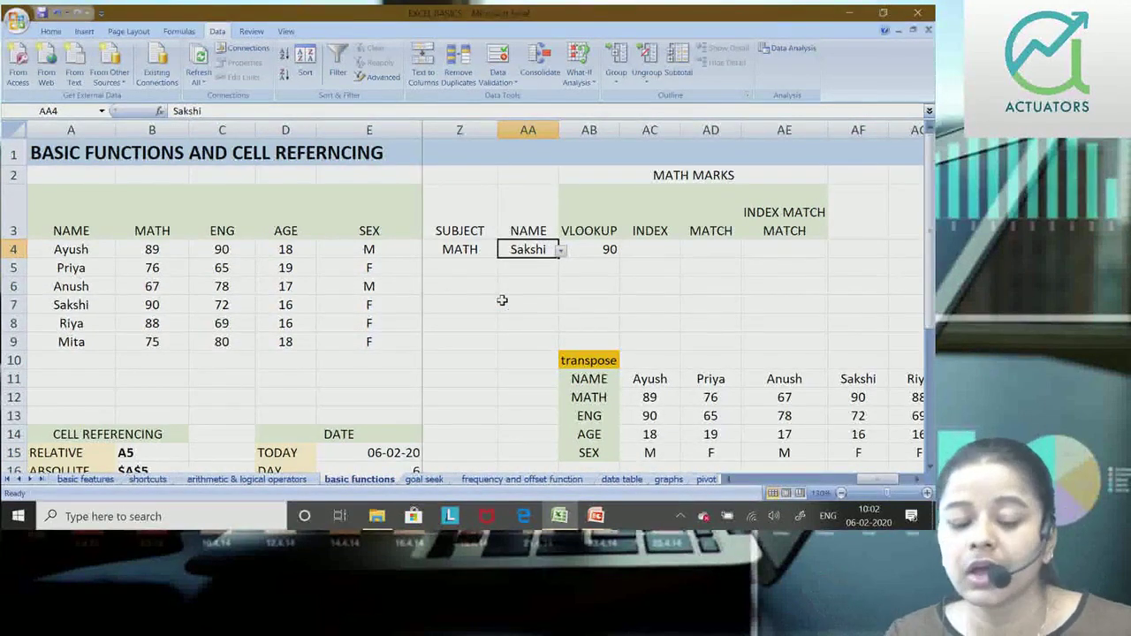
left_click(521, 267)
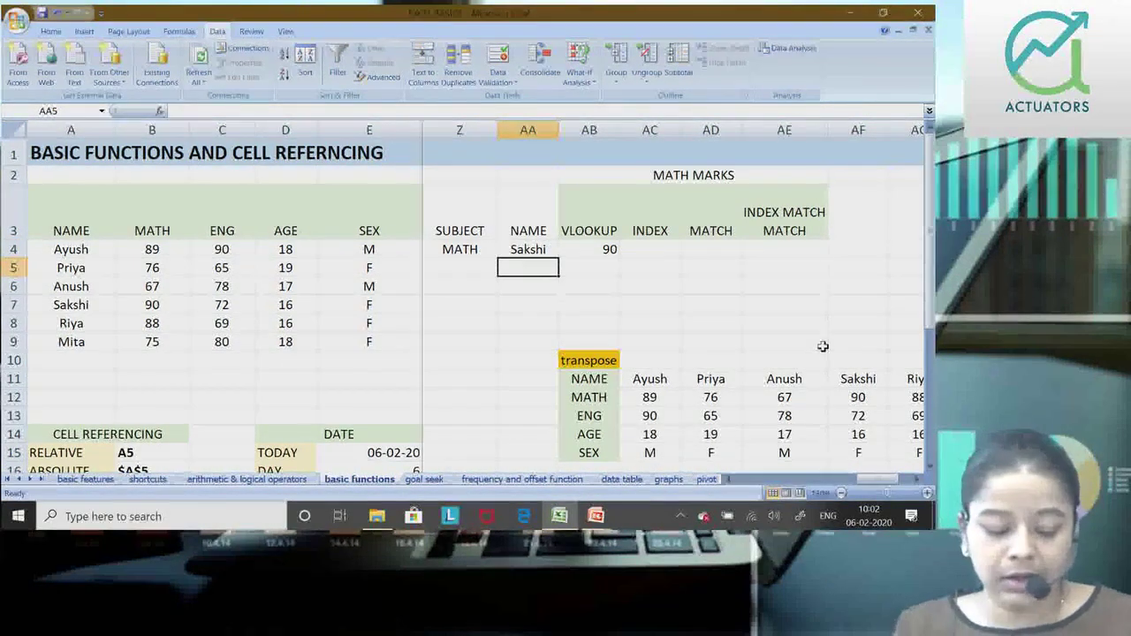
type("Ayu")
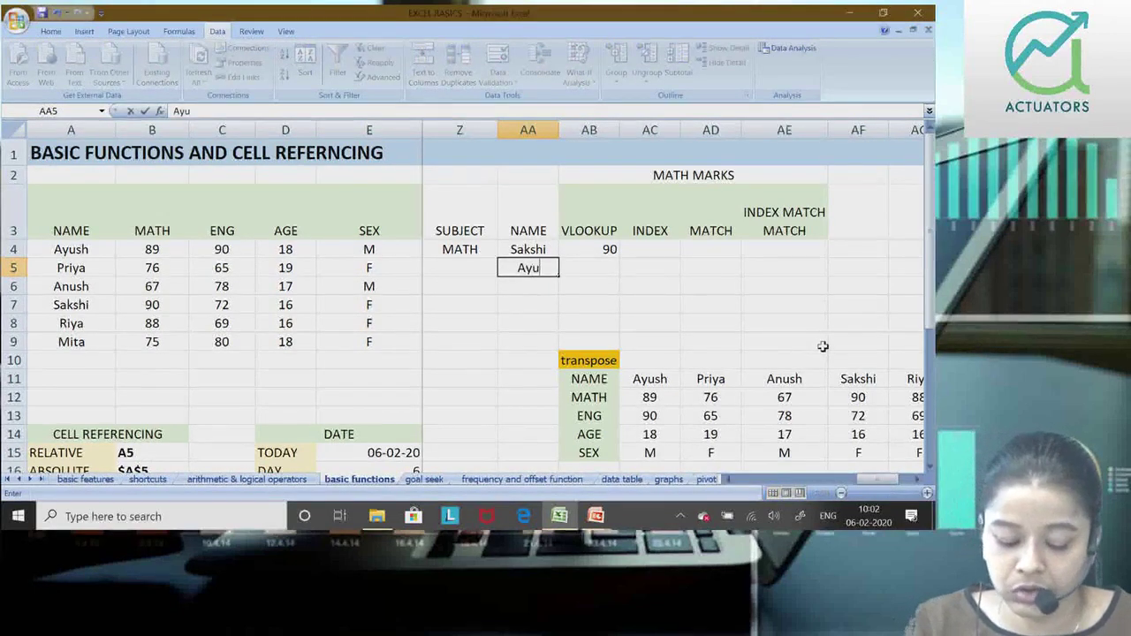
type("sh")
key("Return")
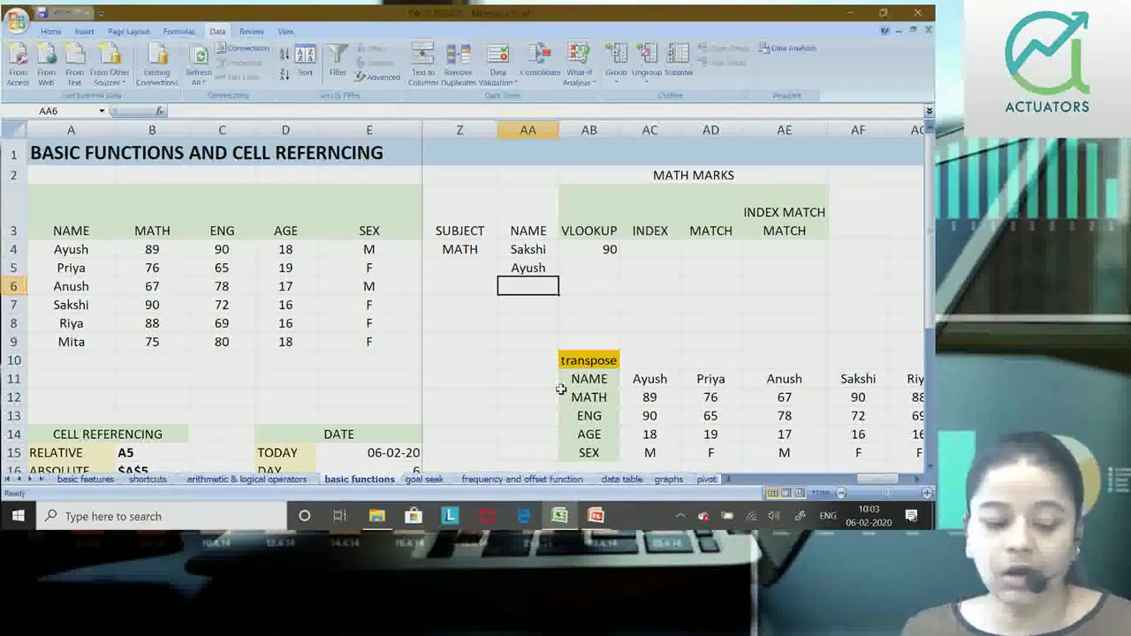
type("R")
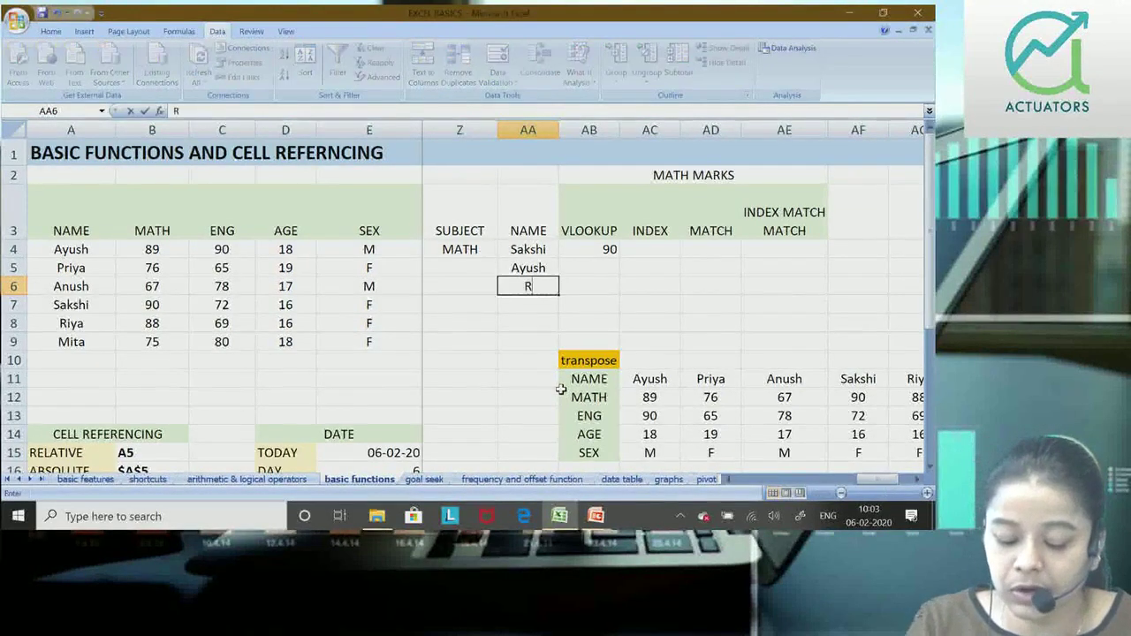
type("iya")
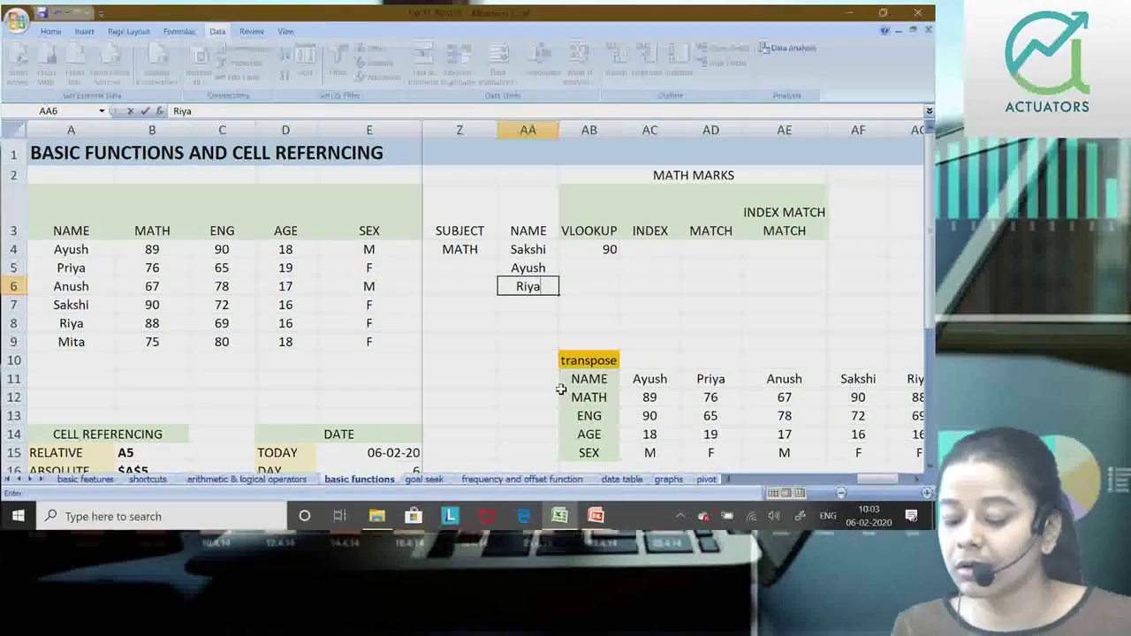
key("Tab")
key("Up")
key("Up")
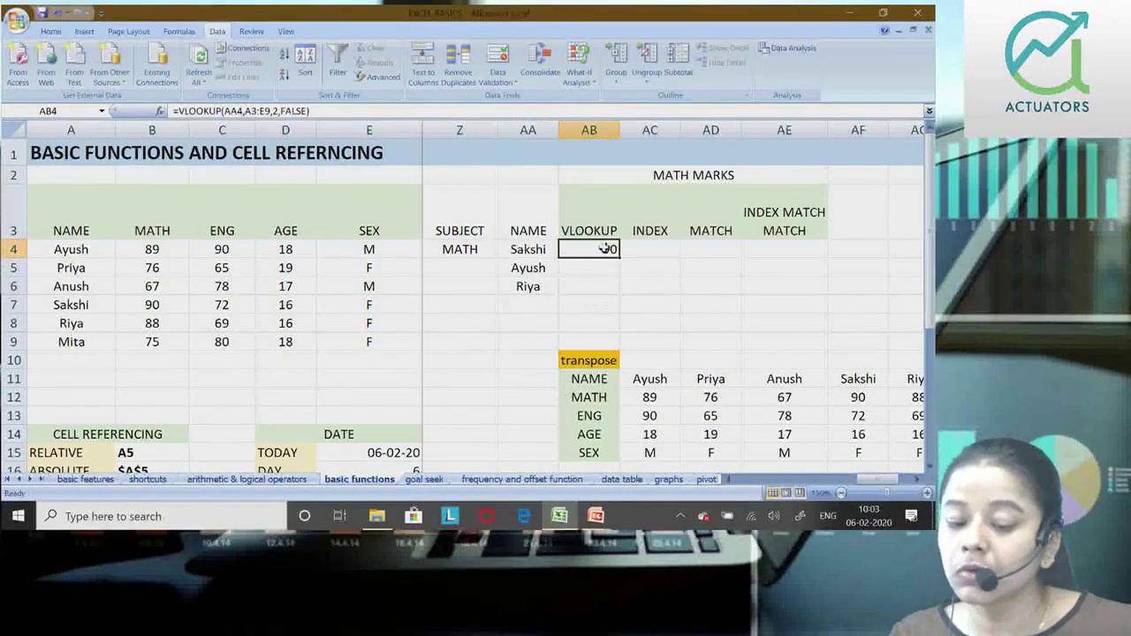
Change AB4 to =VLOOKUP(AA4,$A$3:$E$9,2,FALSE) with absolute A3 and E9 references.
double_click(592, 248)
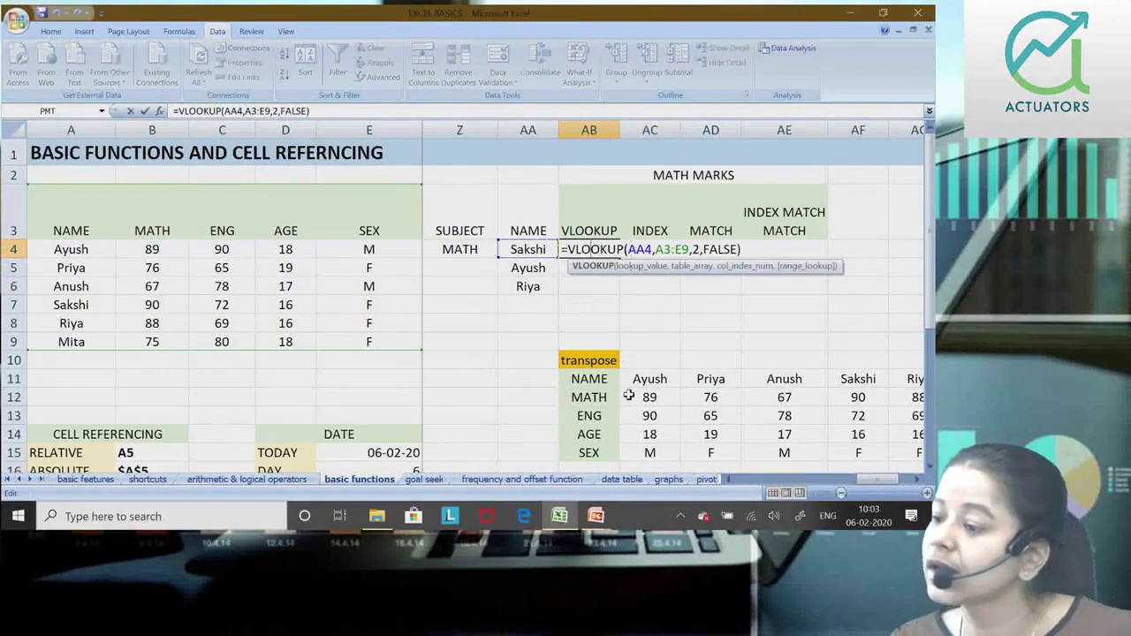
left_click(649, 251)
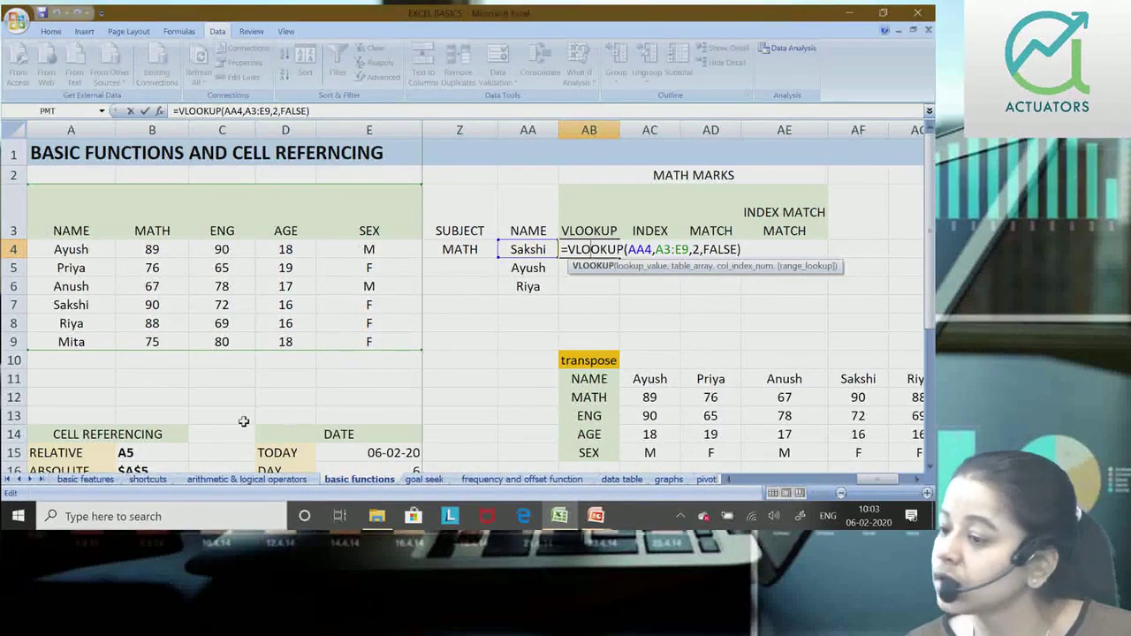
left_click(669, 249)
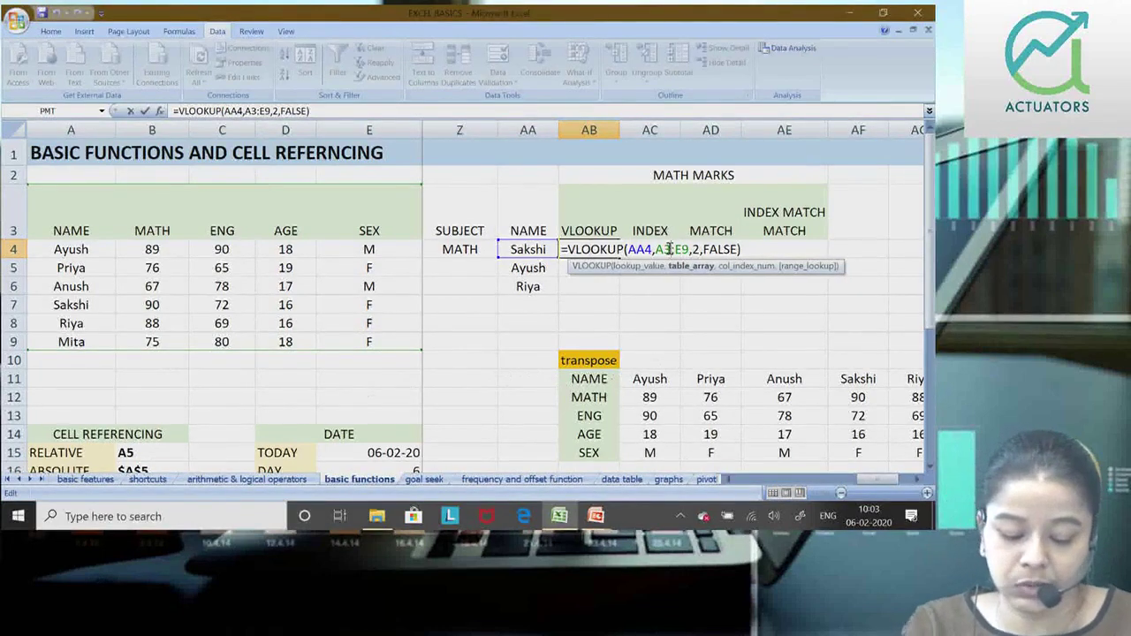
double_click(669, 249)
key("F4")
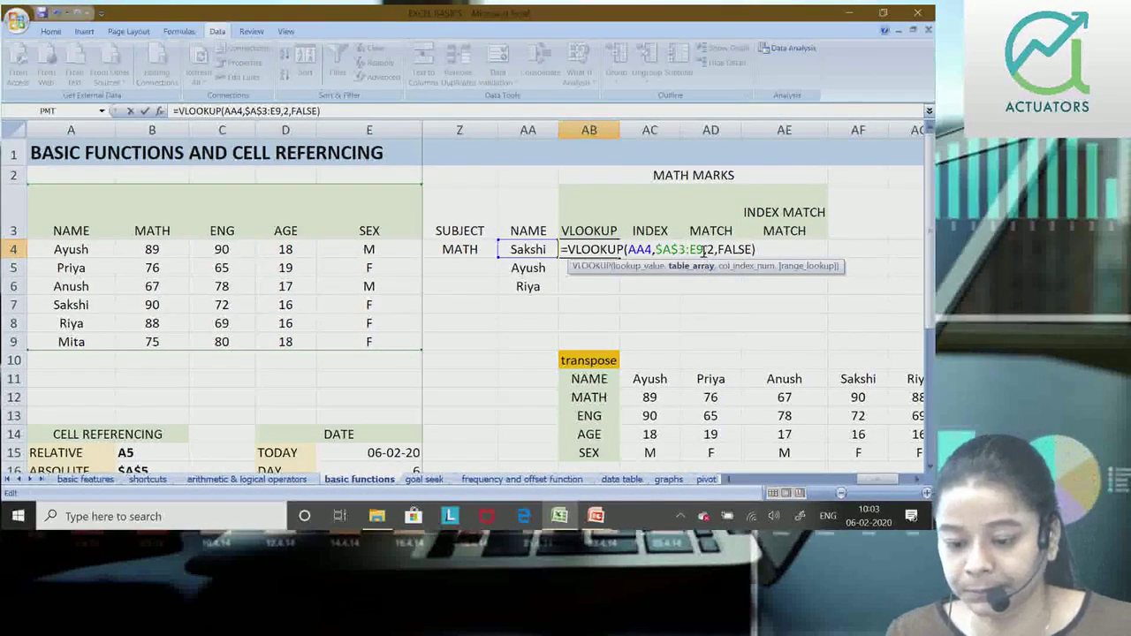
double_click(704, 250)
key("F4")
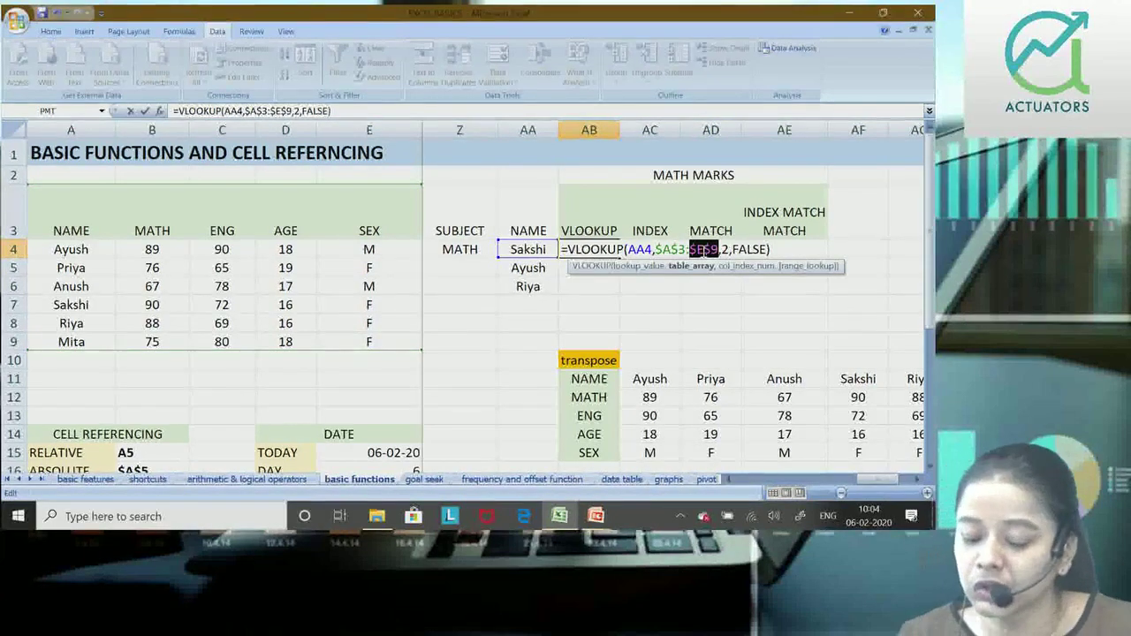
key("Return")
left_click(601, 251)
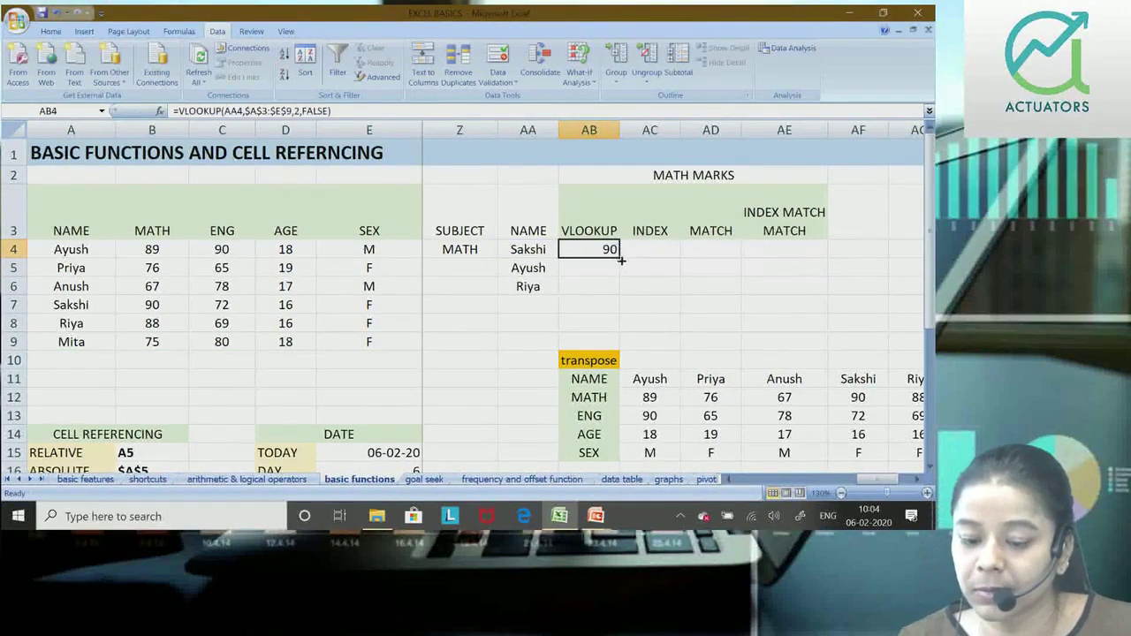
Fill the AB4 VLOOKUP down to AB6, giving 89 for Ayush and 88 for Riya.
left_click_drag(617, 303, 617, 301)
double_click(601, 268)
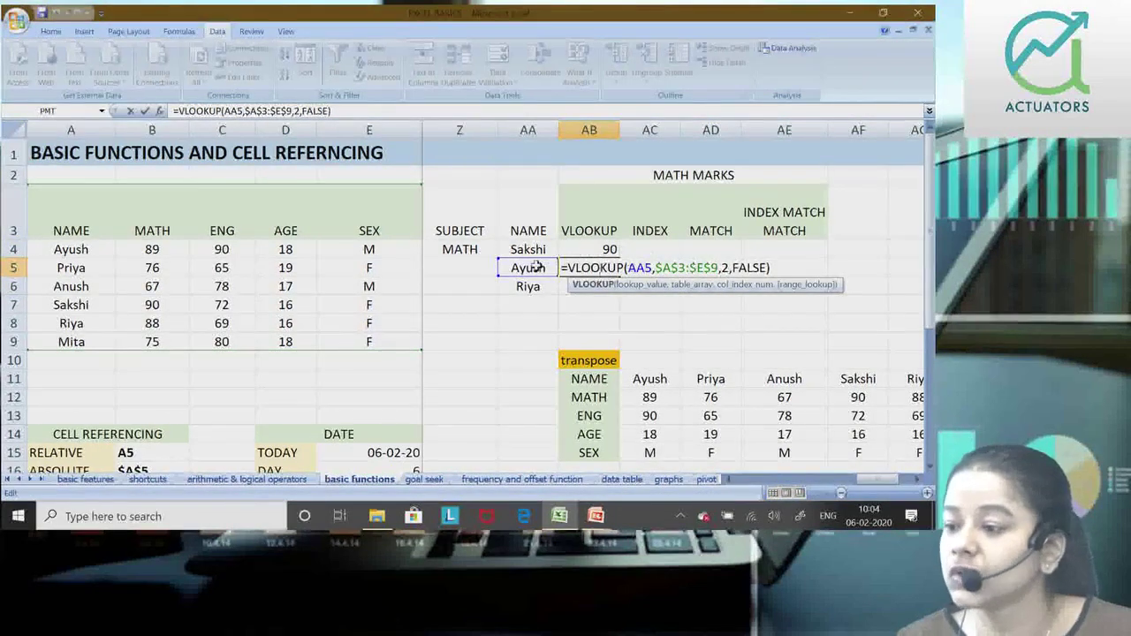
key("Return")
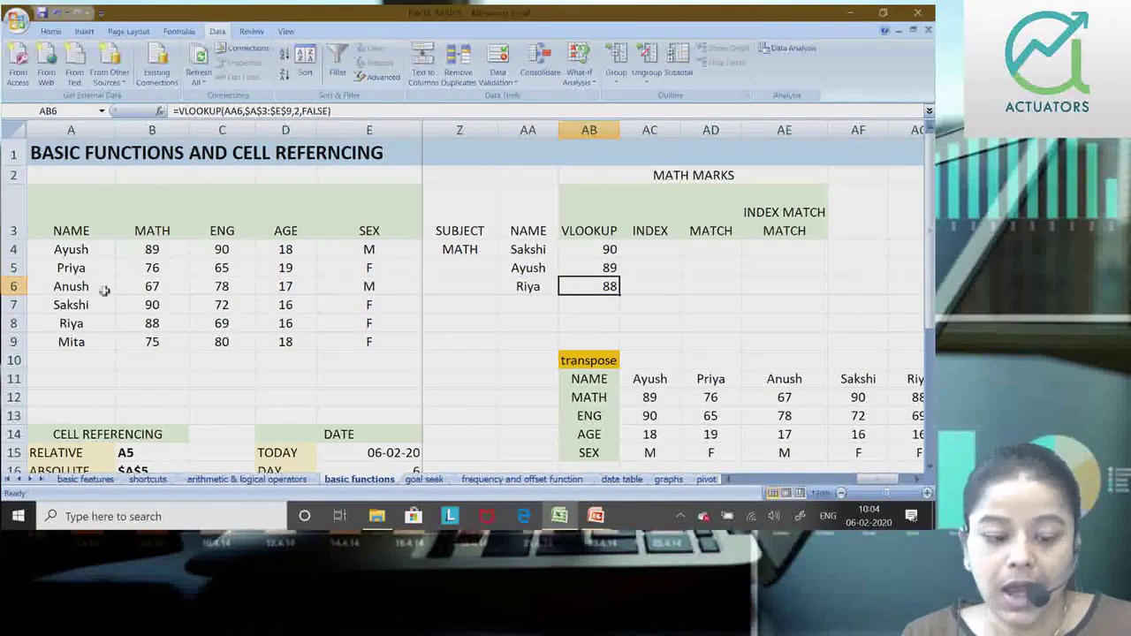
left_click(126, 251)
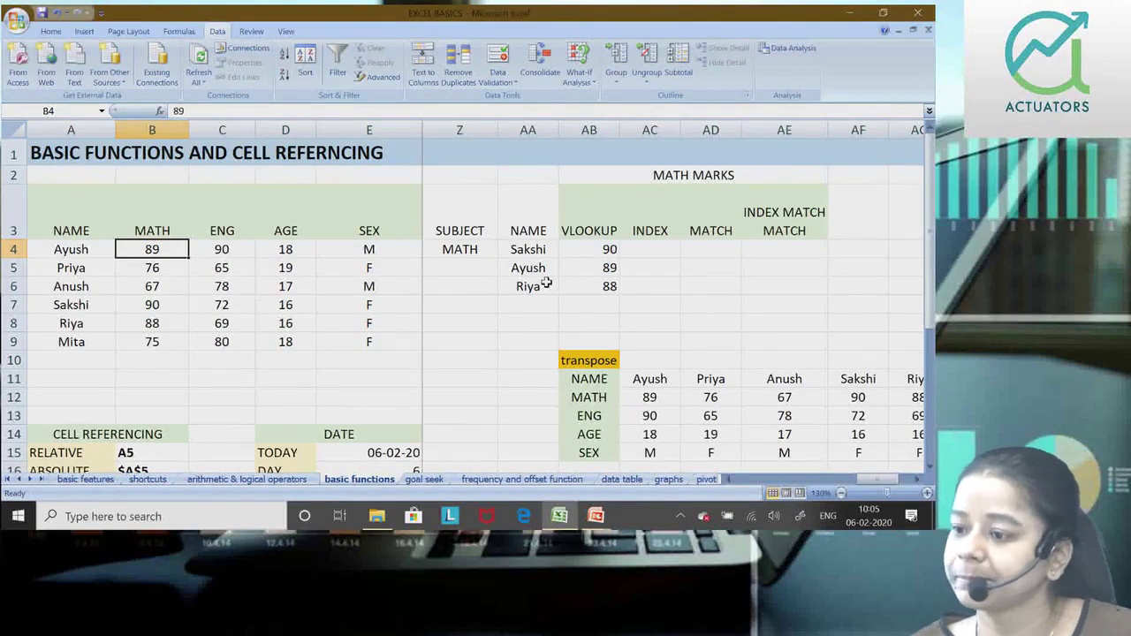
Type =INDEX into AC4, then erase it and reselect the VLOOKUP cell AB4.
key("Down")
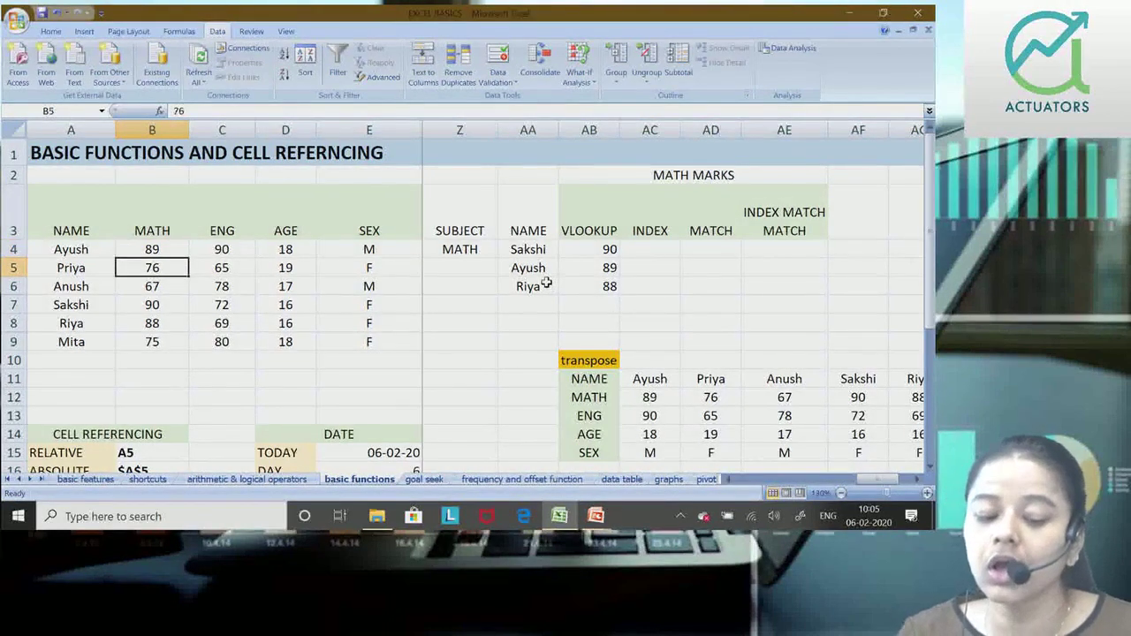
left_click(659, 253)
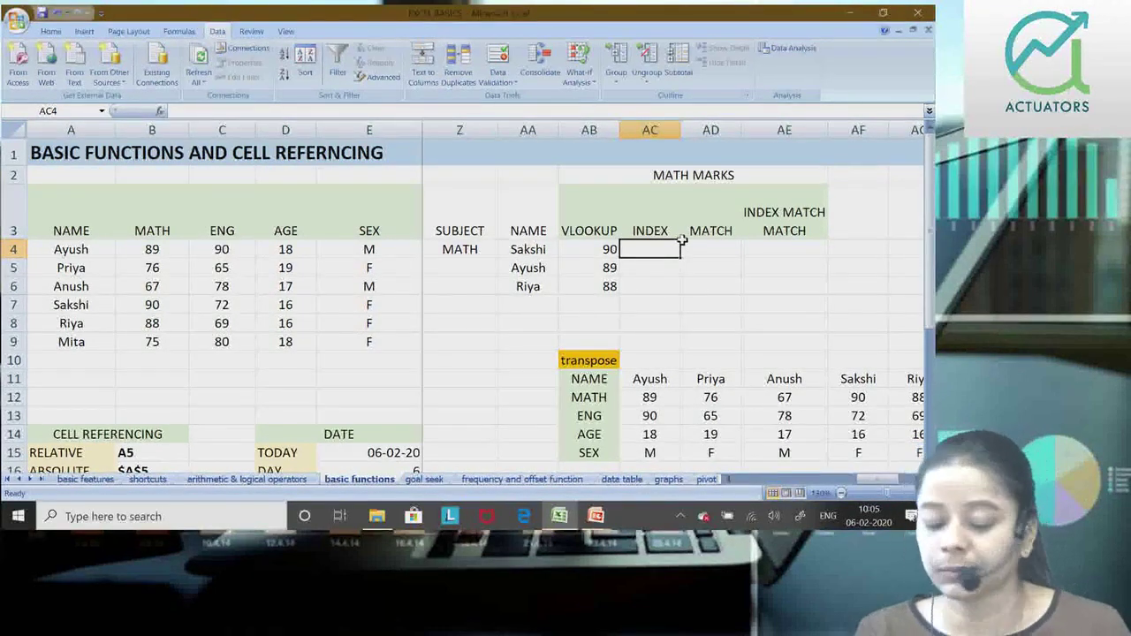
type("=INDEX")
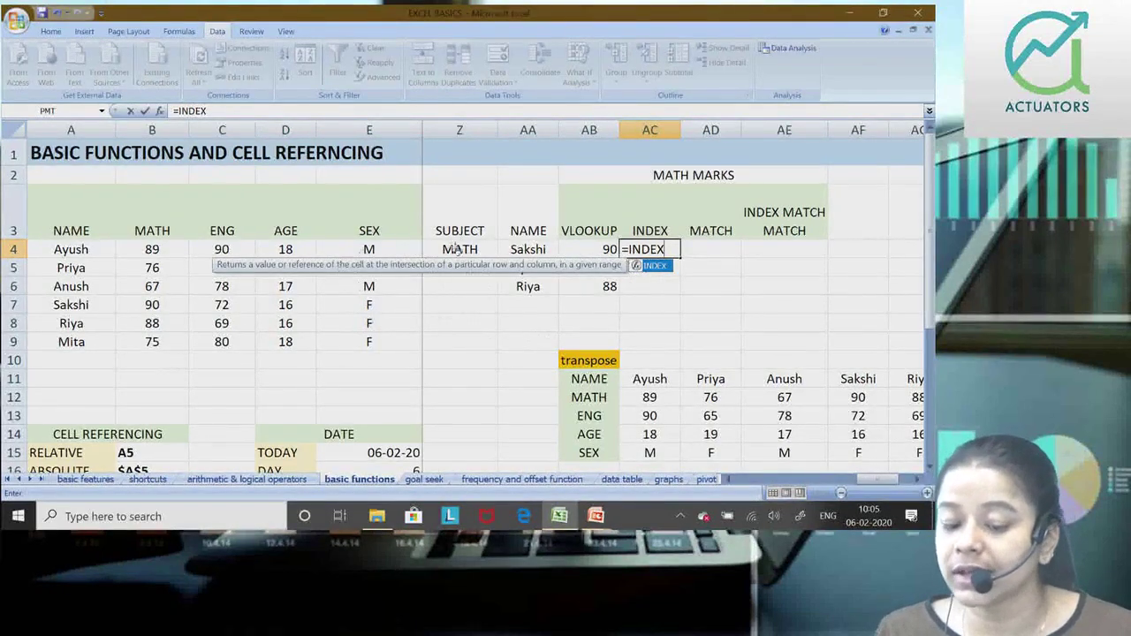
key("BackSpace")
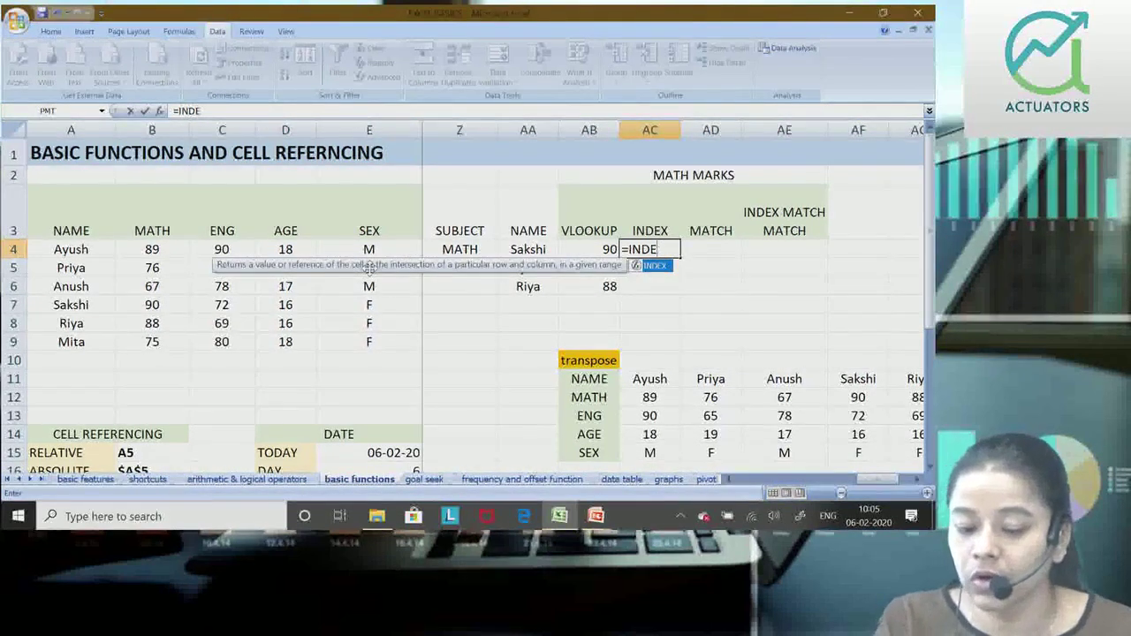
key("BackSpace")
key("BackSpace")
key("BackSpace")
key("BackSpace")
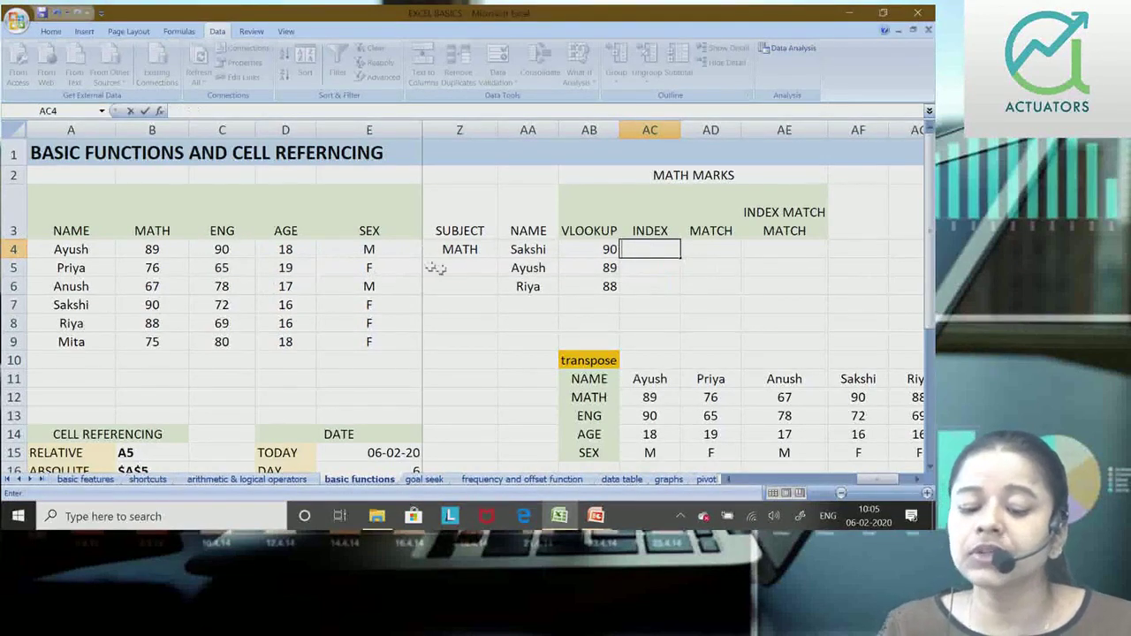
left_click(583, 248)
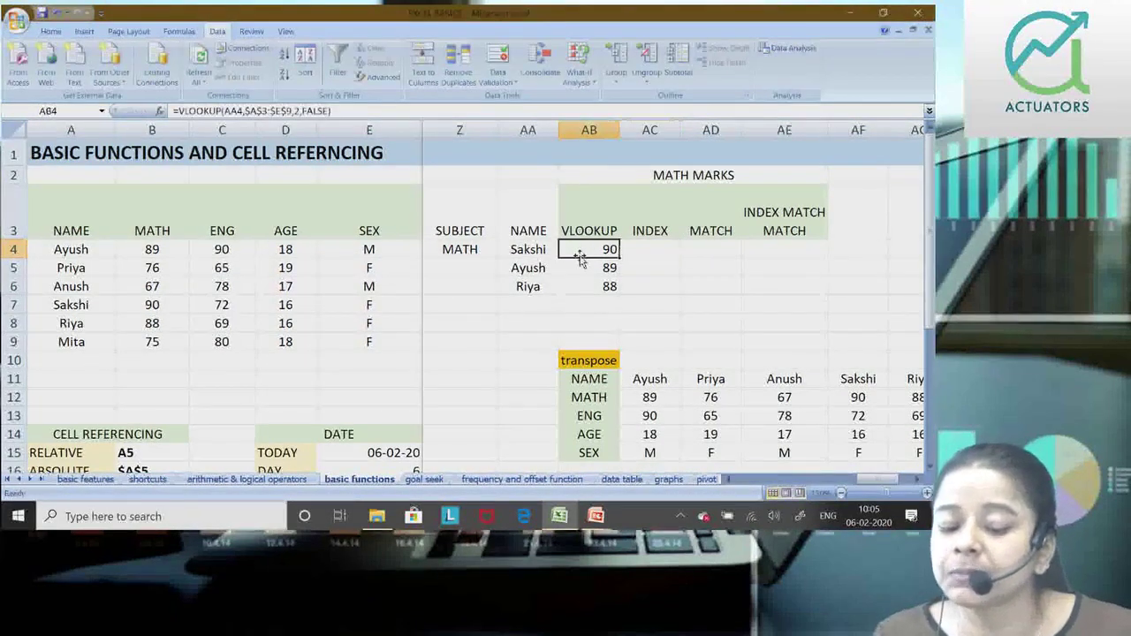
double_click(577, 251)
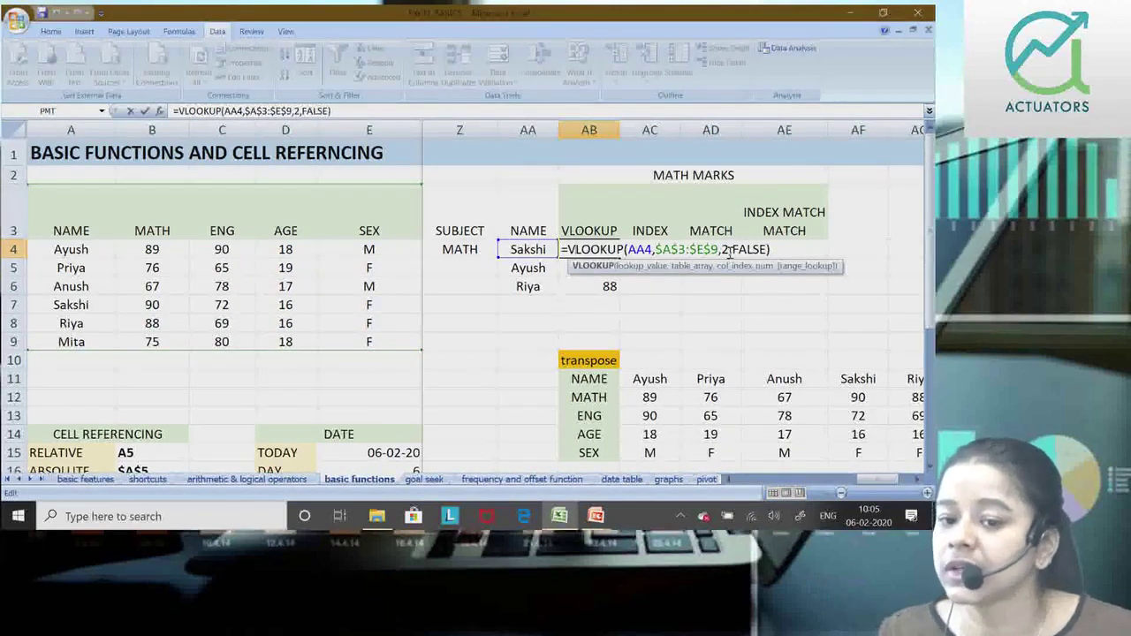
key("Return")
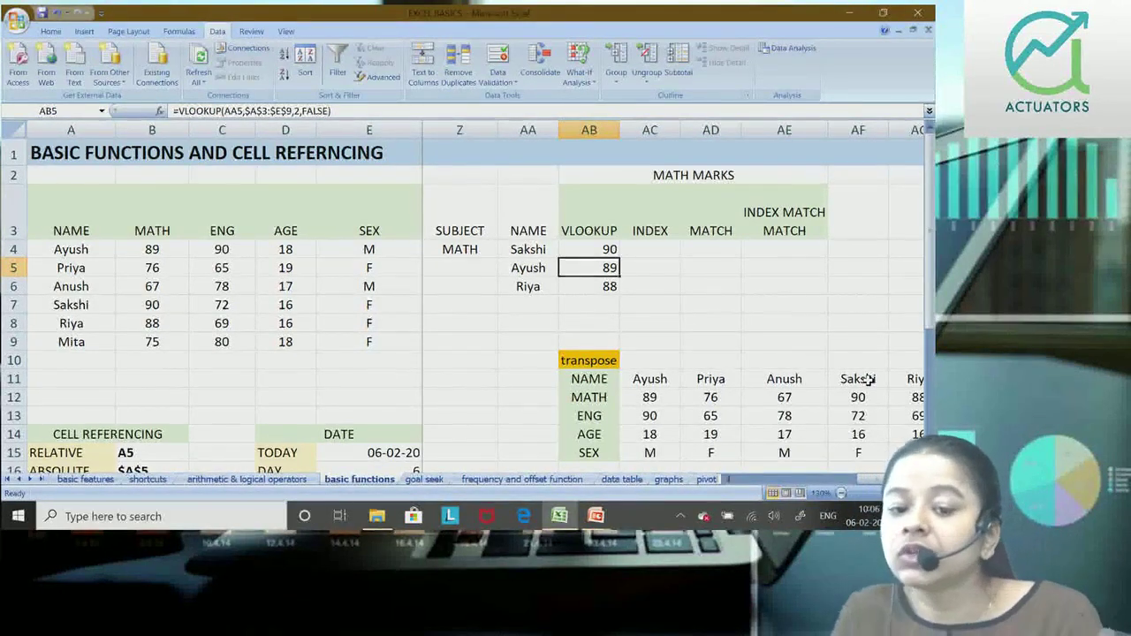
left_click(493, 252)
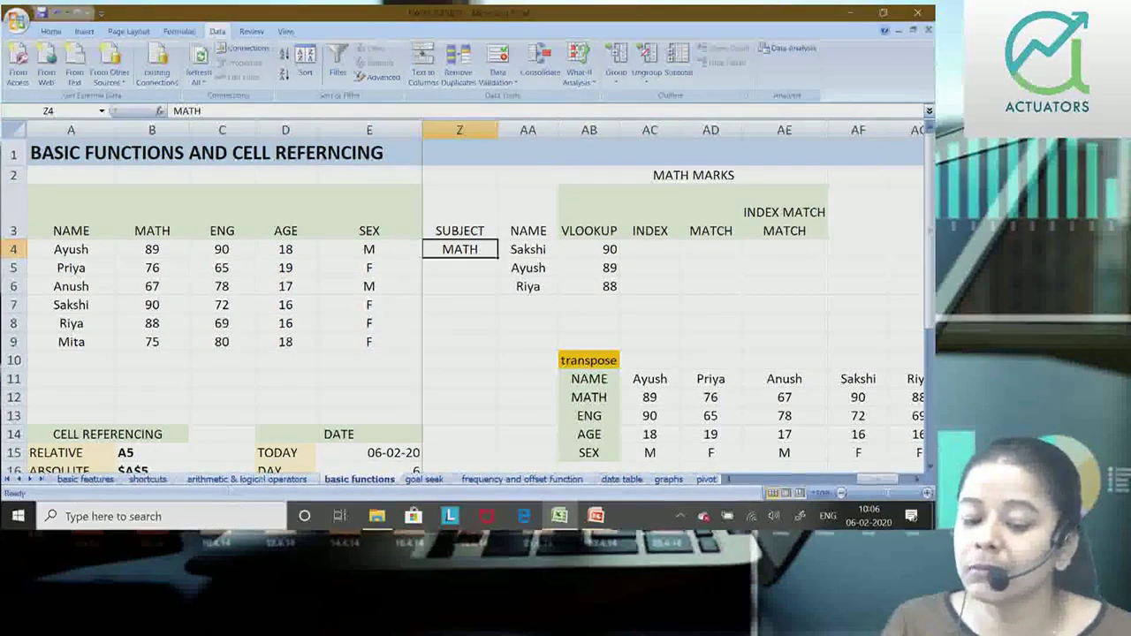
left_click(576, 261)
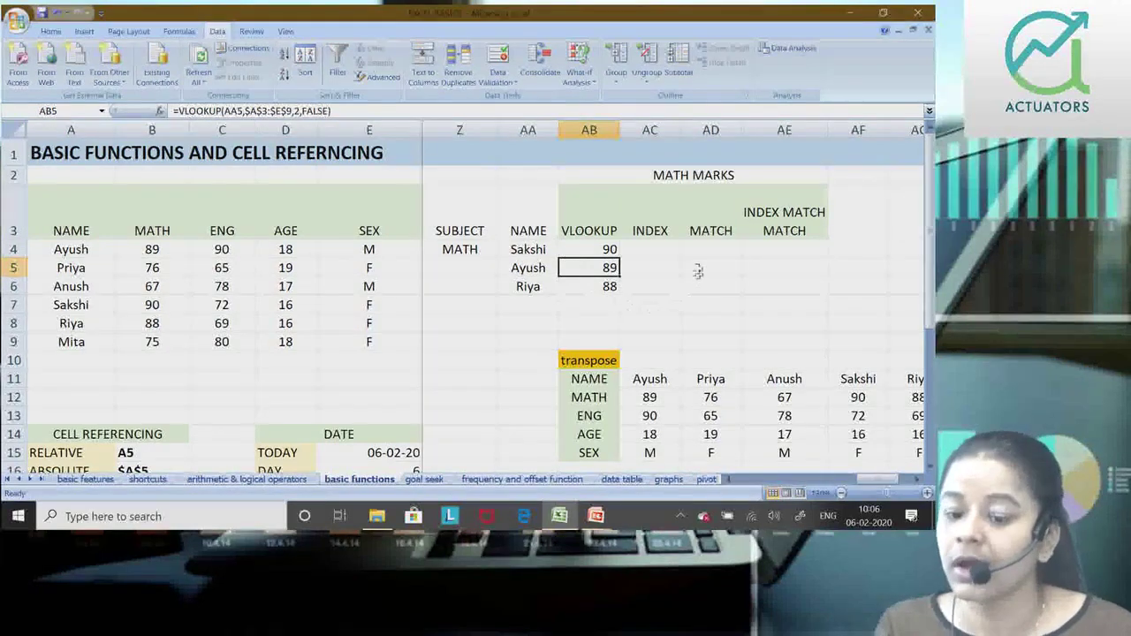
left_click(661, 254)
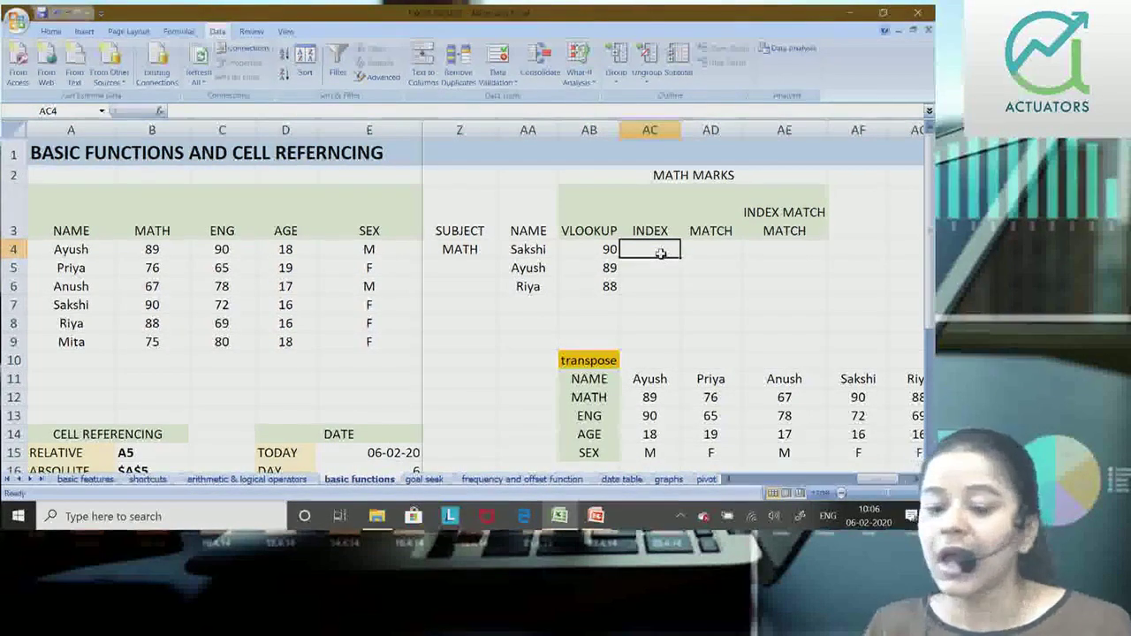
left_click(520, 281)
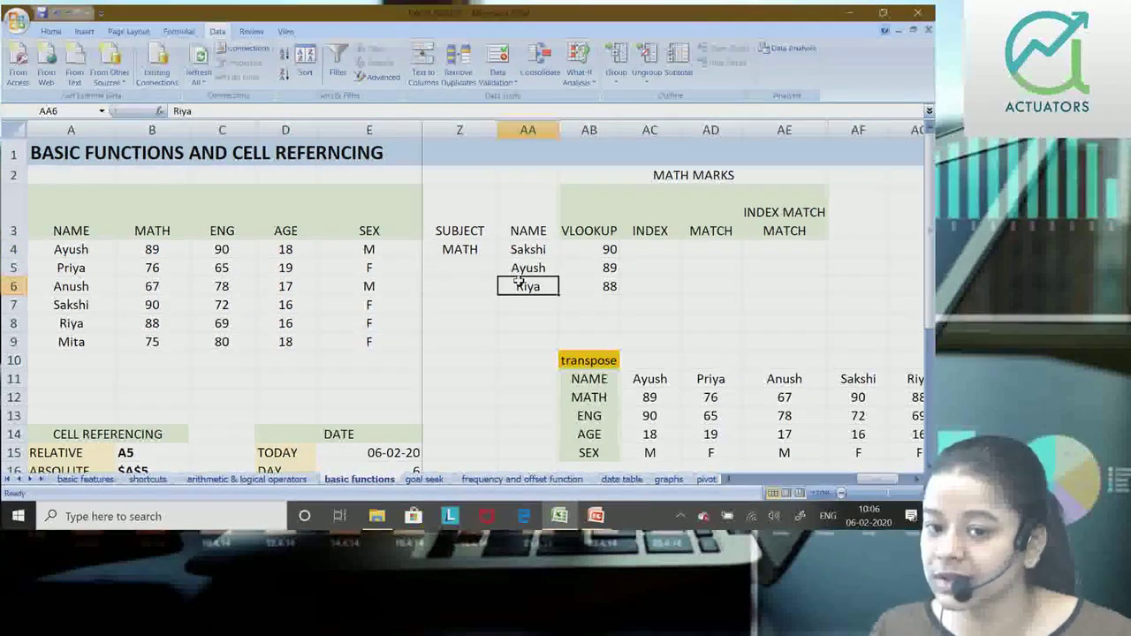
left_click(460, 245)
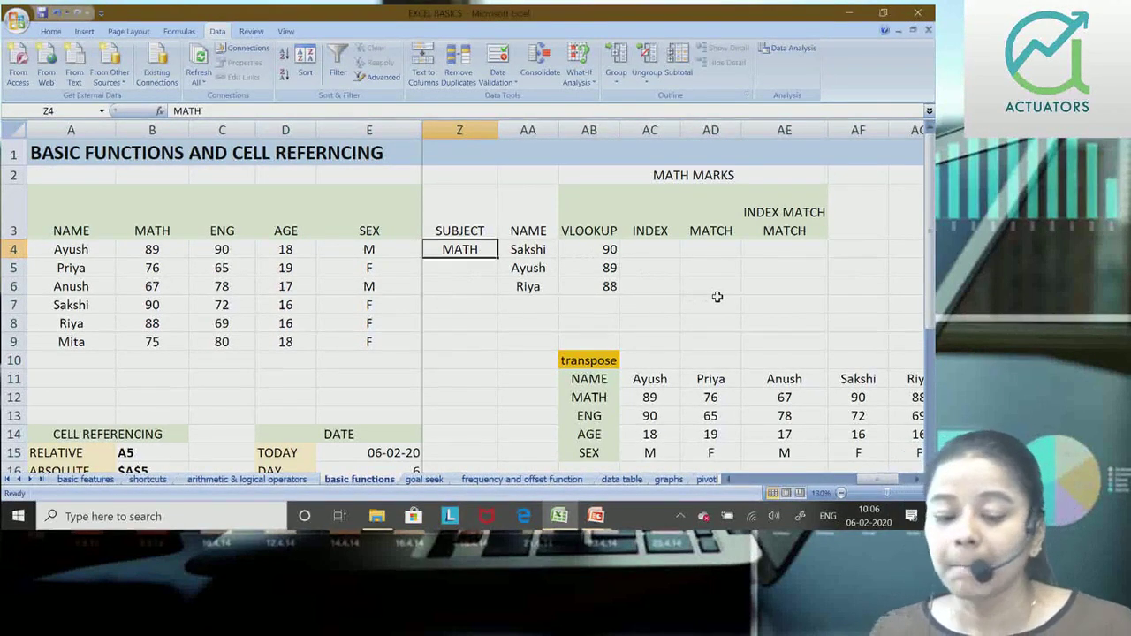
Highlight the ENG column and Anush's row to illustrate rows and columns, then start =INDEX( in AC4.
left_click(668, 246)
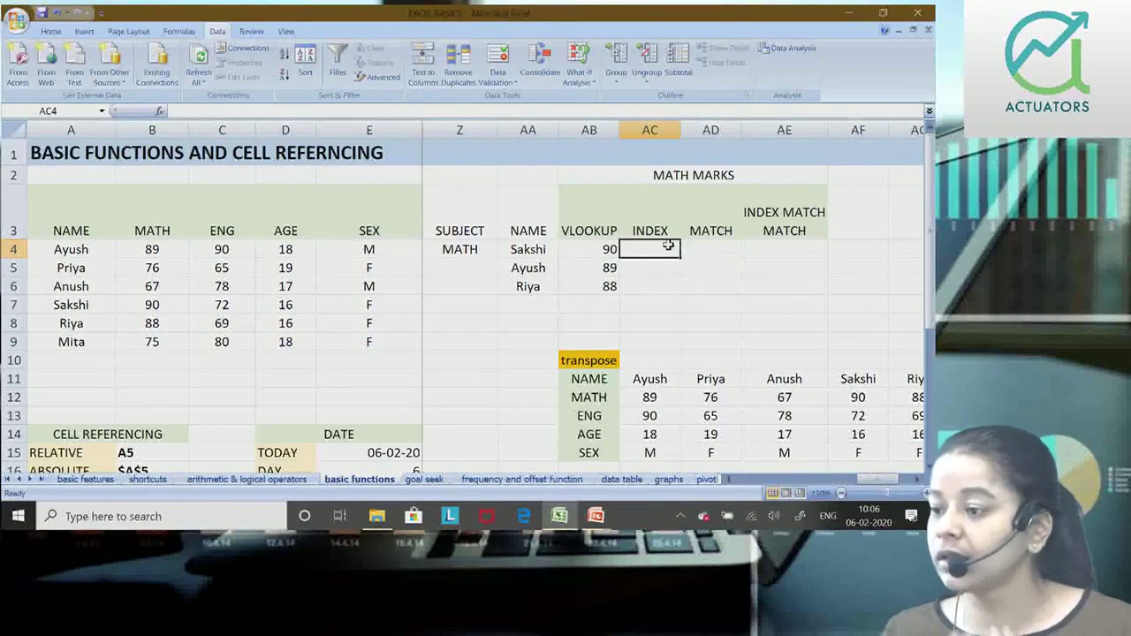
left_click_drag(223, 228, 230, 354)
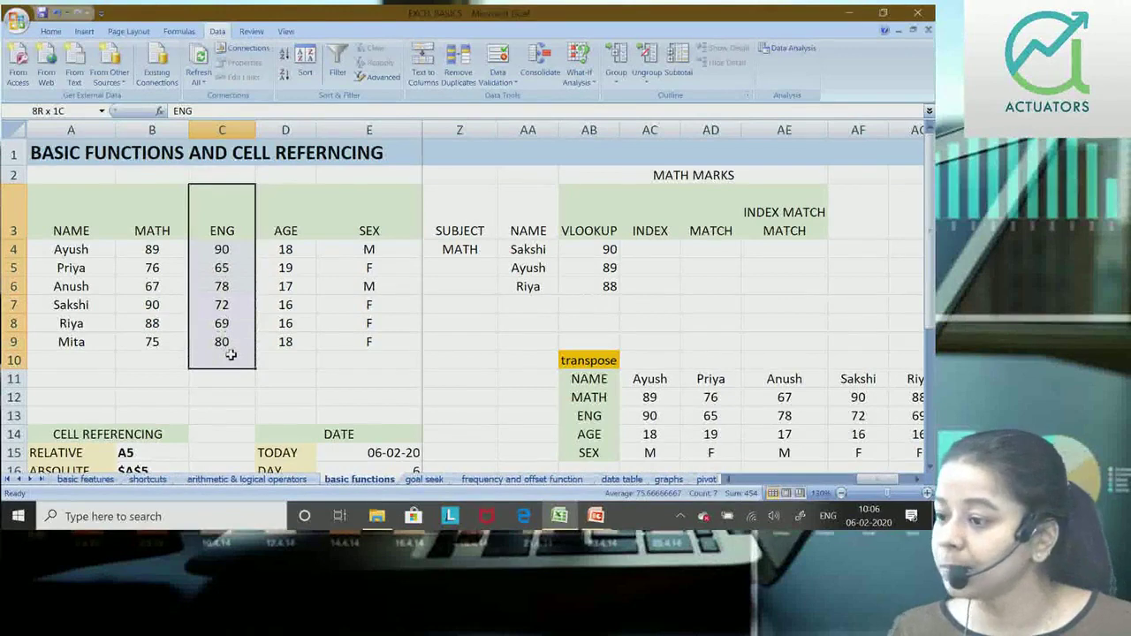
left_click_drag(53, 288, 393, 288)
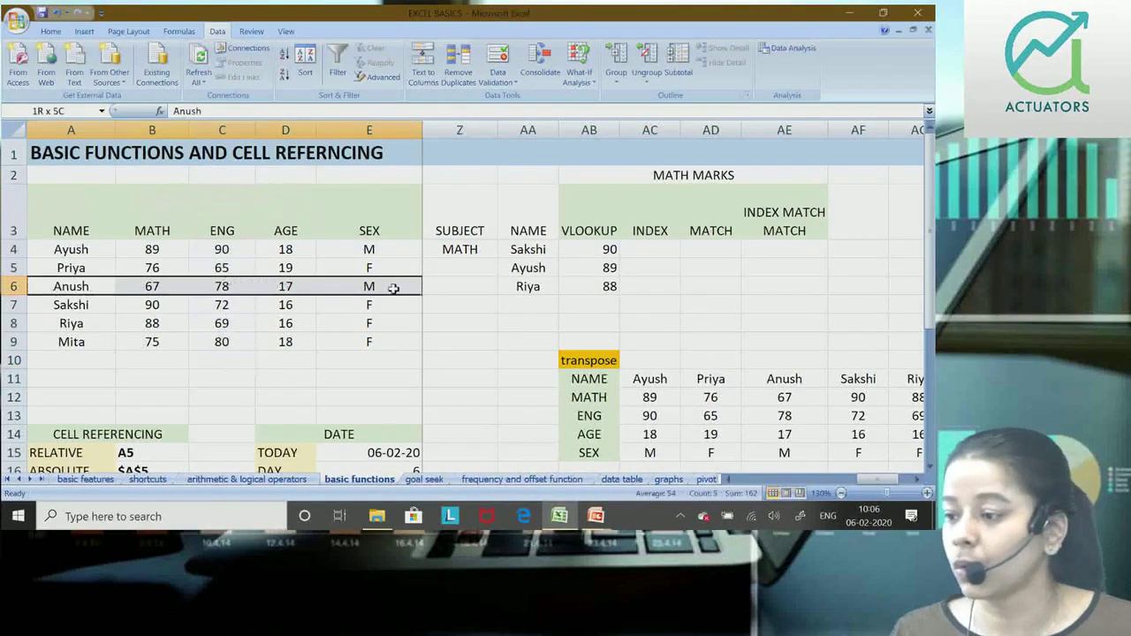
left_click(235, 282)
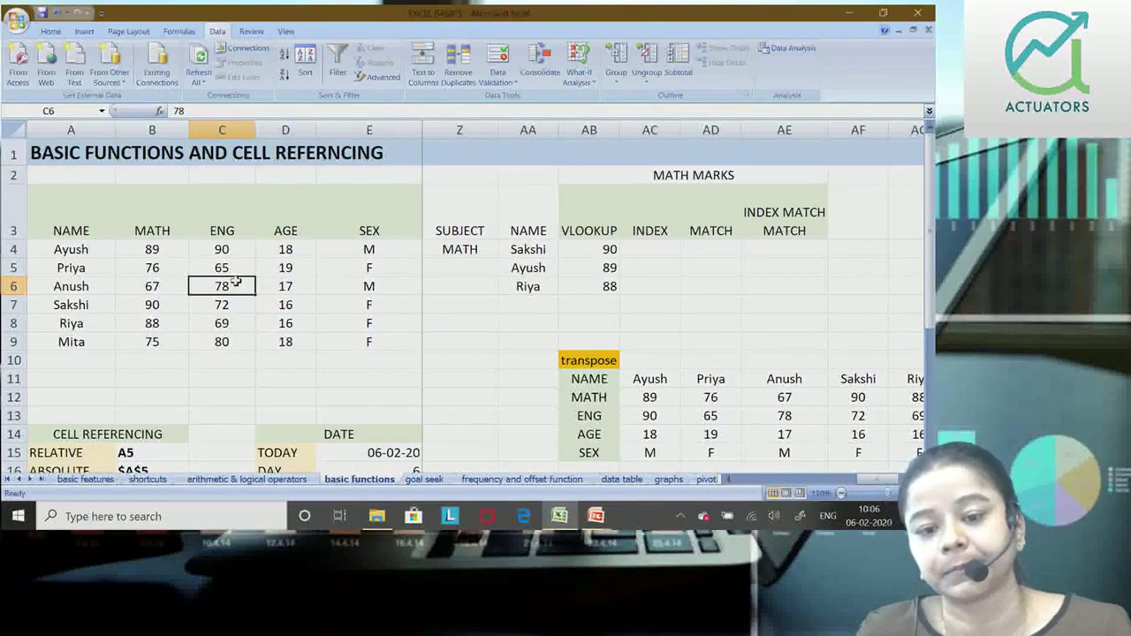
left_click_drag(222, 221, 221, 345)
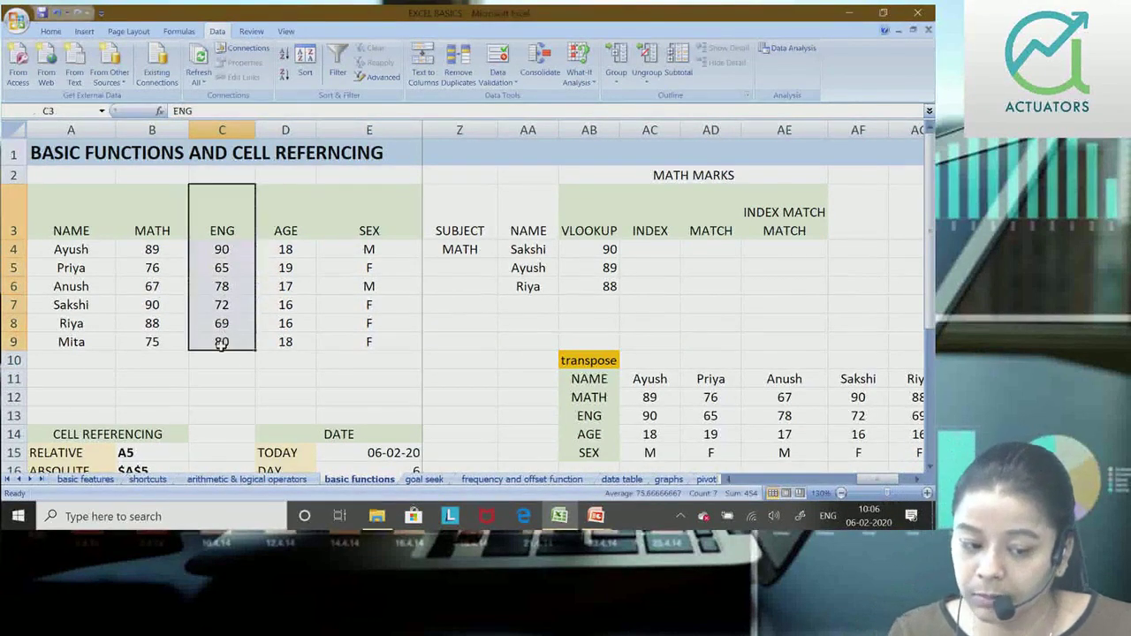
left_click_drag(56, 286, 365, 287)
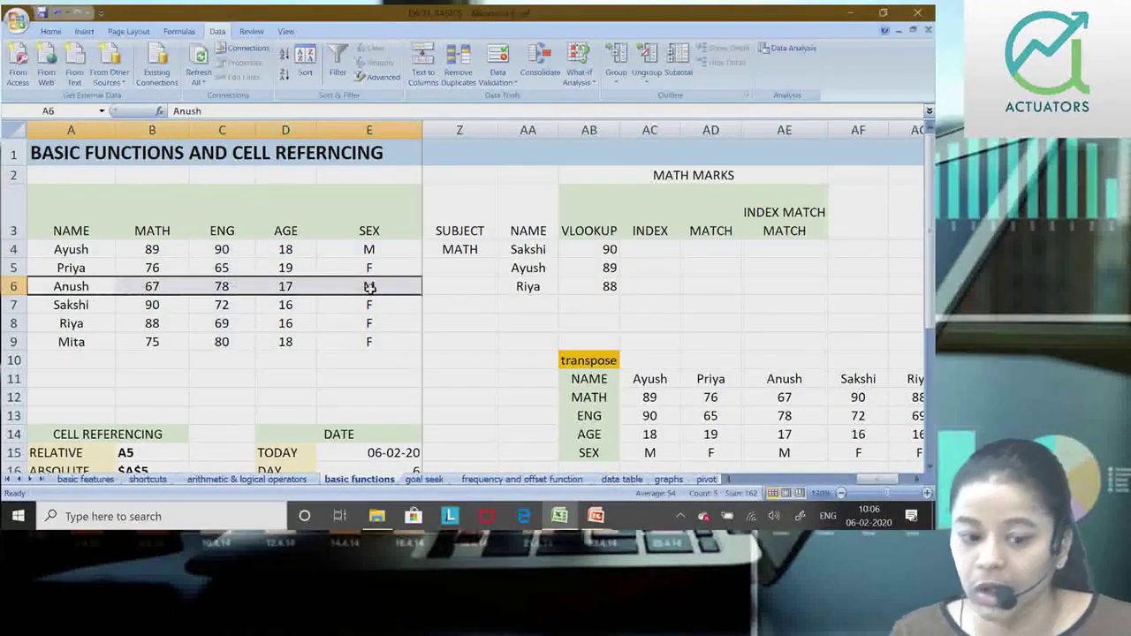
left_click(223, 280)
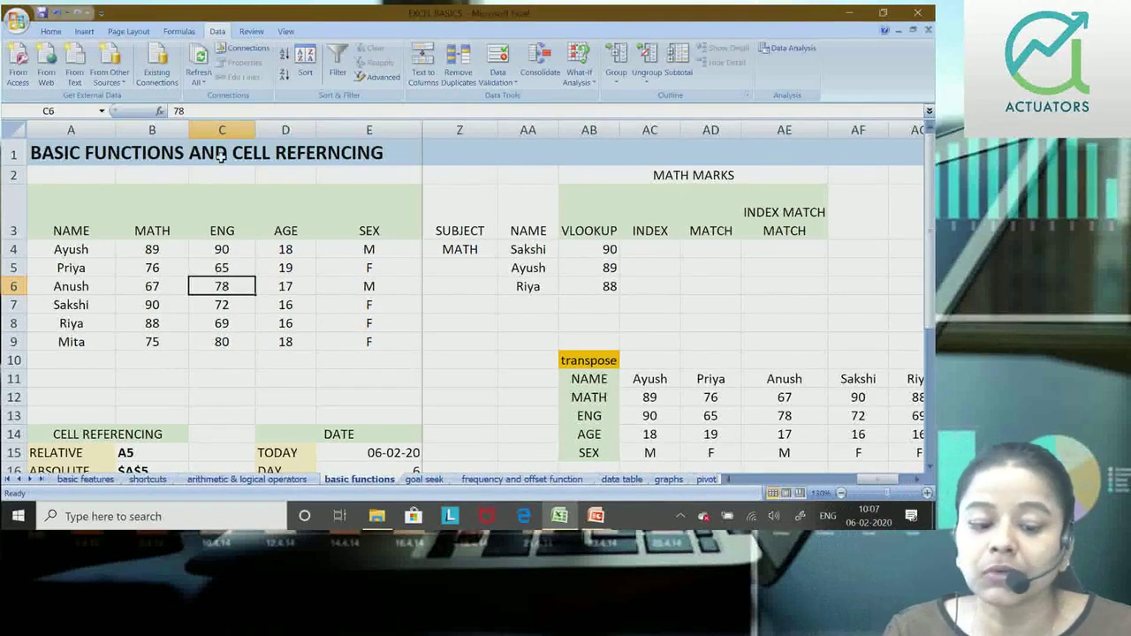
left_click_drag(222, 156, 233, 394)
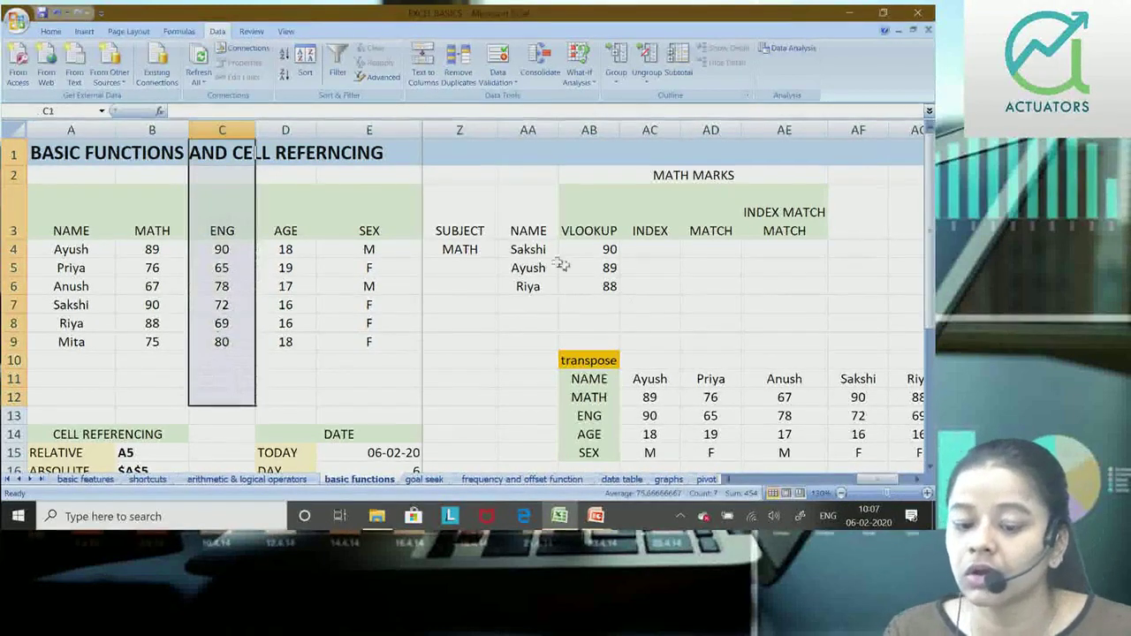
mouse_move(555, 265)
left_mouse_down()
mouse_move(838, 250)
mouse_move(848, 270)
left_mouse_up()
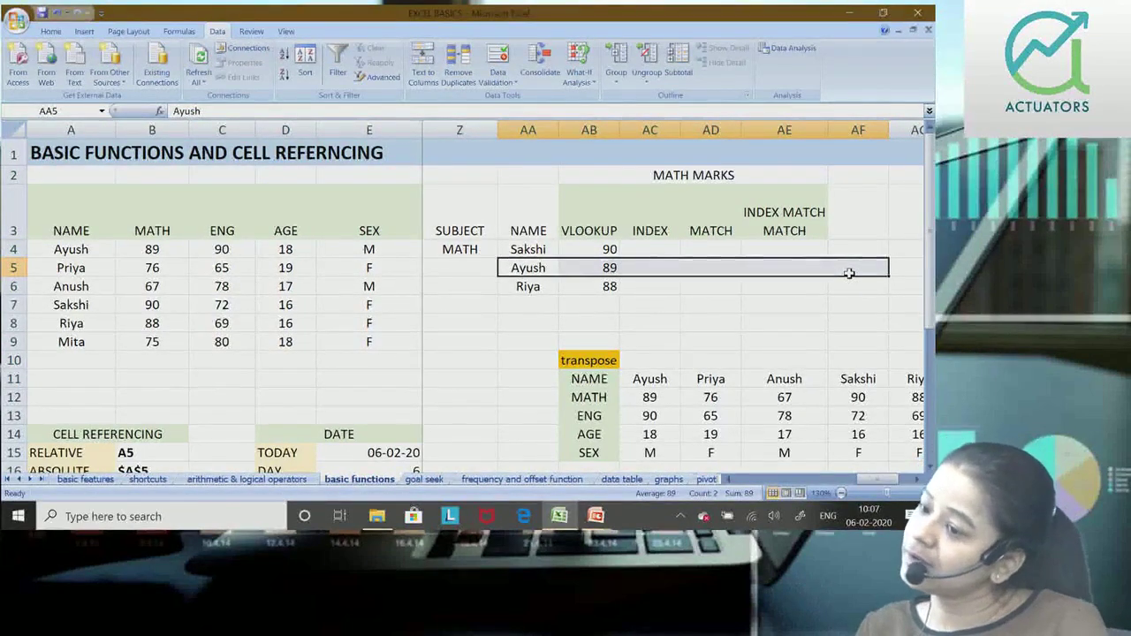
left_click(650, 249)
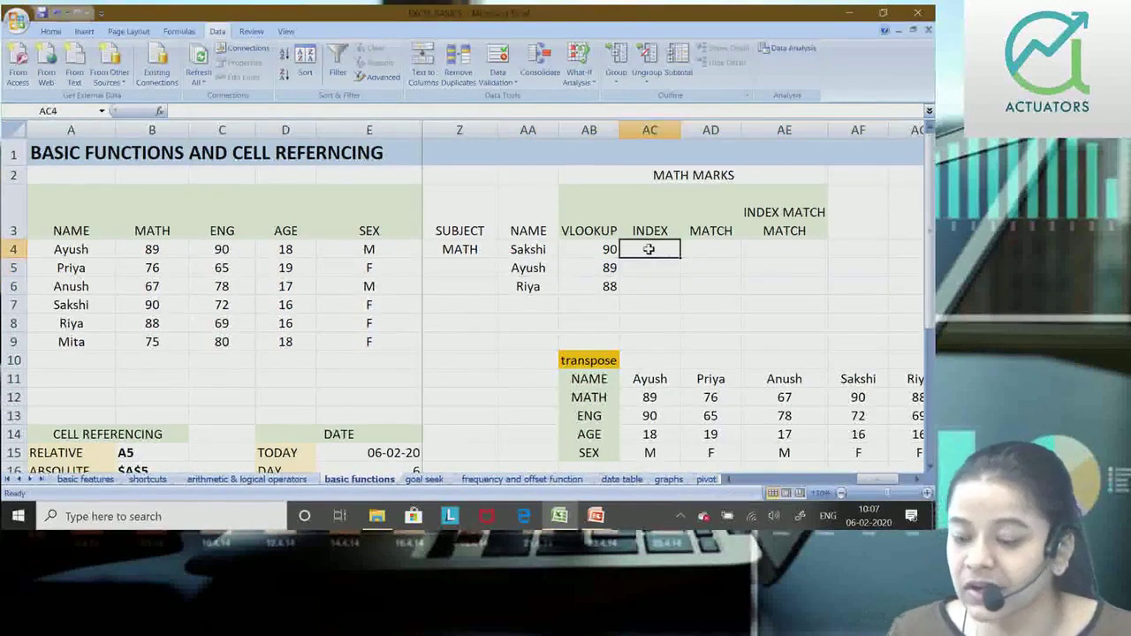
type("=IN")
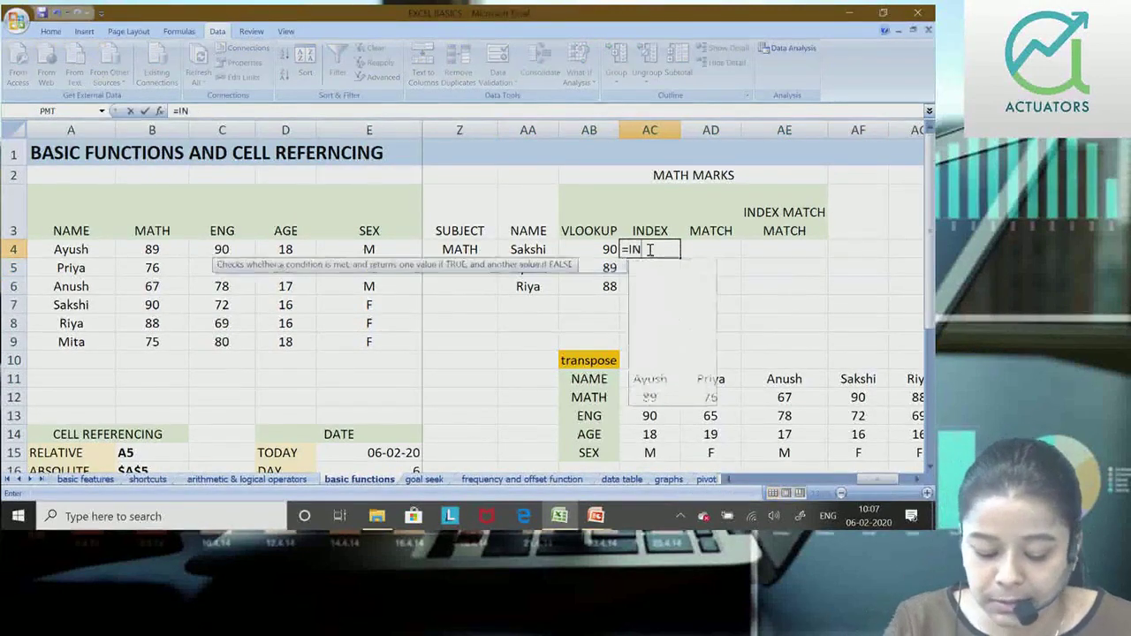
type("DEX(")
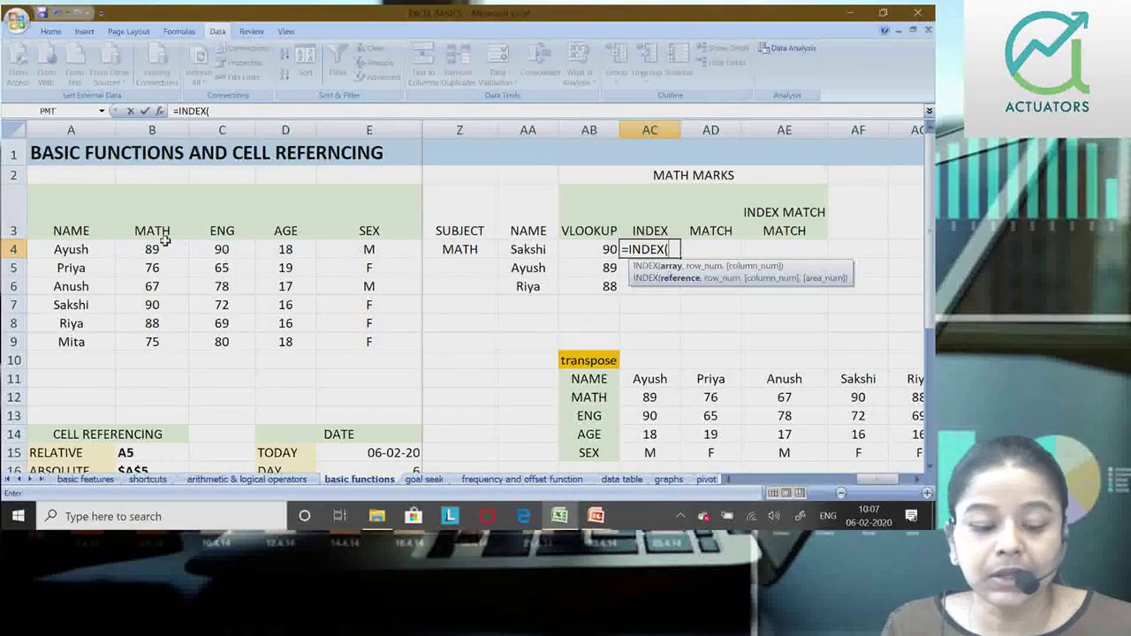
Complete =INDEX(A3:E9,2,2) in AC4 so it returns 89.
mouse_move(120, 212)
left_mouse_down()
mouse_move(376, 251)
mouse_move(370, 344)
left_mouse_up()
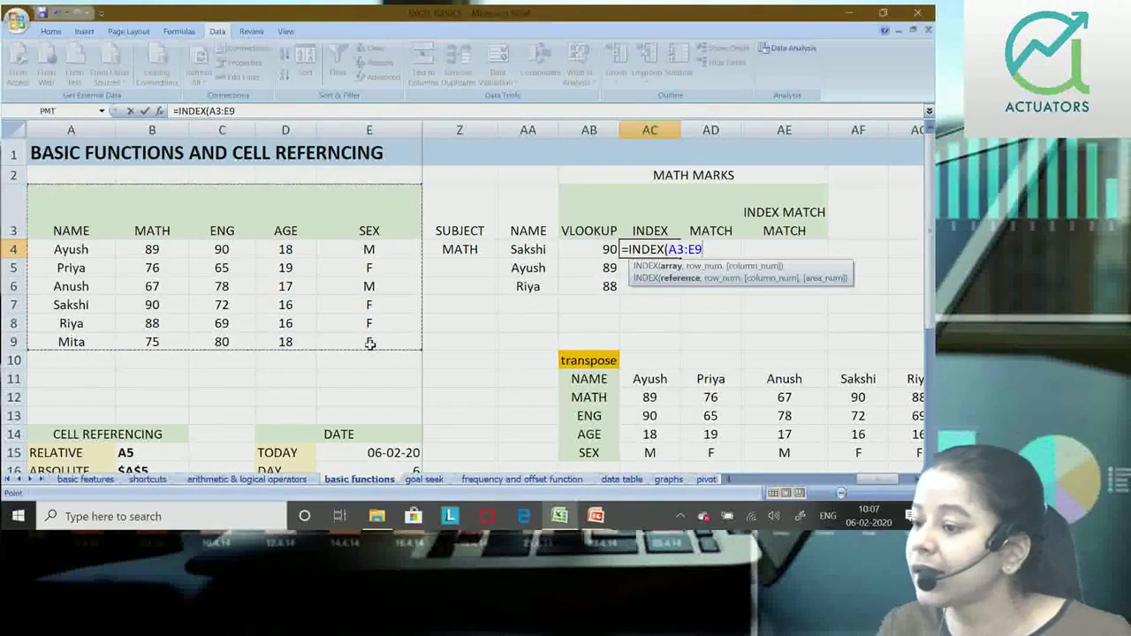
type(",")
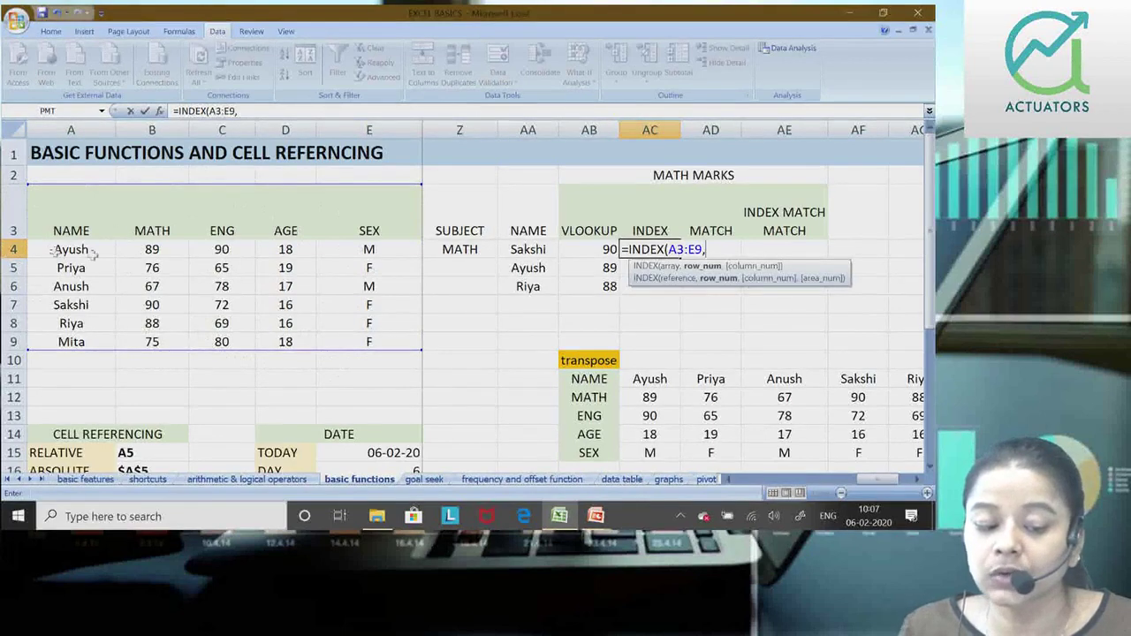
type("2")
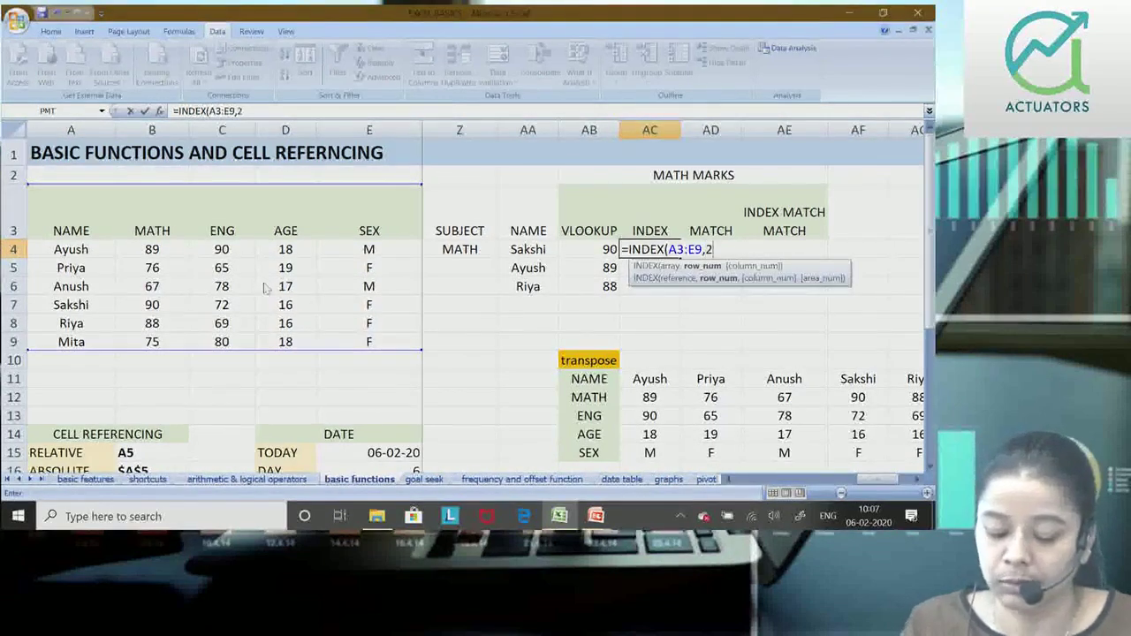
type(",")
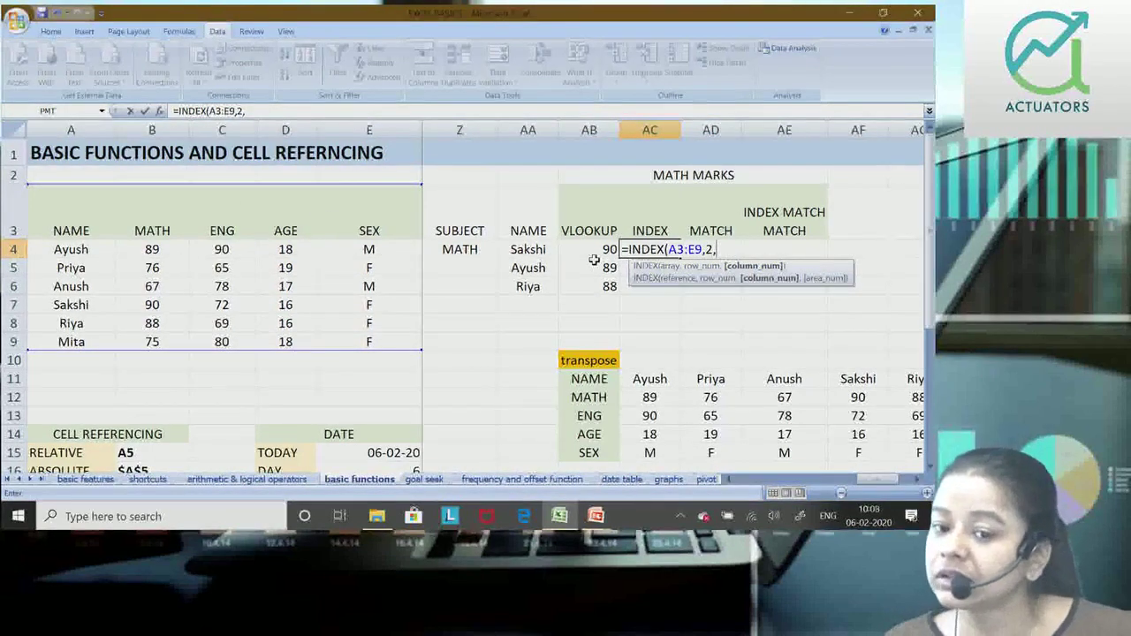
type("2")
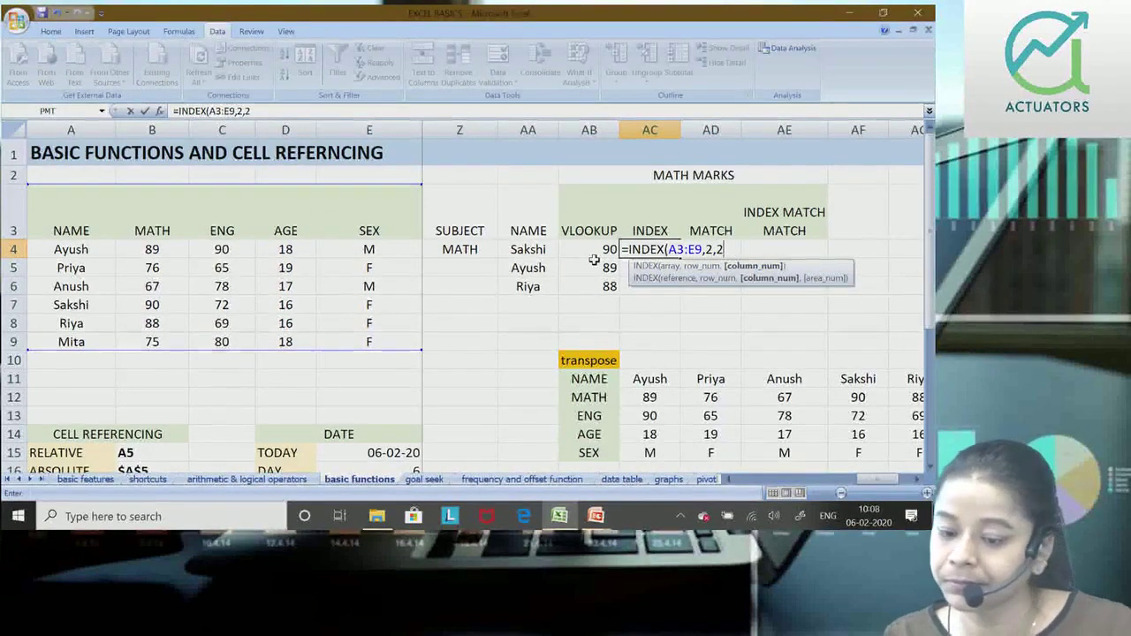
type(")")
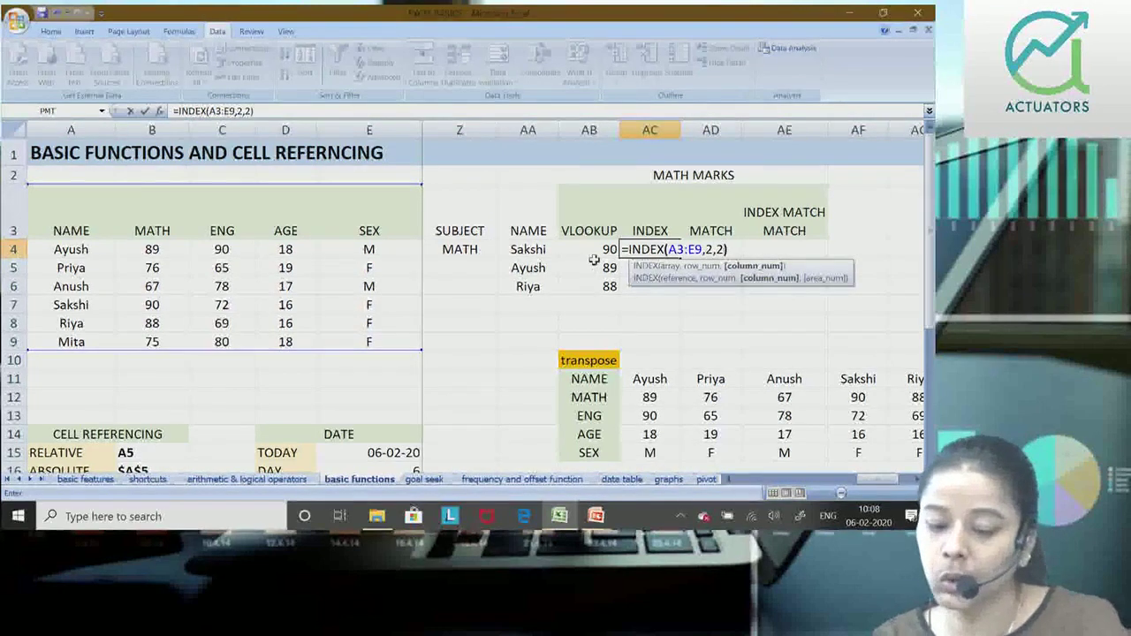
key("Return")
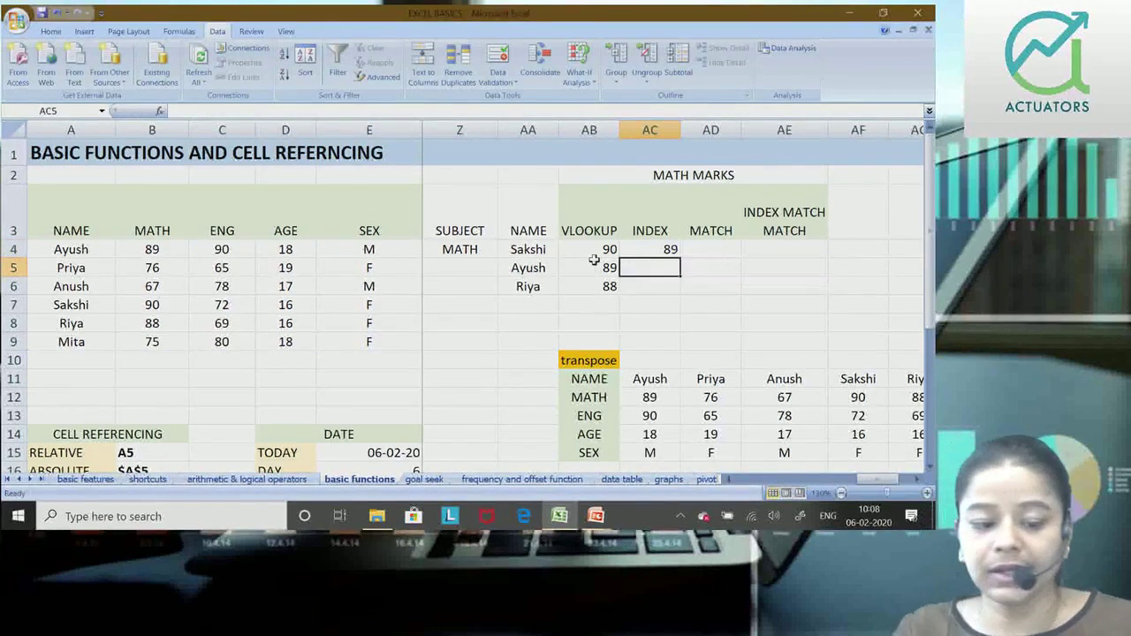
Highlight Ayush's row A4:E4 and the MATH column to locate his mark 89.
left_click(152, 252)
left_click_drag(71, 250, 367, 252)
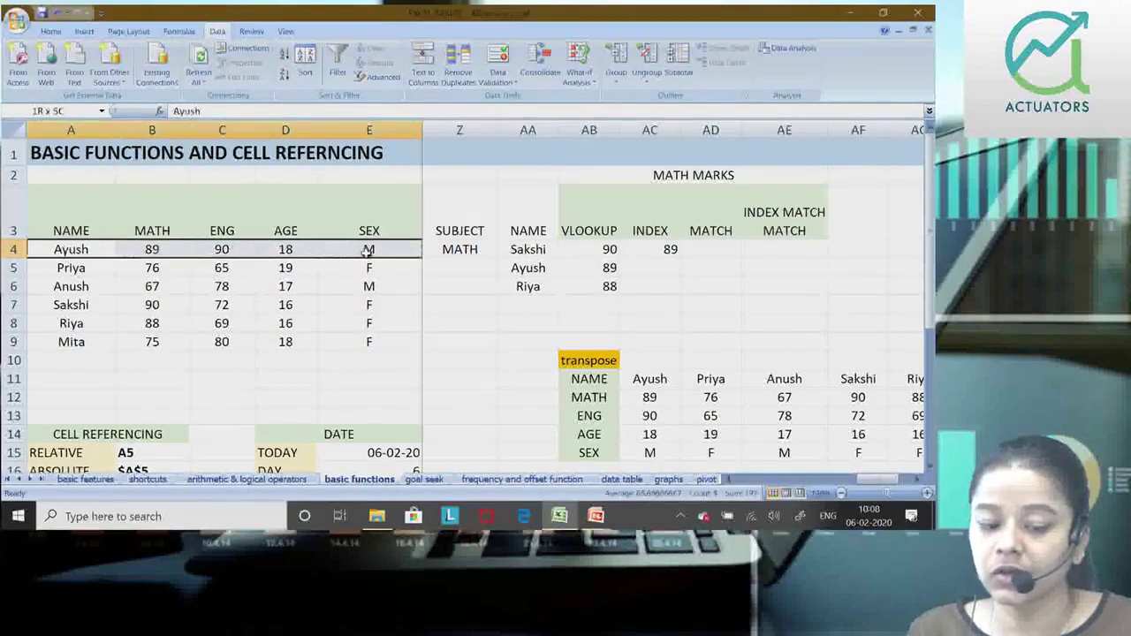
left_click_drag(152, 231, 146, 349)
left_click(165, 249)
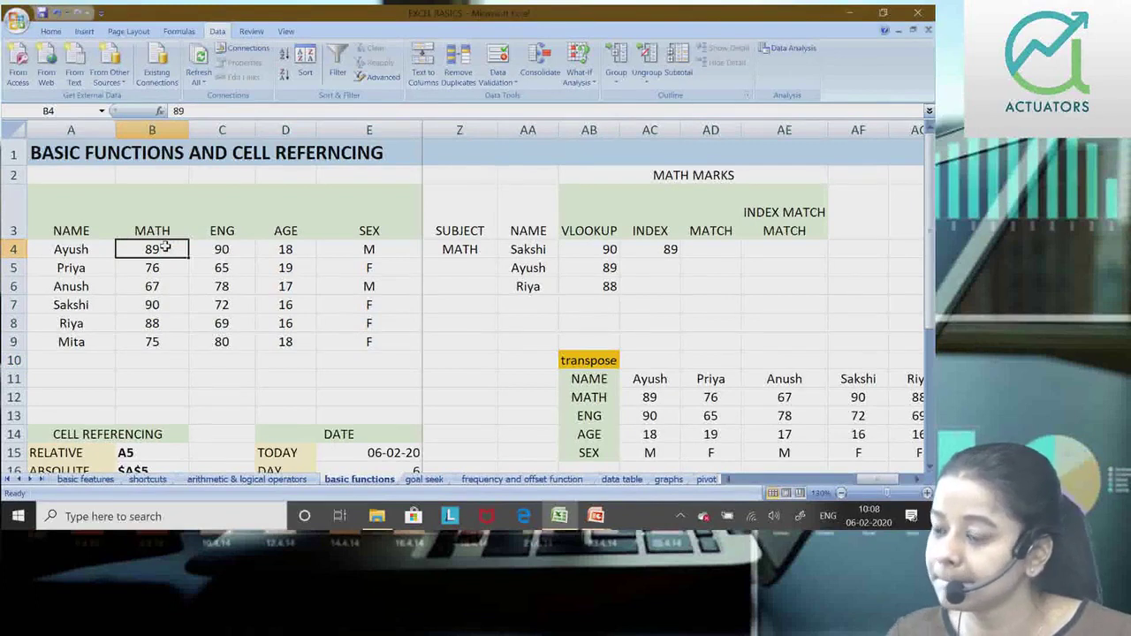
Confirm AC4's =INDEX(A3:E9,2,2) still returns 89, then start =INDEX( in AC5.
left_click(670, 249)
double_click(669, 249)
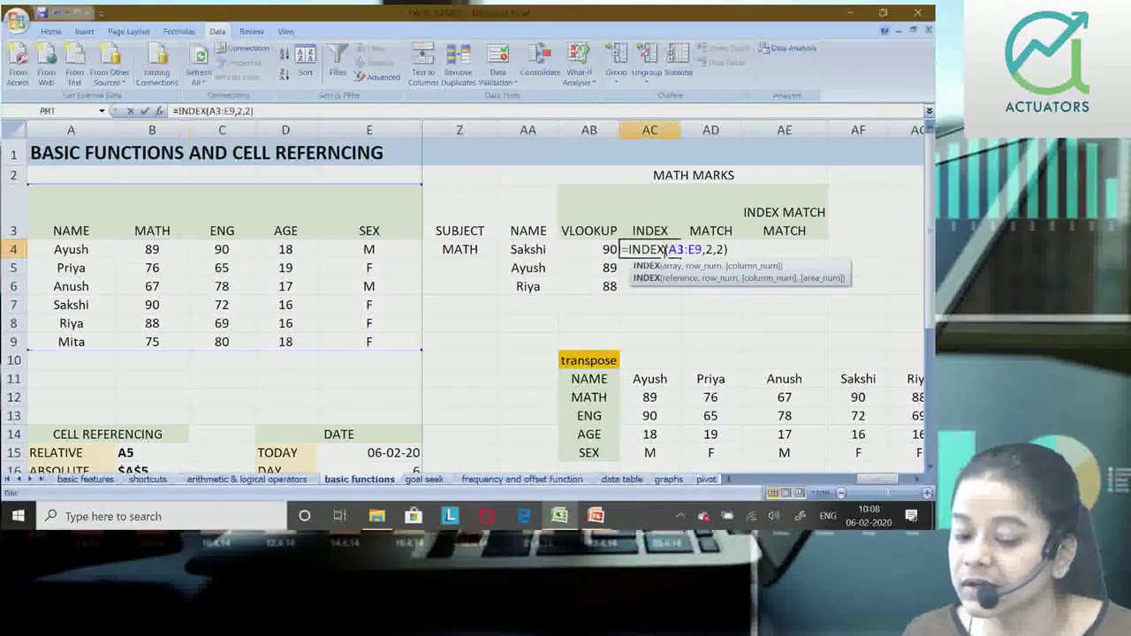
key("Return")
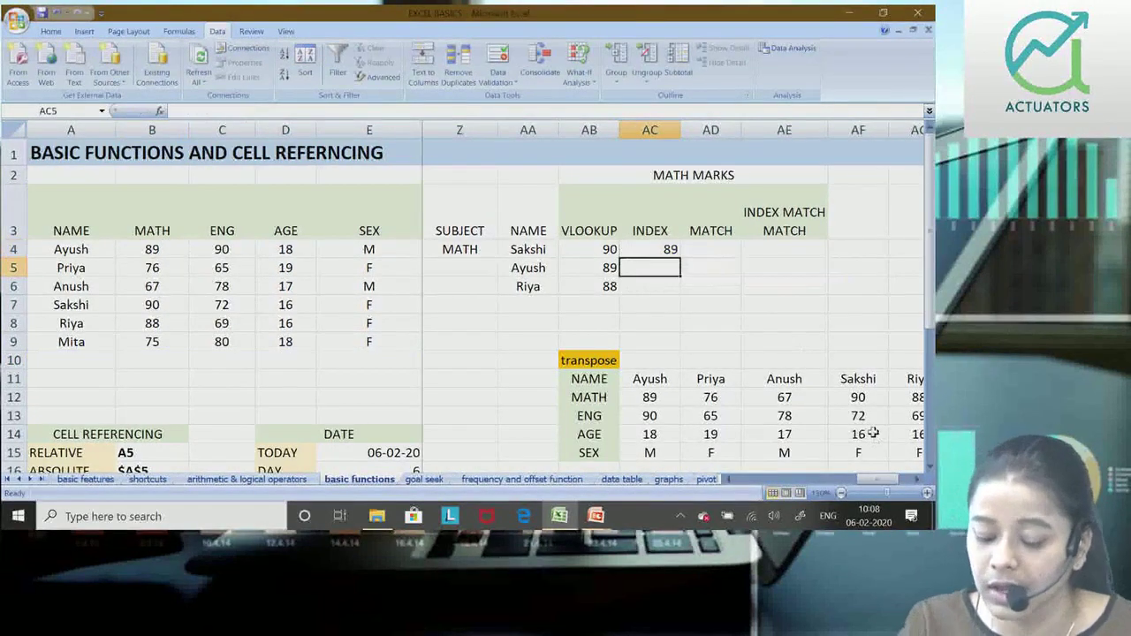
type("=INDEX(")
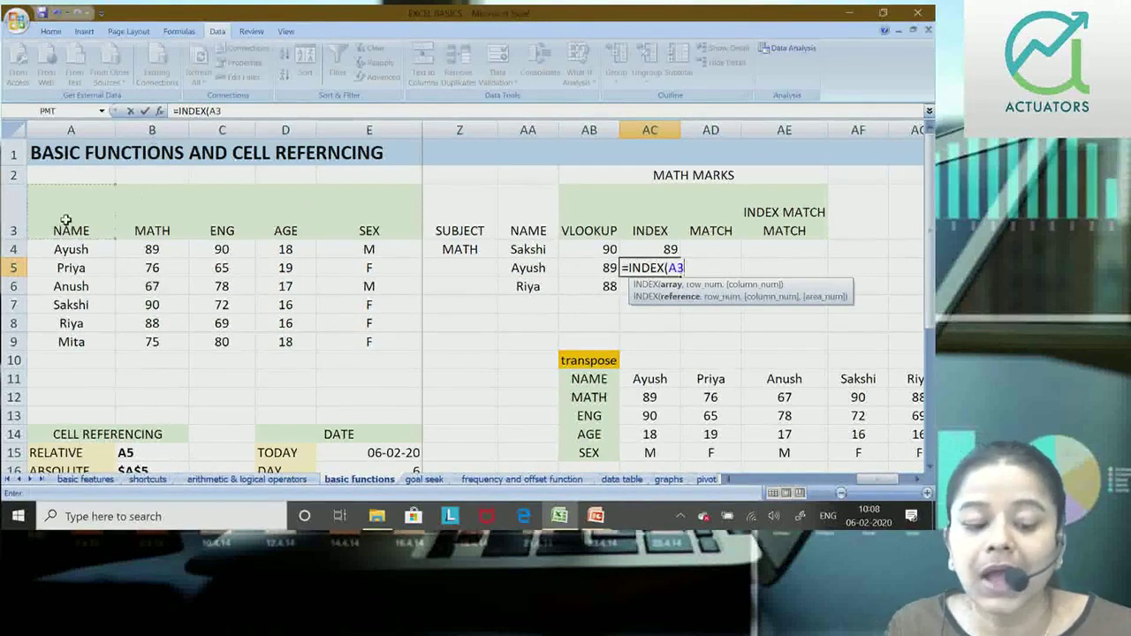
Enter =INDEX(A3:A9,3) in AC5, fixing a wrong heading-row pick, so it returns Priya.
left_click_drag(66, 220, 348, 222)
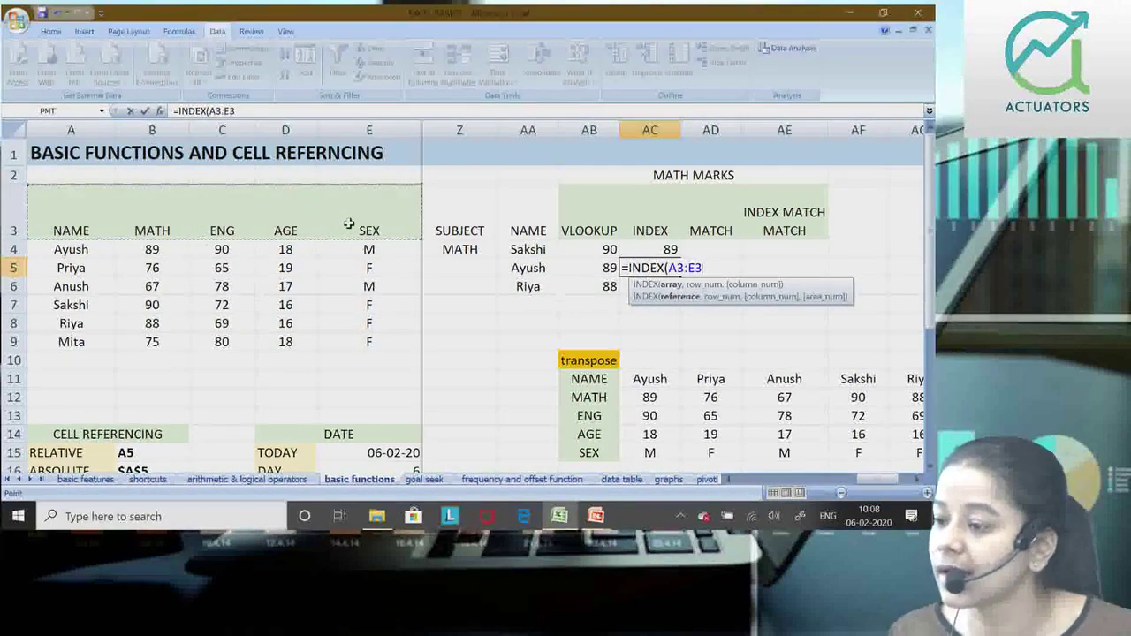
type(",")
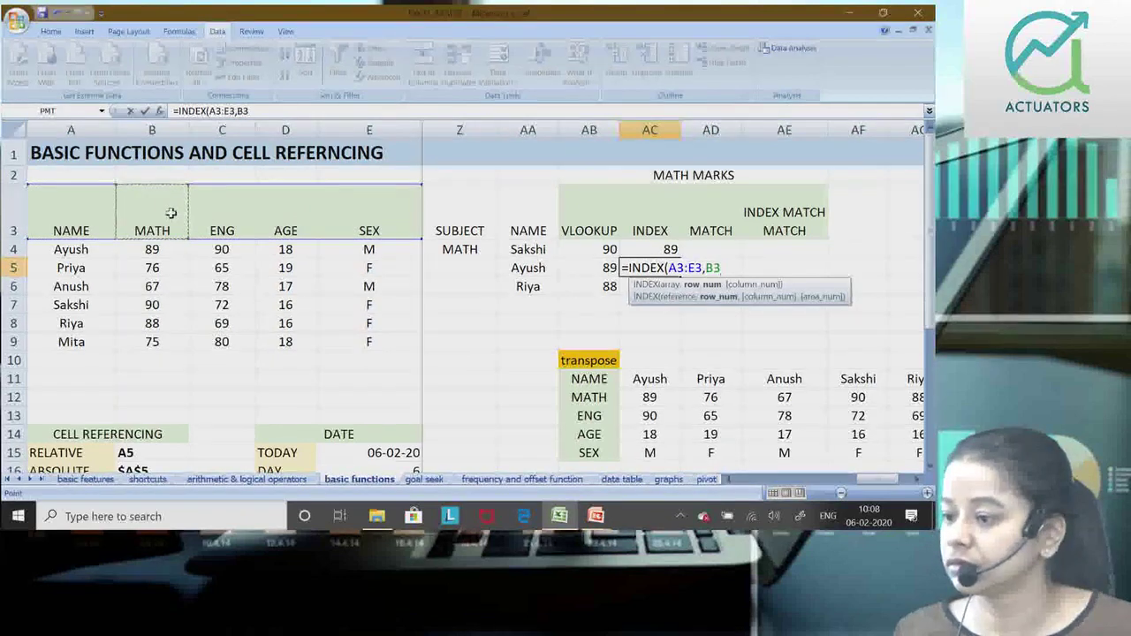
key("BackSpace")
key("BackSpace")
key("BackSpace")
key("BackSpace")
key("BackSpace")
key("BackSpace")
key("BackSpace")
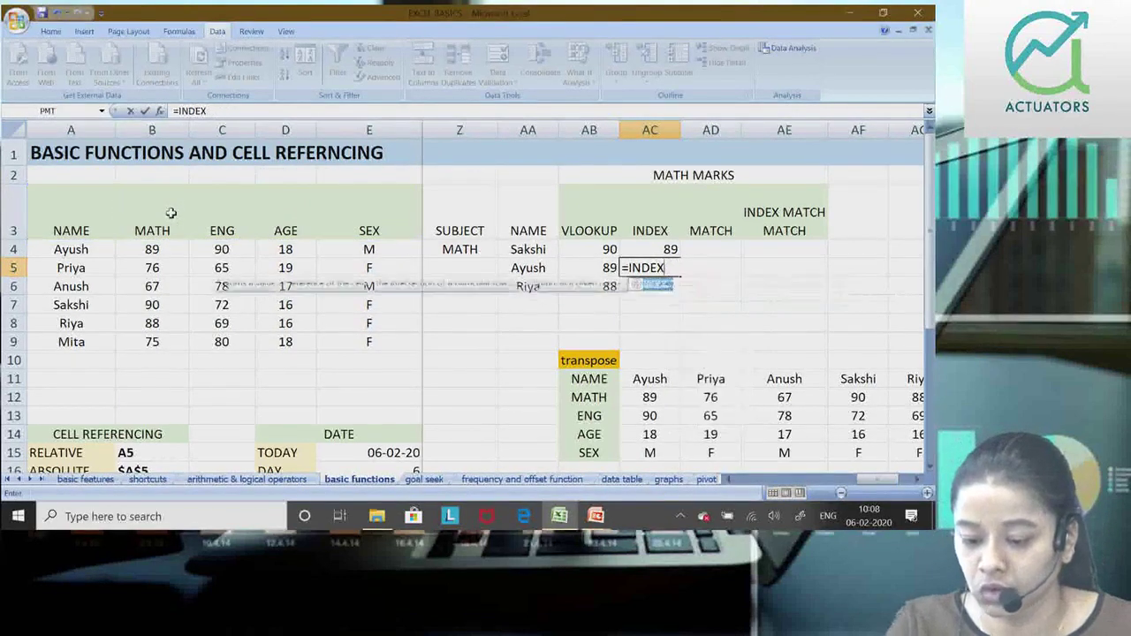
type("(")
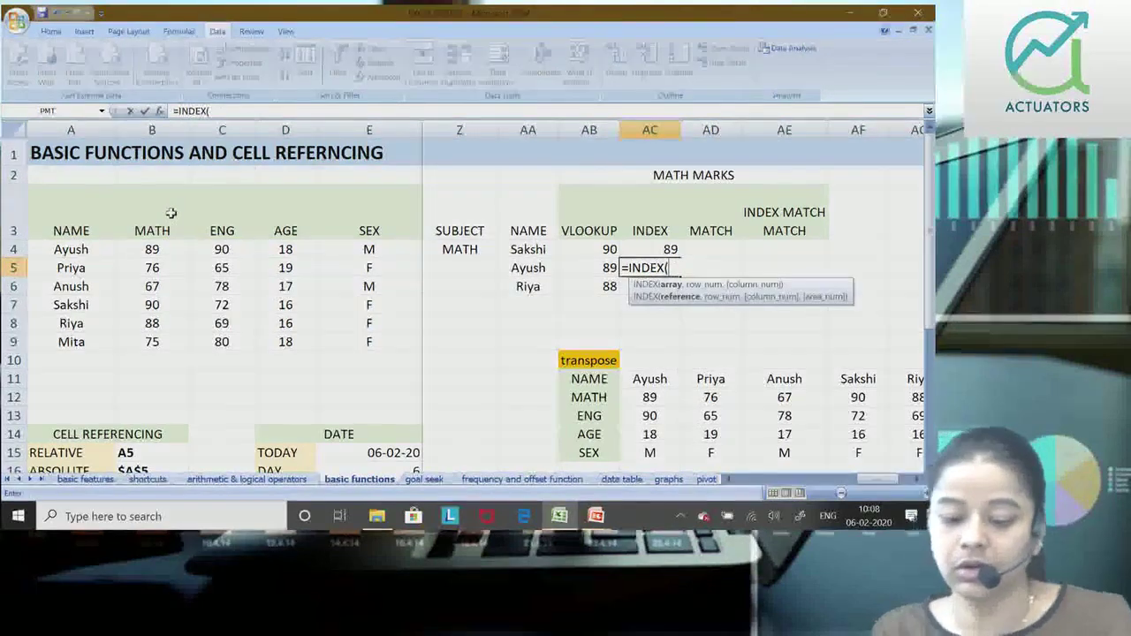
left_click_drag(84, 215, 80, 341)
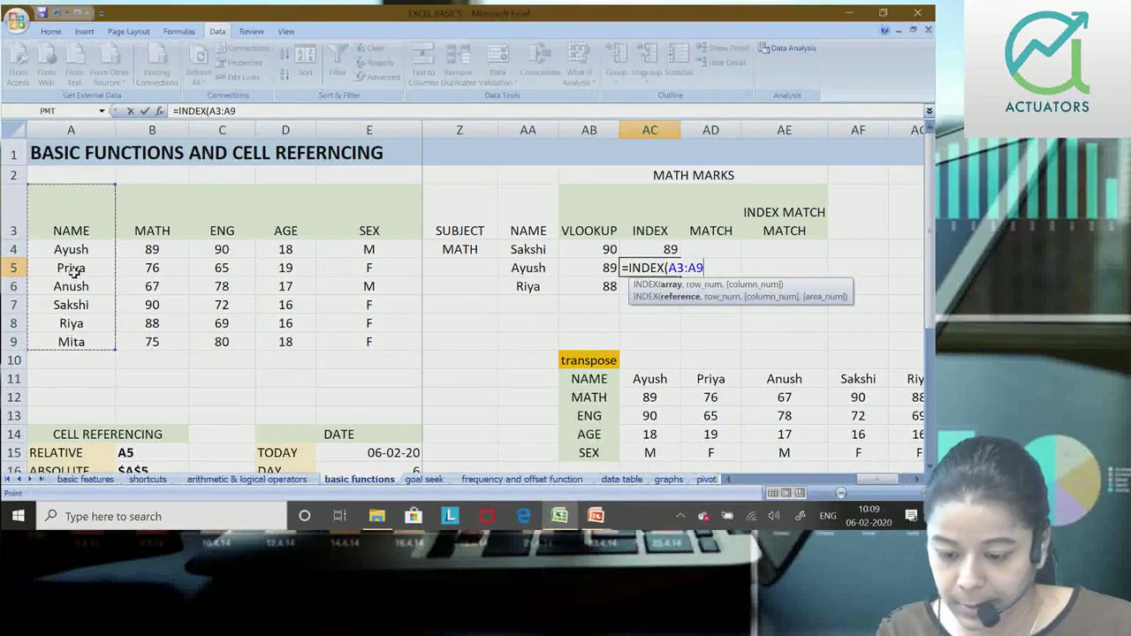
type(",")
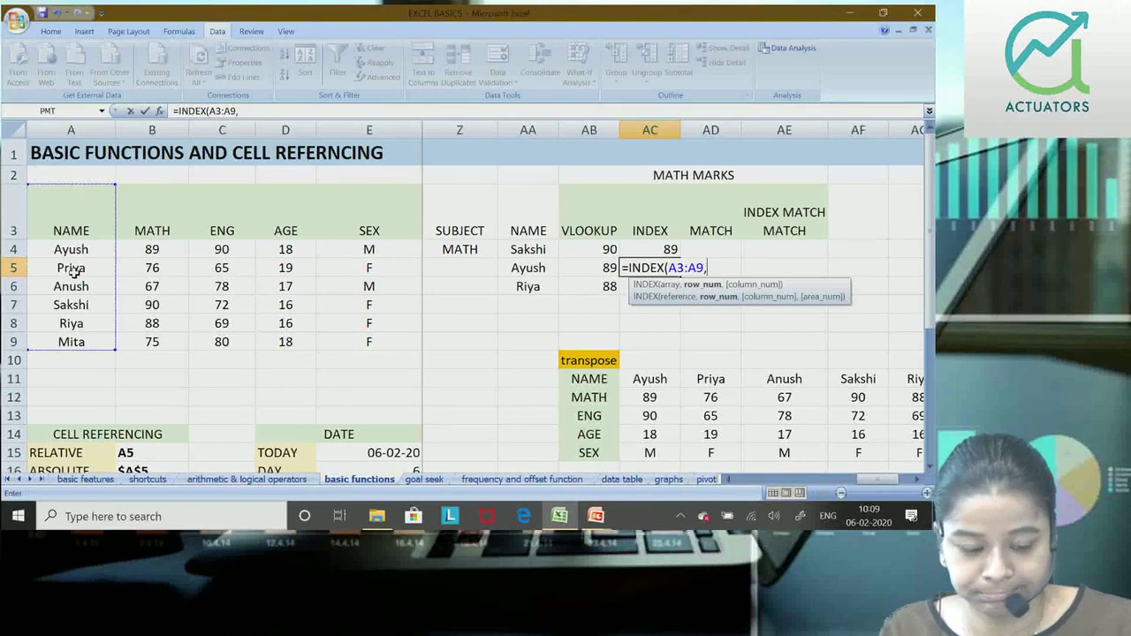
type("3")
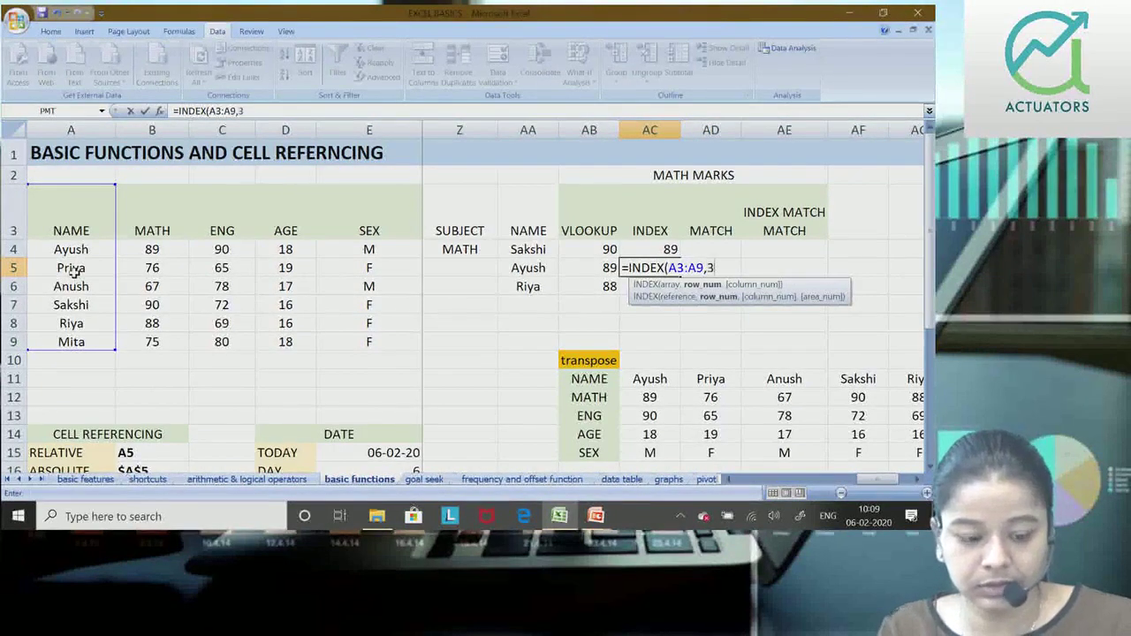
key("Return")
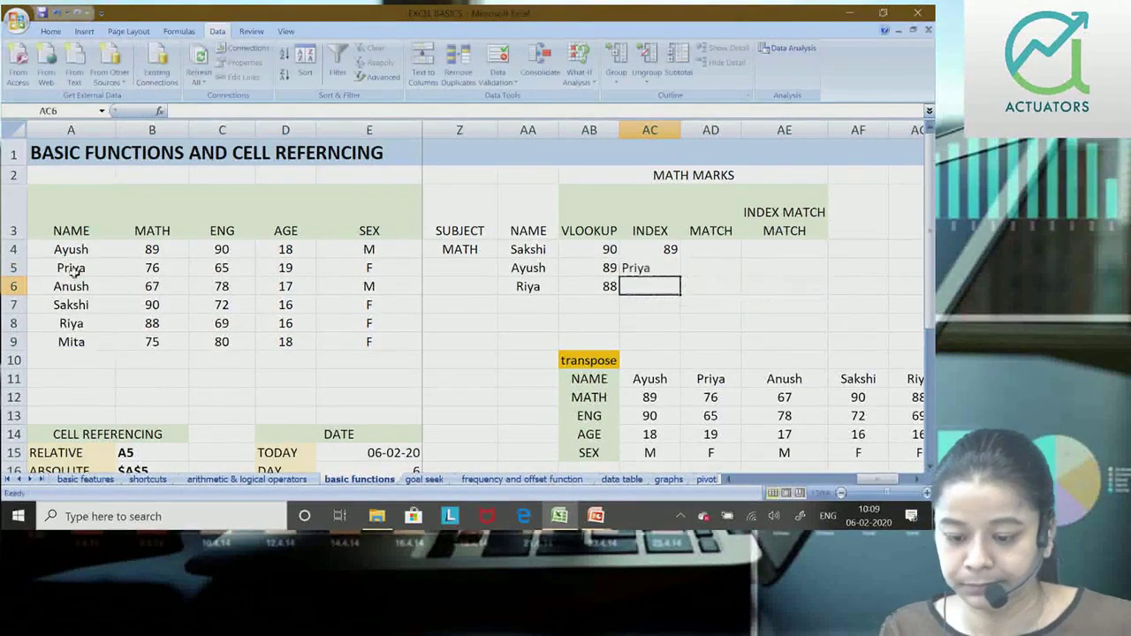
Review the INDEX formulas in AC4 and AC5 unchanged, then begin typing =INS in AC6.
key("Up")
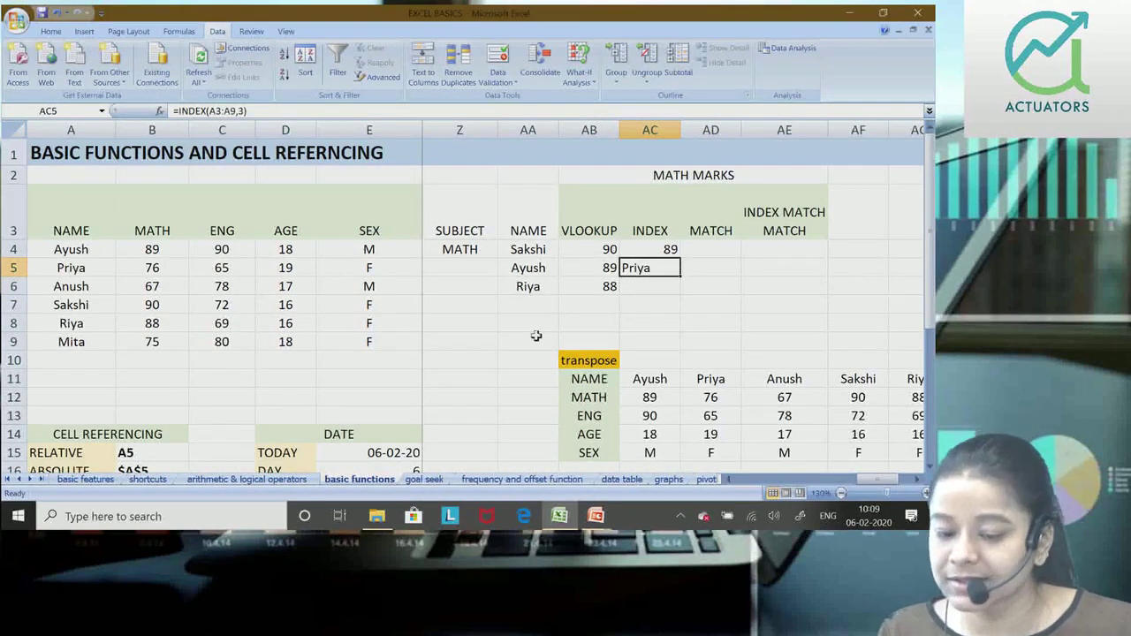
double_click(667, 249)
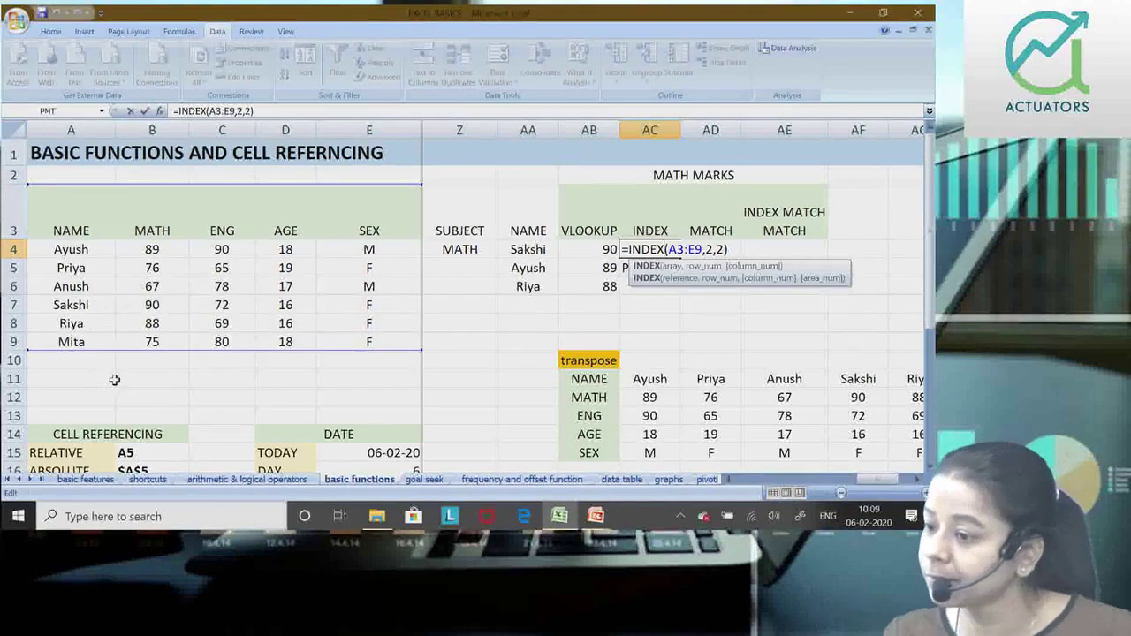
key("Return")
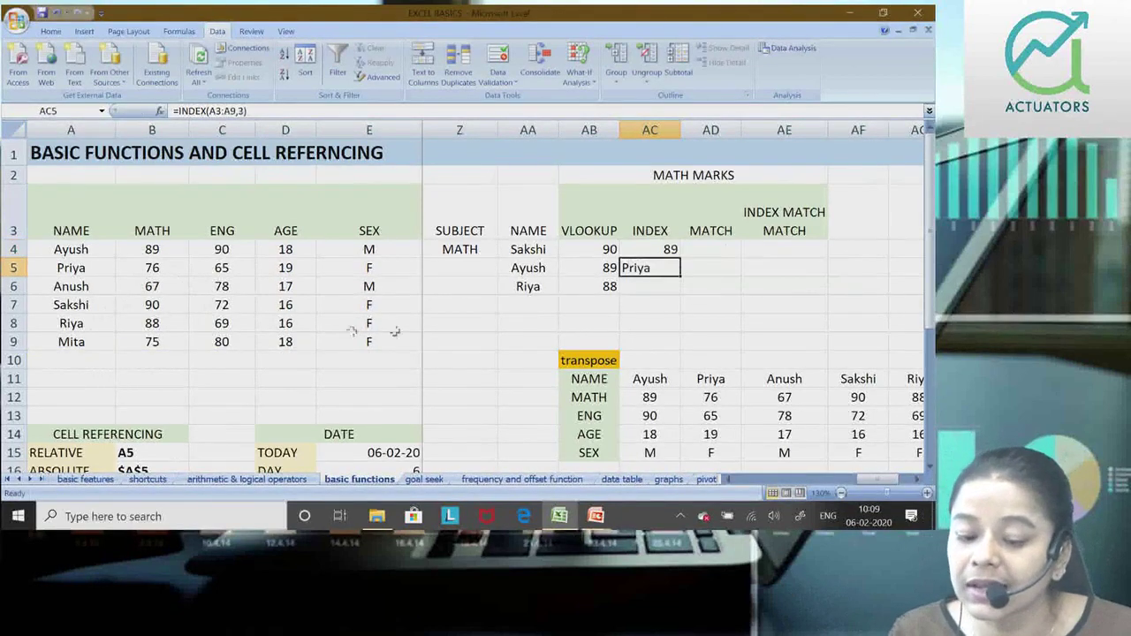
double_click(663, 267)
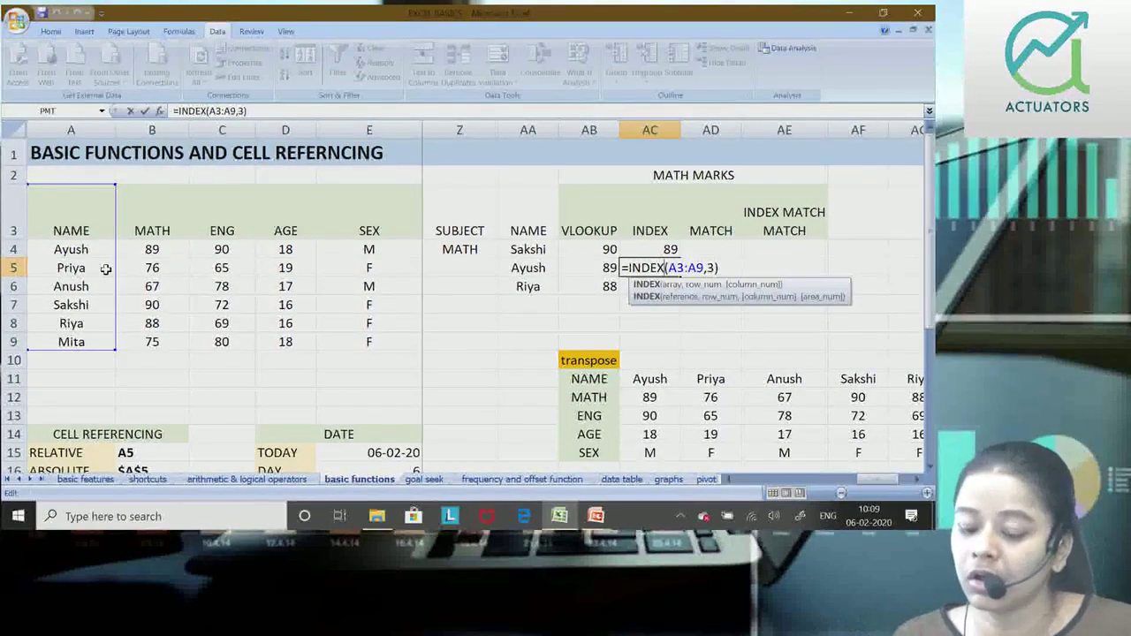
key("Return")
type("=")
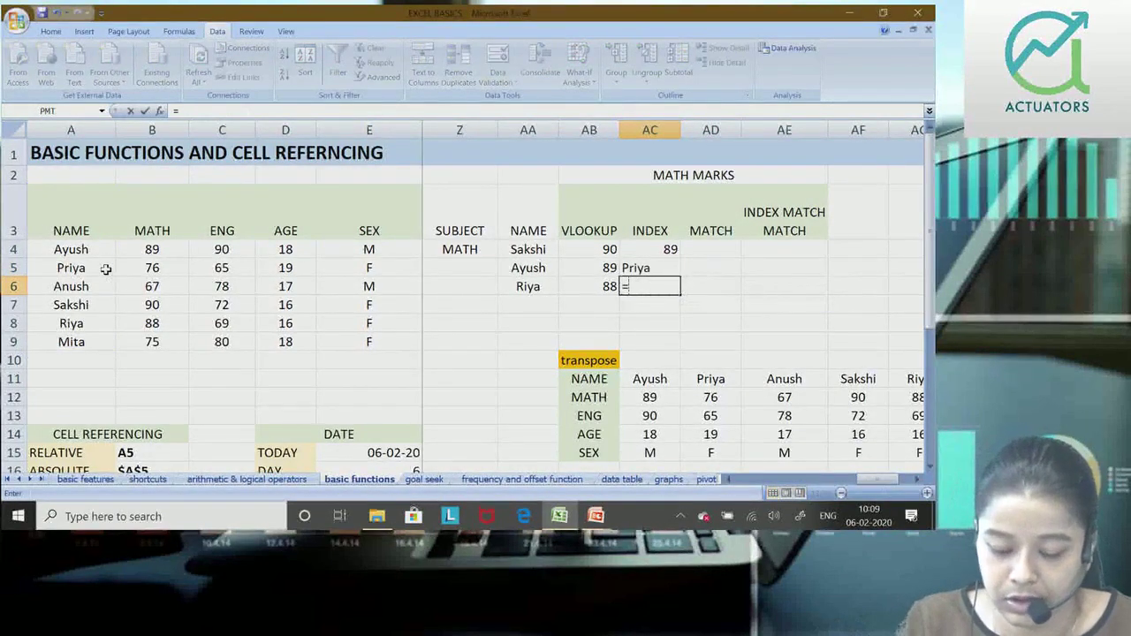
type("INS")
Enter =INDEX(A3:E3,2) in AC6 so it returns MATH, matching header cell B3.
key("BackSpace")
type("D")
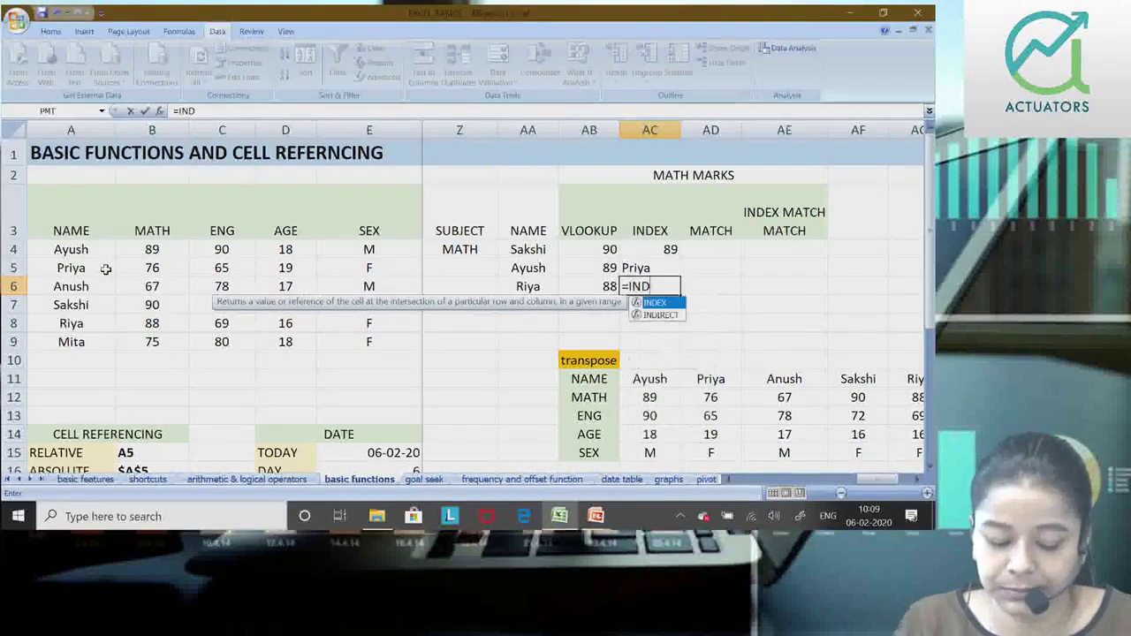
type("EX(")
left_click_drag(91, 205, 382, 228)
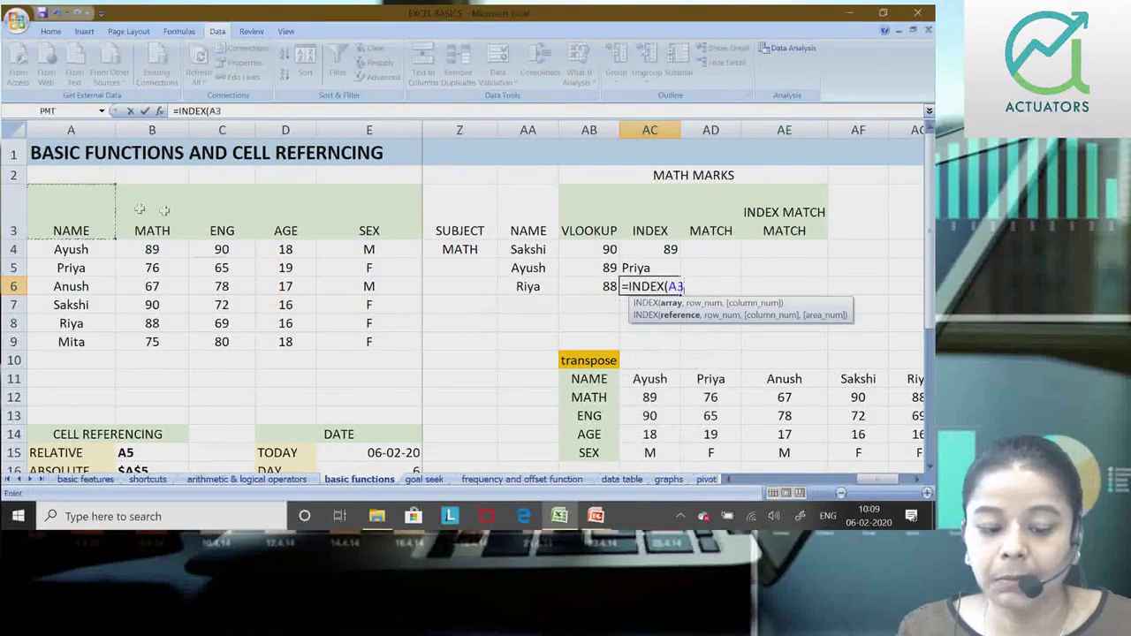
type(":E3,")
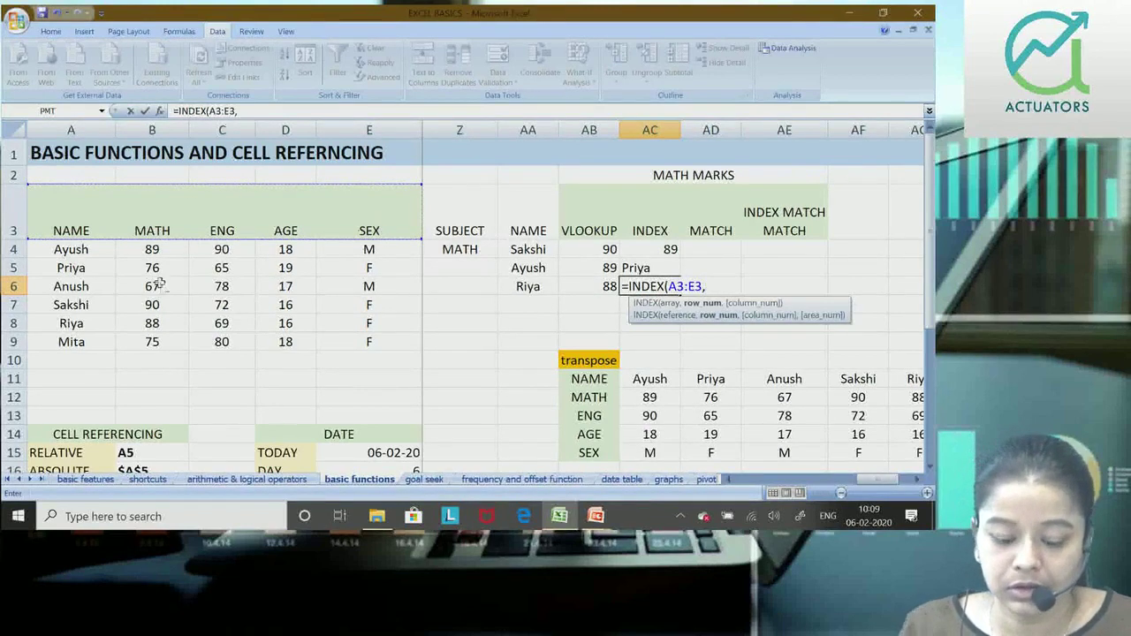
type("2")
key("Return")
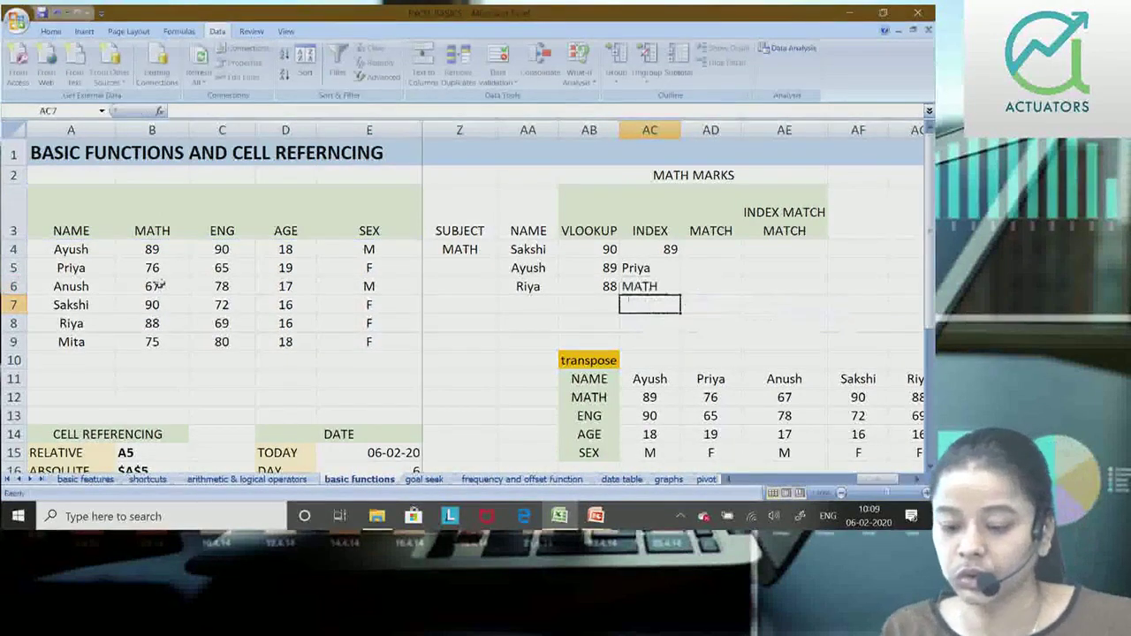
left_click(170, 222)
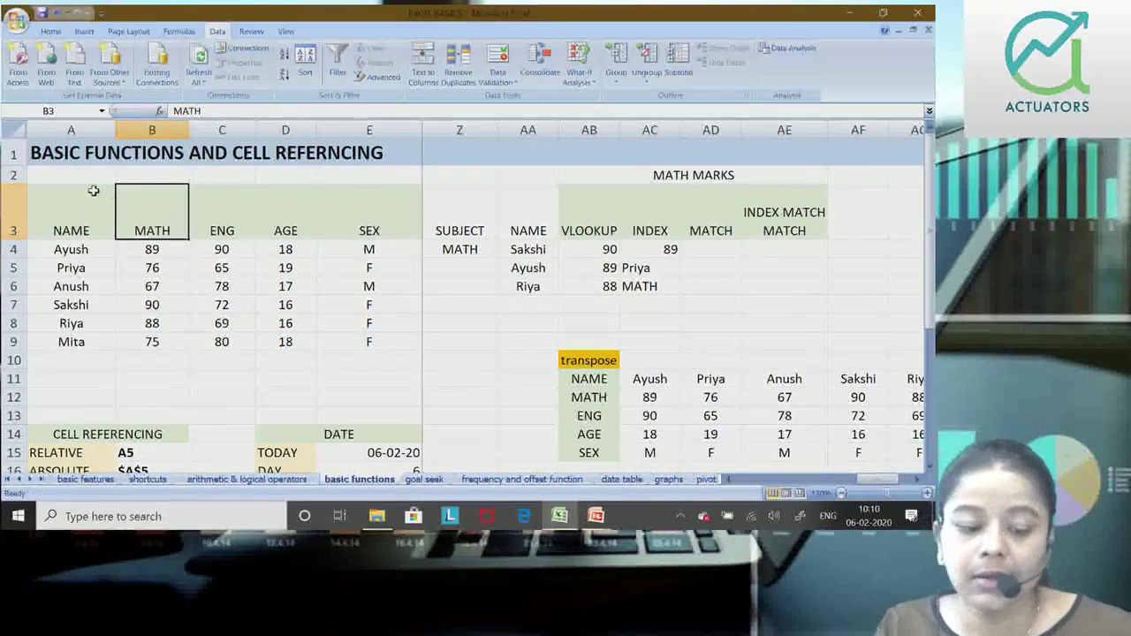
Highlight the whole table A3:E9, then the NAME column A3:A9, as example arrays.
mouse_move(91, 222)
left_mouse_down()
mouse_move(363, 341)
mouse_move(360, 356)
left_mouse_up()
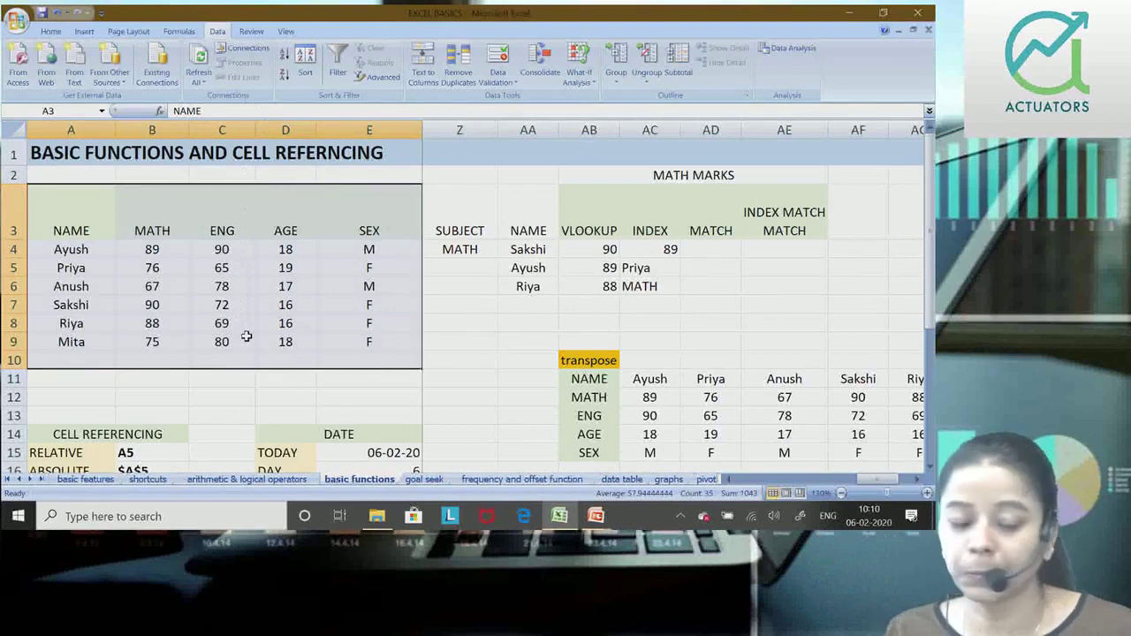
left_click(246, 337)
left_click_drag(71, 203, 82, 361)
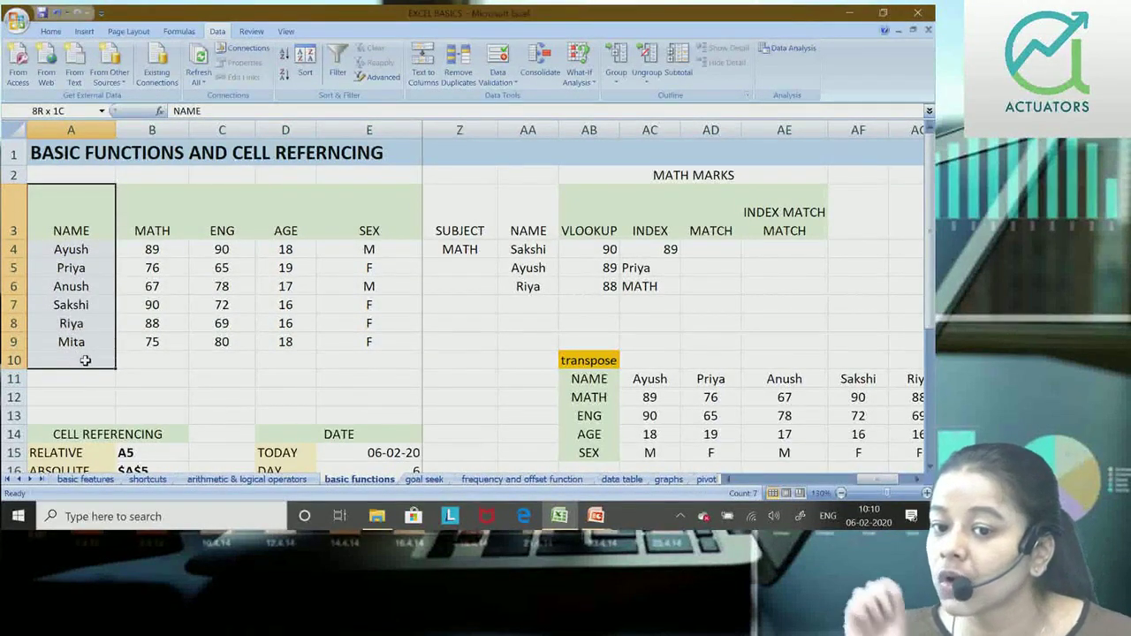
left_click_drag(84, 360, 85, 360)
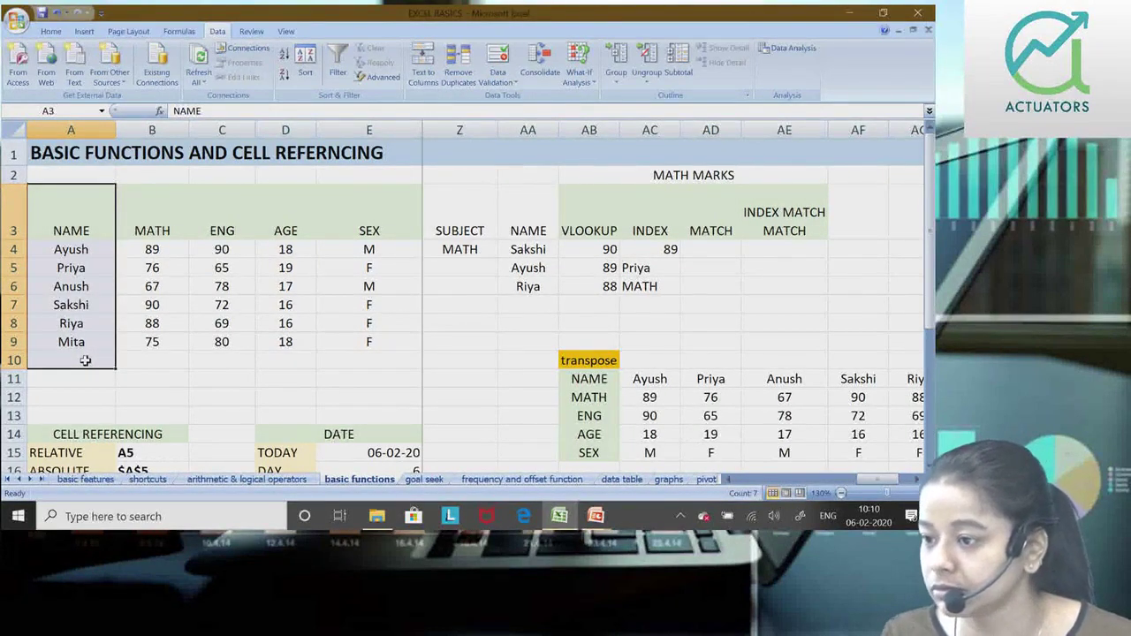
left_click(85, 360)
Highlight the heading row A3:E3, then display AC4's =INDEX(A3:E9,2,2) formula.
left_click_drag(76, 215, 380, 216)
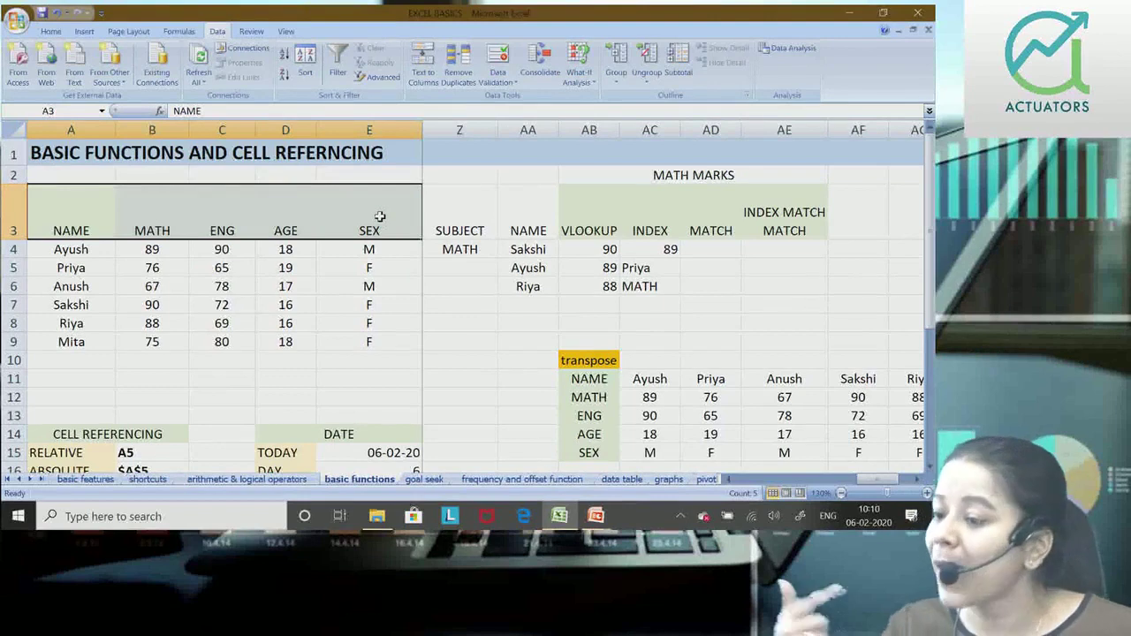
left_click(380, 217)
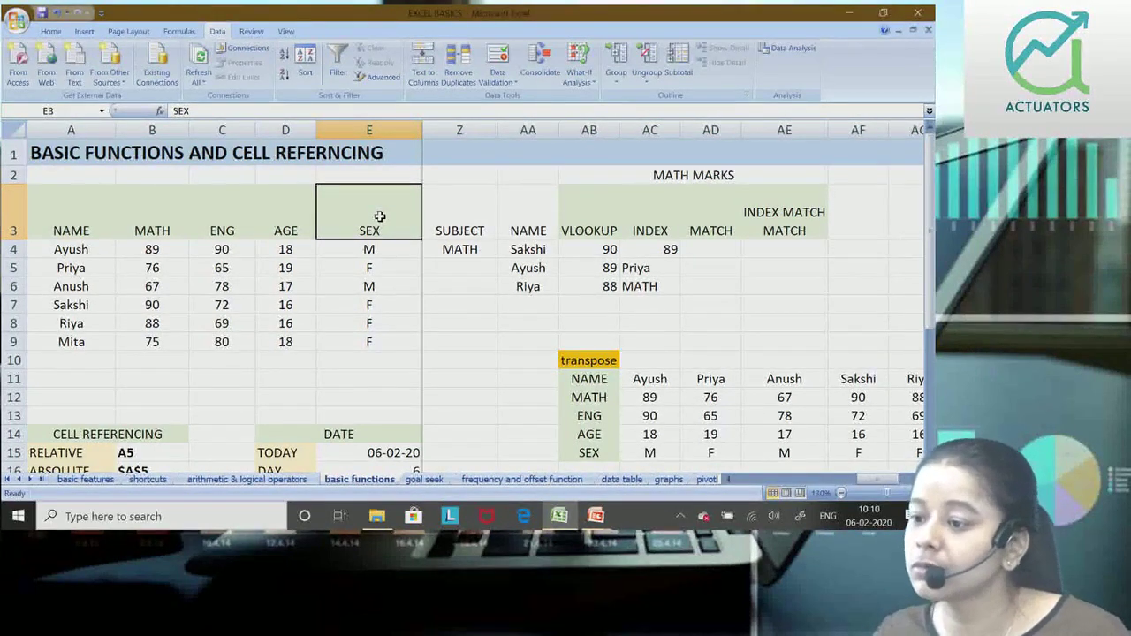
double_click(642, 250)
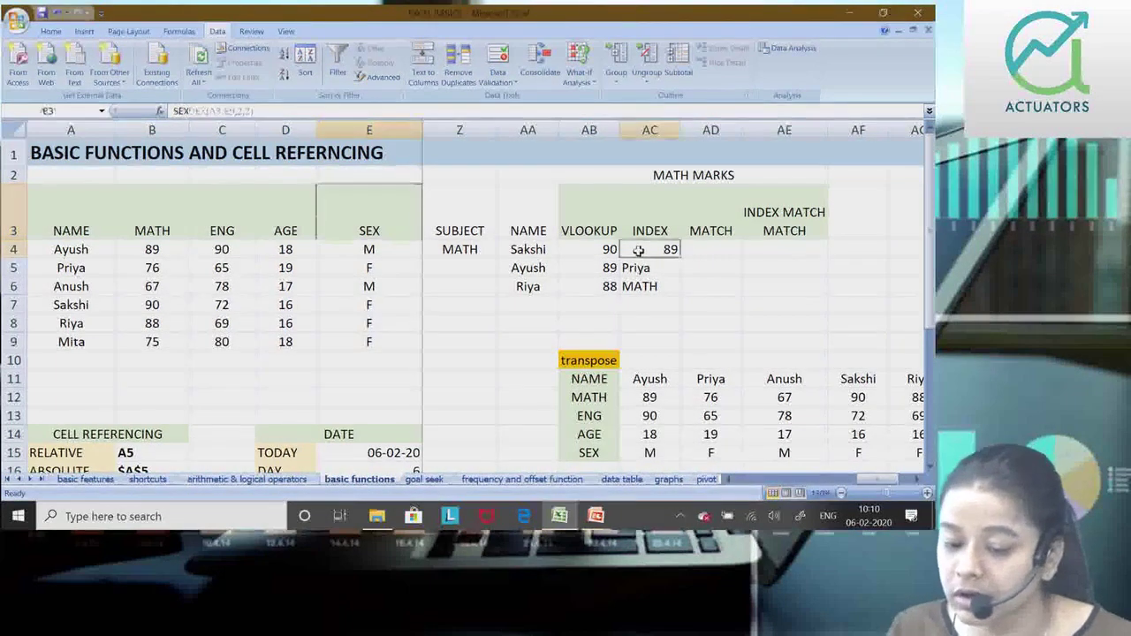
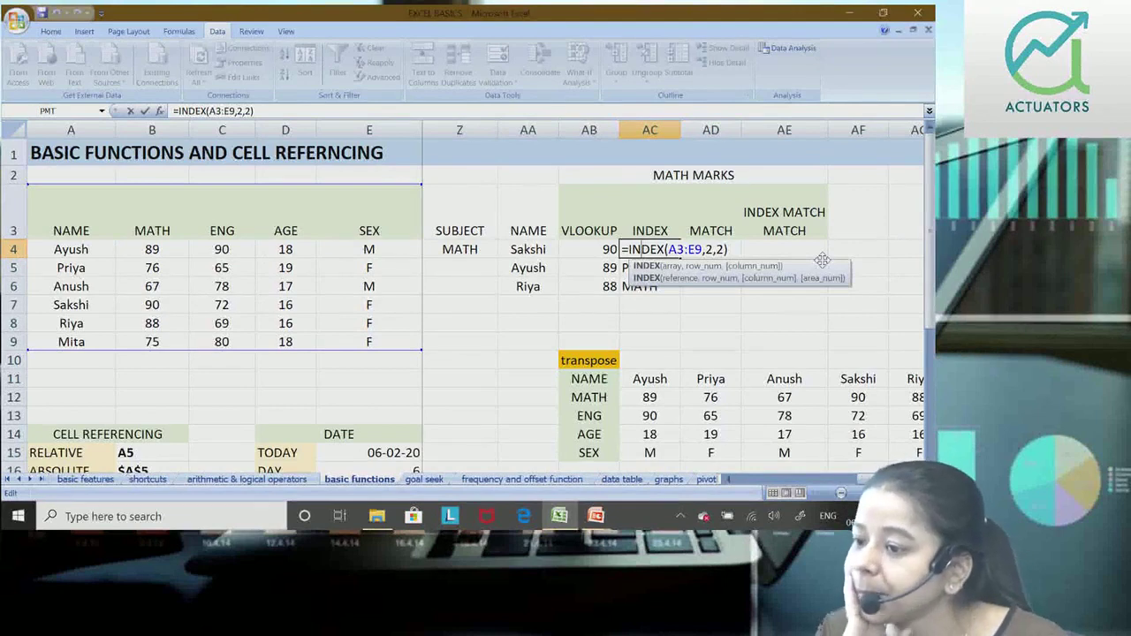
Confirm the INDEX result 89 in AC4, then enter =MATCH(AA4,A3:A9,0) in AD4 returning 5.
key("Return")
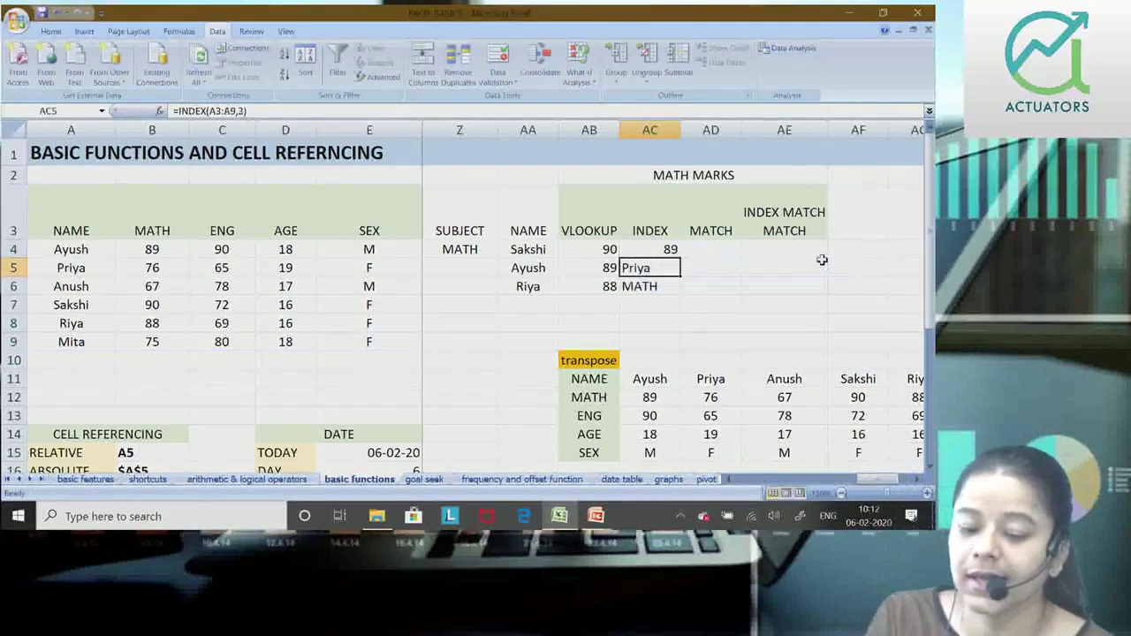
key("Up")
key("Right")
type("=")
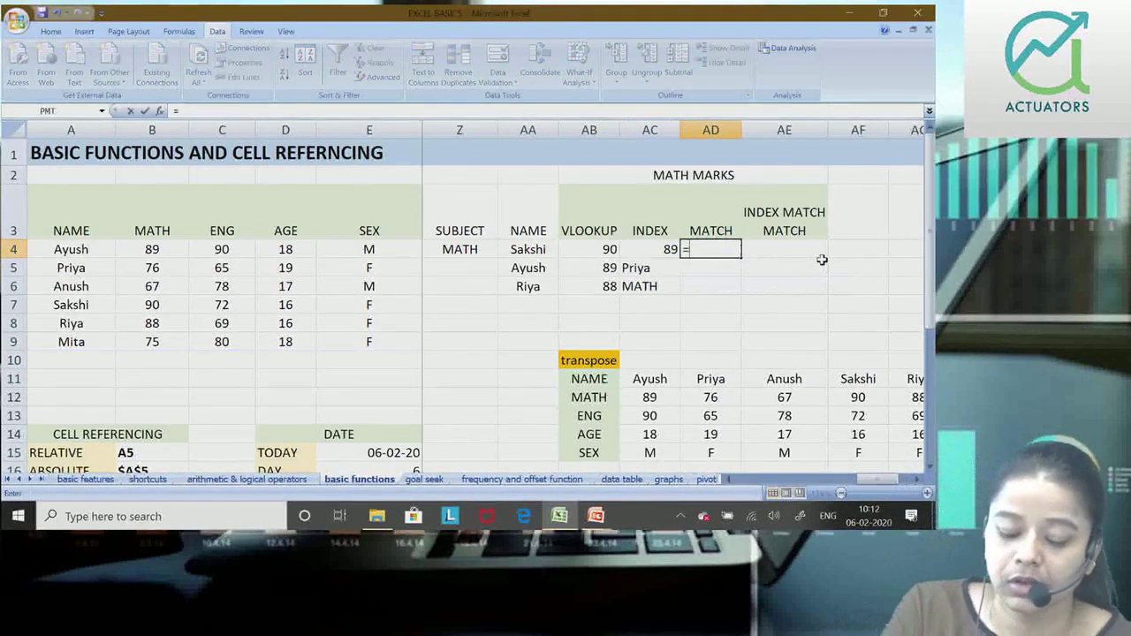
type("MATCH")
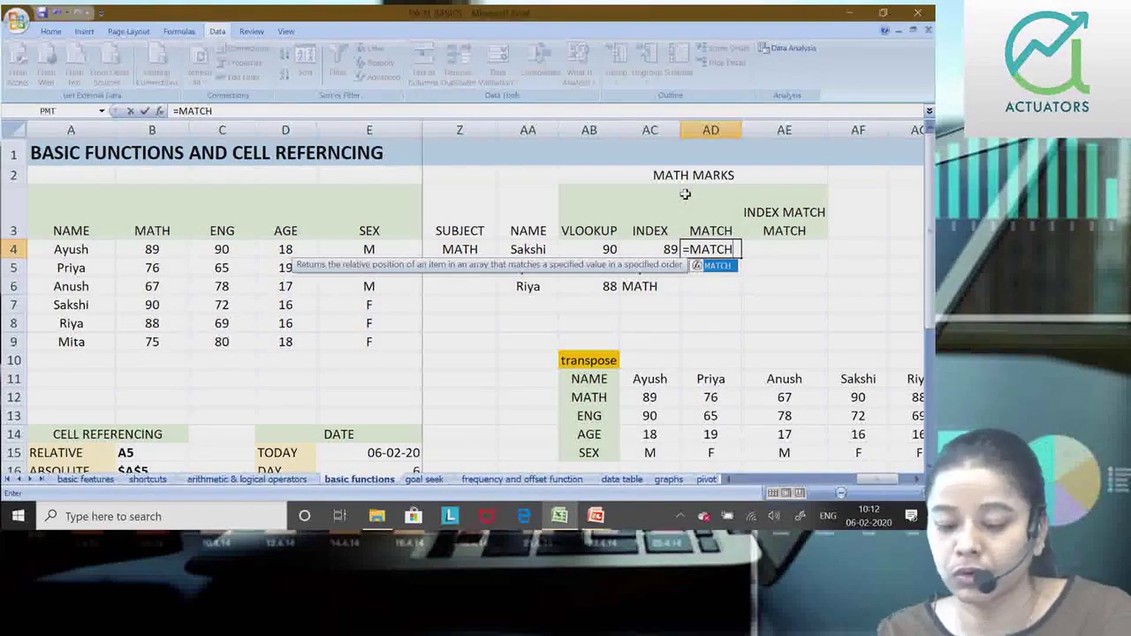
type("(")
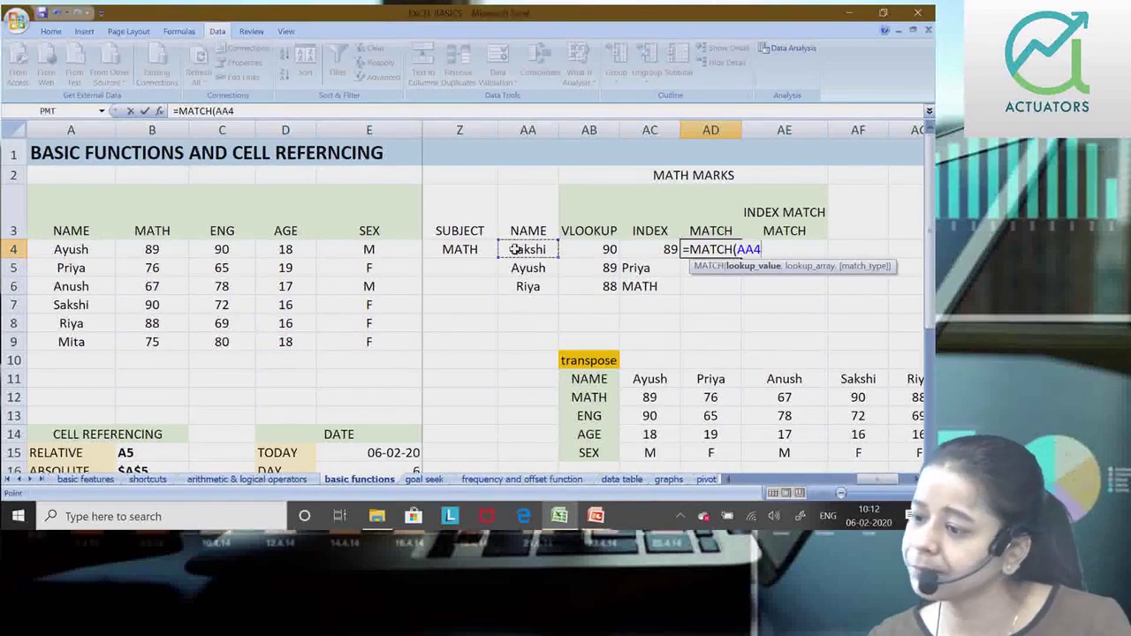
type(",")
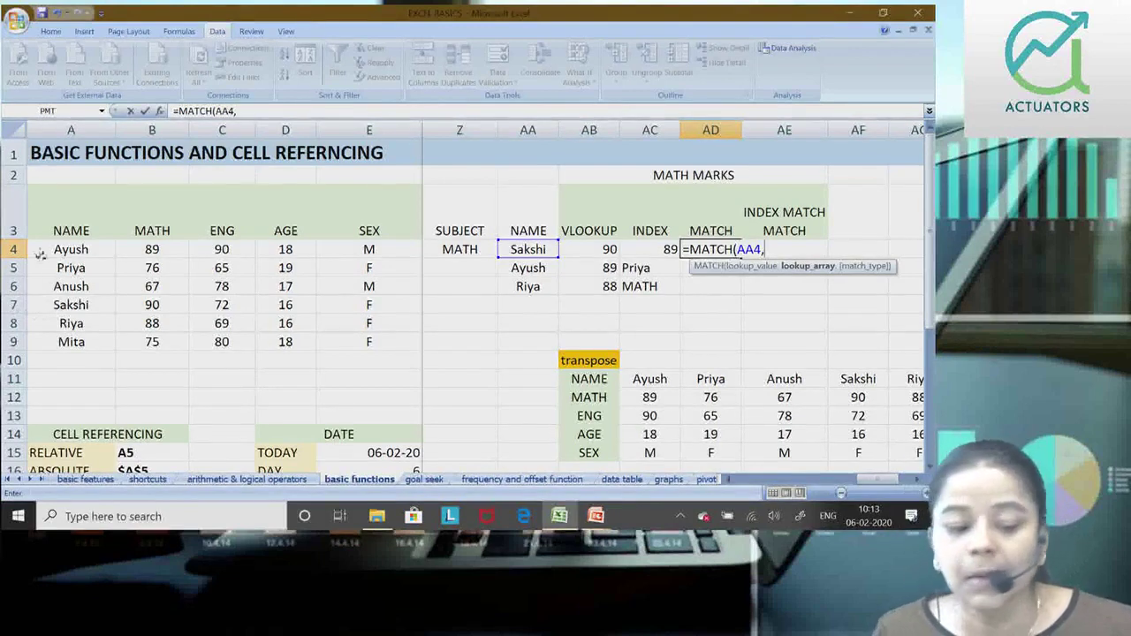
left_click_drag(54, 208, 60, 346)
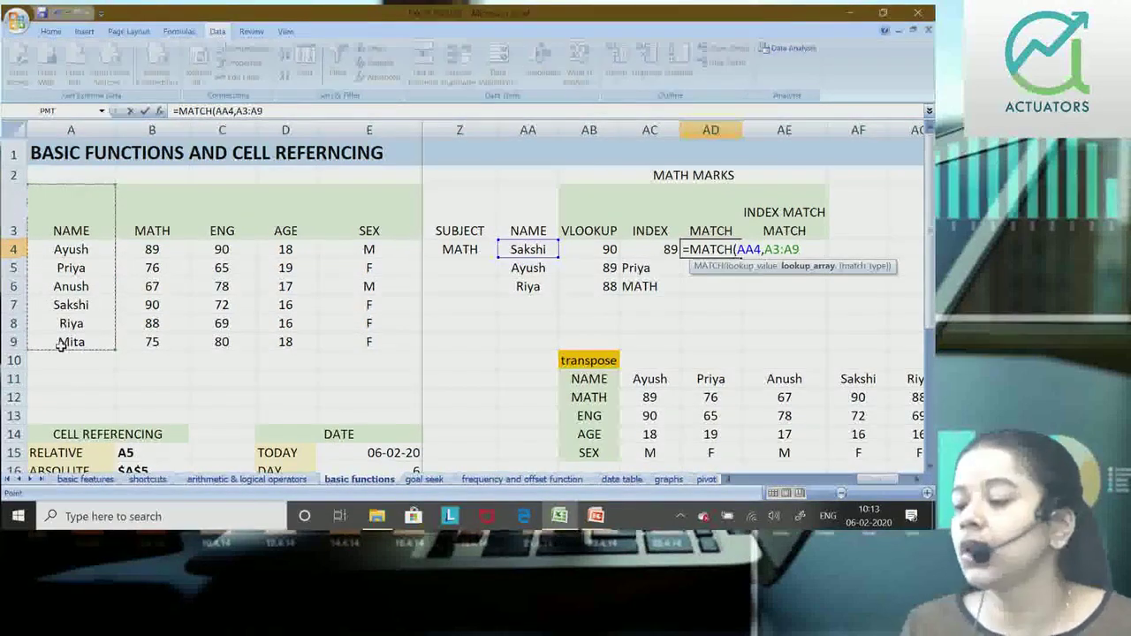
type(",")
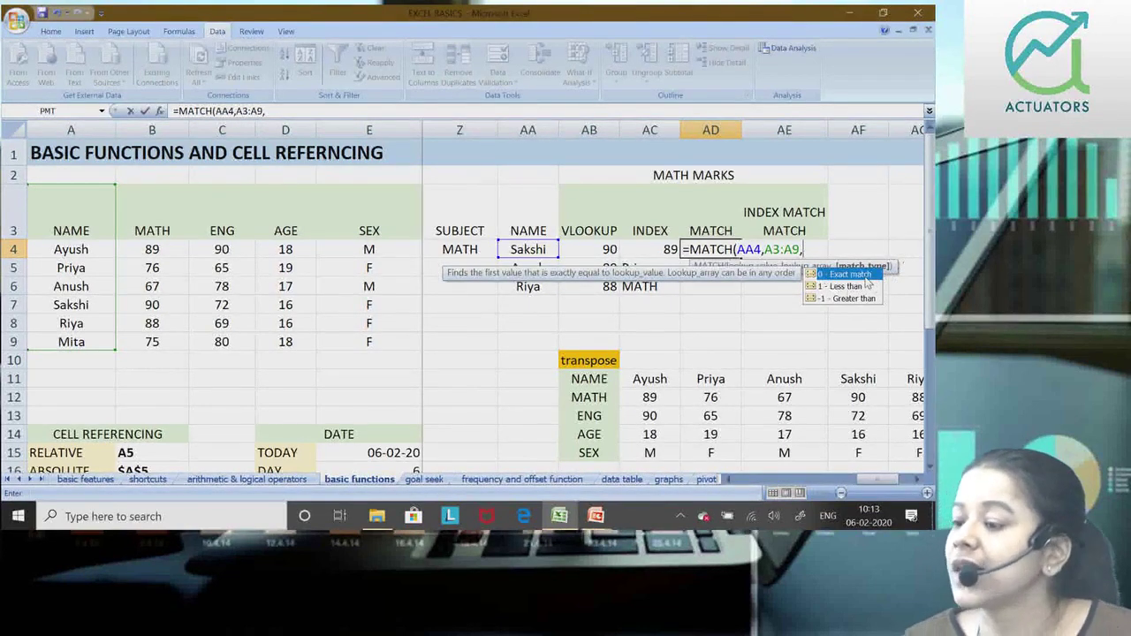
type("0")
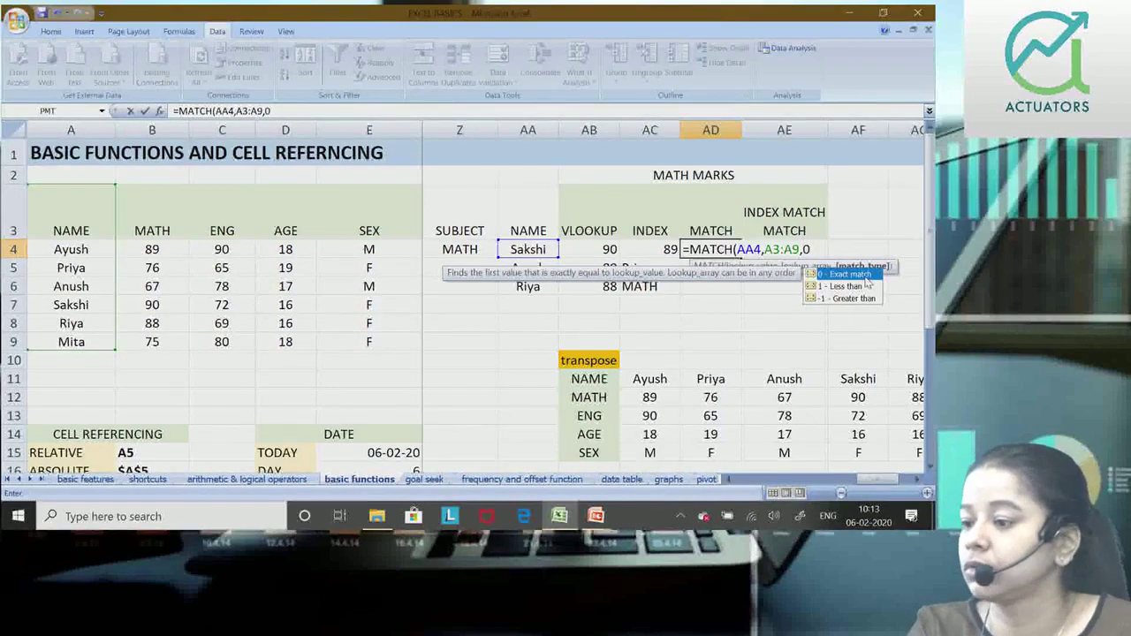
type(")")
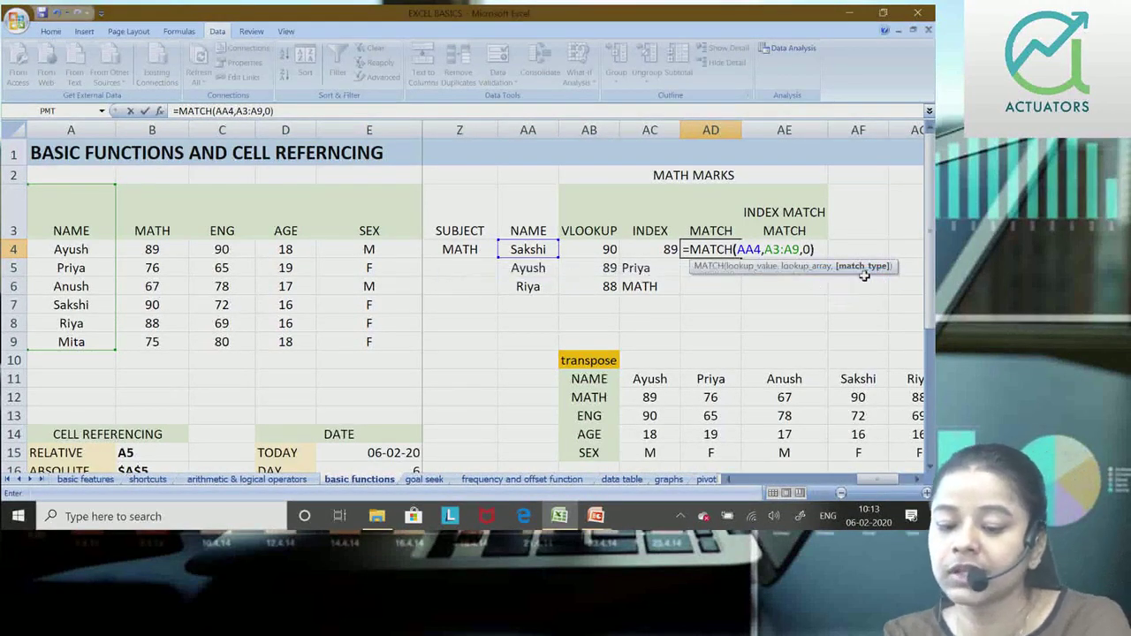
key("Return")
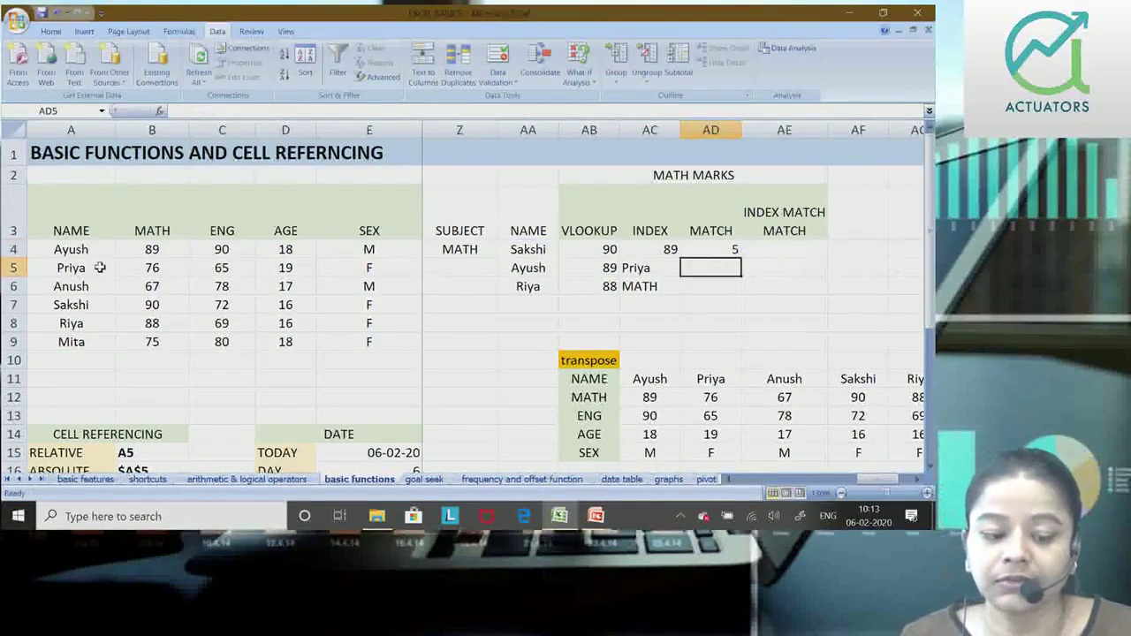
Switch the AA4 name to Anush, then to Riya, so VLOOKUP shows 88 and MATCH 6.
left_click(50, 305)
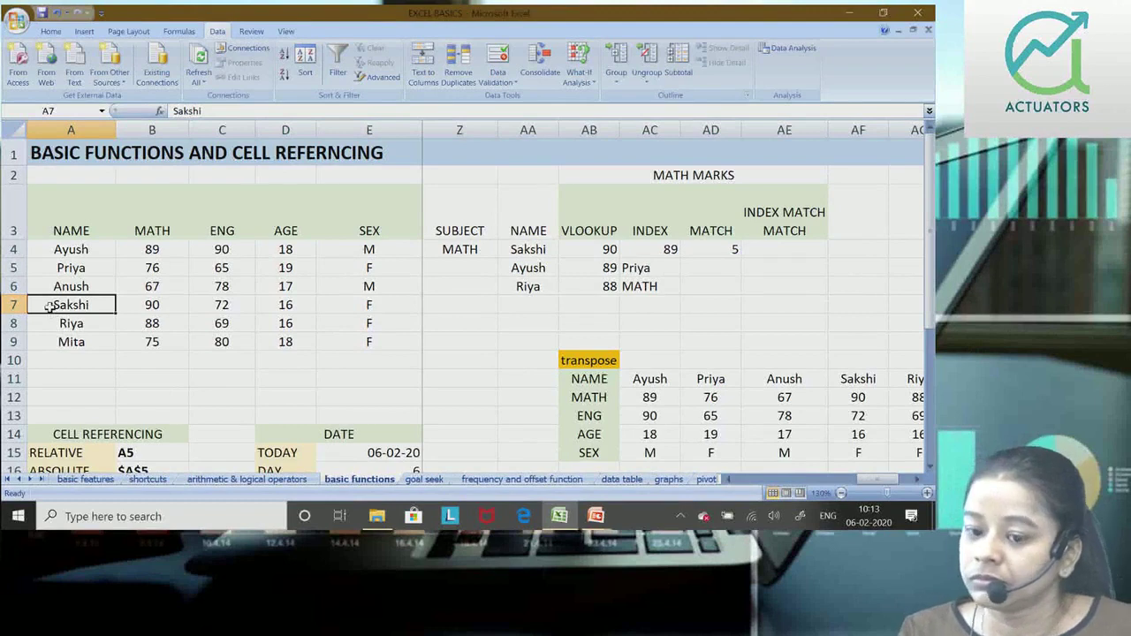
left_click(542, 248)
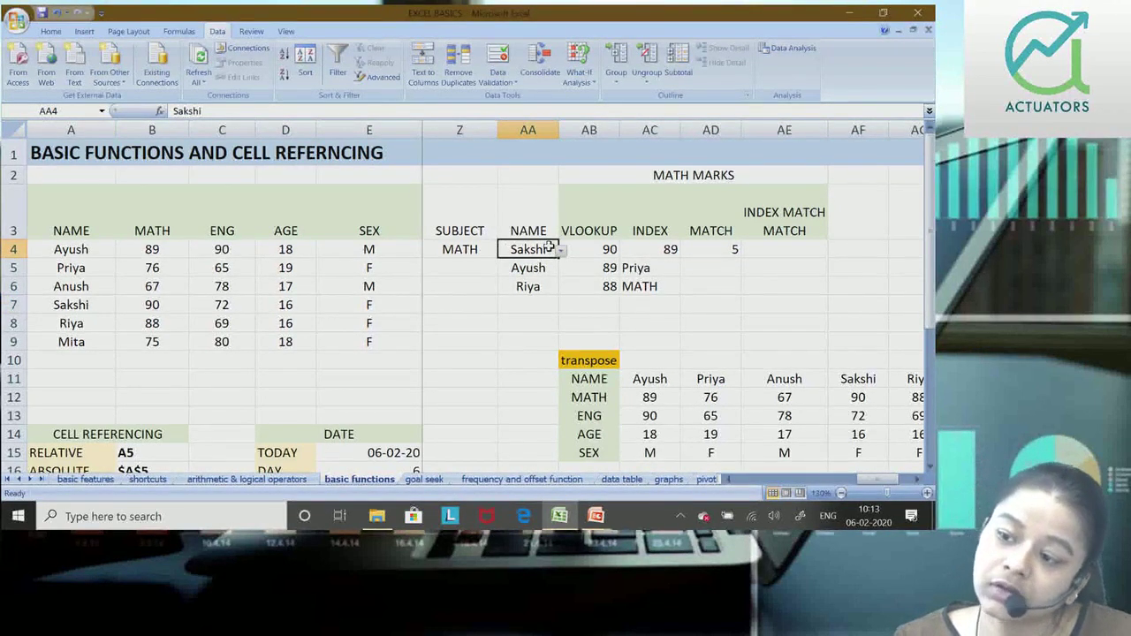
left_click(561, 250)
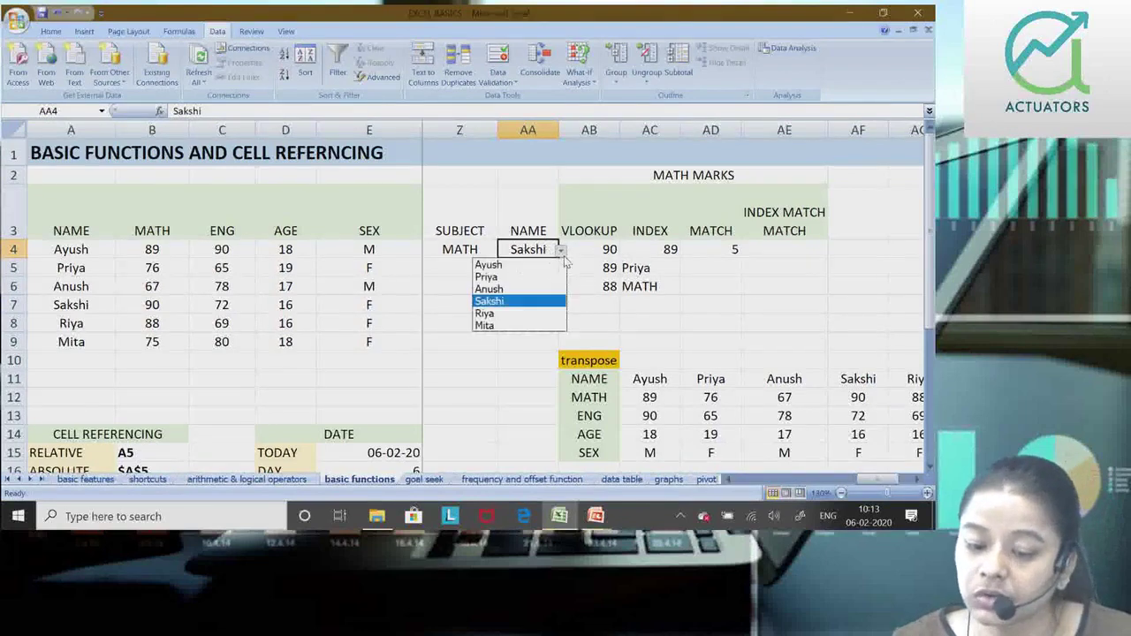
left_click(537, 288)
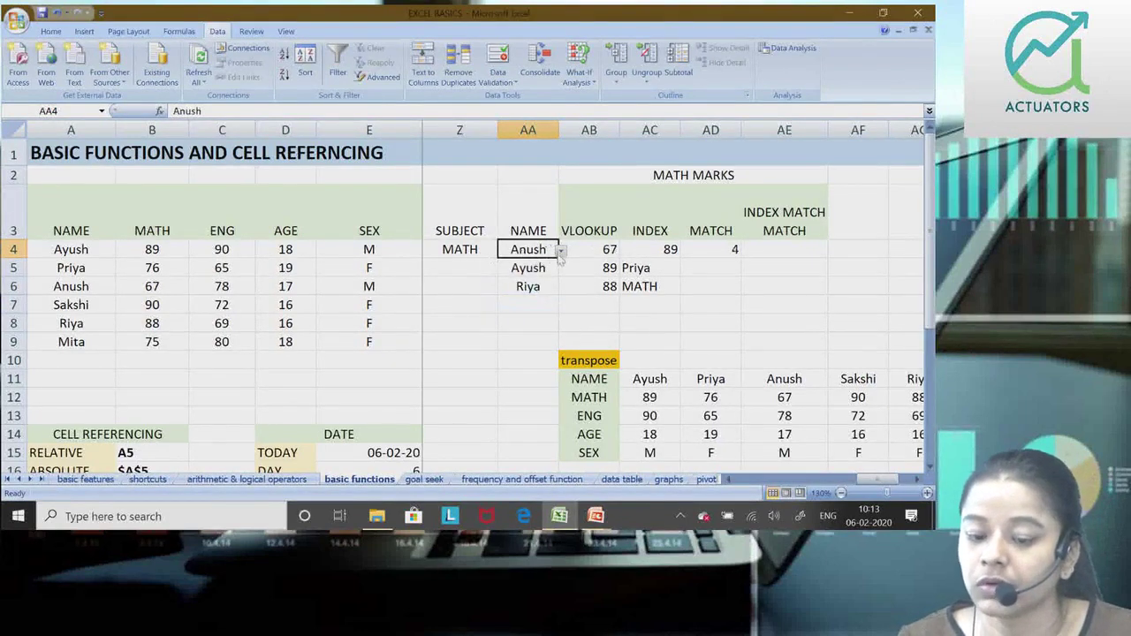
left_click(561, 251)
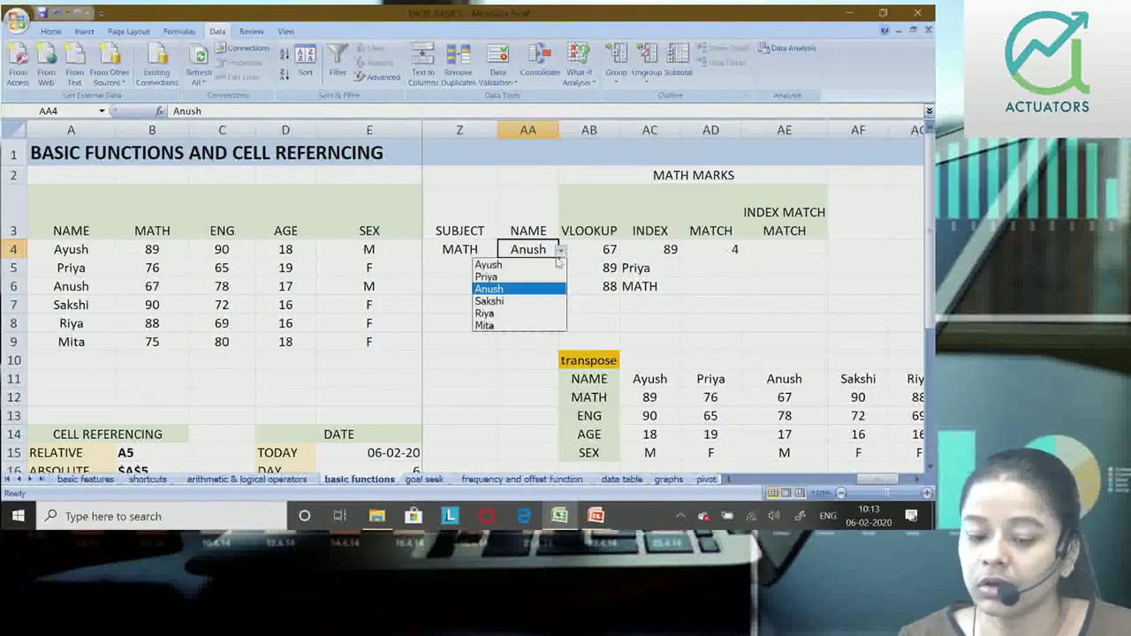
left_click(542, 313)
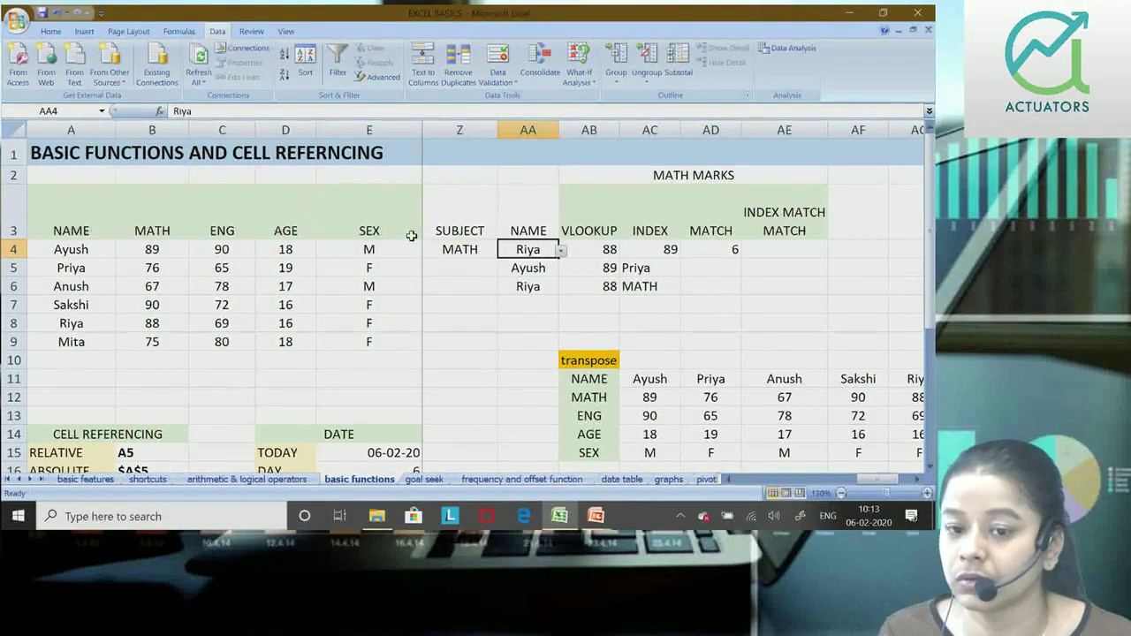
Enter =MATCH(Z4,A3:E3,0) in AD5 to get the subject's column position, 2.
left_click(722, 268)
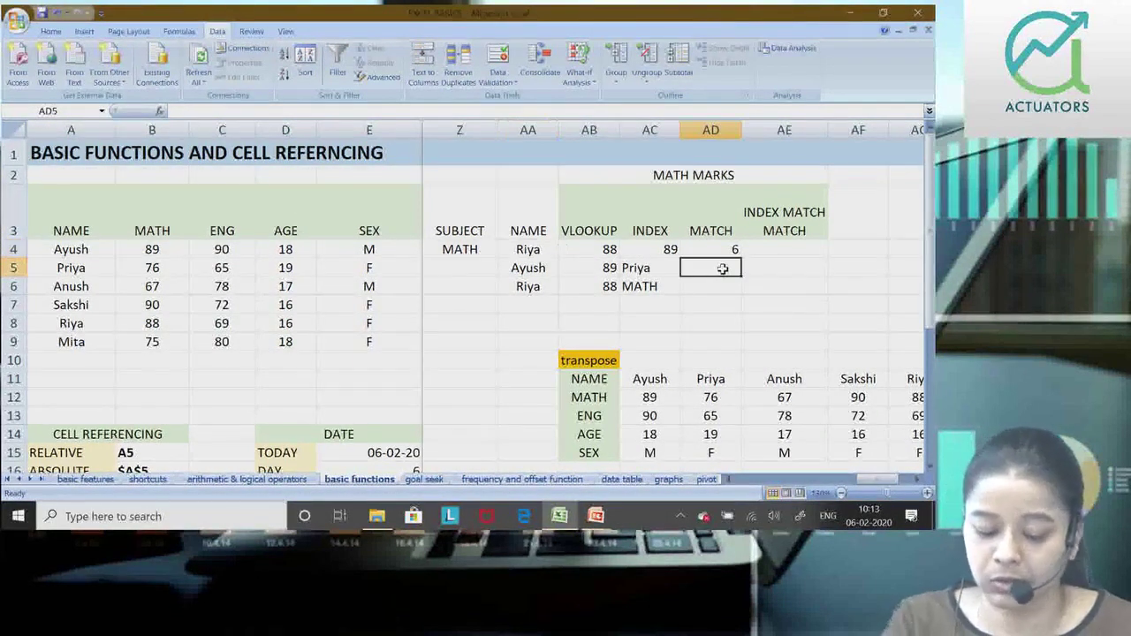
type("=MATCH(")
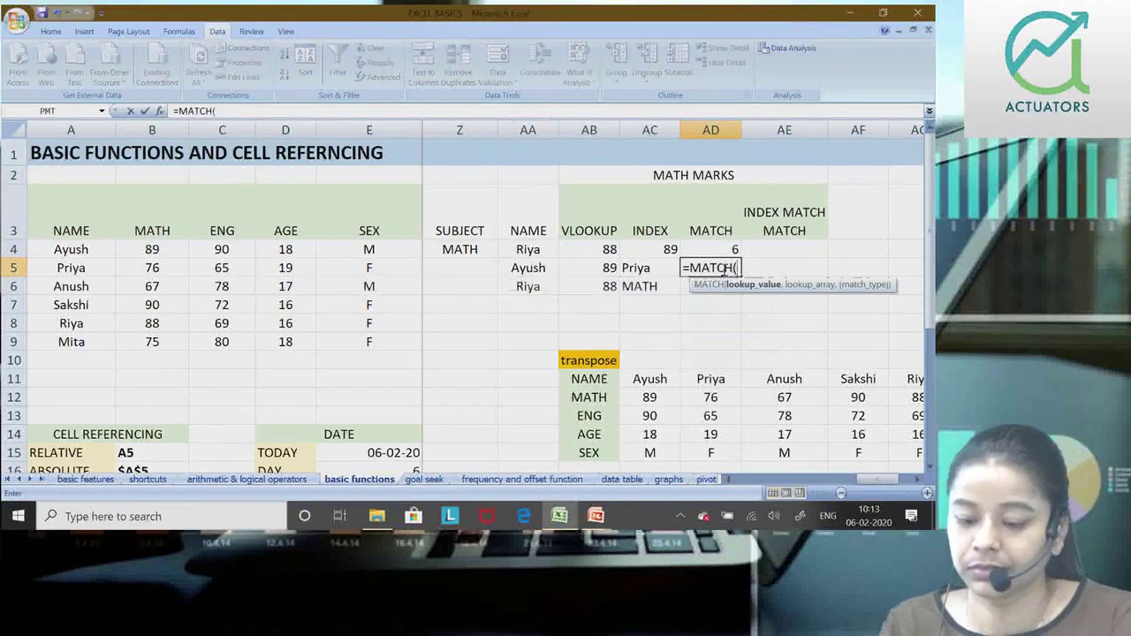
left_click(484, 251)
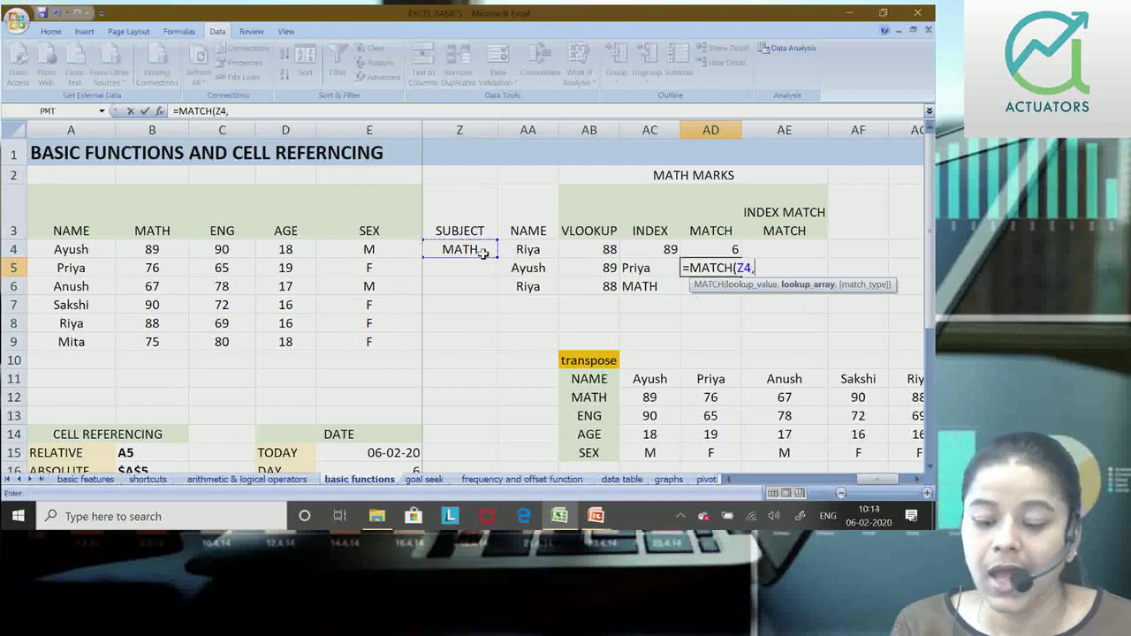
left_click_drag(71, 205, 336, 203)
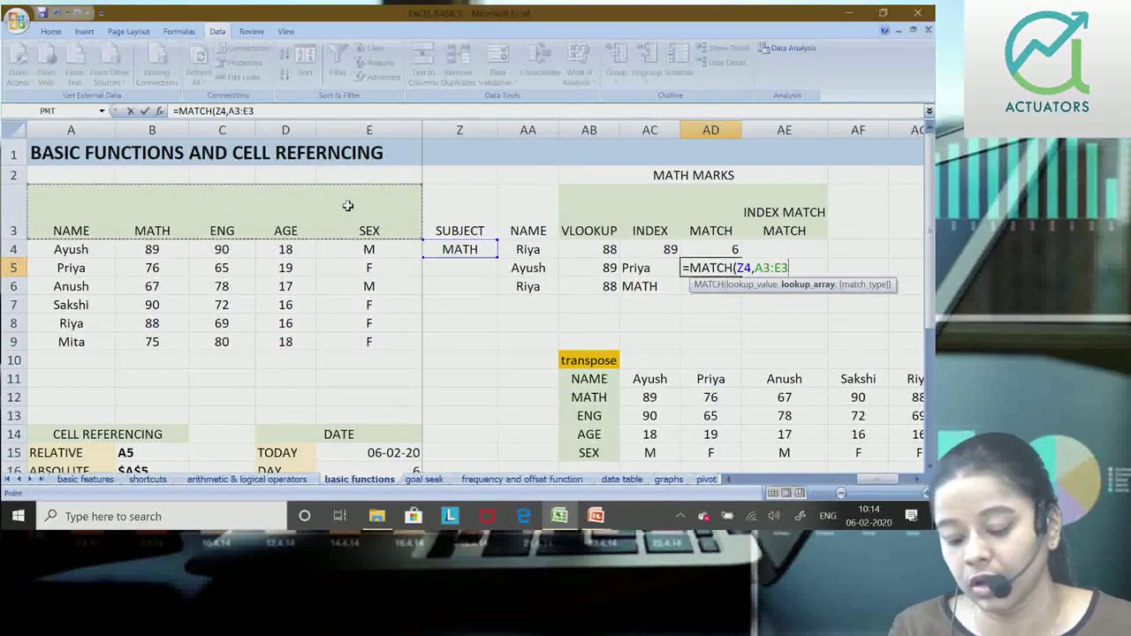
type(",0")
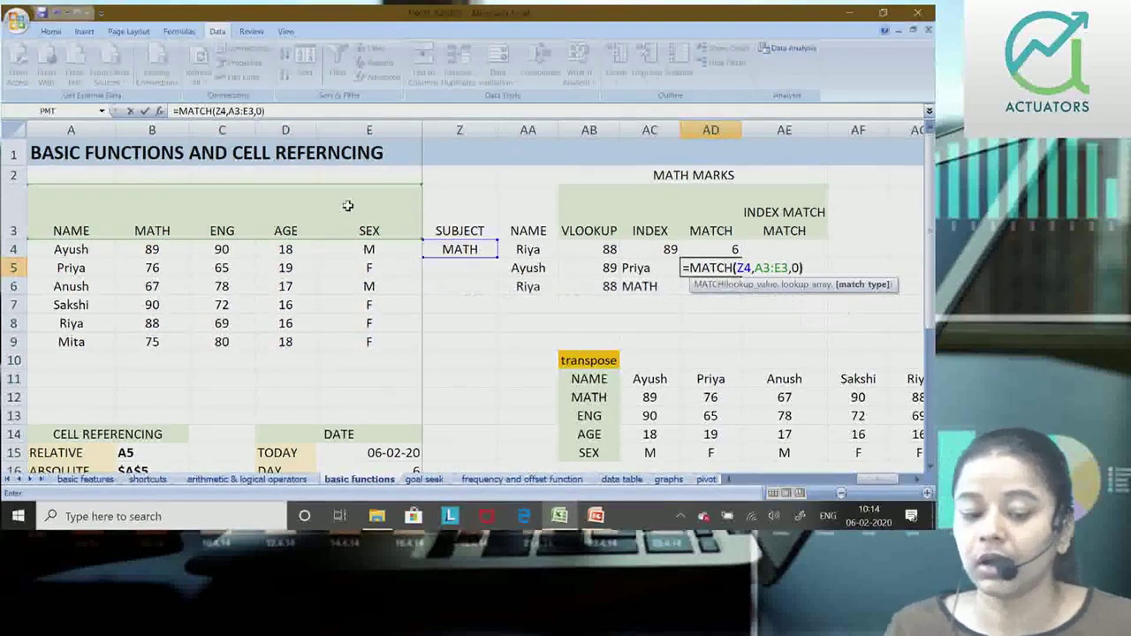
type(")")
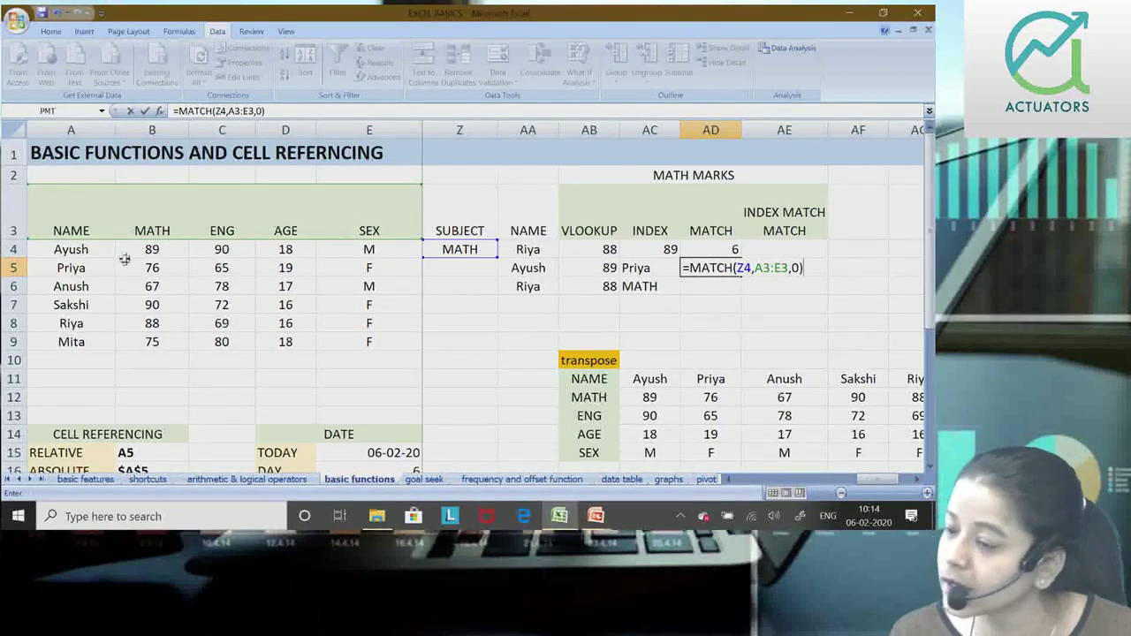
key("Return")
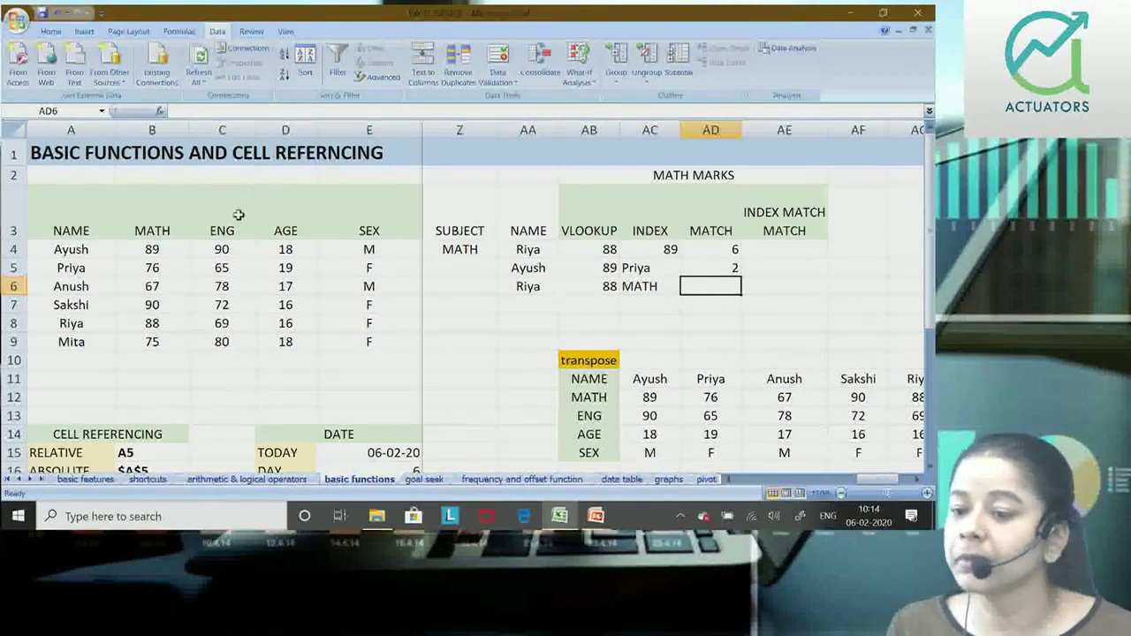
left_click(698, 246)
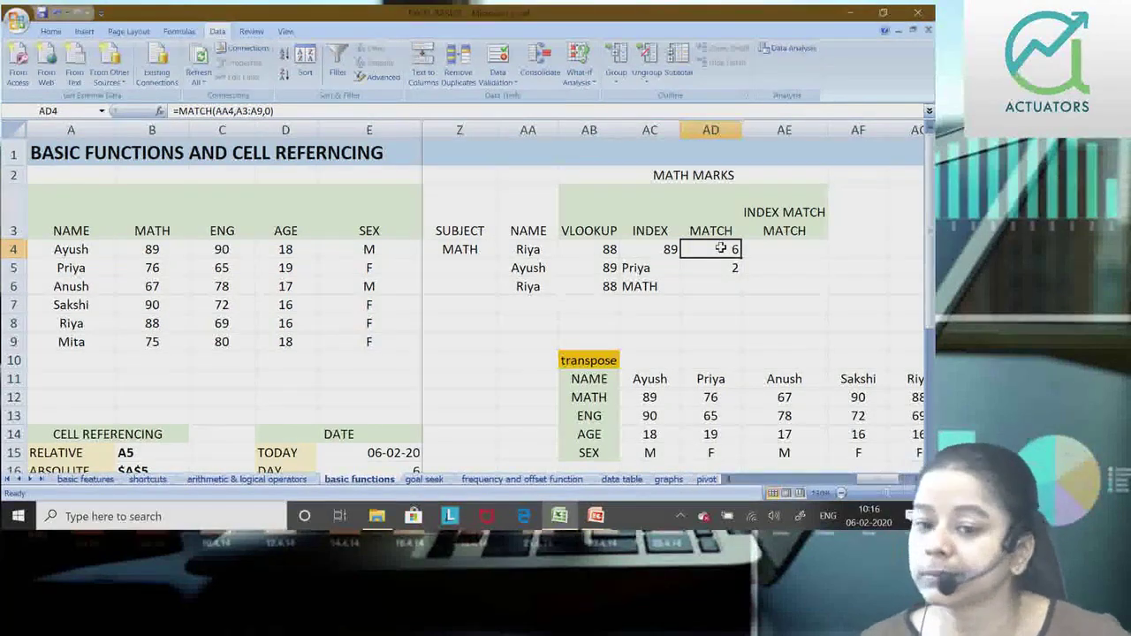
Start an entry in AE4, then reopen AC4's =INDEX(A3:E9,2,2) for editing.
key("Up")
key("Right")
key("Down")
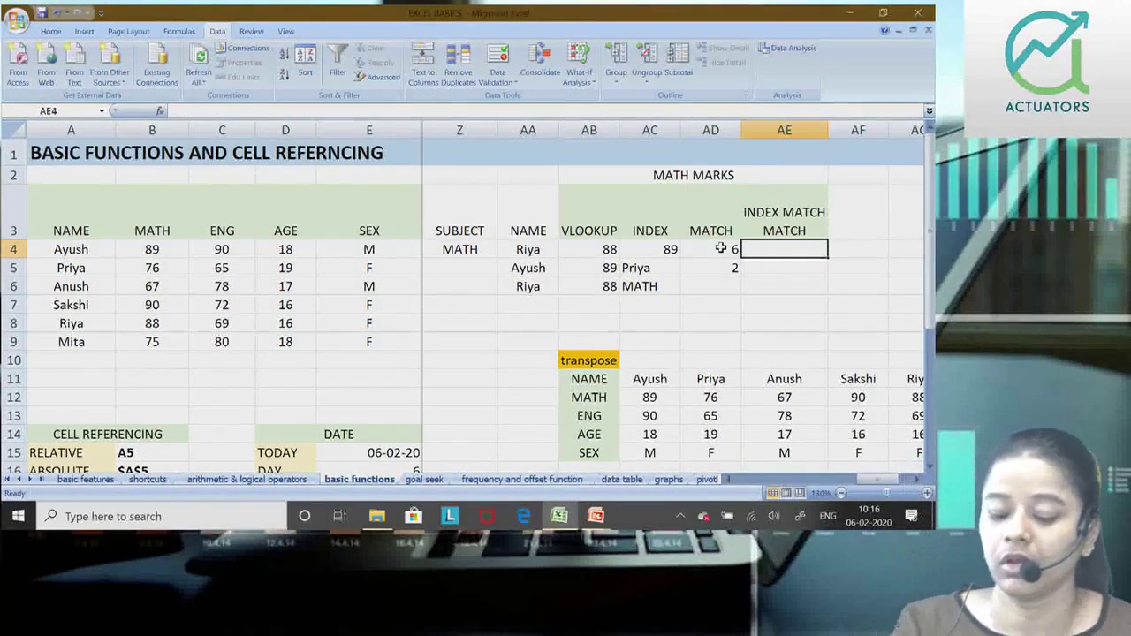
type("=")
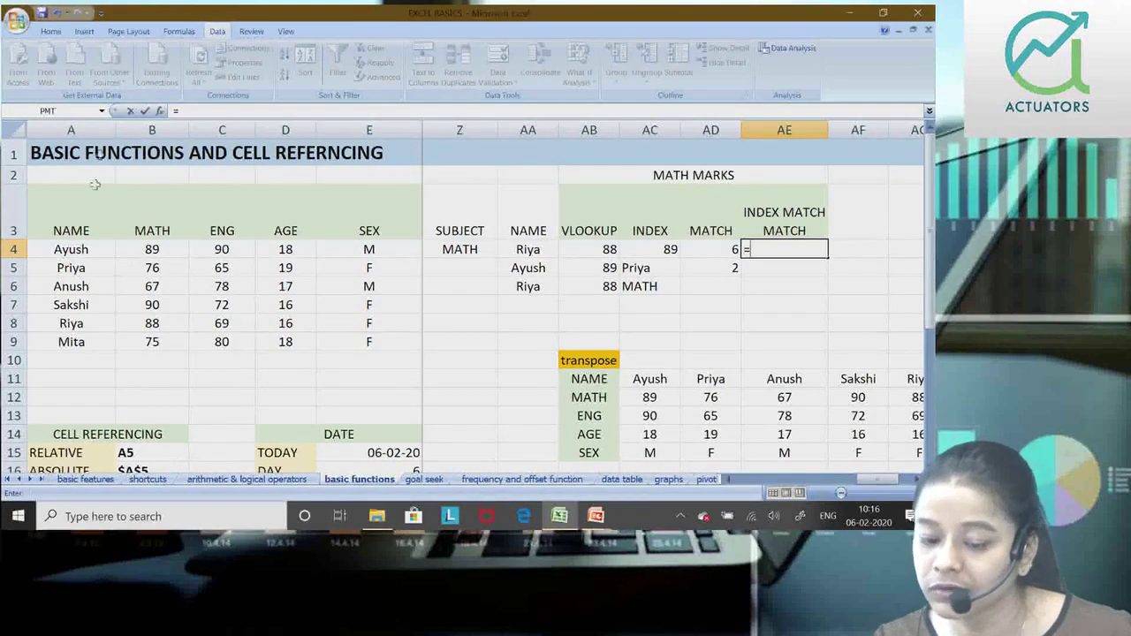
double_click(630, 250)
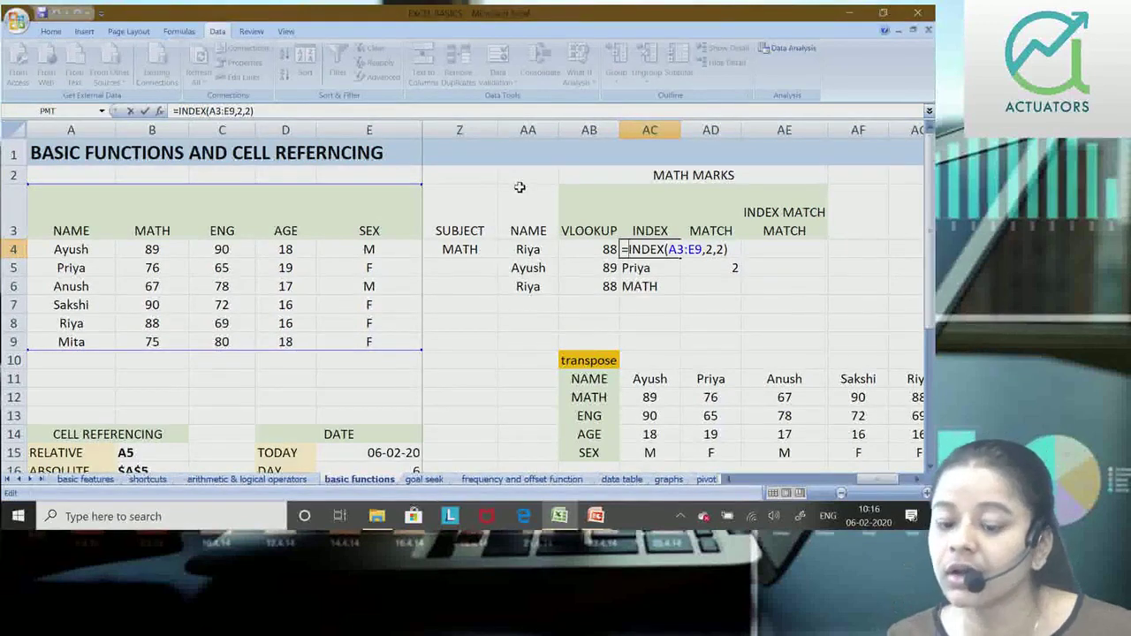
Review AC4's =INDEX(A3:E9,2,2) arguments and the AD5 result, leaving the formula unchanged.
double_click(710, 249)
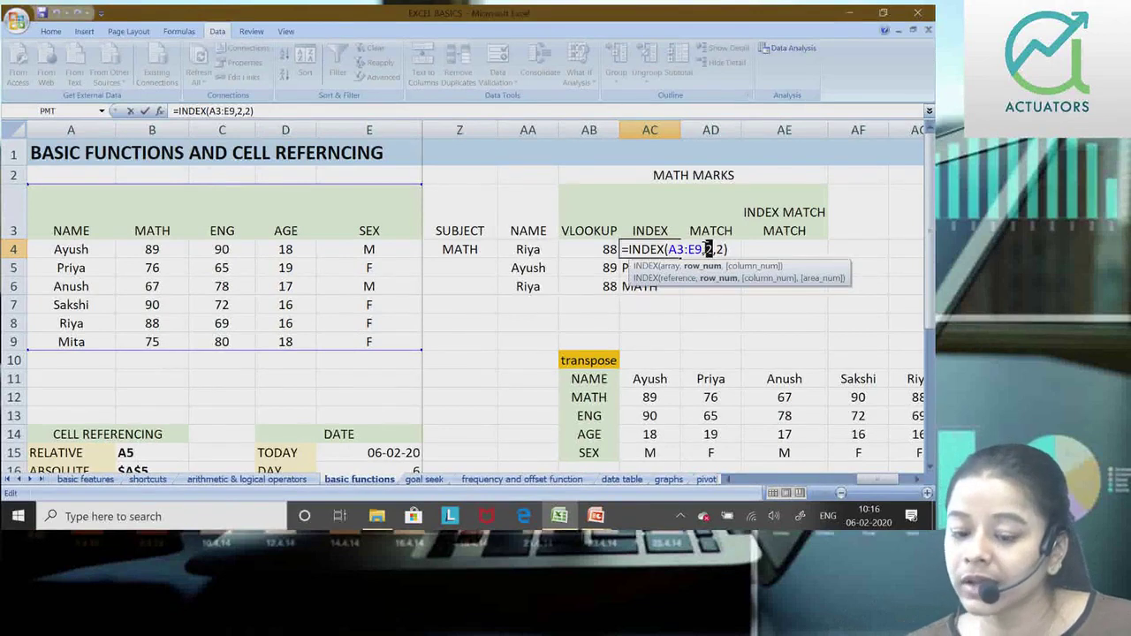
key("Return")
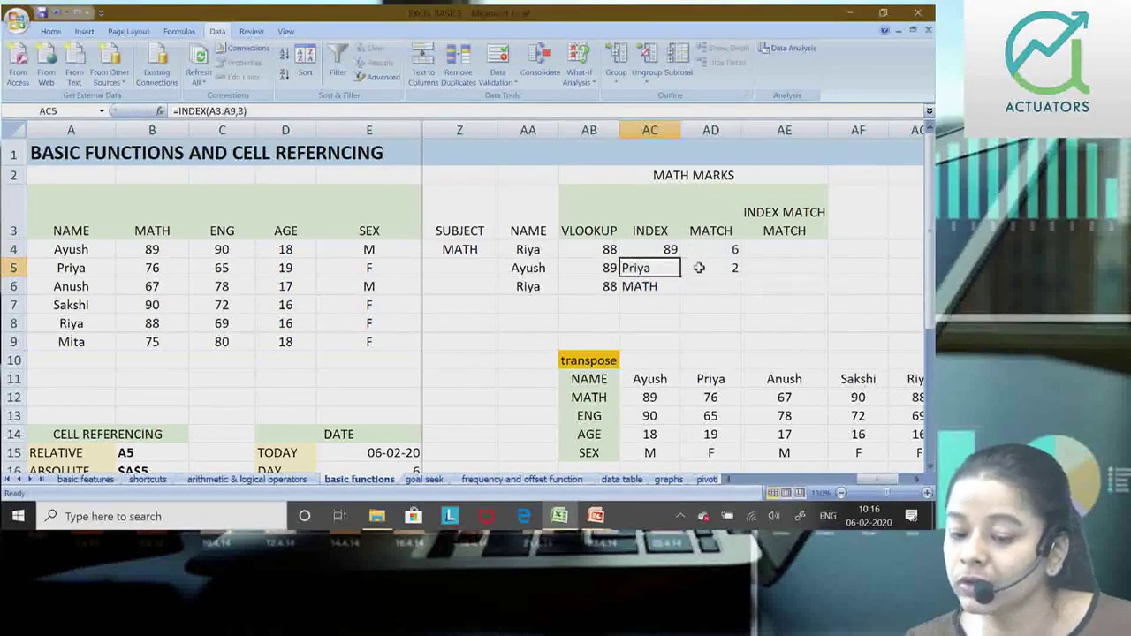
left_click(699, 268)
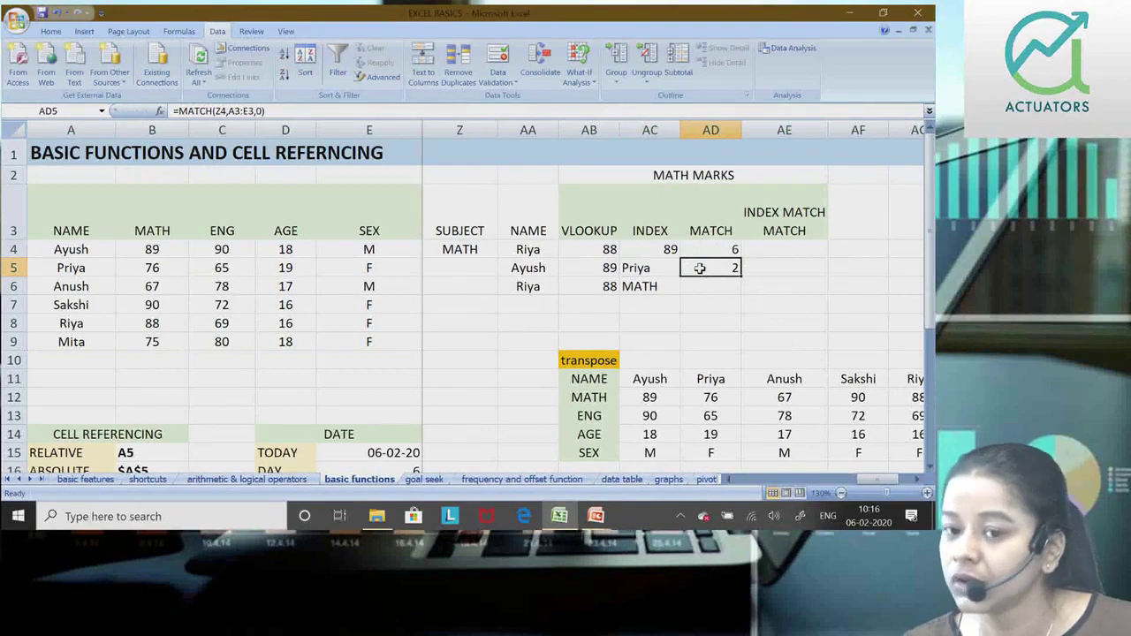
left_click(668, 253)
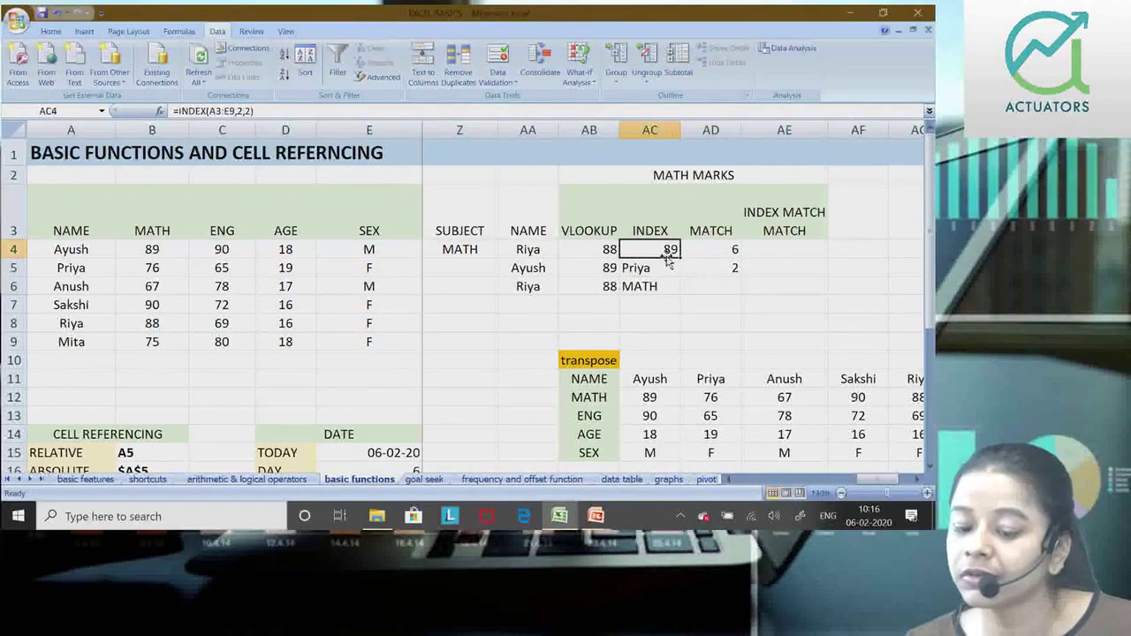
double_click(658, 250)
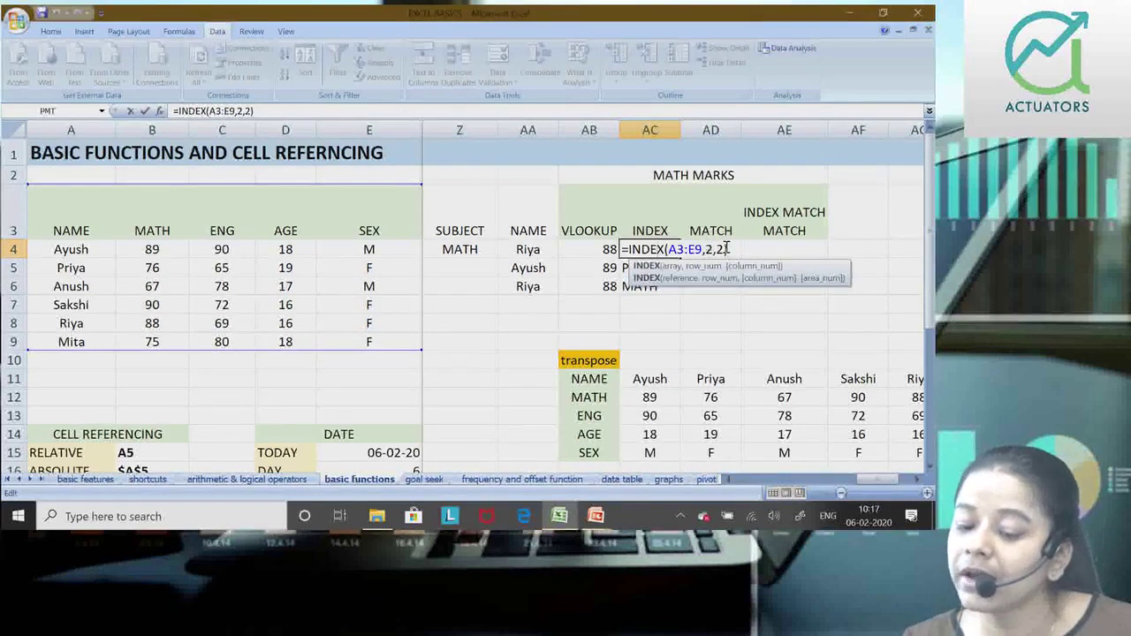
left_click(719, 250)
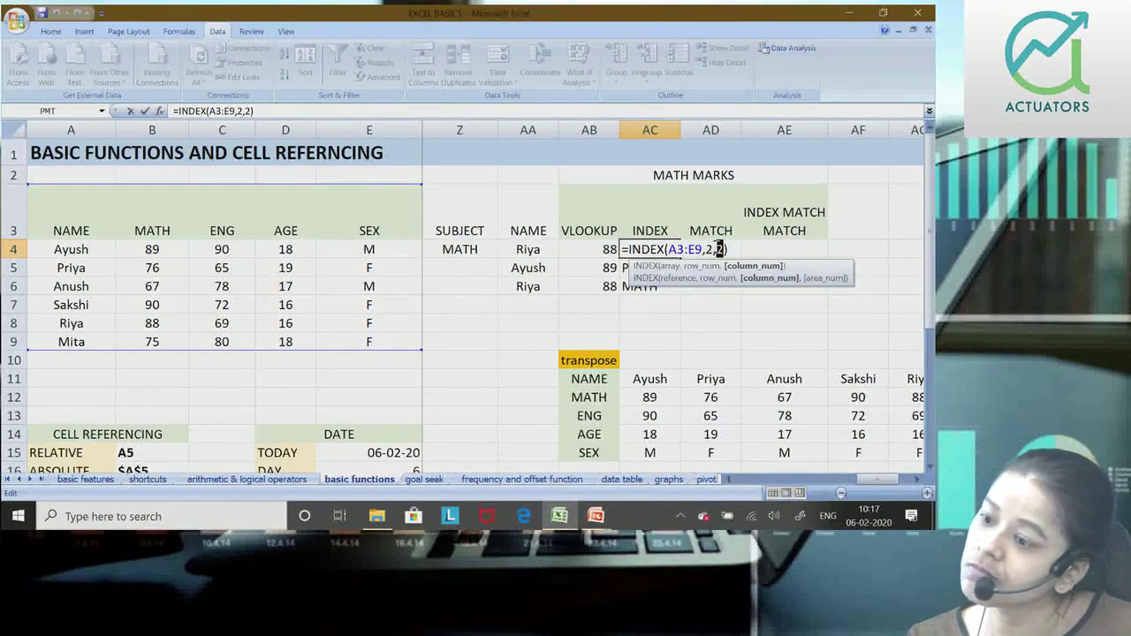
key("Return")
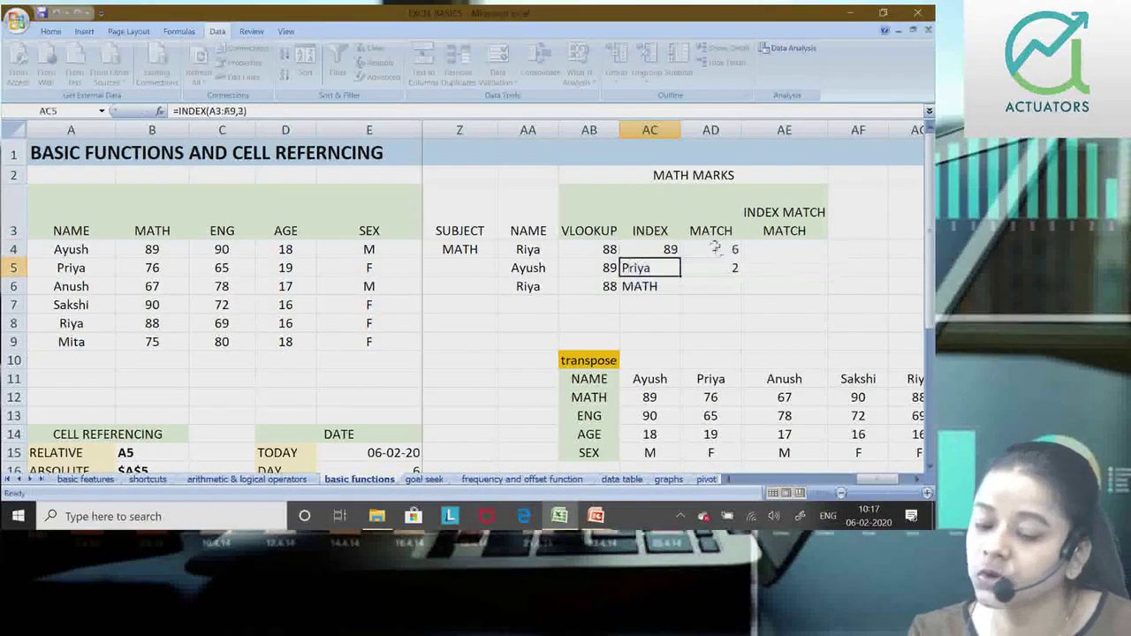
In AE4, begin =INDEX(A3:E9,MATCH(AA4,A3:A9,0),MATCH( for the two-way lookup.
left_click(789, 250)
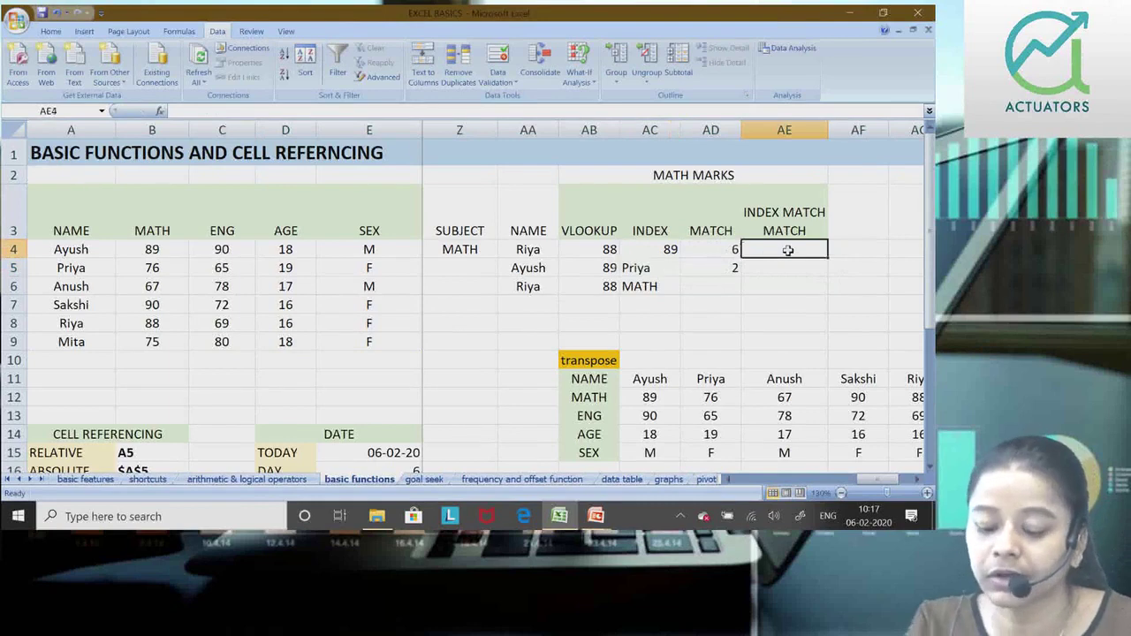
type("=IN")
key("Tab")
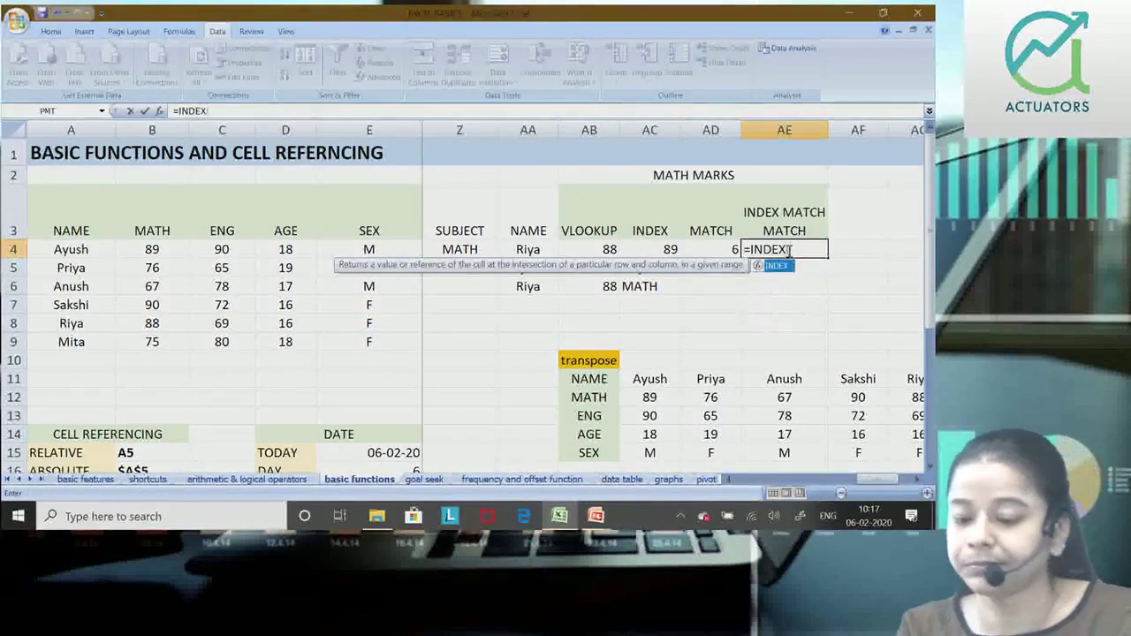
left_click_drag(106, 222, 364, 341)
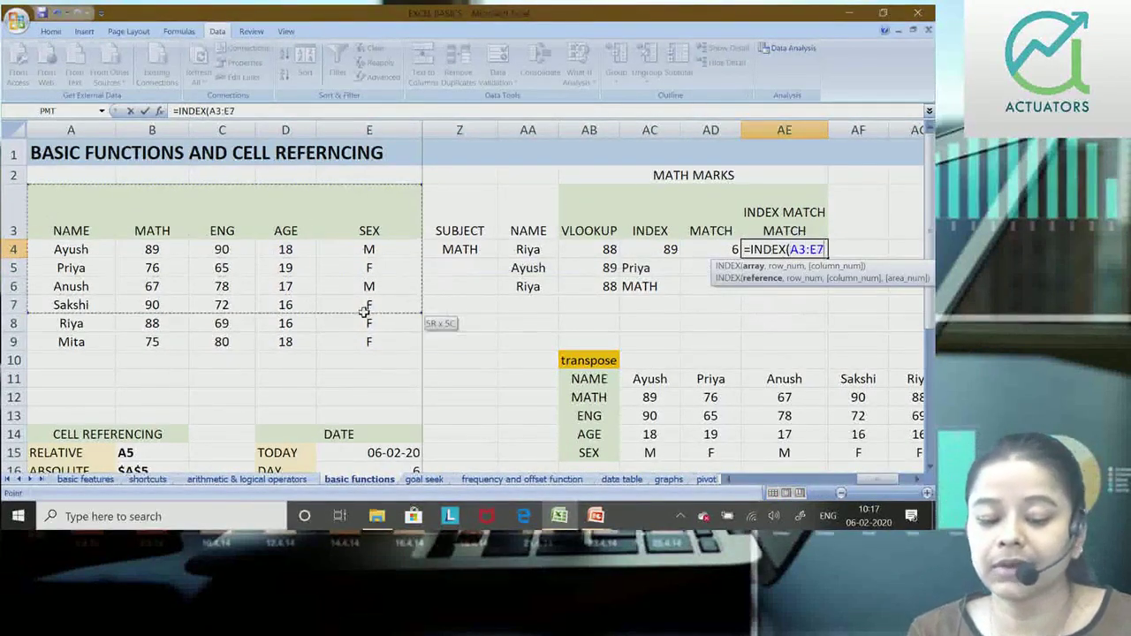
type(",")
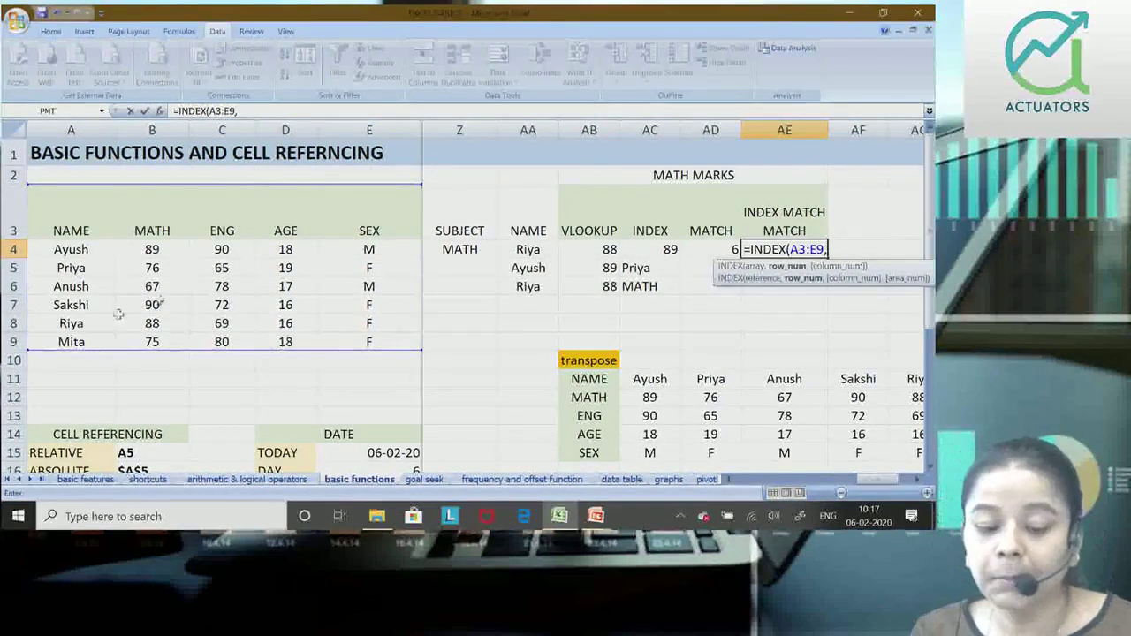
type("MATCH")
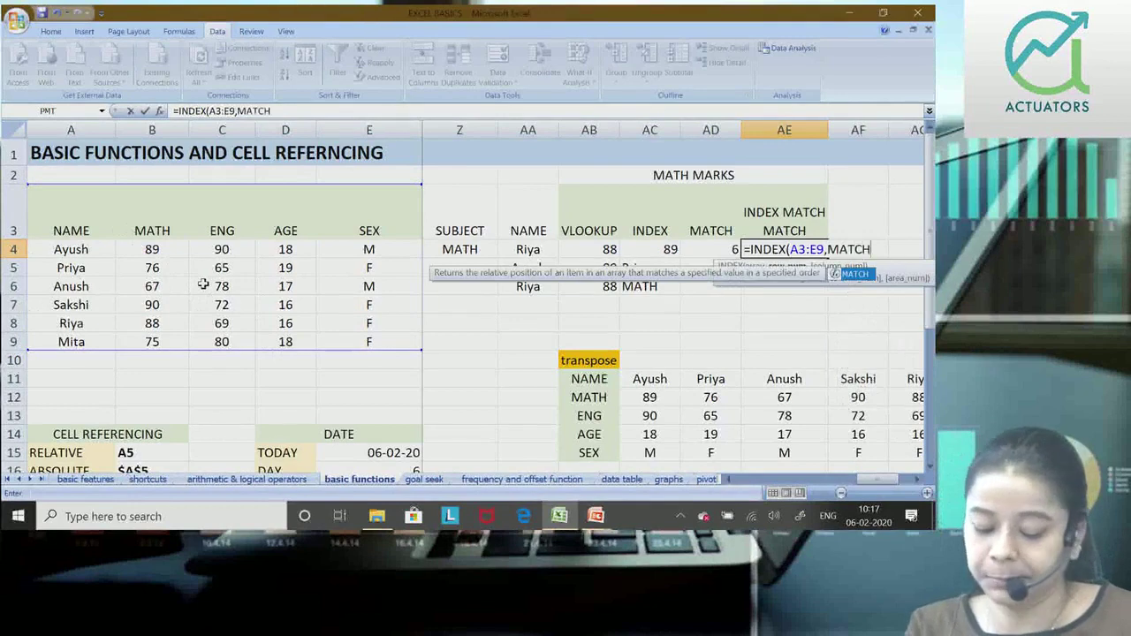
type("(")
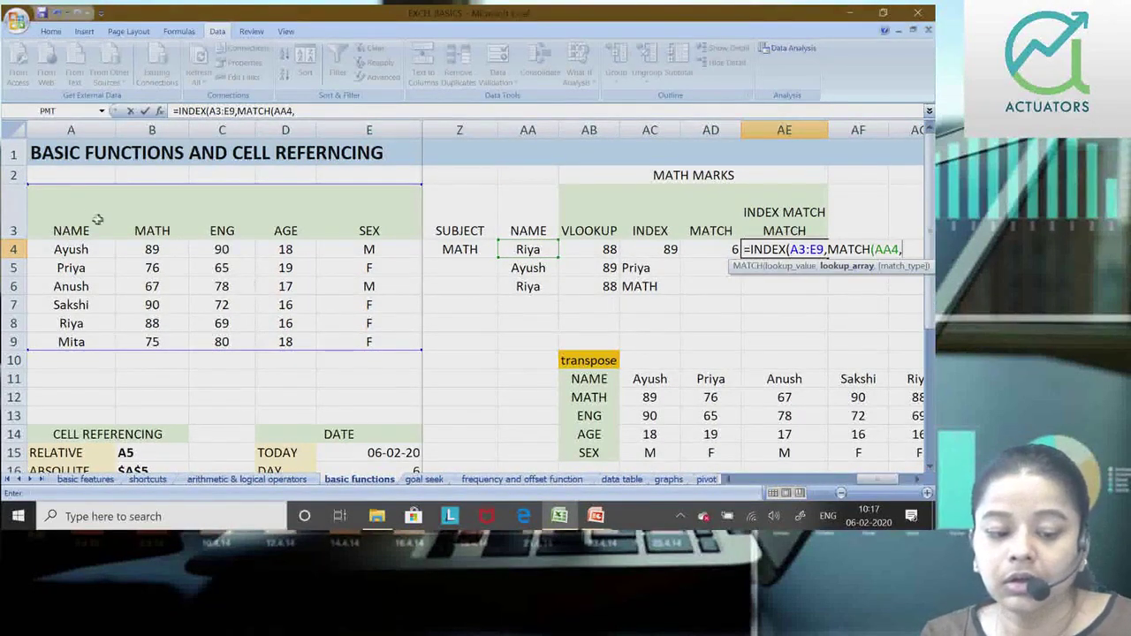
left_click_drag(93, 221, 89, 343)
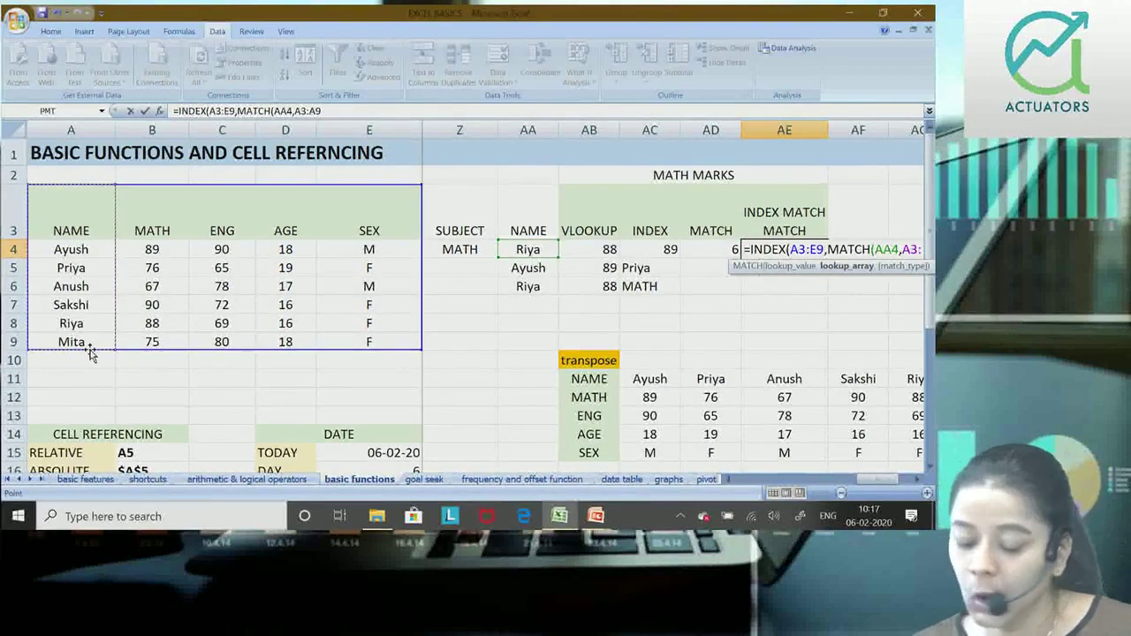
type(",")
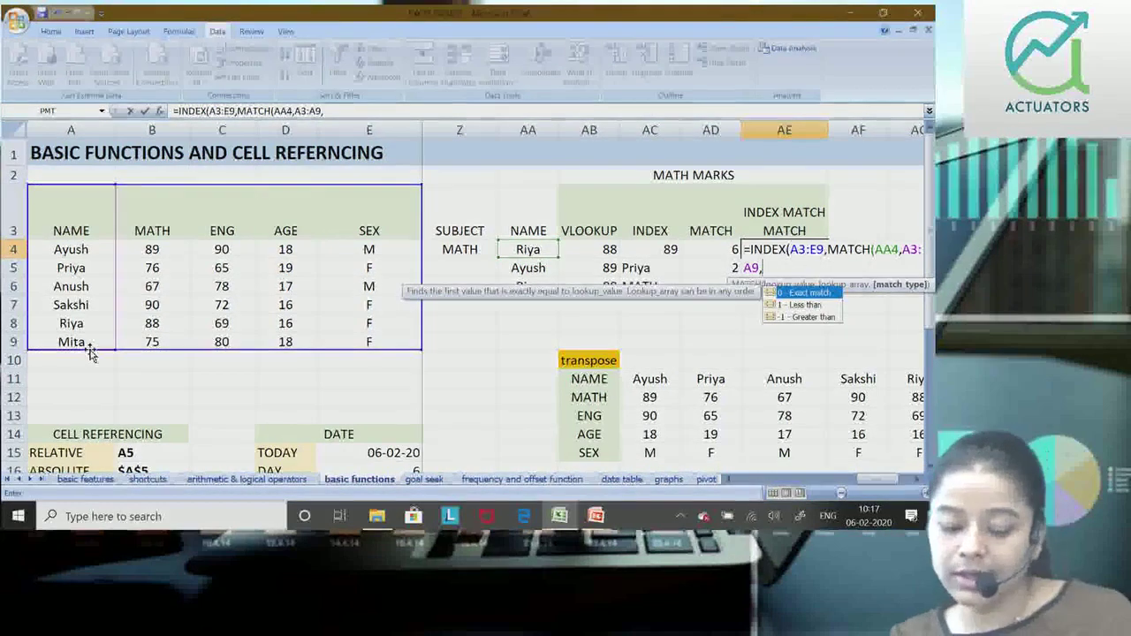
type("0")
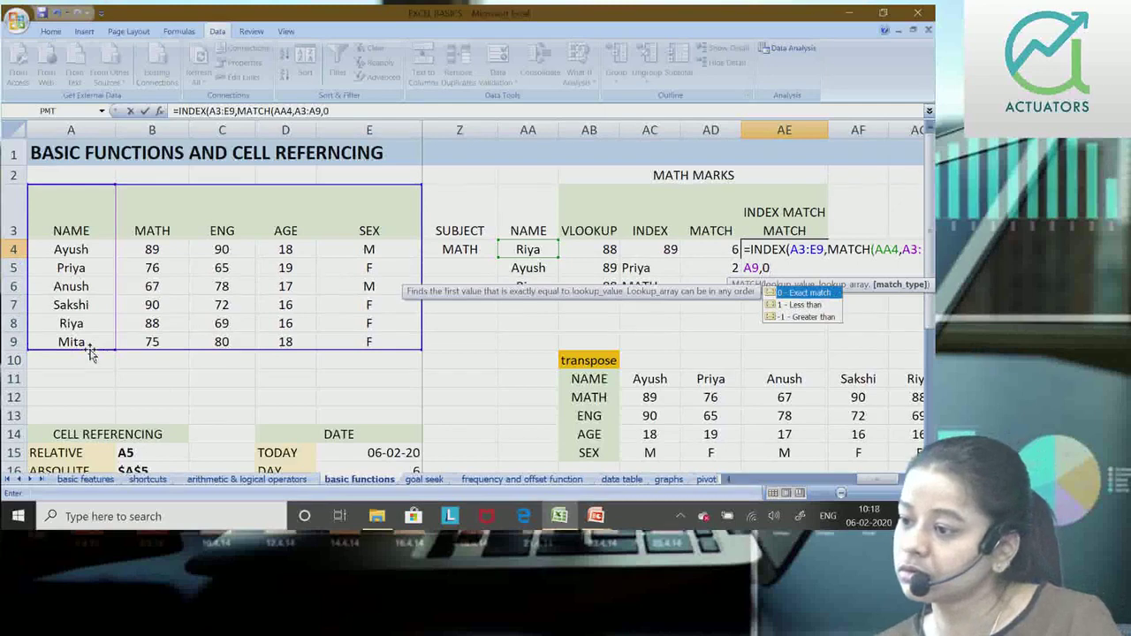
type(")")
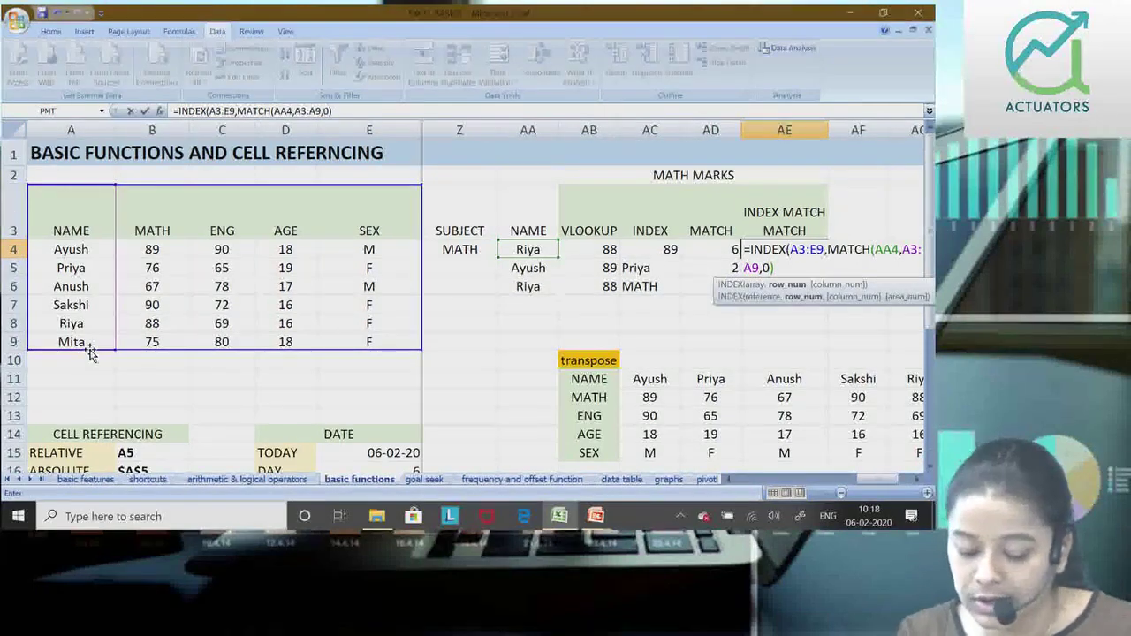
type(",MATCH")
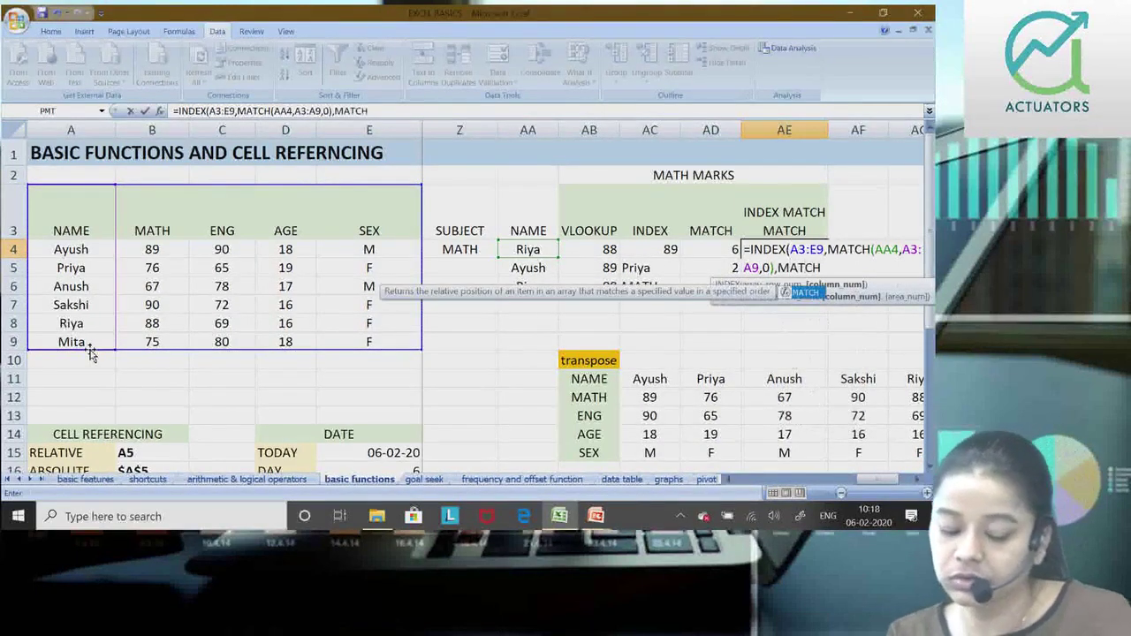
type("(")
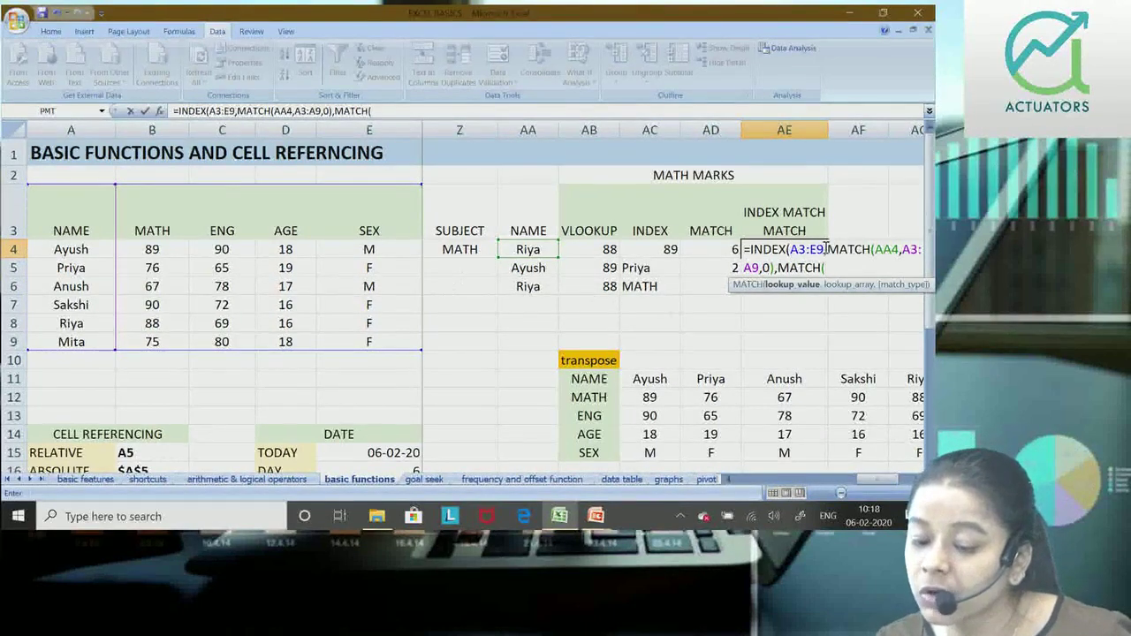
Rebuild the column lookup in AE4 as MATCH(Z4,A3:E3,0), fixing the stray parentheses.
mouse_move(826, 249)
left_mouse_down()
mouse_move(759, 269)
mouse_move(776, 274)
left_mouse_up()
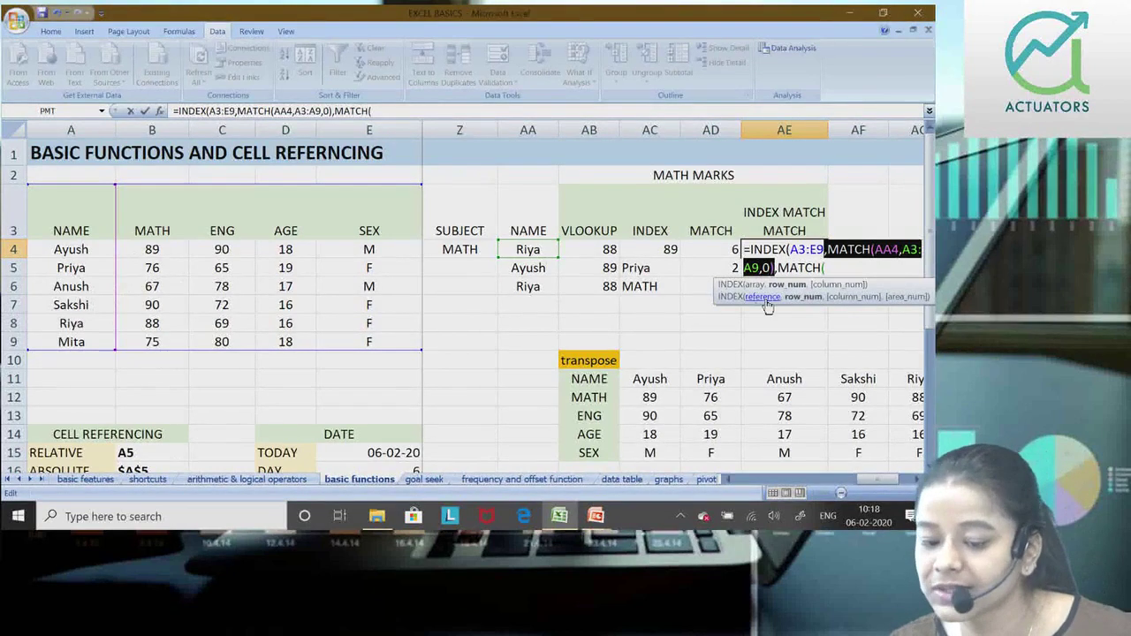
left_click(857, 268)
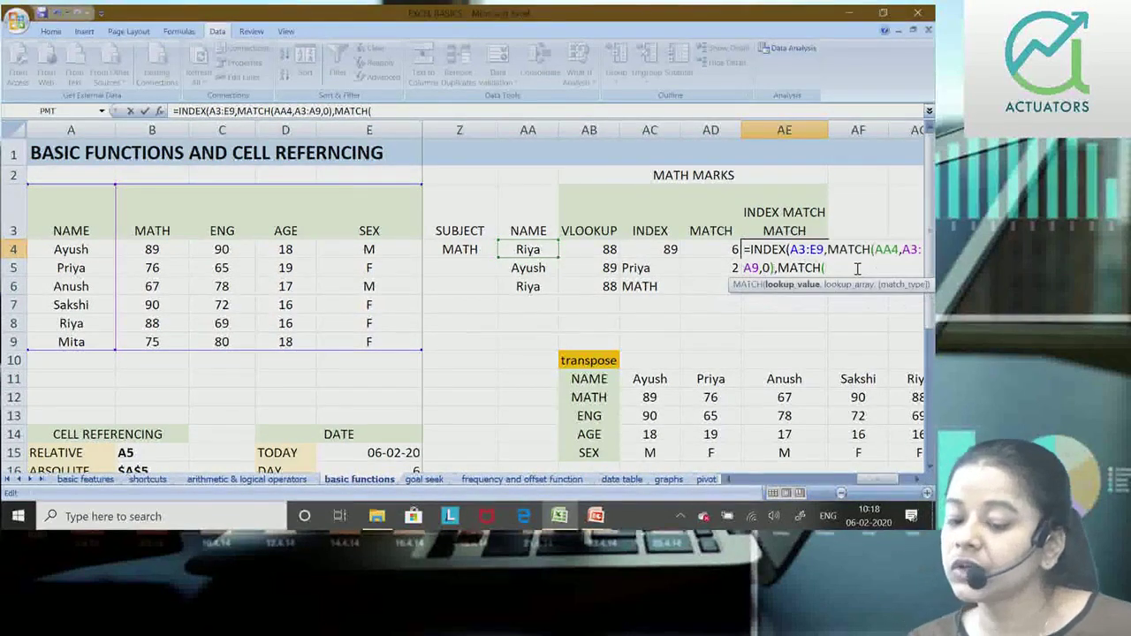
key("BackSpace")
key("BackSpace")
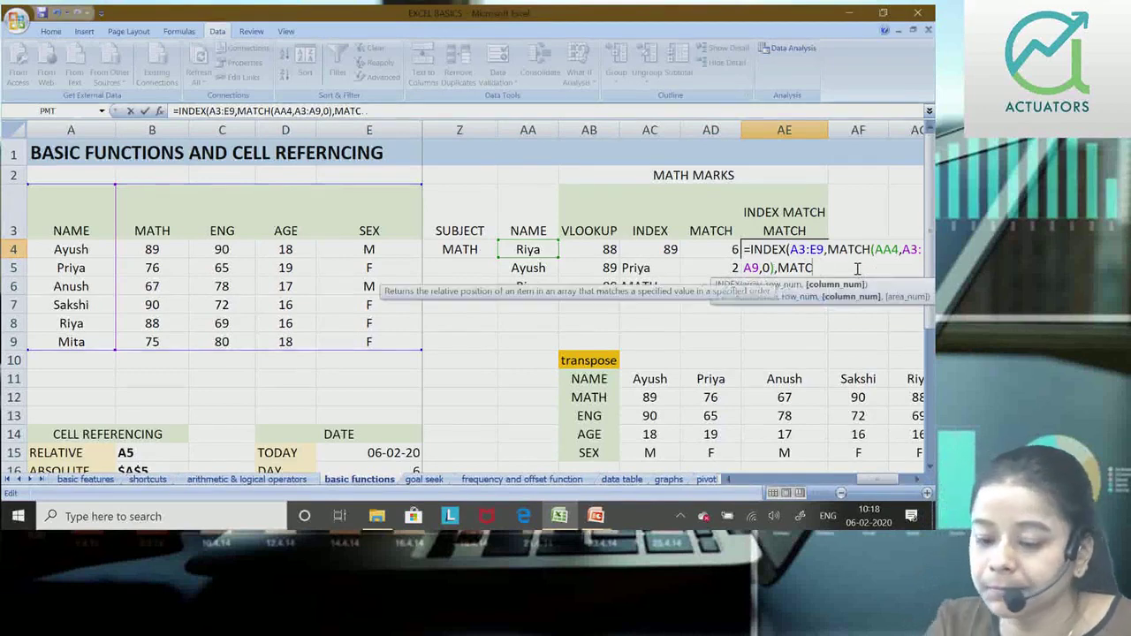
key("BackSpace")
key("BackSpace")
key("BackSpace")
key("BackSpace")
key("BackSpace")
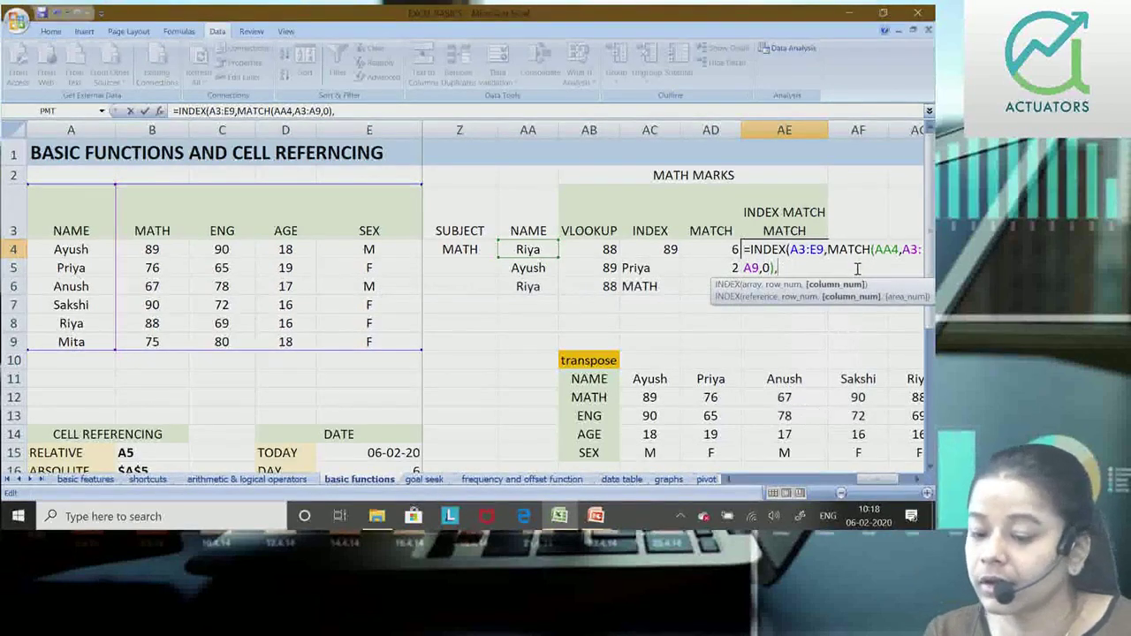
type(",")
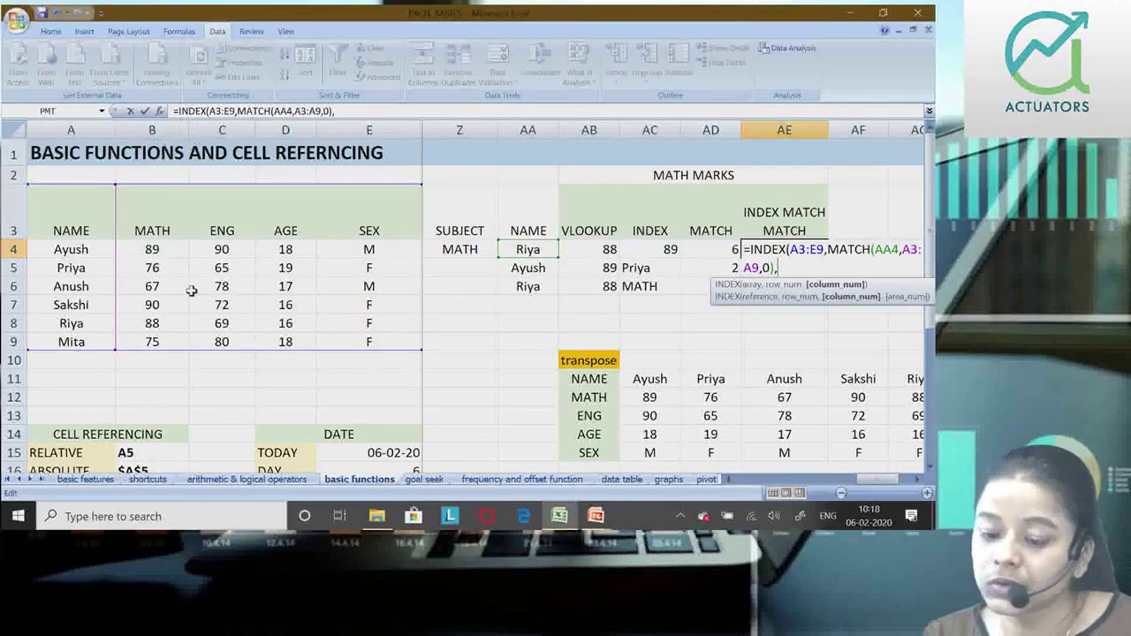
type("MATCH(")
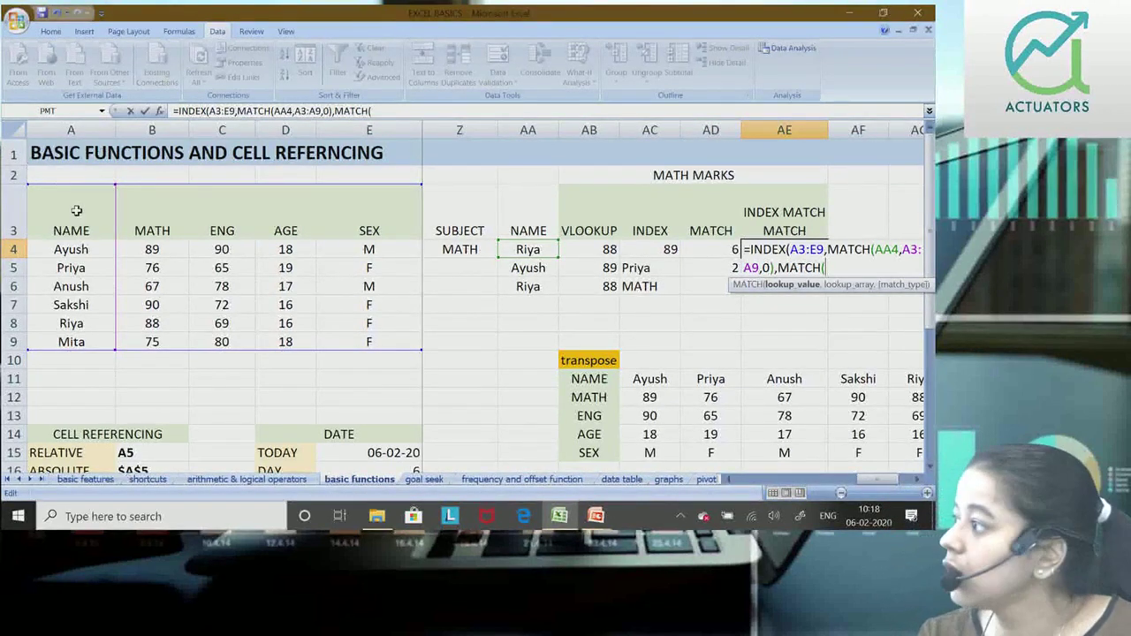
left_click_drag(77, 210, 386, 226)
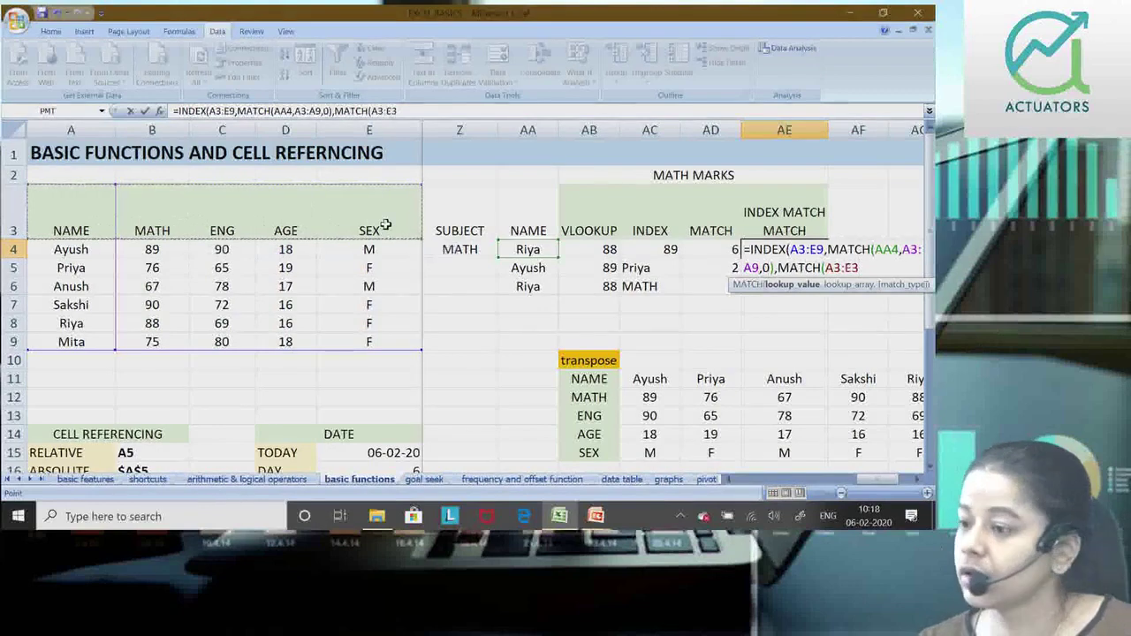
key("BackSpace")
key("BackSpace")
key("BackSpace")
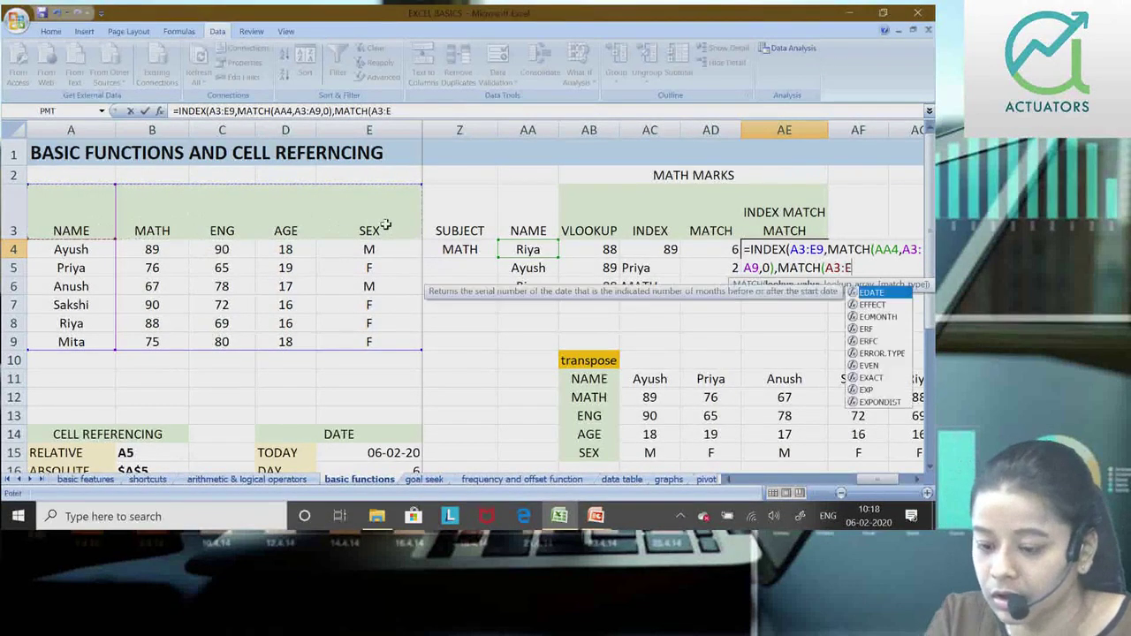
key("BackSpace")
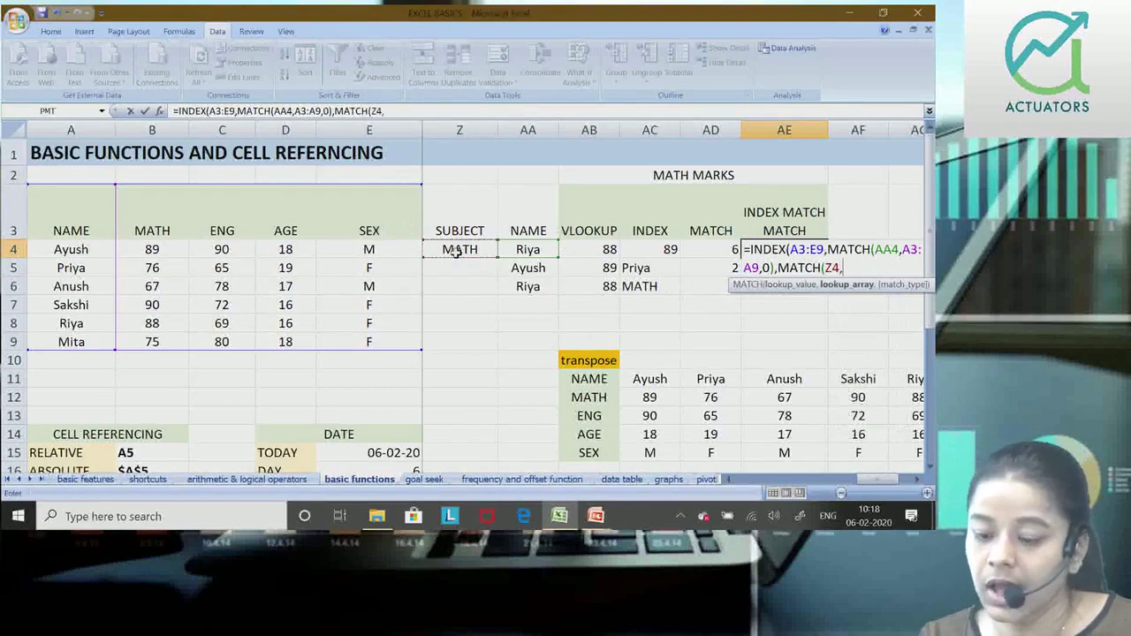
left_click_drag(106, 216, 368, 223)
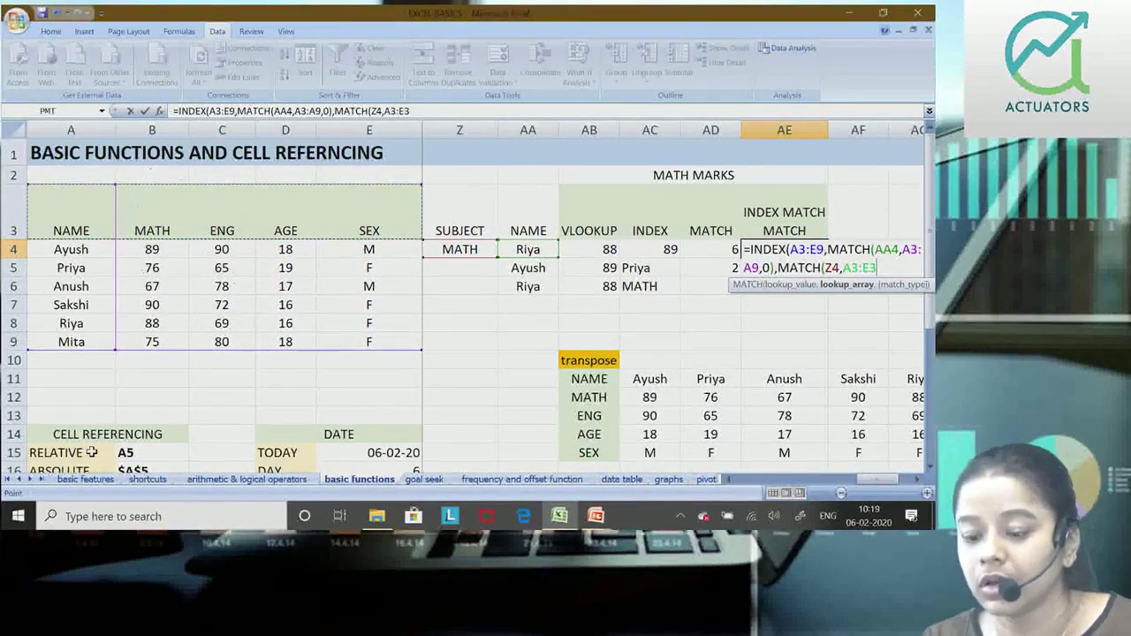
type(",0")
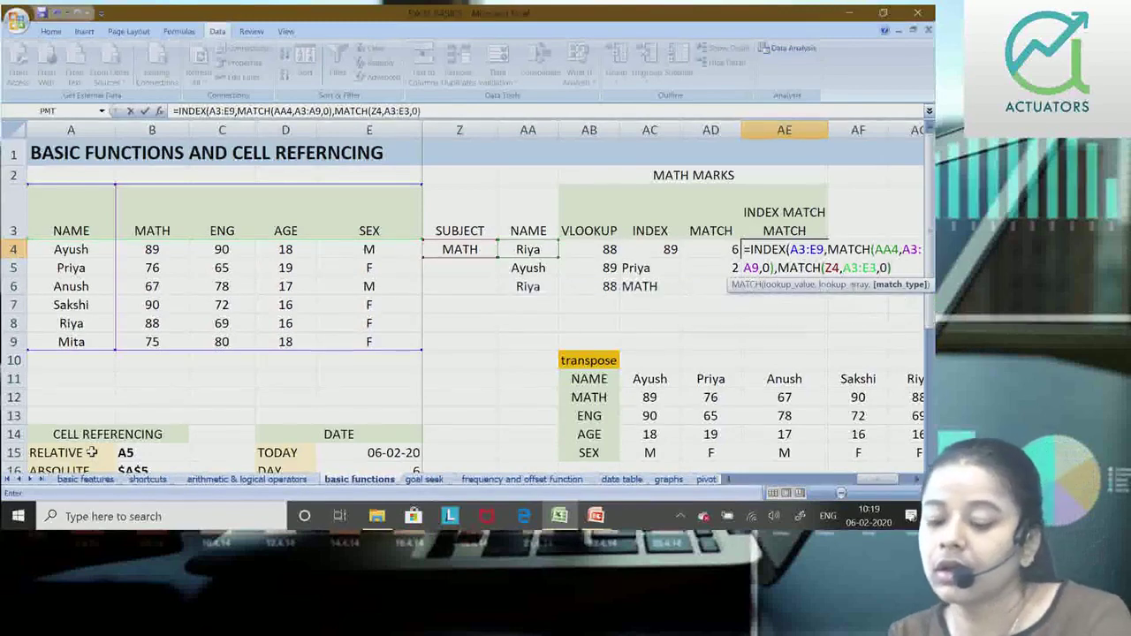
type("))")
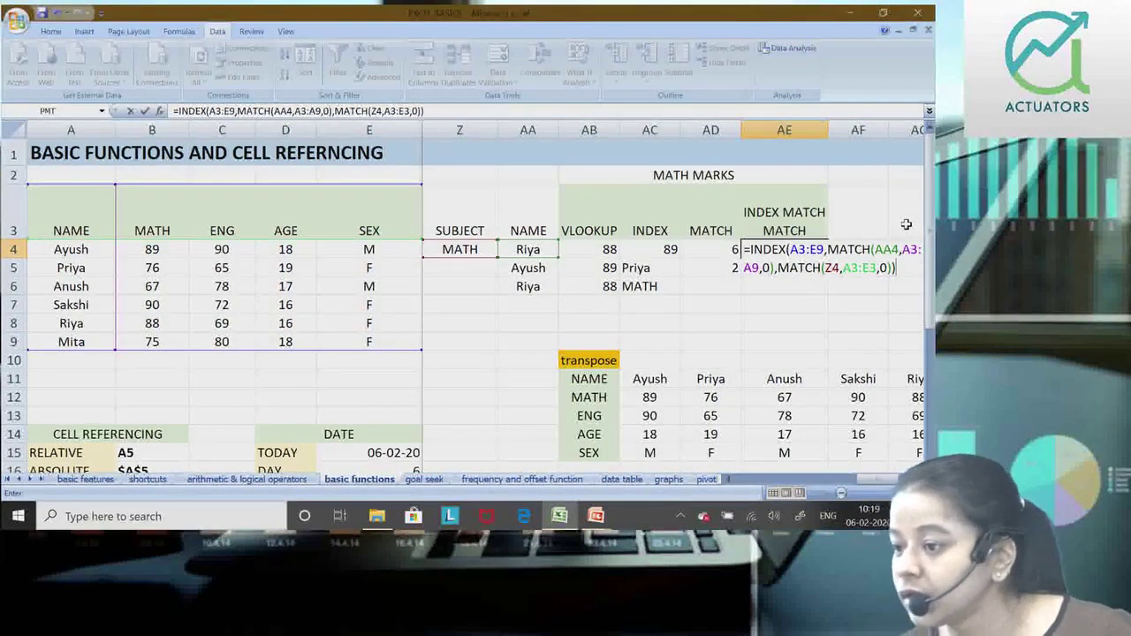
key("BackSpace")
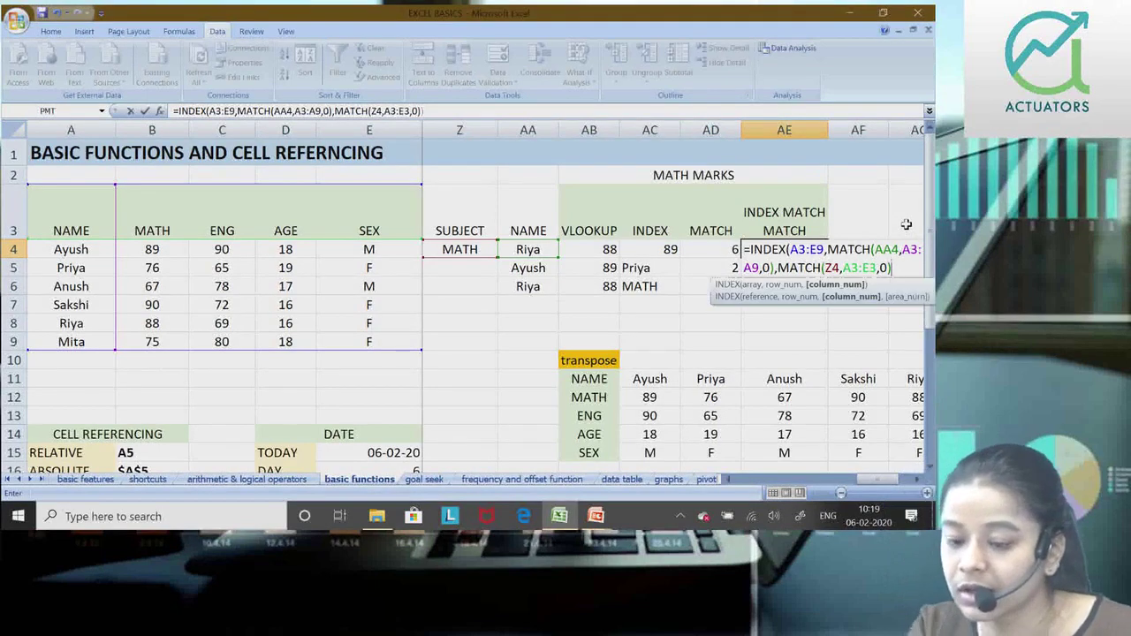
Close and commit the two-way INDEX MATCH formula in AE4.
type(")")
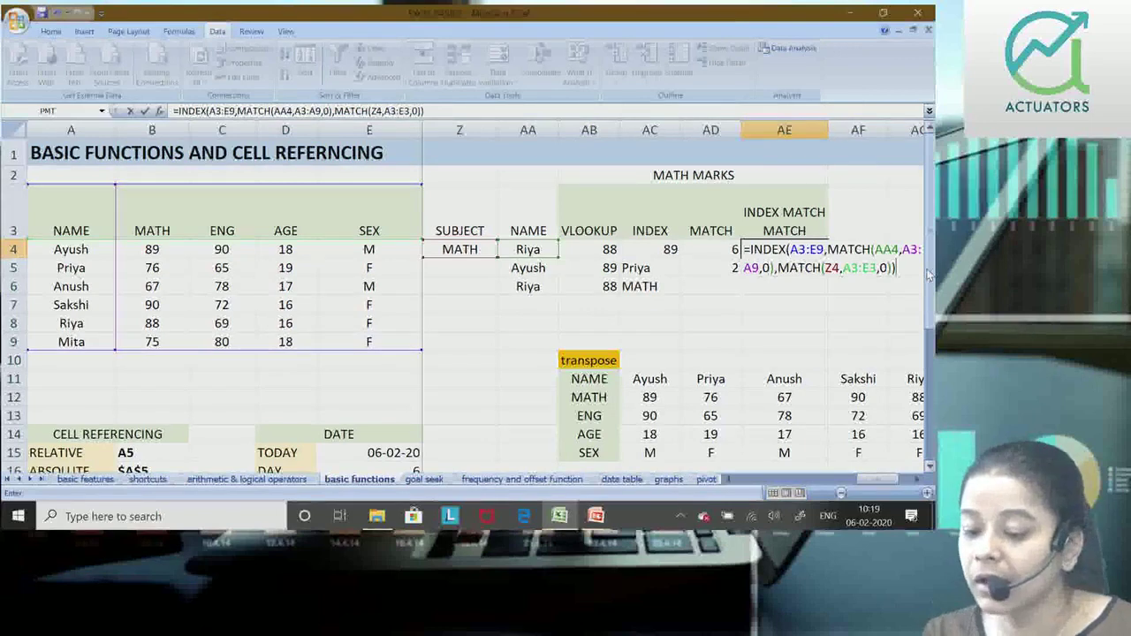
left_click_drag(828, 249, 777, 267)
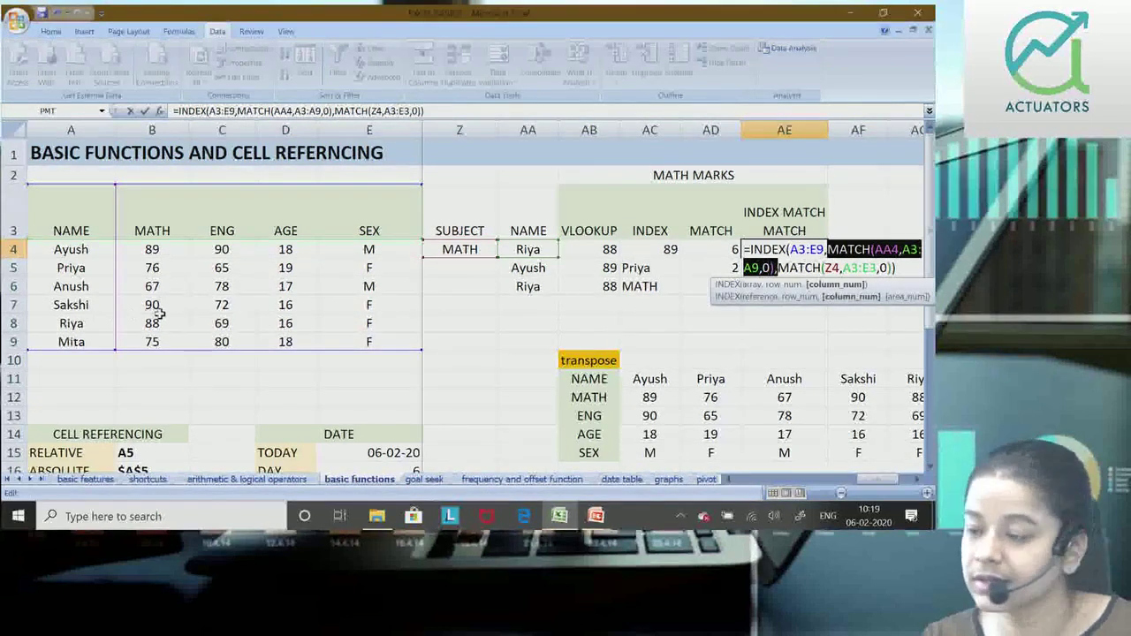
left_click(822, 249)
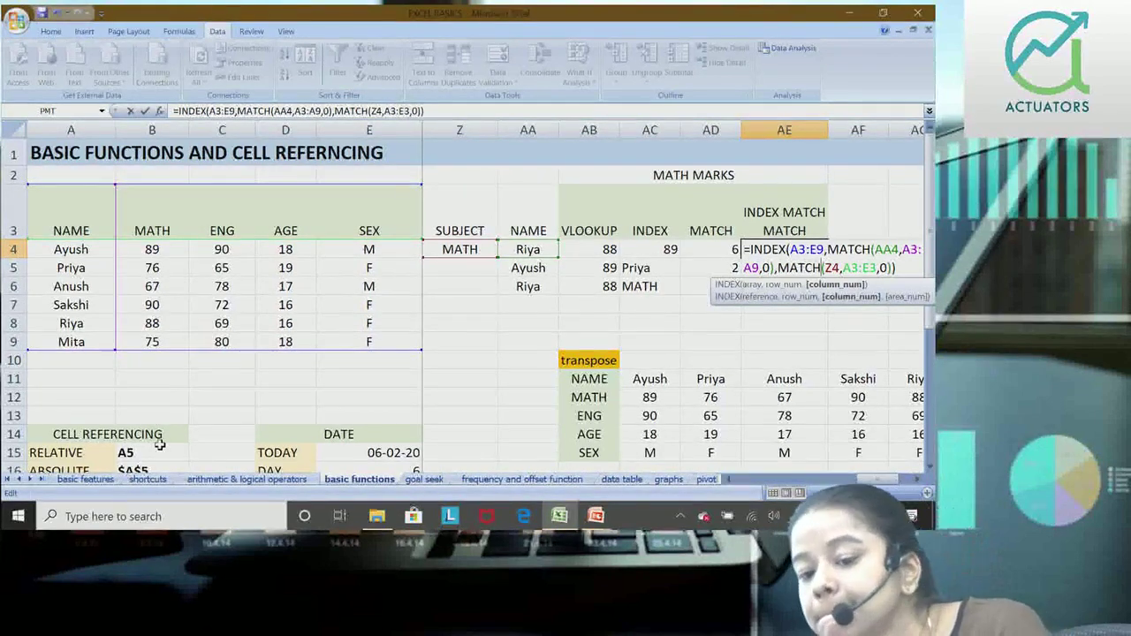
key("Return")
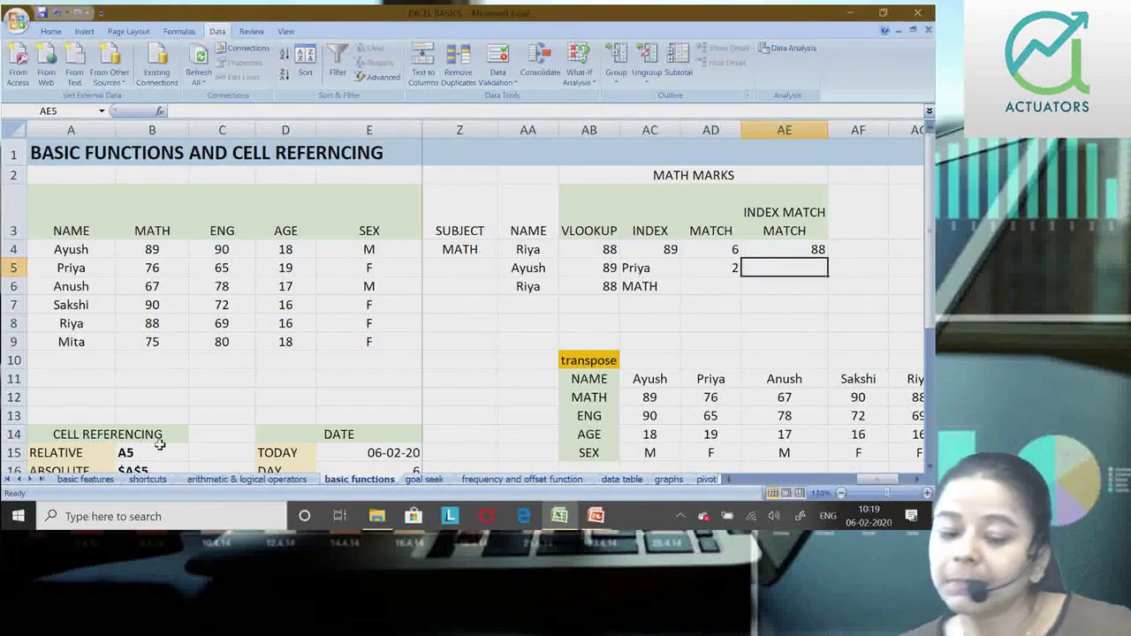
Pick Sakshi in AA4 and recheck AE4's formula, which now returns 90.
left_click(540, 247)
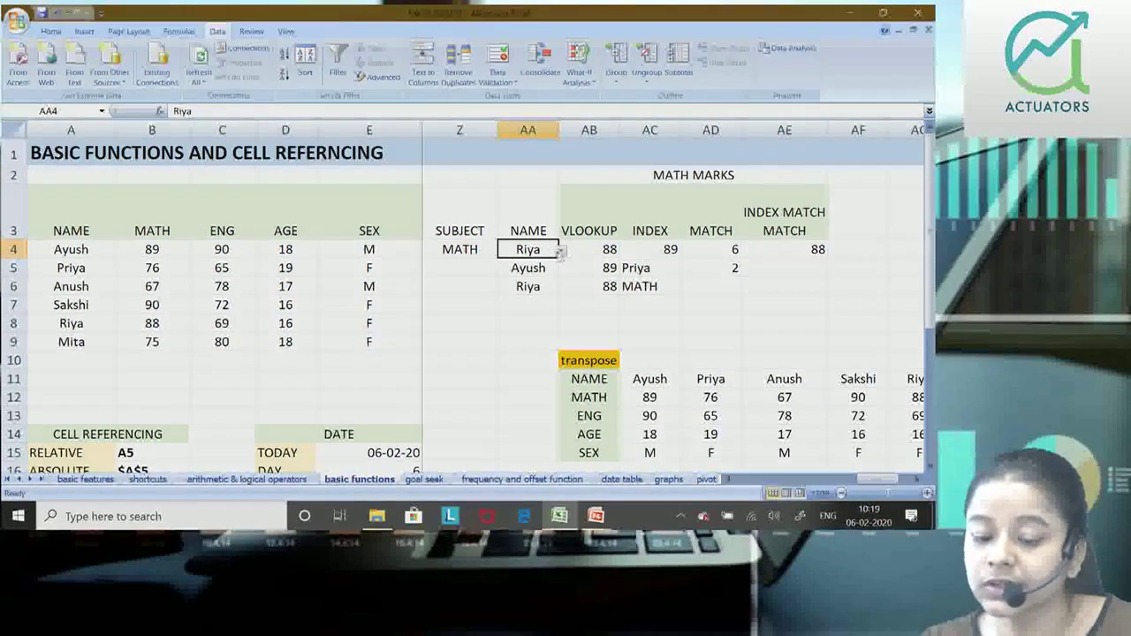
left_click(561, 251)
left_click(526, 300)
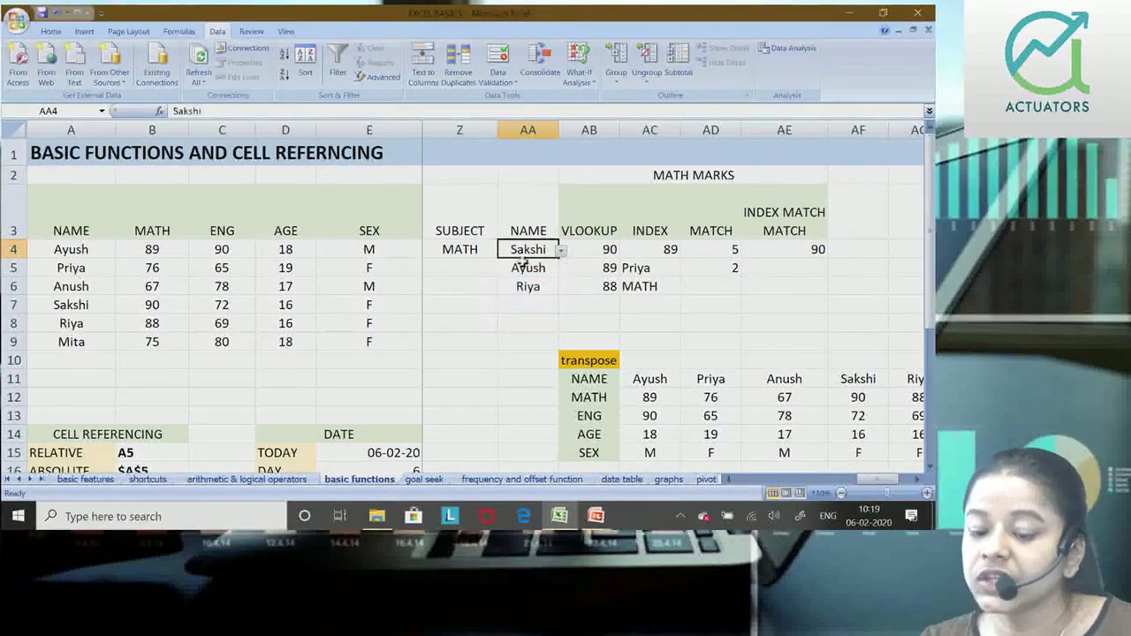
double_click(749, 249)
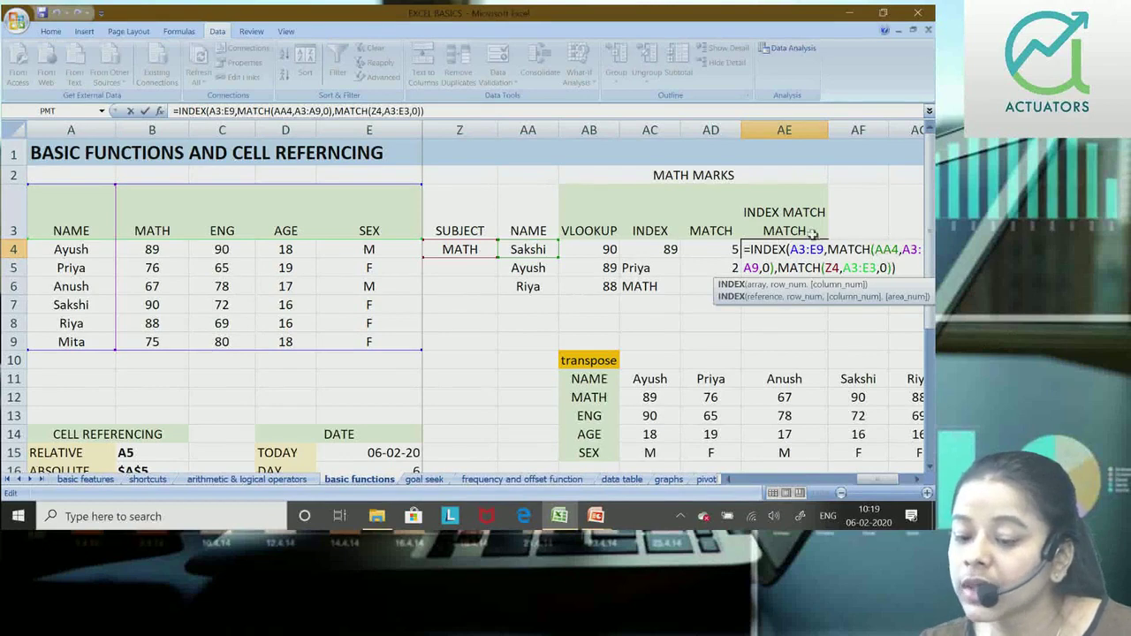
left_click_drag(827, 249, 778, 268)
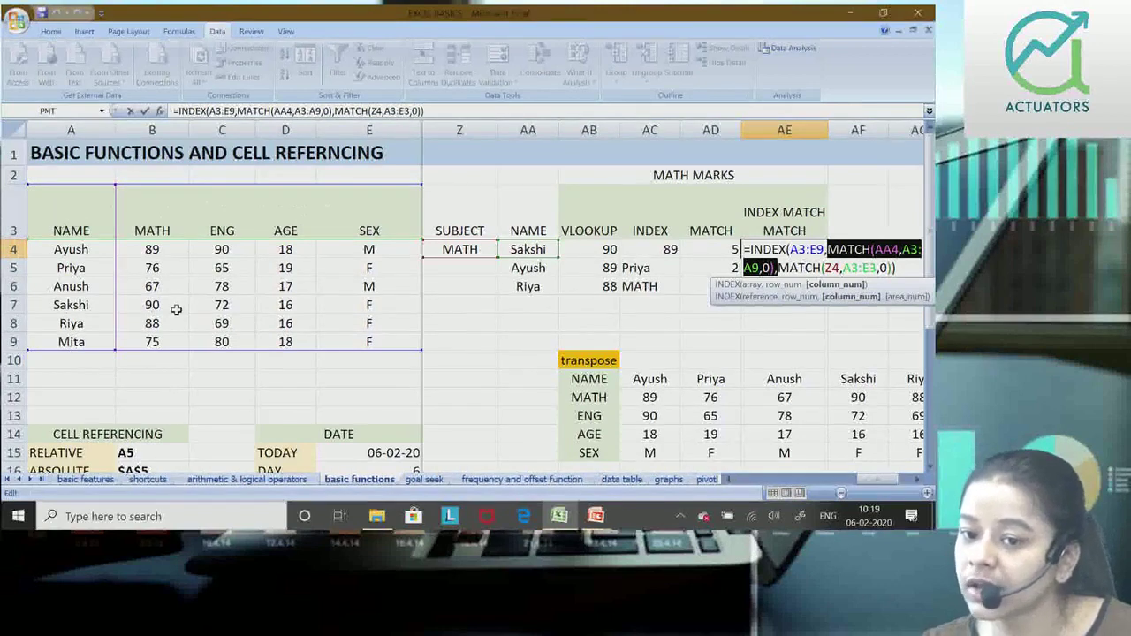
key("Return")
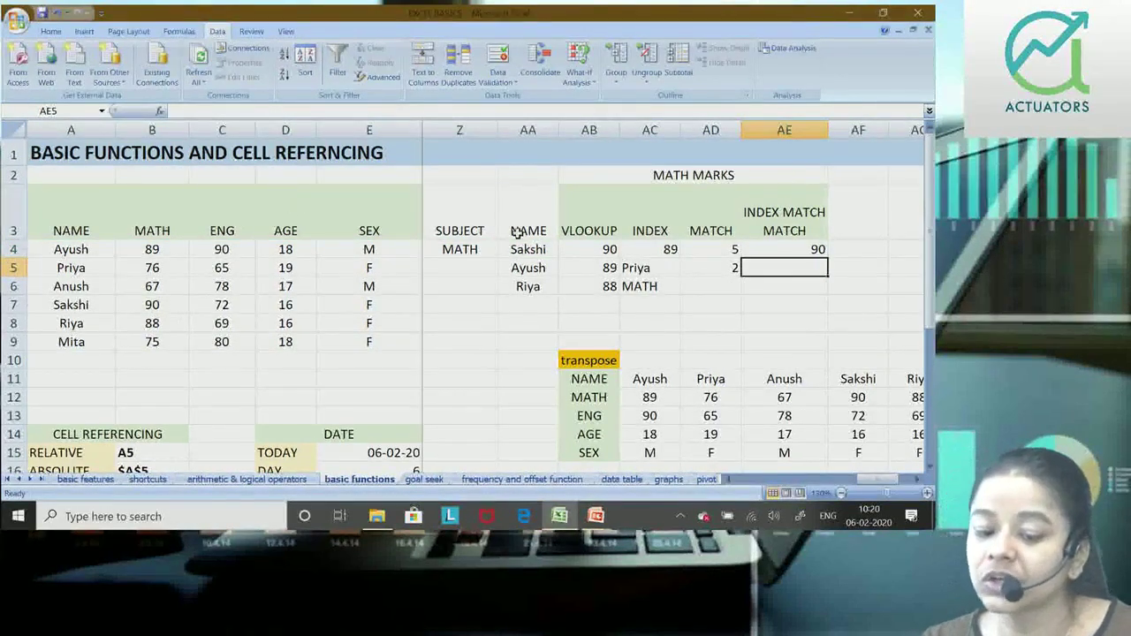
left_click(460, 250)
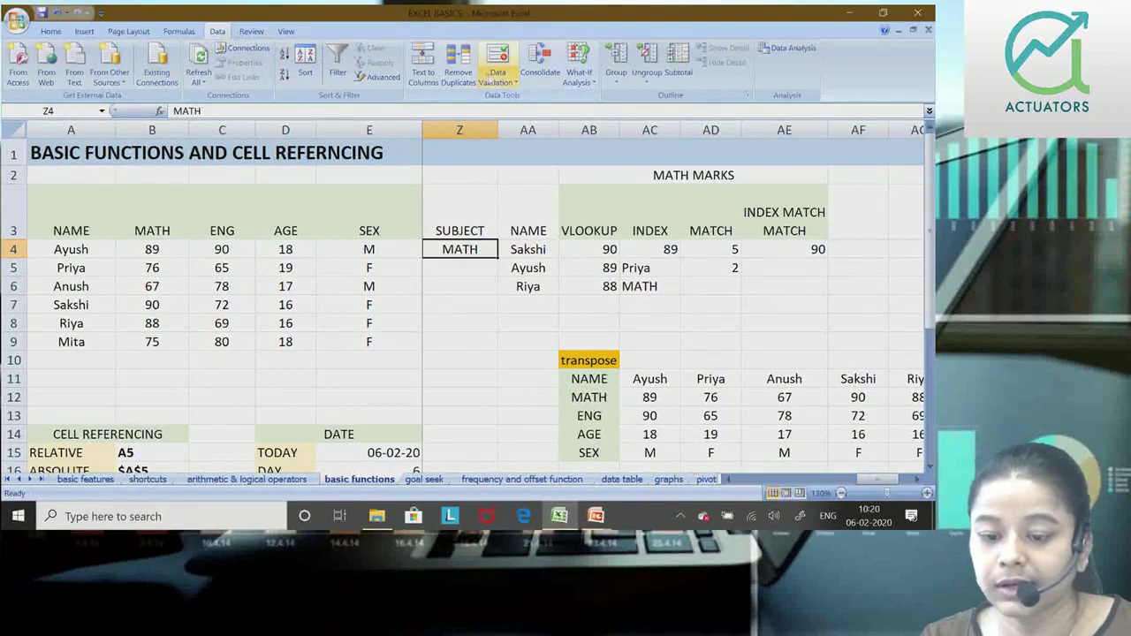
Give Z4 a List data validation sourced from the header row A3:E3.
left_click(498, 77)
left_click(484, 100)
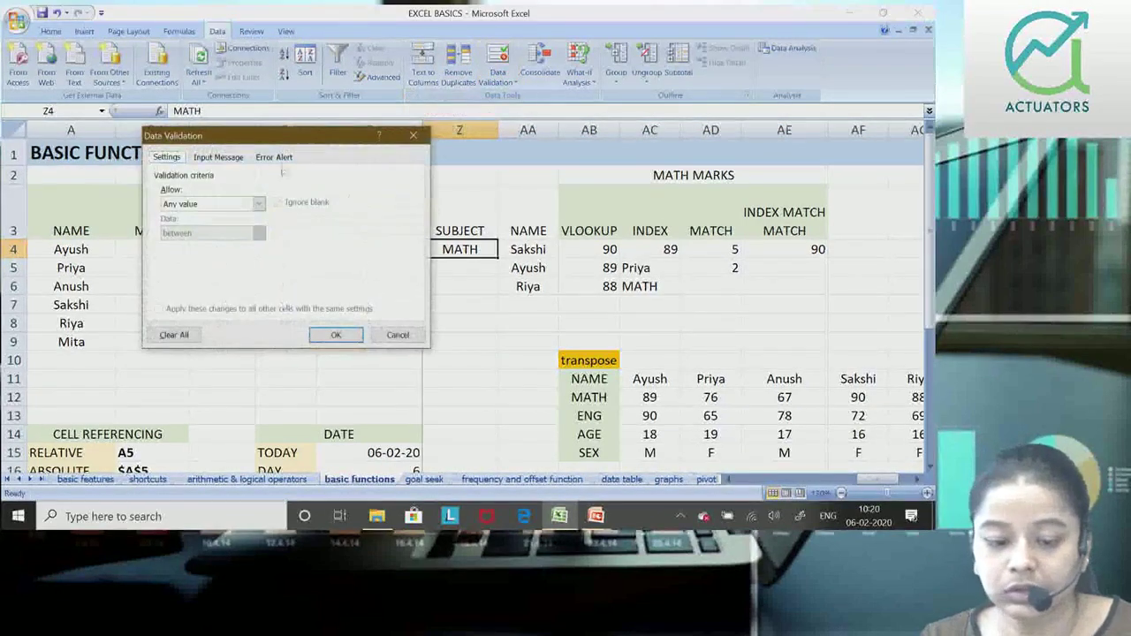
left_click_drag(284, 135, 705, 101)
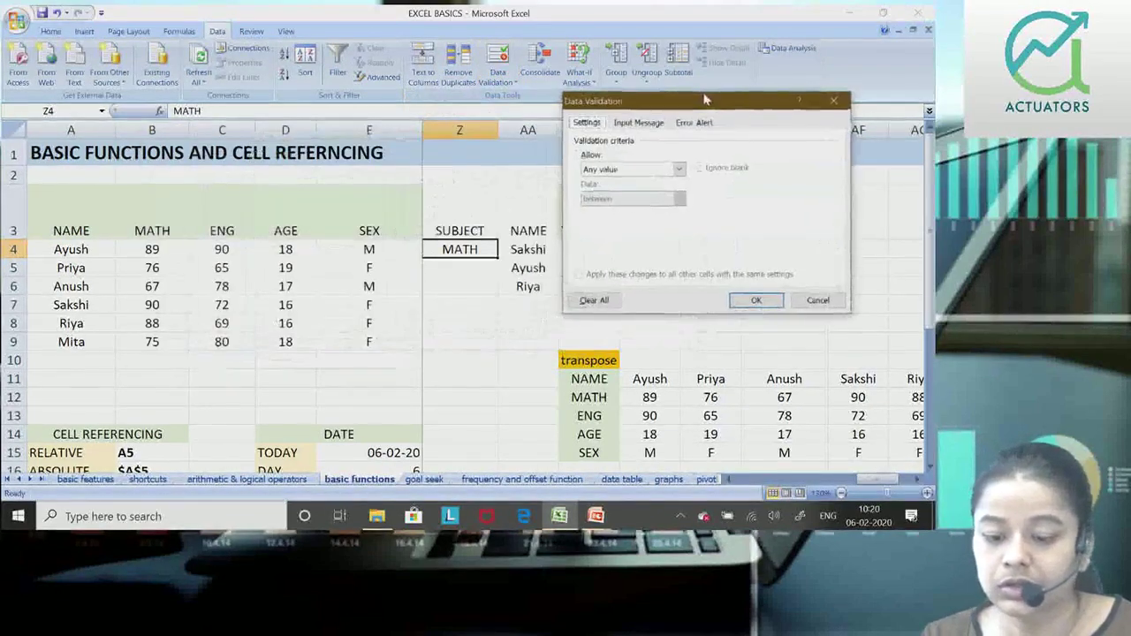
left_click(679, 171)
left_click(650, 212)
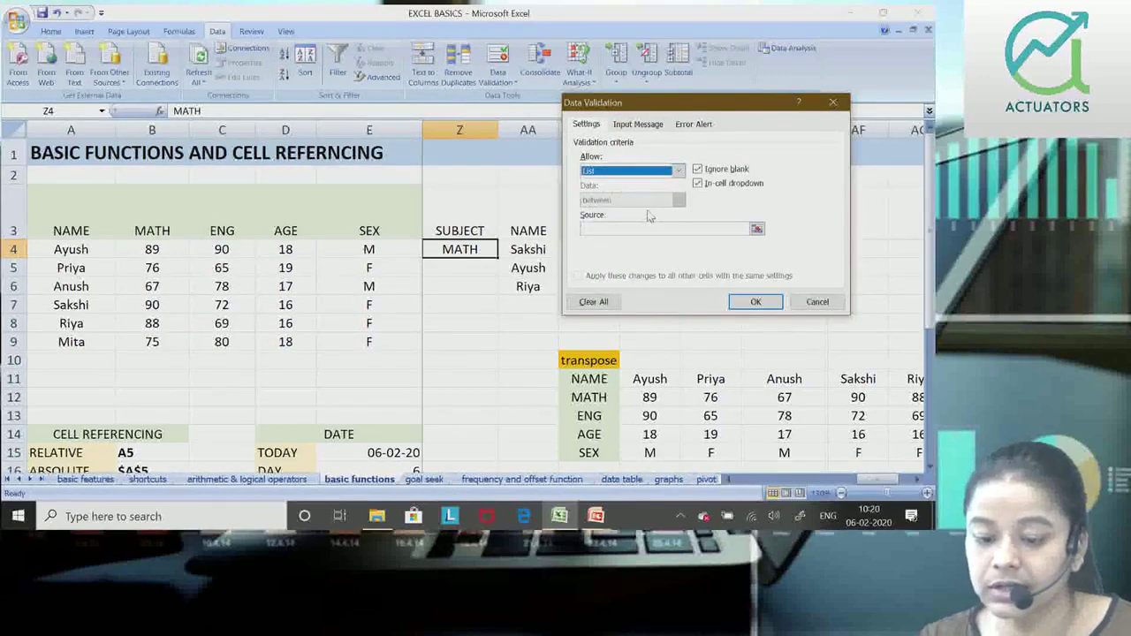
left_click(601, 229)
left_click_drag(62, 225, 361, 225)
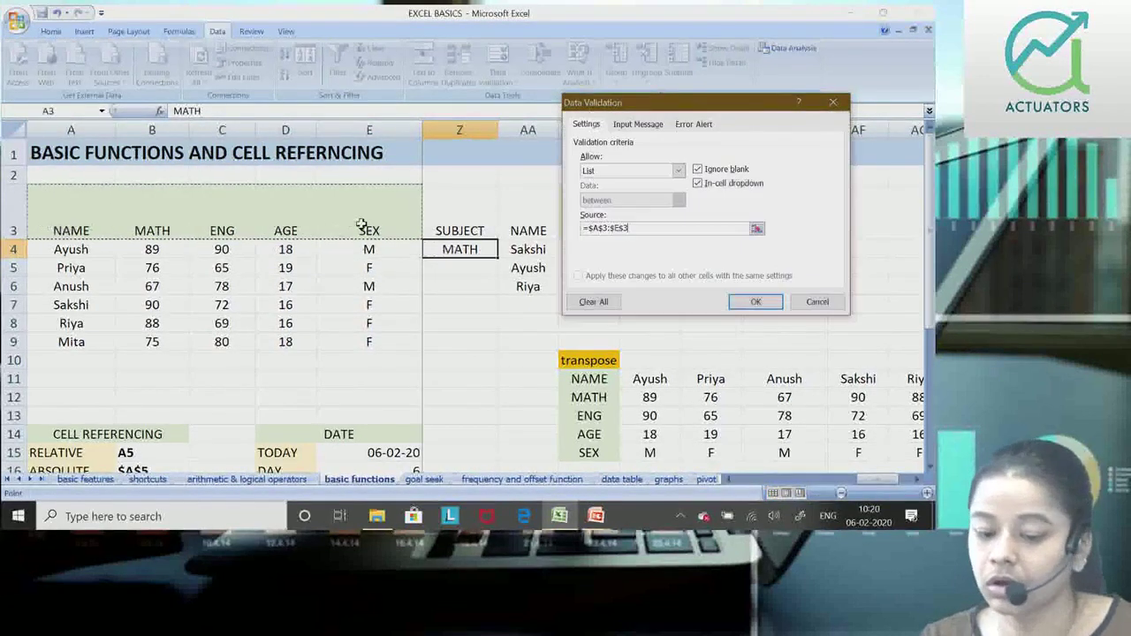
left_click(756, 301)
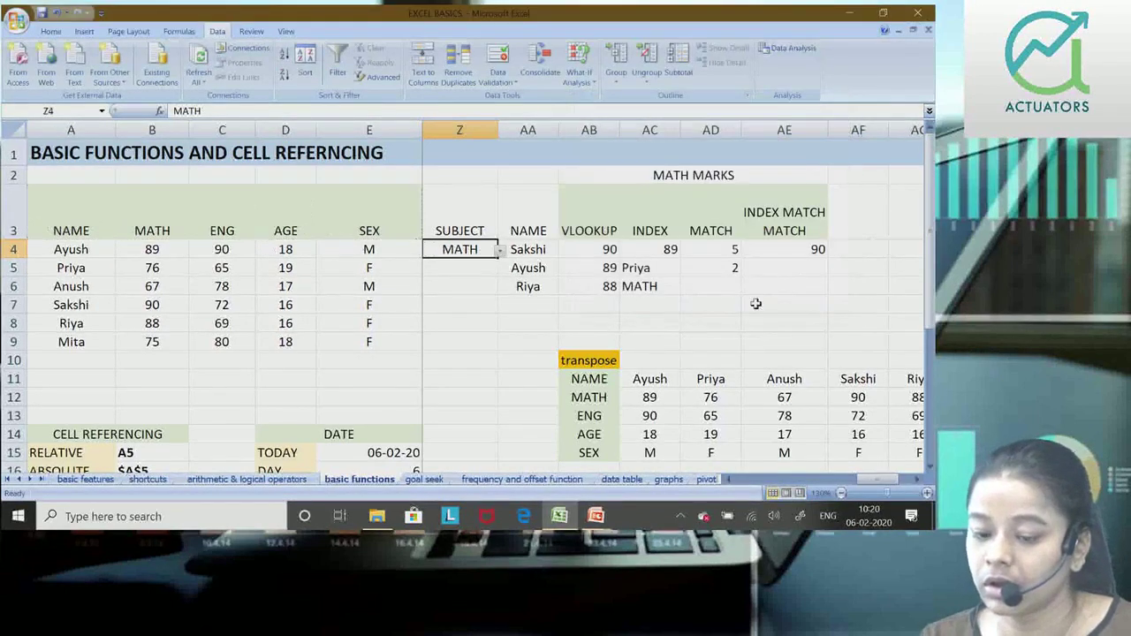
left_click(499, 251)
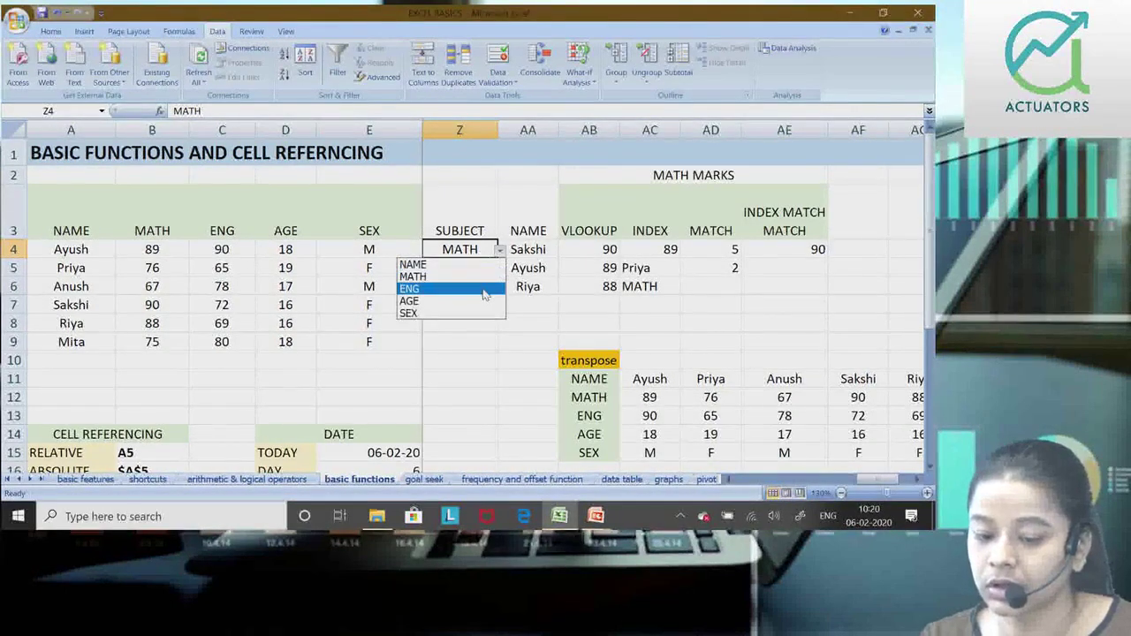
left_click(482, 284)
left_click(831, 253)
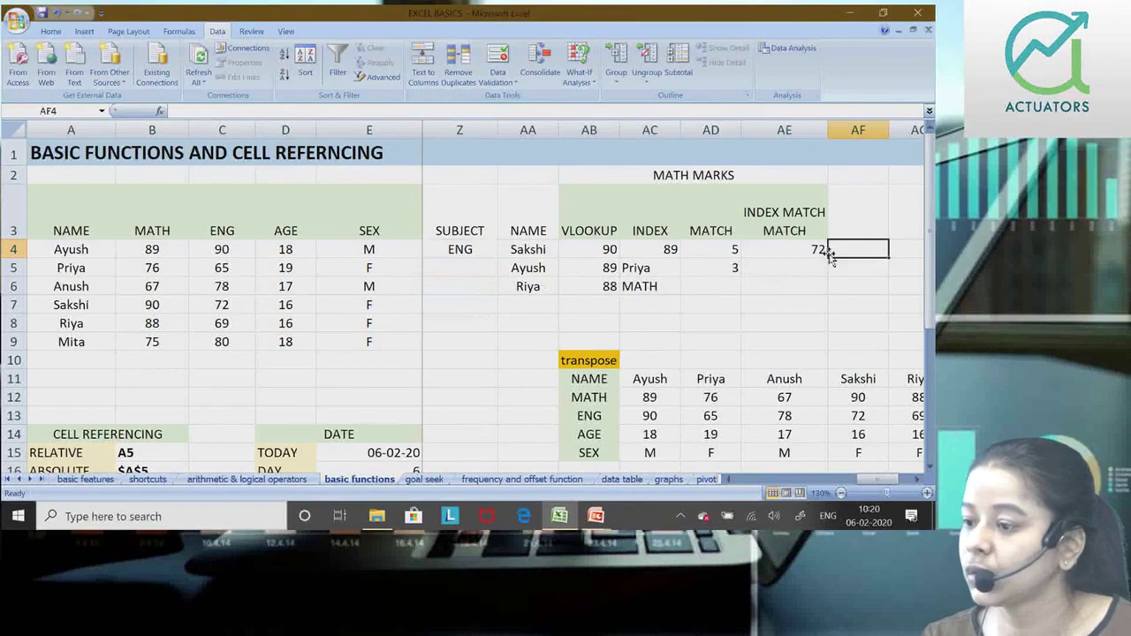
left_click(459, 249)
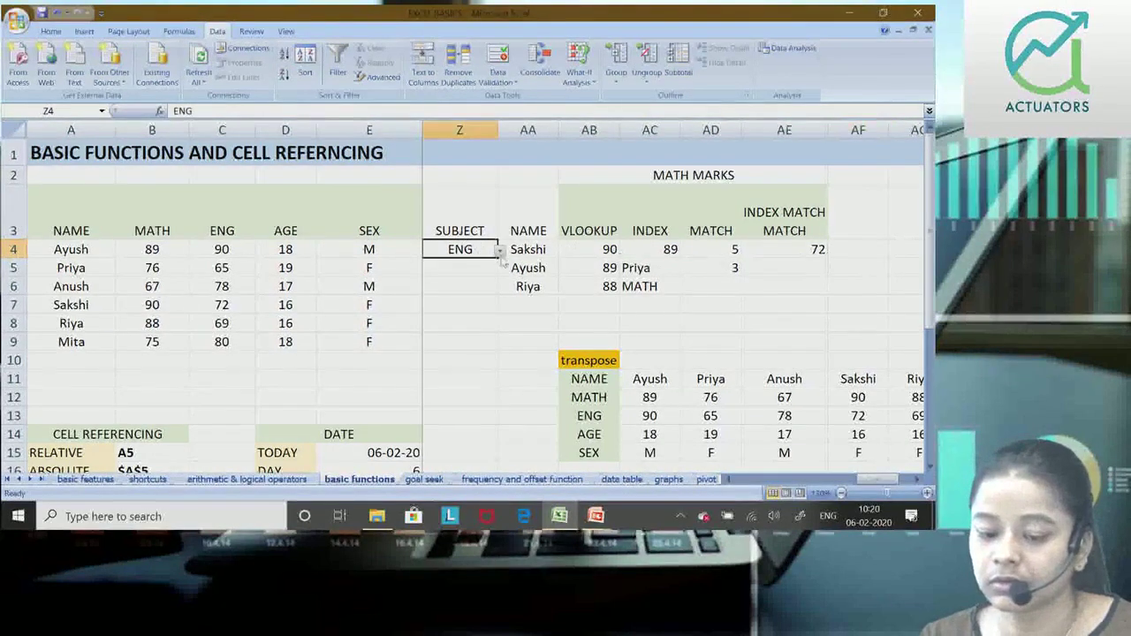
left_click(499, 251)
left_click(481, 313)
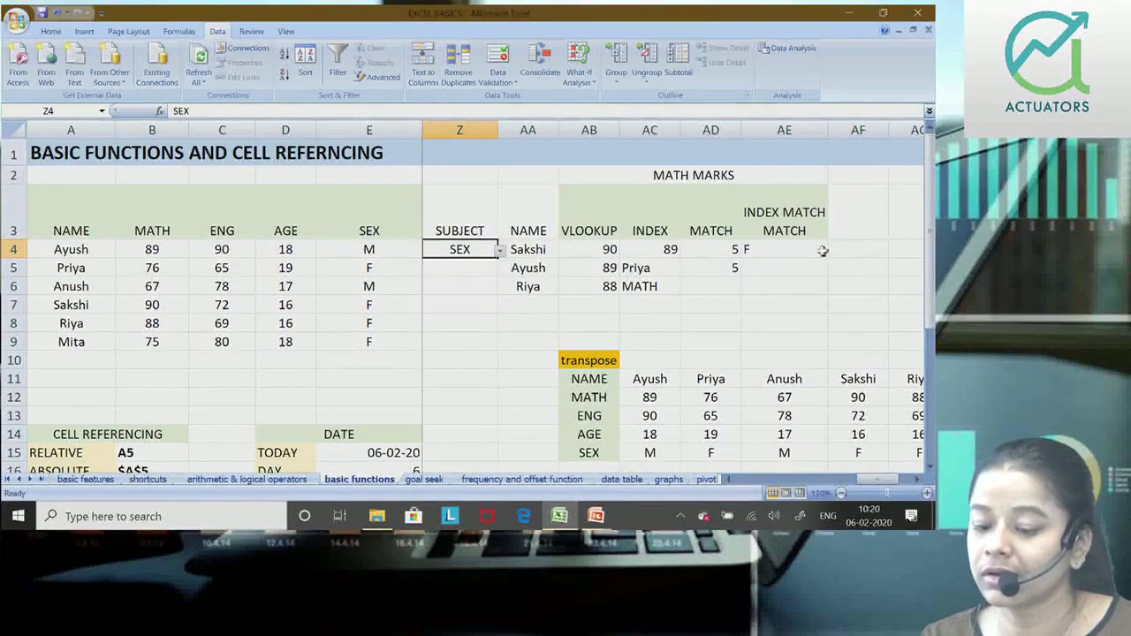
left_click(514, 250)
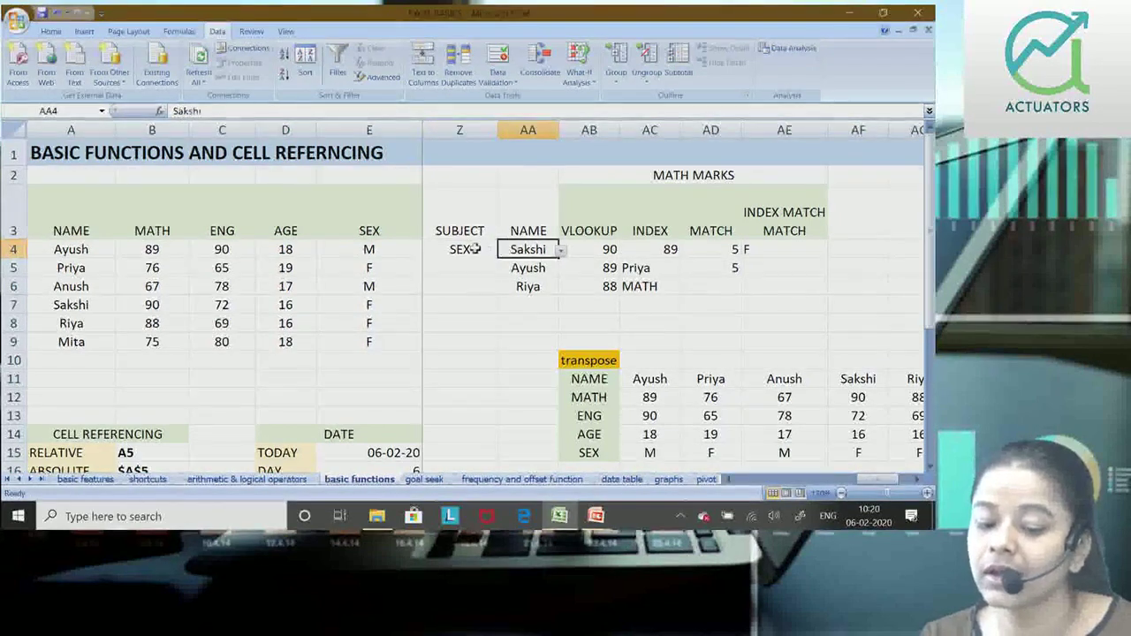
left_click(482, 250)
left_click(500, 251)
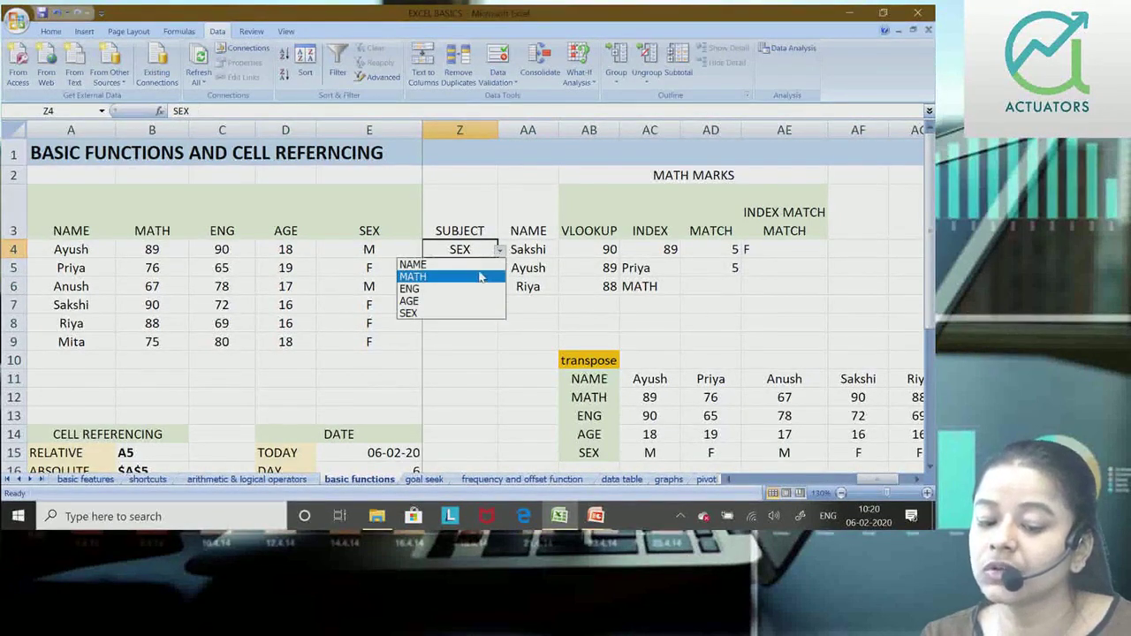
left_click(480, 275)
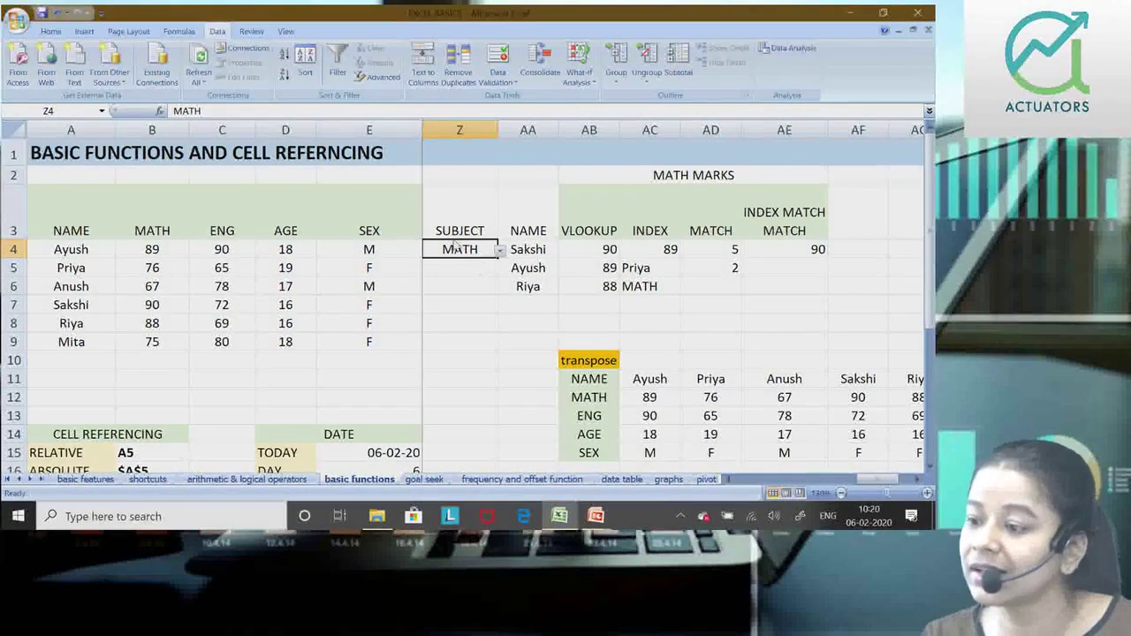
left_click(520, 248)
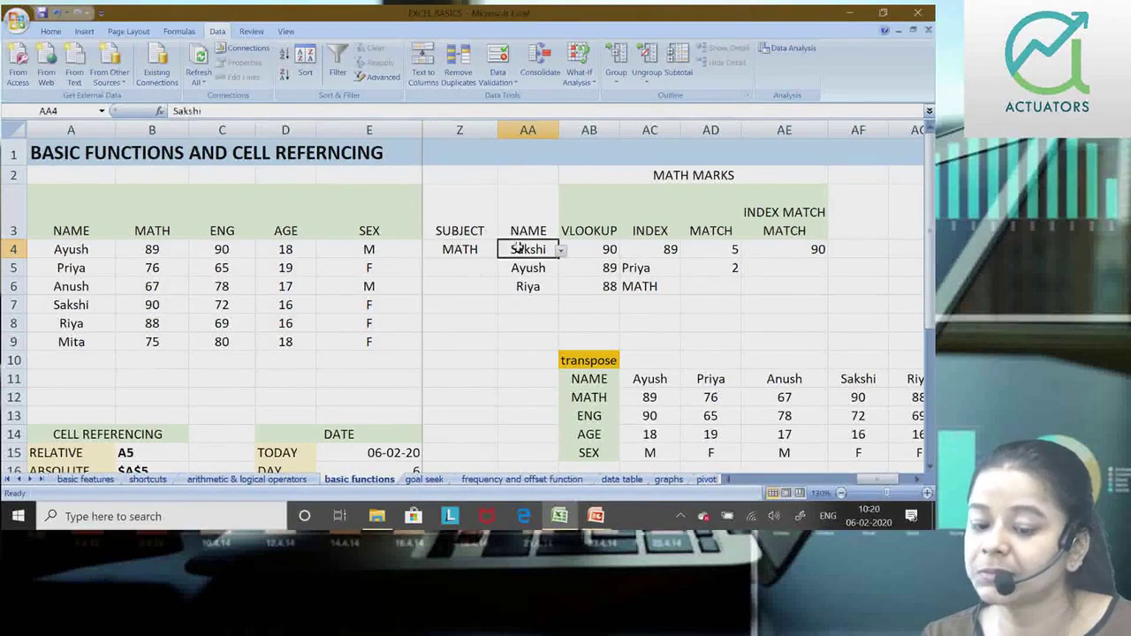
left_click_drag(469, 252, 535, 252)
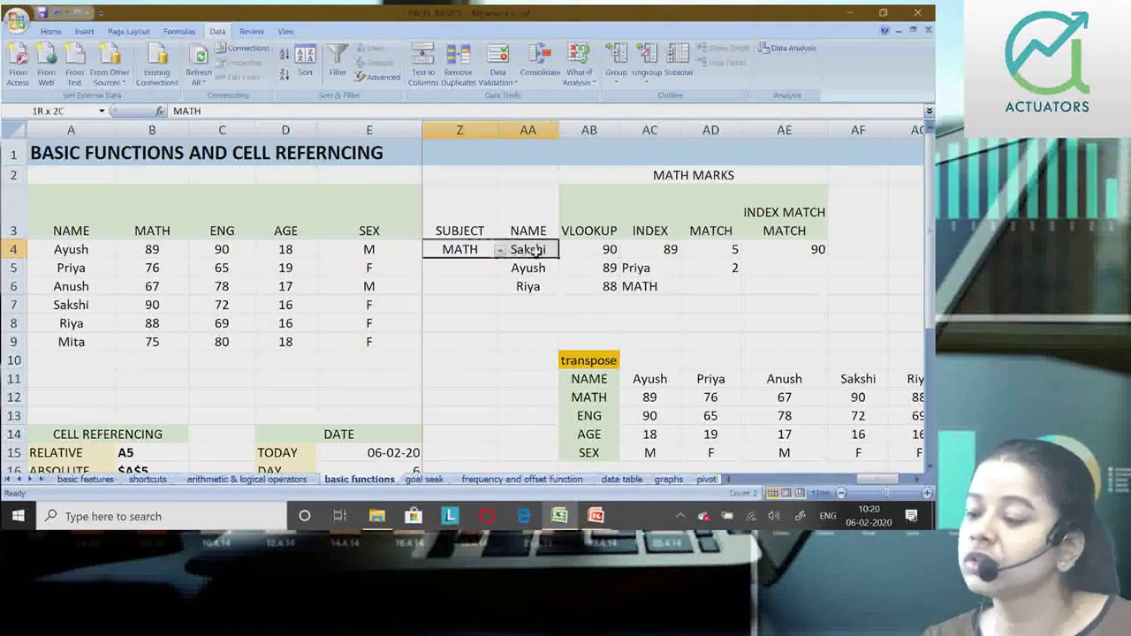
left_click(813, 250)
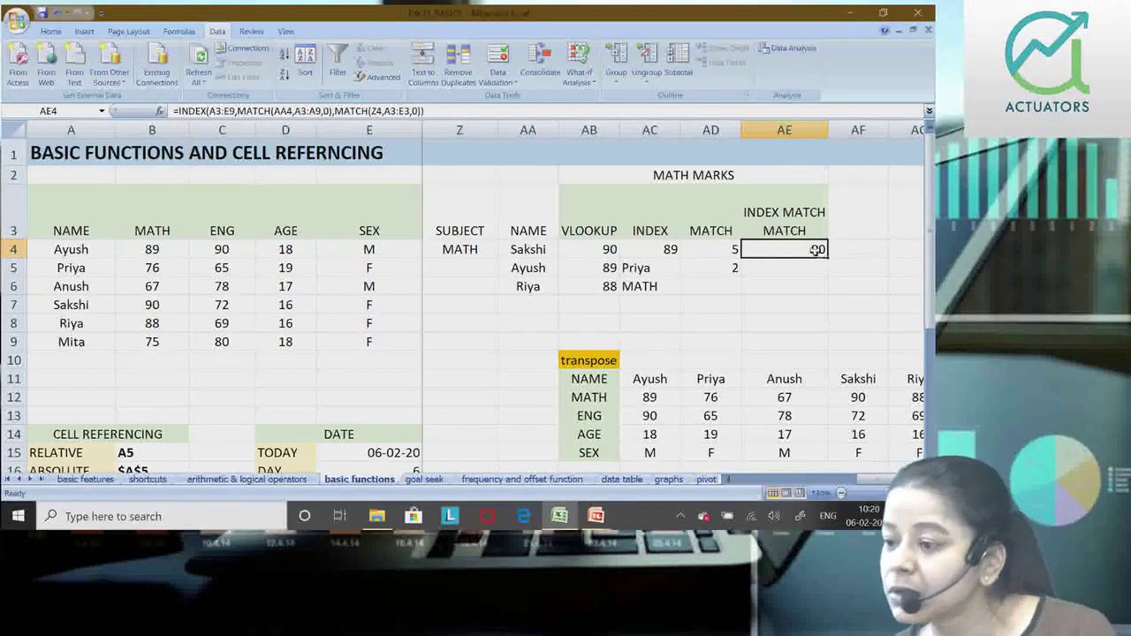
left_click(591, 250)
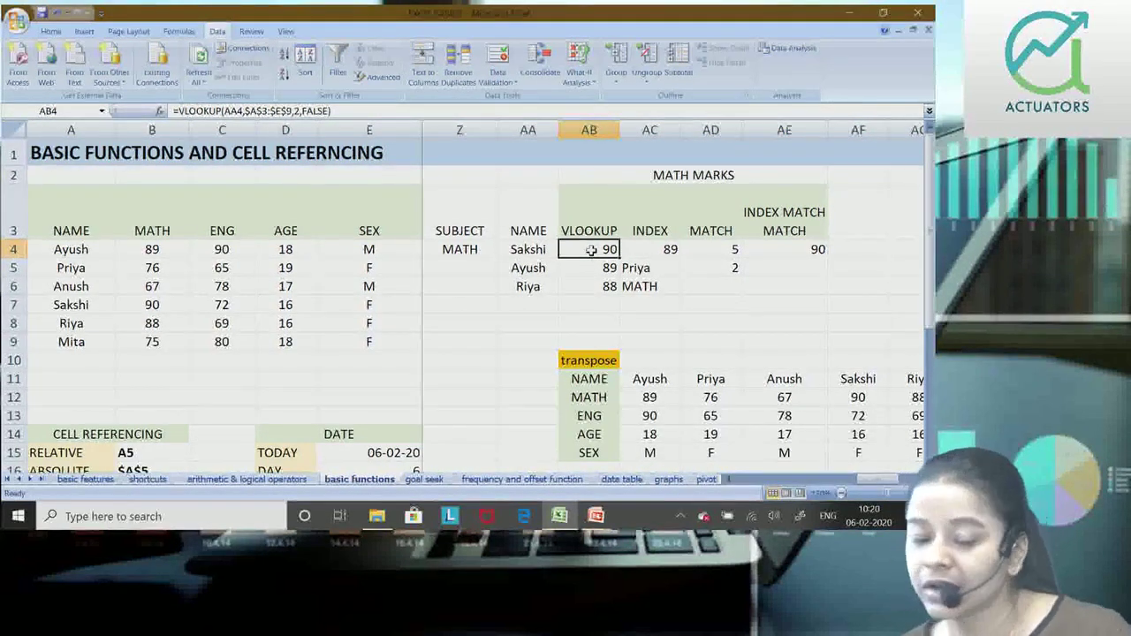
left_click(656, 251)
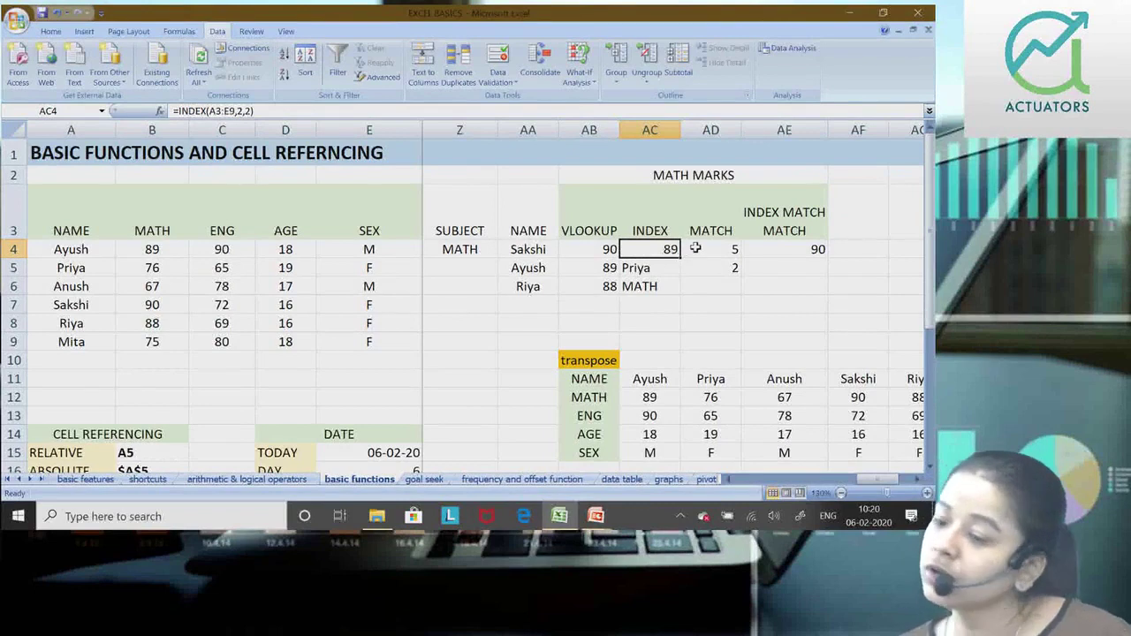
left_click(695, 248)
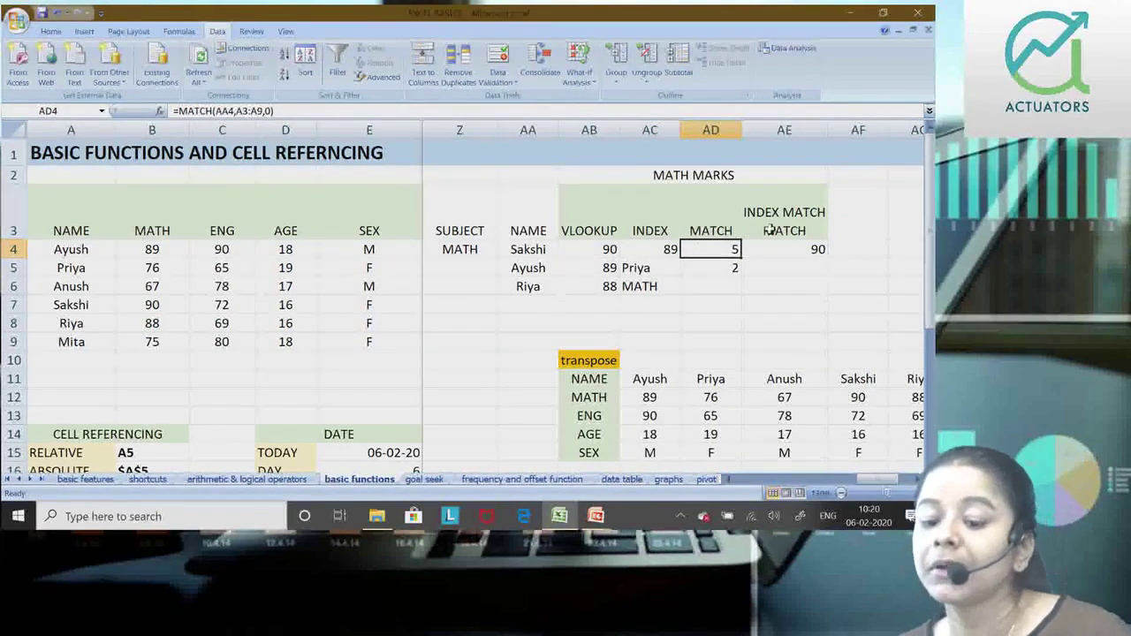
left_click(761, 249)
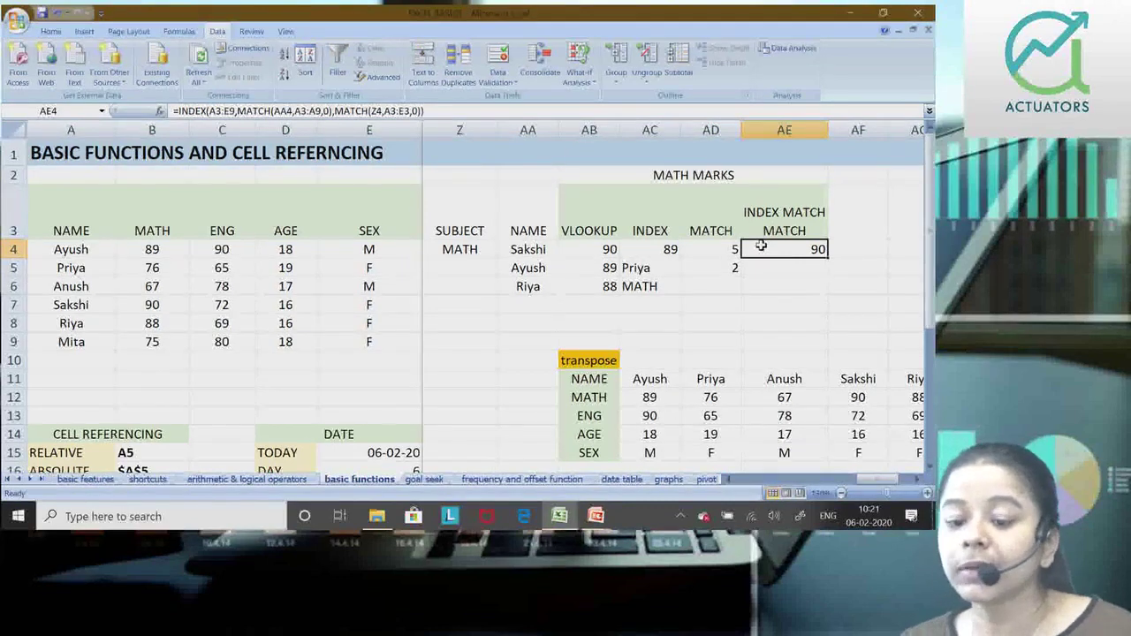
left_click(512, 250)
Choose Anush in AA4 so VLOOKUP gives 67 and MATCH 4, then view AE4's formula.
left_click(480, 250)
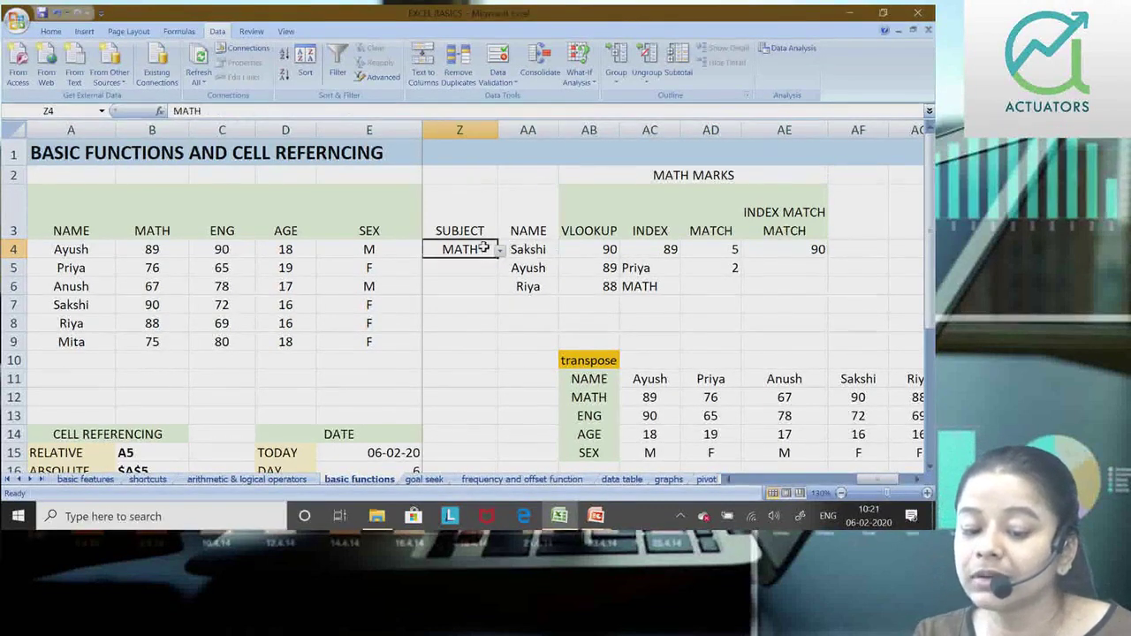
left_click(530, 268)
left_click(534, 250)
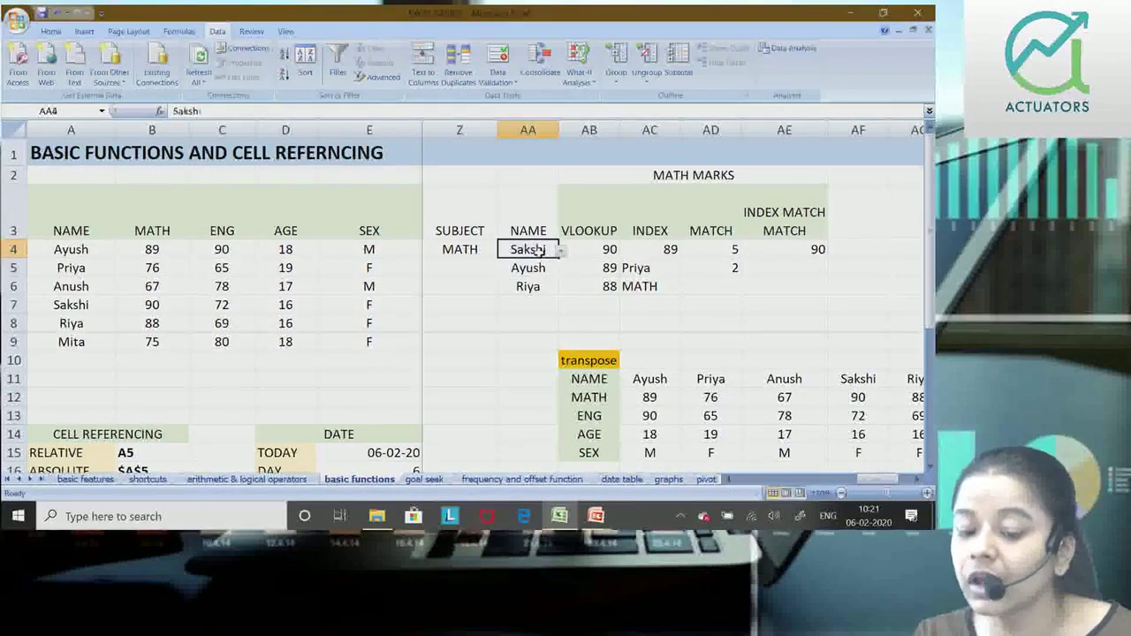
left_click(562, 250)
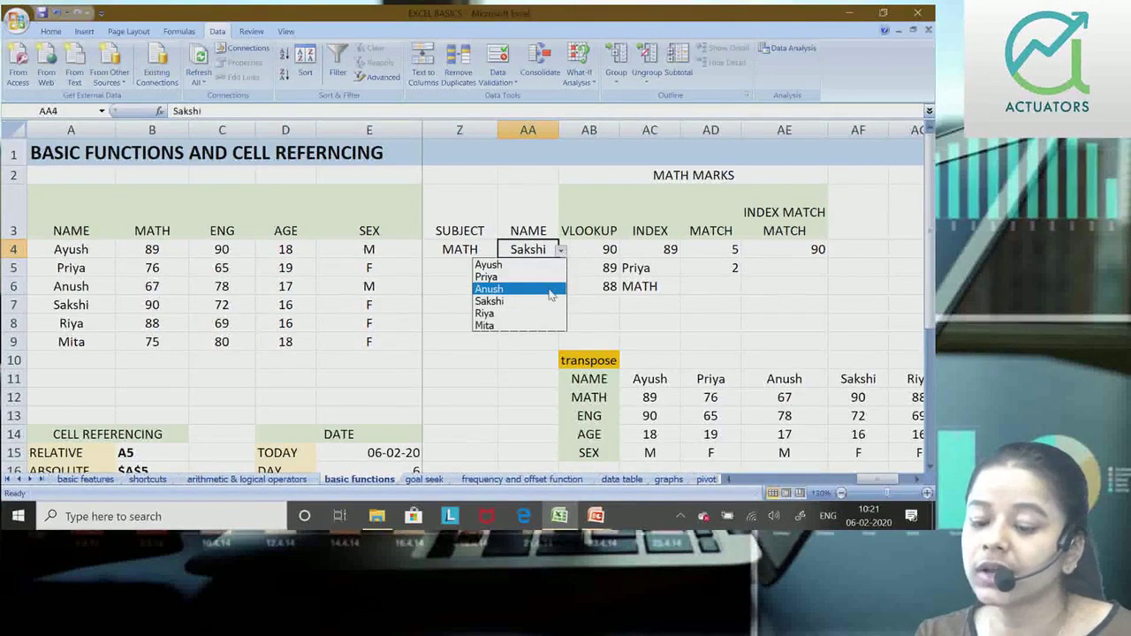
left_click(508, 285)
left_click(776, 231)
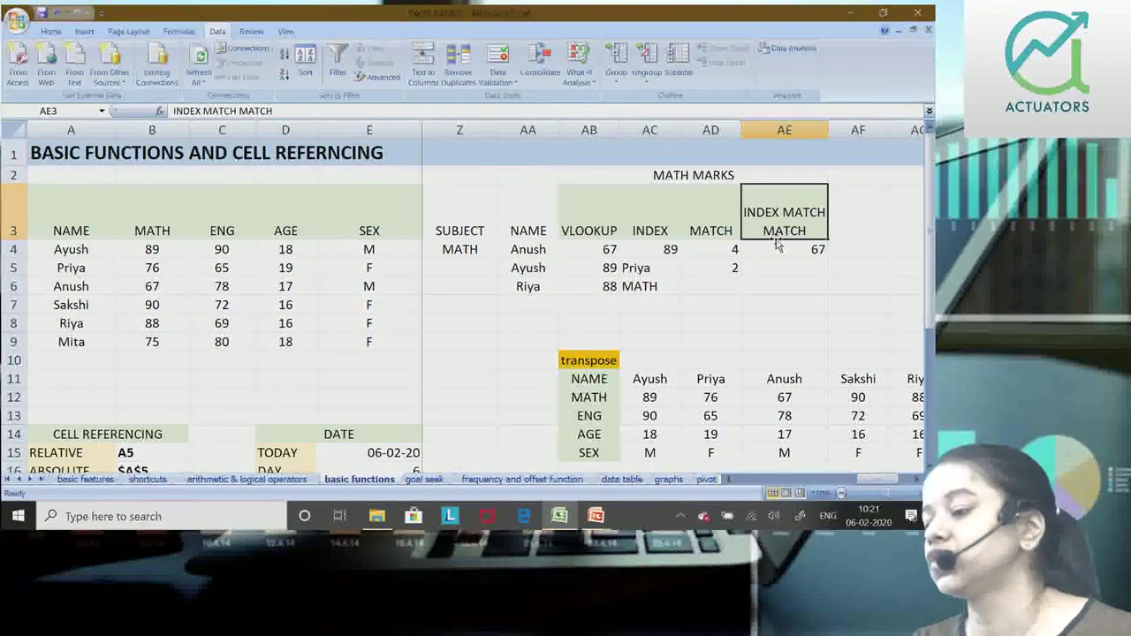
left_click(788, 283)
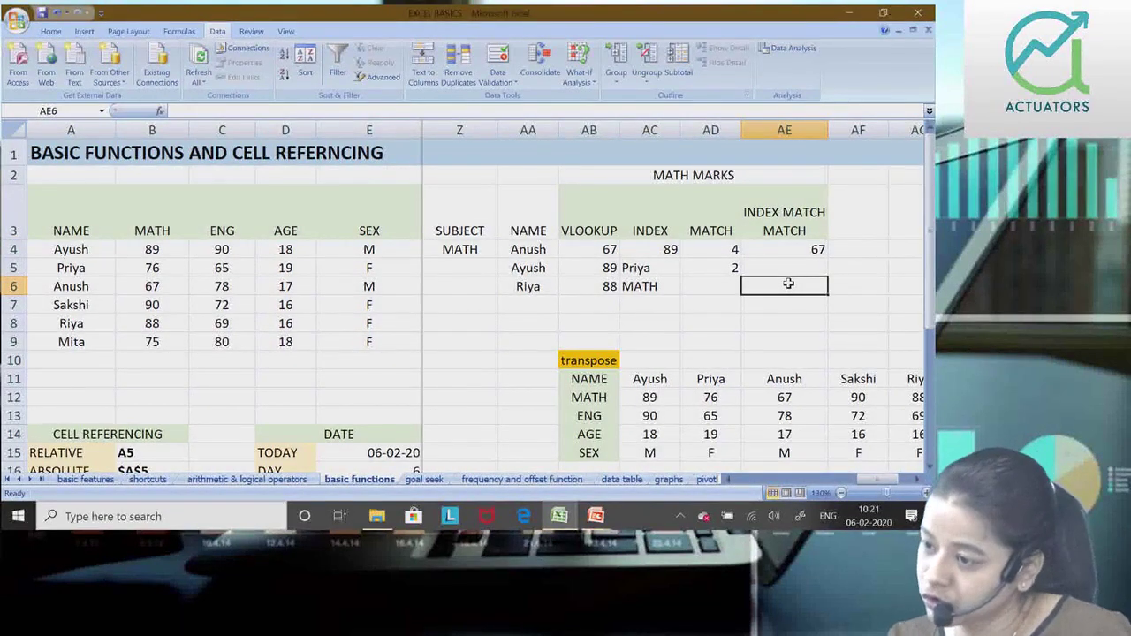
double_click(784, 256)
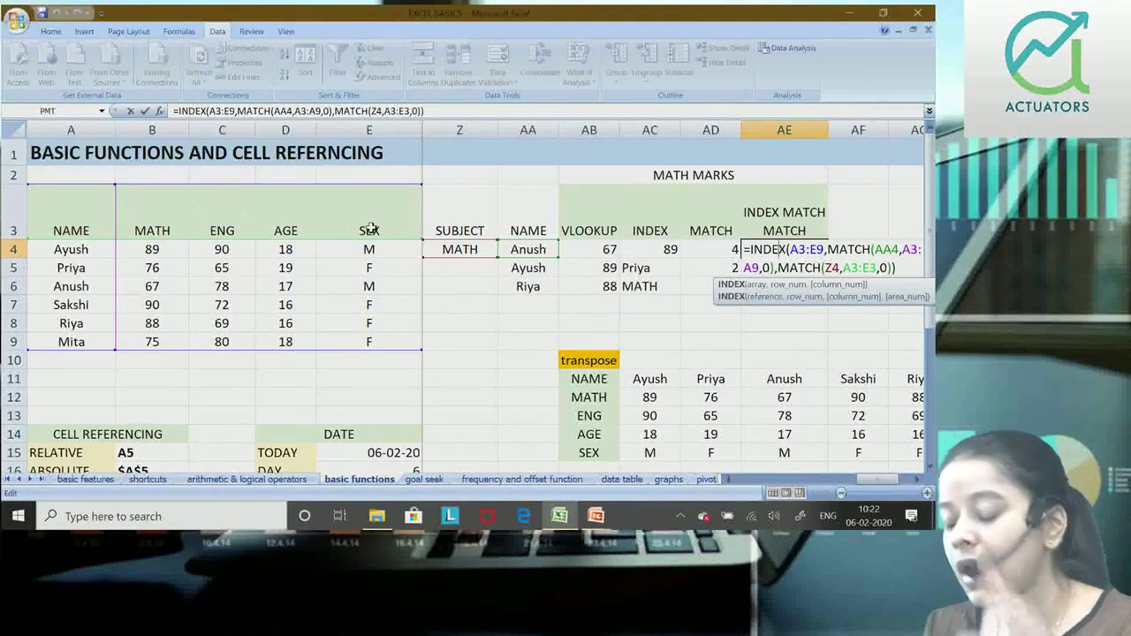
Enter =INDEX(A3:A9,MATCH(AA4,A3:A9,0)) in AE5, returning the chosen name Anush.
key("Return")
type("=")
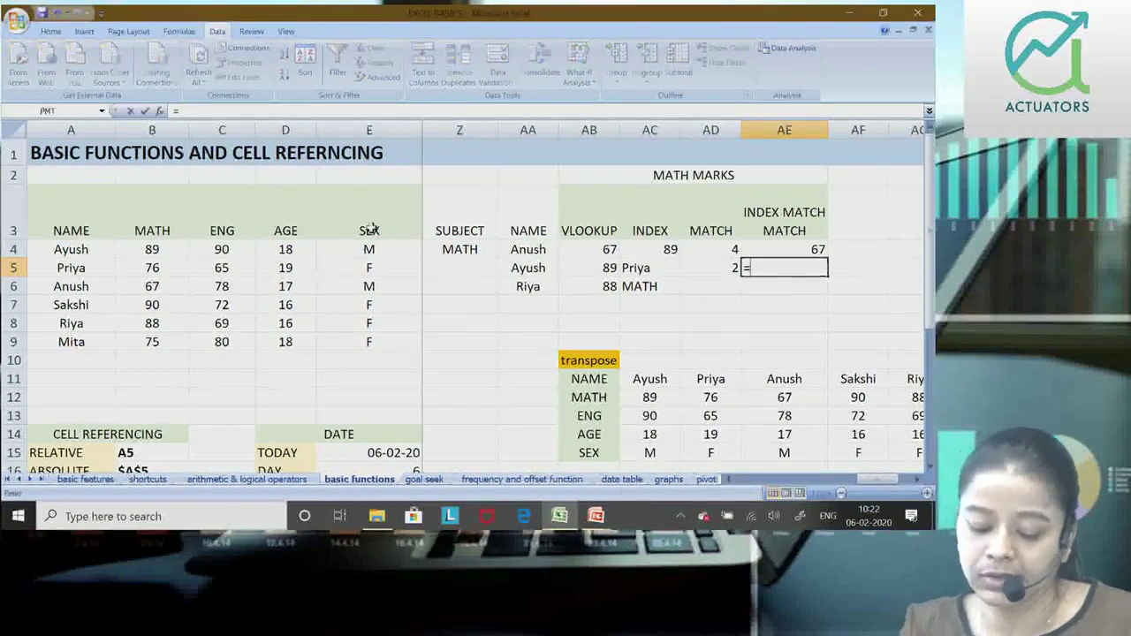
type("INDEX(")
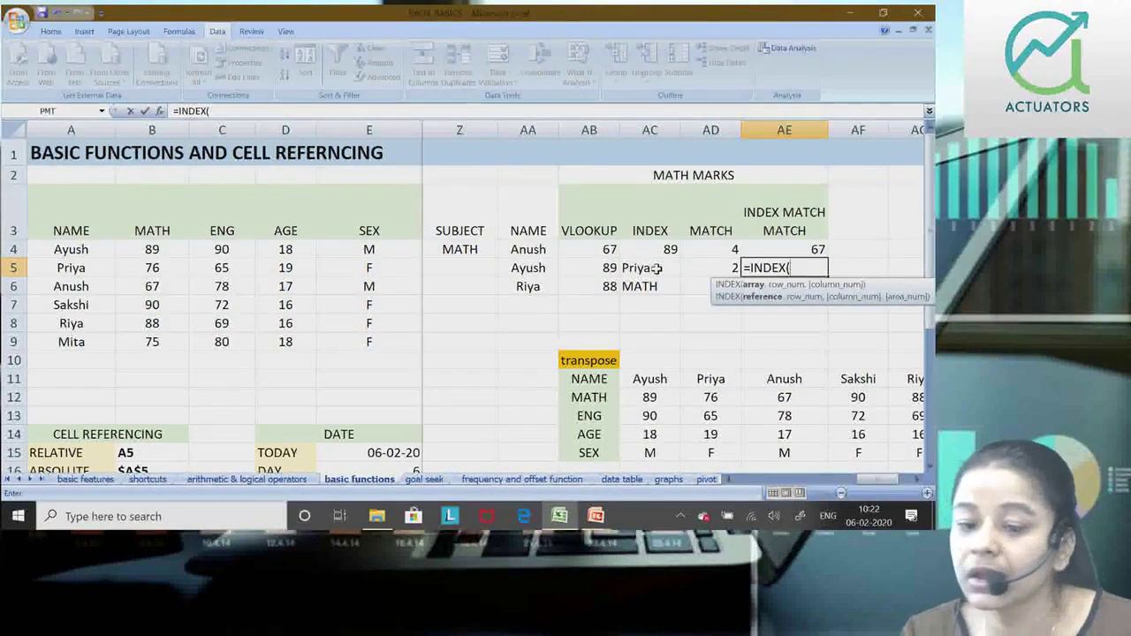
left_click_drag(64, 227, 70, 342)
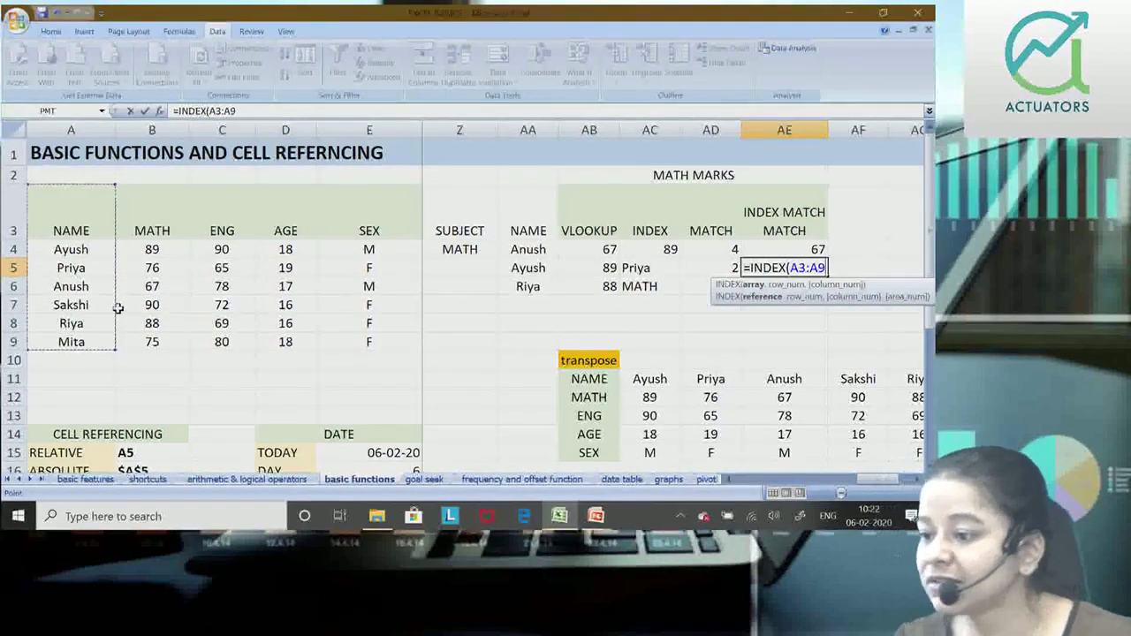
type(",")
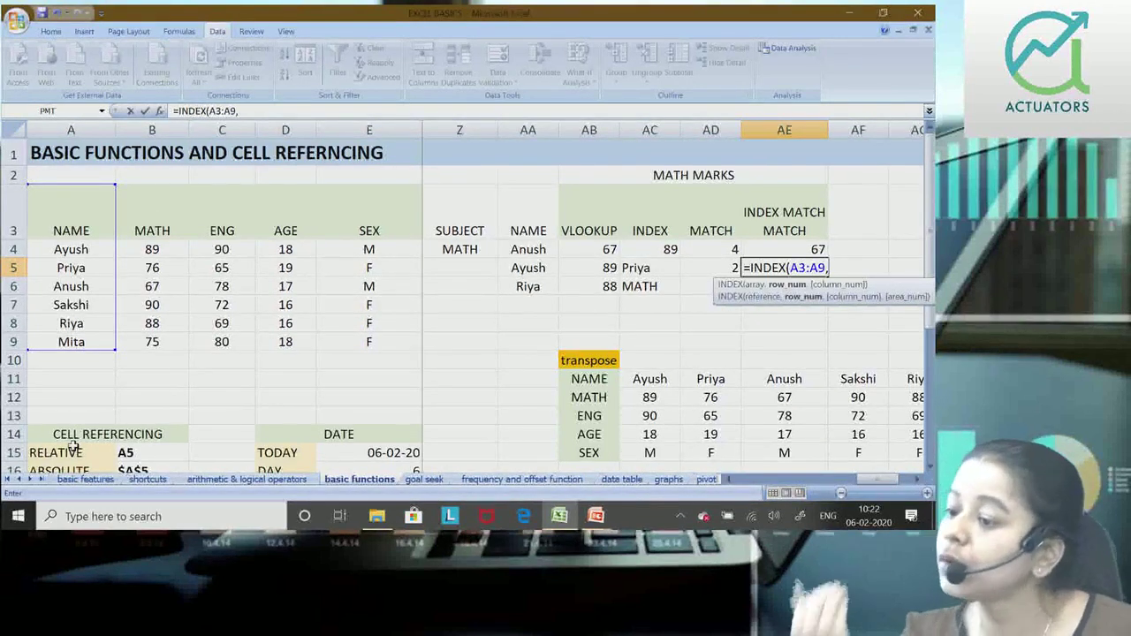
type("MATCH")
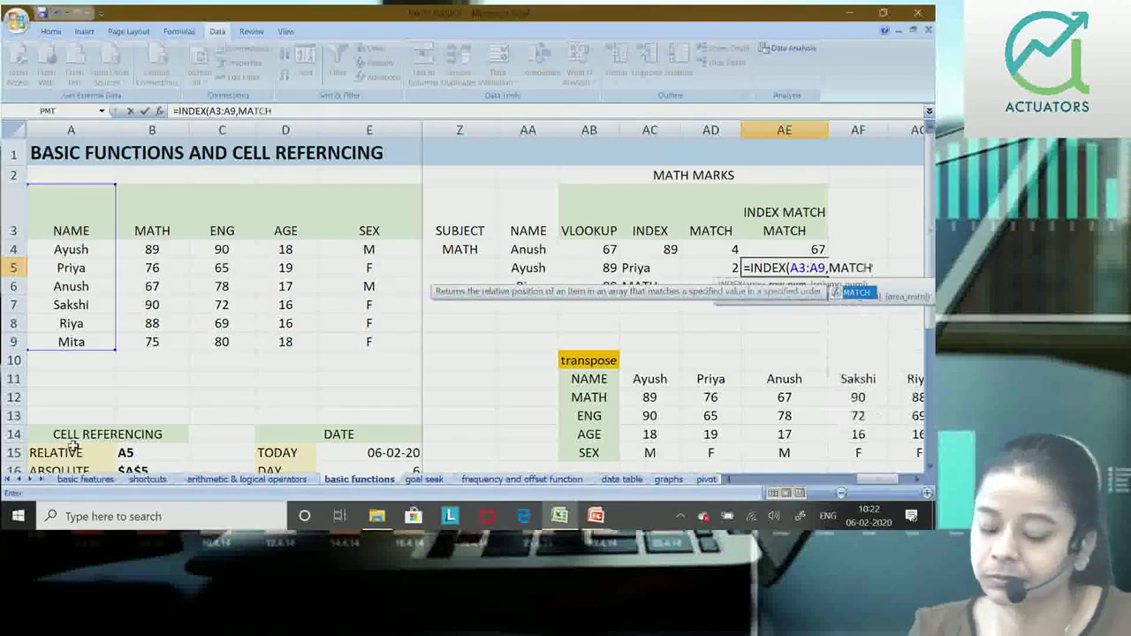
type("(")
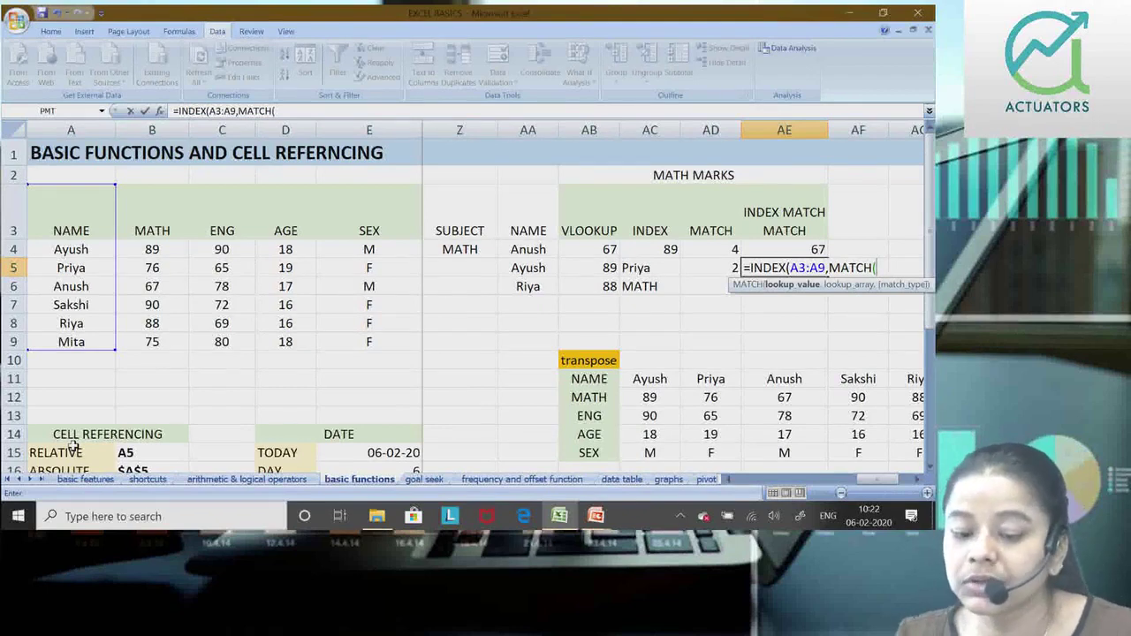
left_click(524, 288)
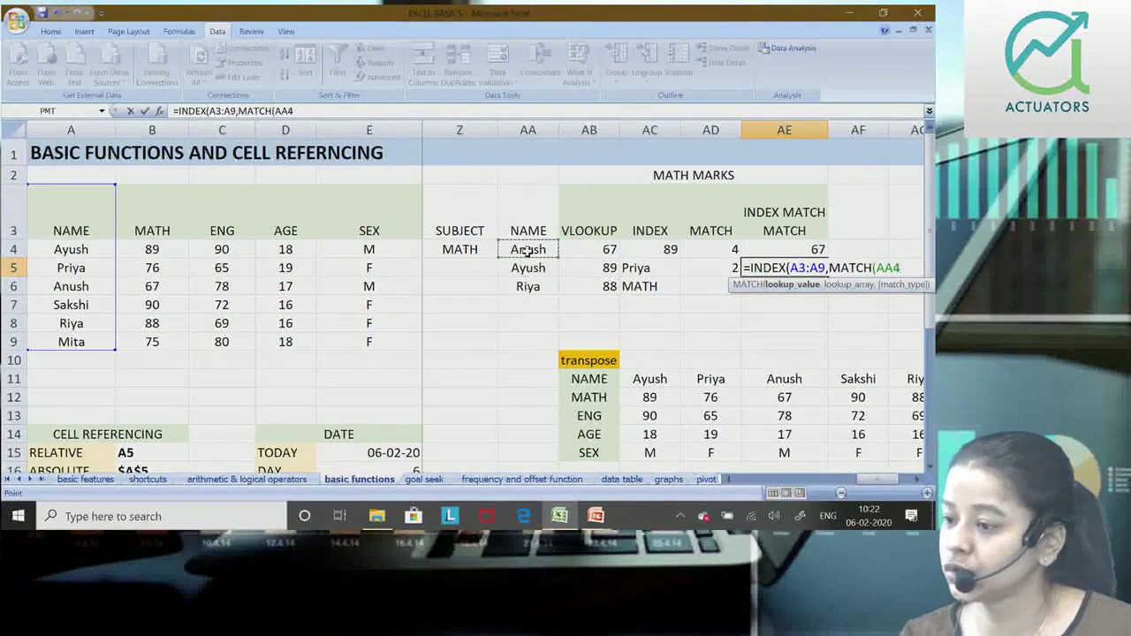
type(",")
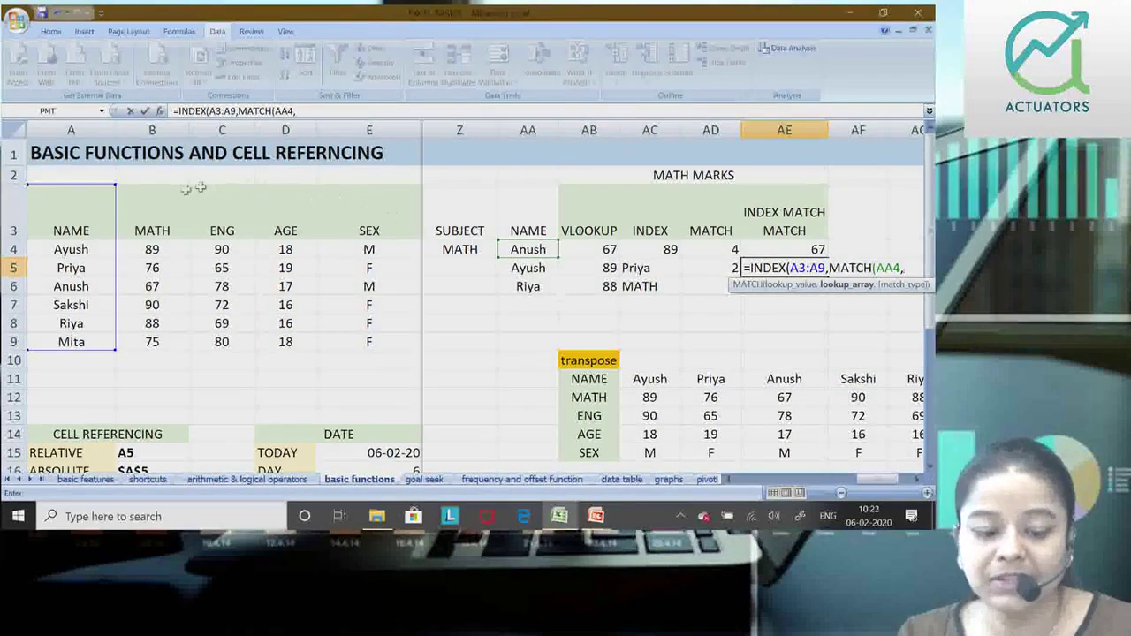
left_click_drag(58, 215, 63, 343)
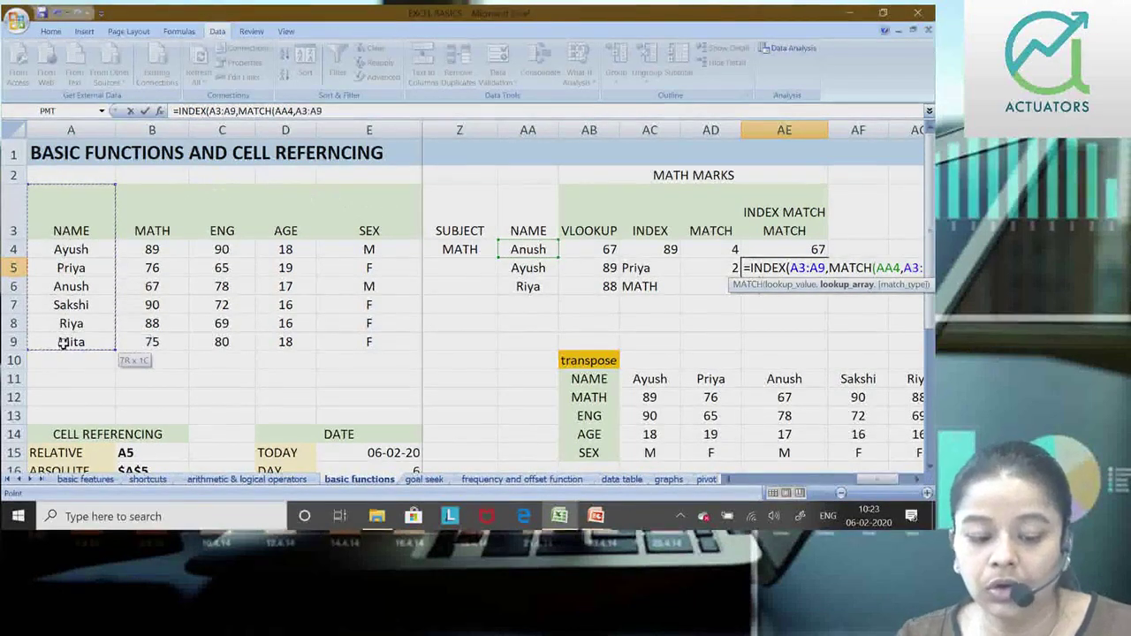
type(",")
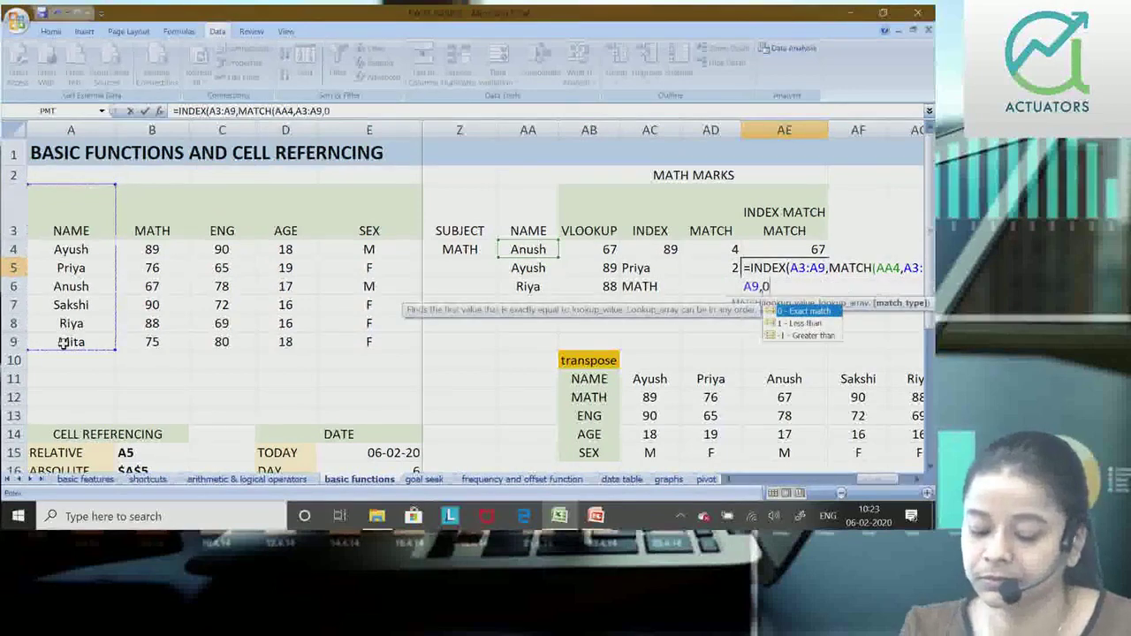
type("0))")
key("Return")
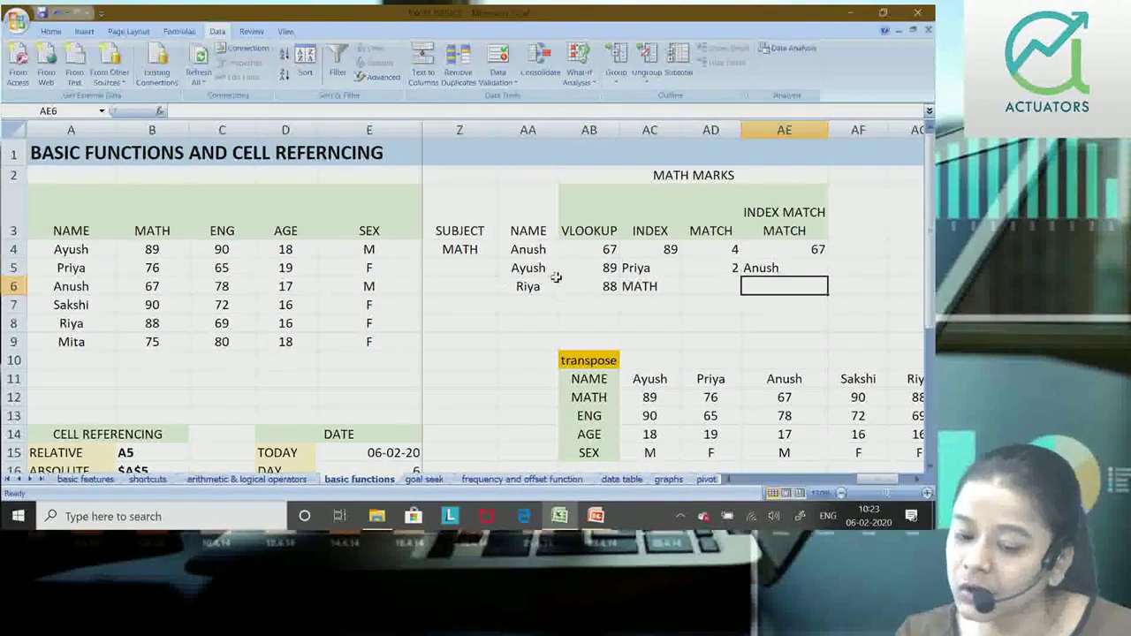
Check the chosen student name in AA4, its AE5 lookup result, and the AE4 two-way formula, leaving it unchanged.
left_click(527, 249)
left_click(747, 274)
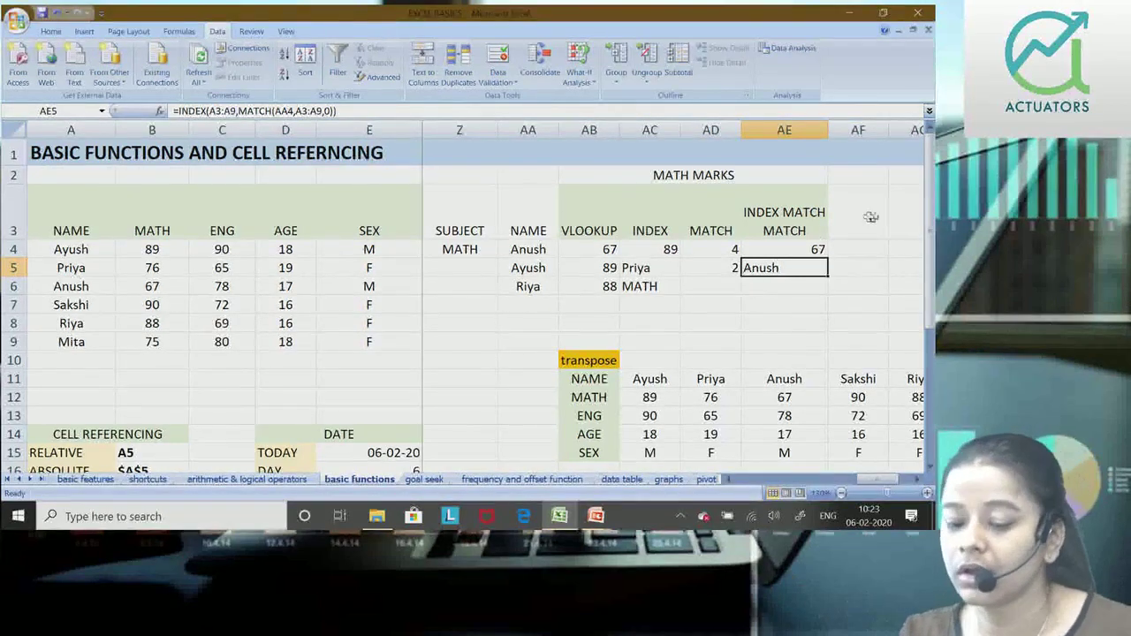
double_click(810, 250)
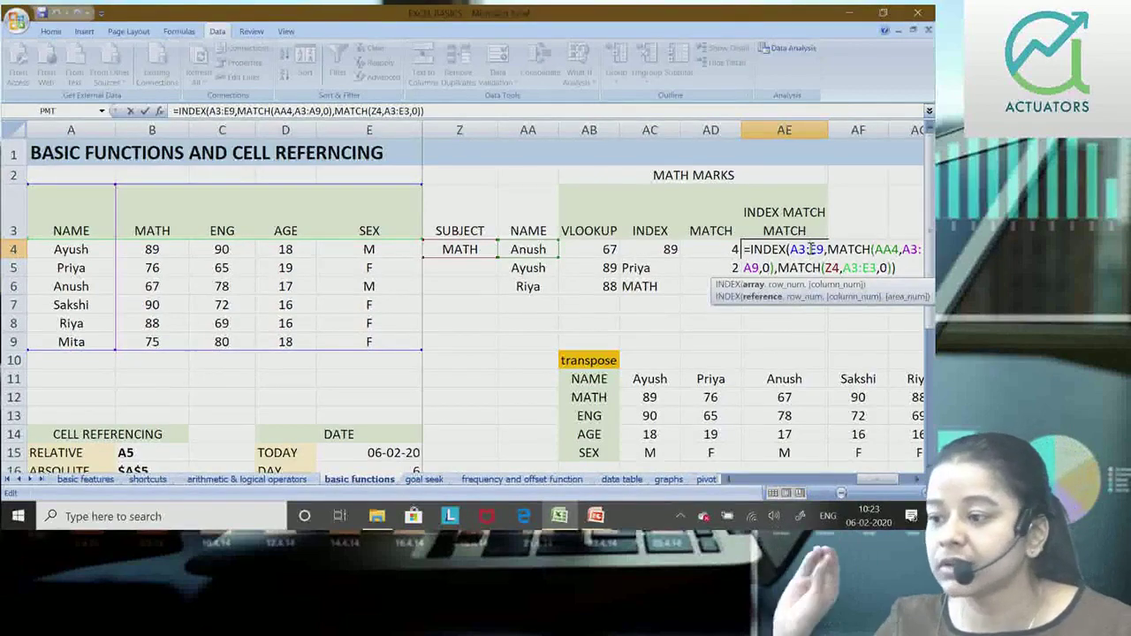
key("Return")
Reopen the AE4 formula =INDEX(A3:E9,MATCH(AA4,A3:A9,0),MATCH(Z4,A3:E3,0)) to show its ranges.
left_click_drag(930, 177, 929, 235)
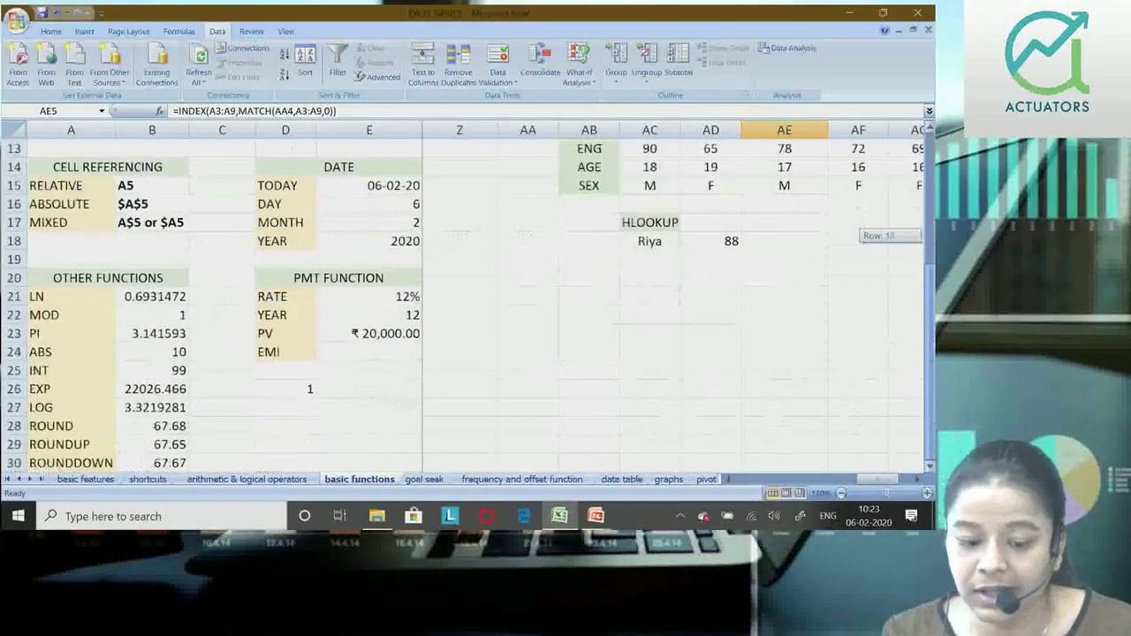
left_click_drag(929, 235, 930, 151)
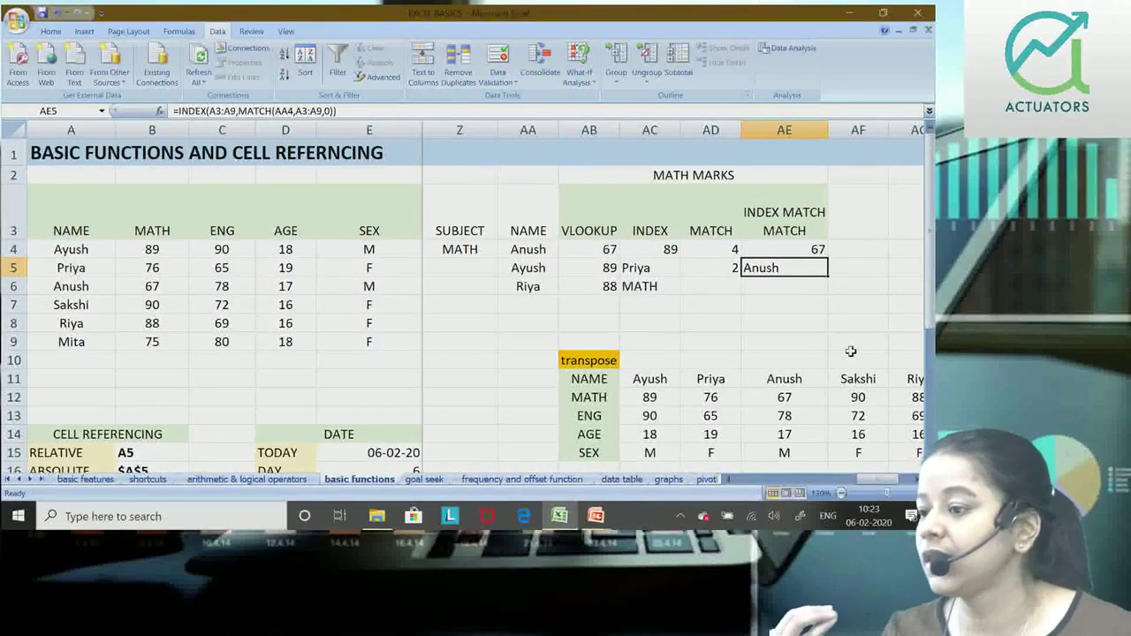
double_click(800, 250)
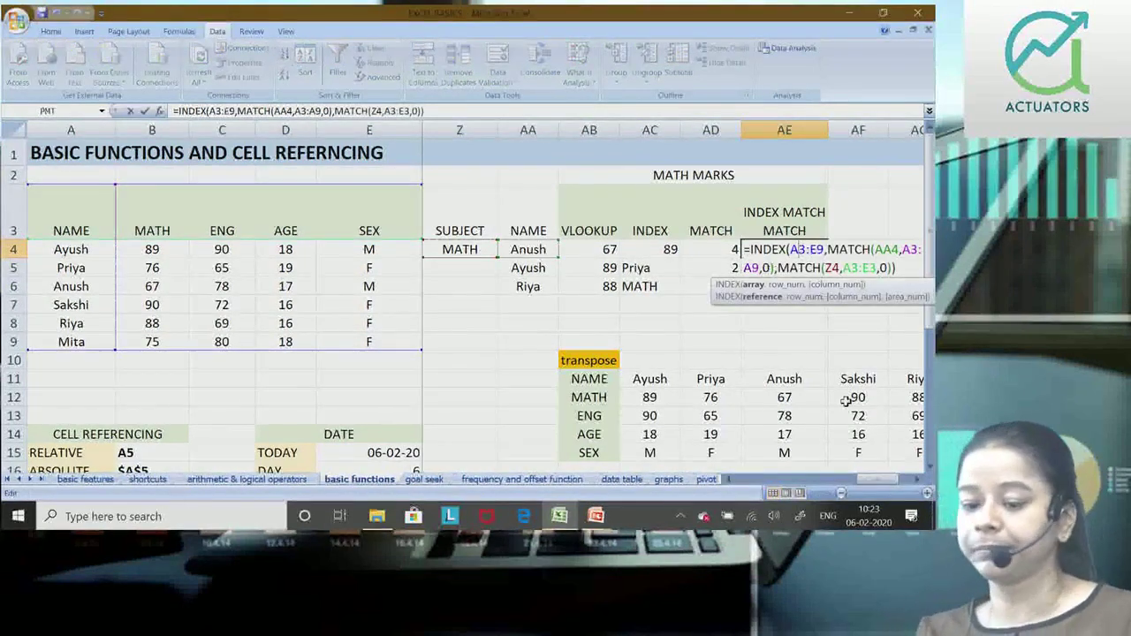